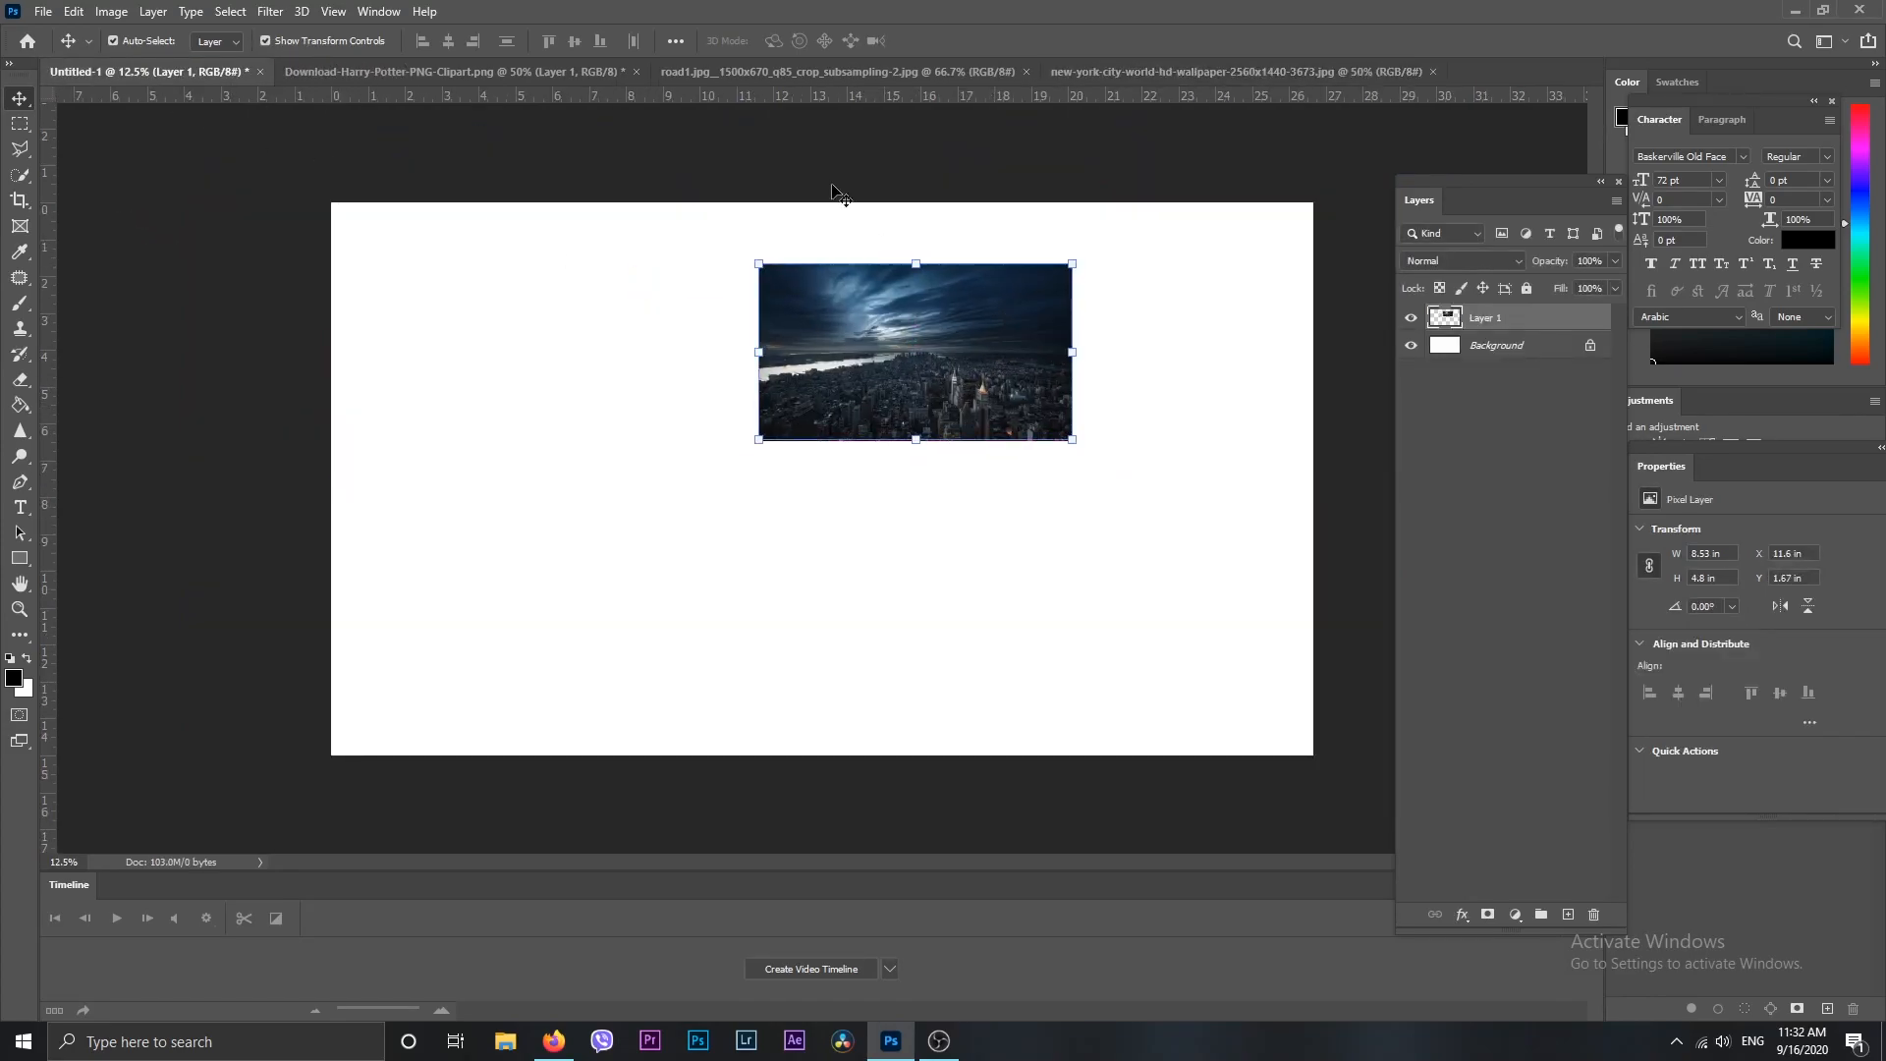
Bring the road photo into the Untitled-1 document and scale it to span the canvas width along the bottom edge
click(769, 69)
drag(859, 373, 992, 594)
key(ctrl+t)
drag(1086, 706, 1375, 766)
drag(1186, 654, 1143, 695)
key(Return)
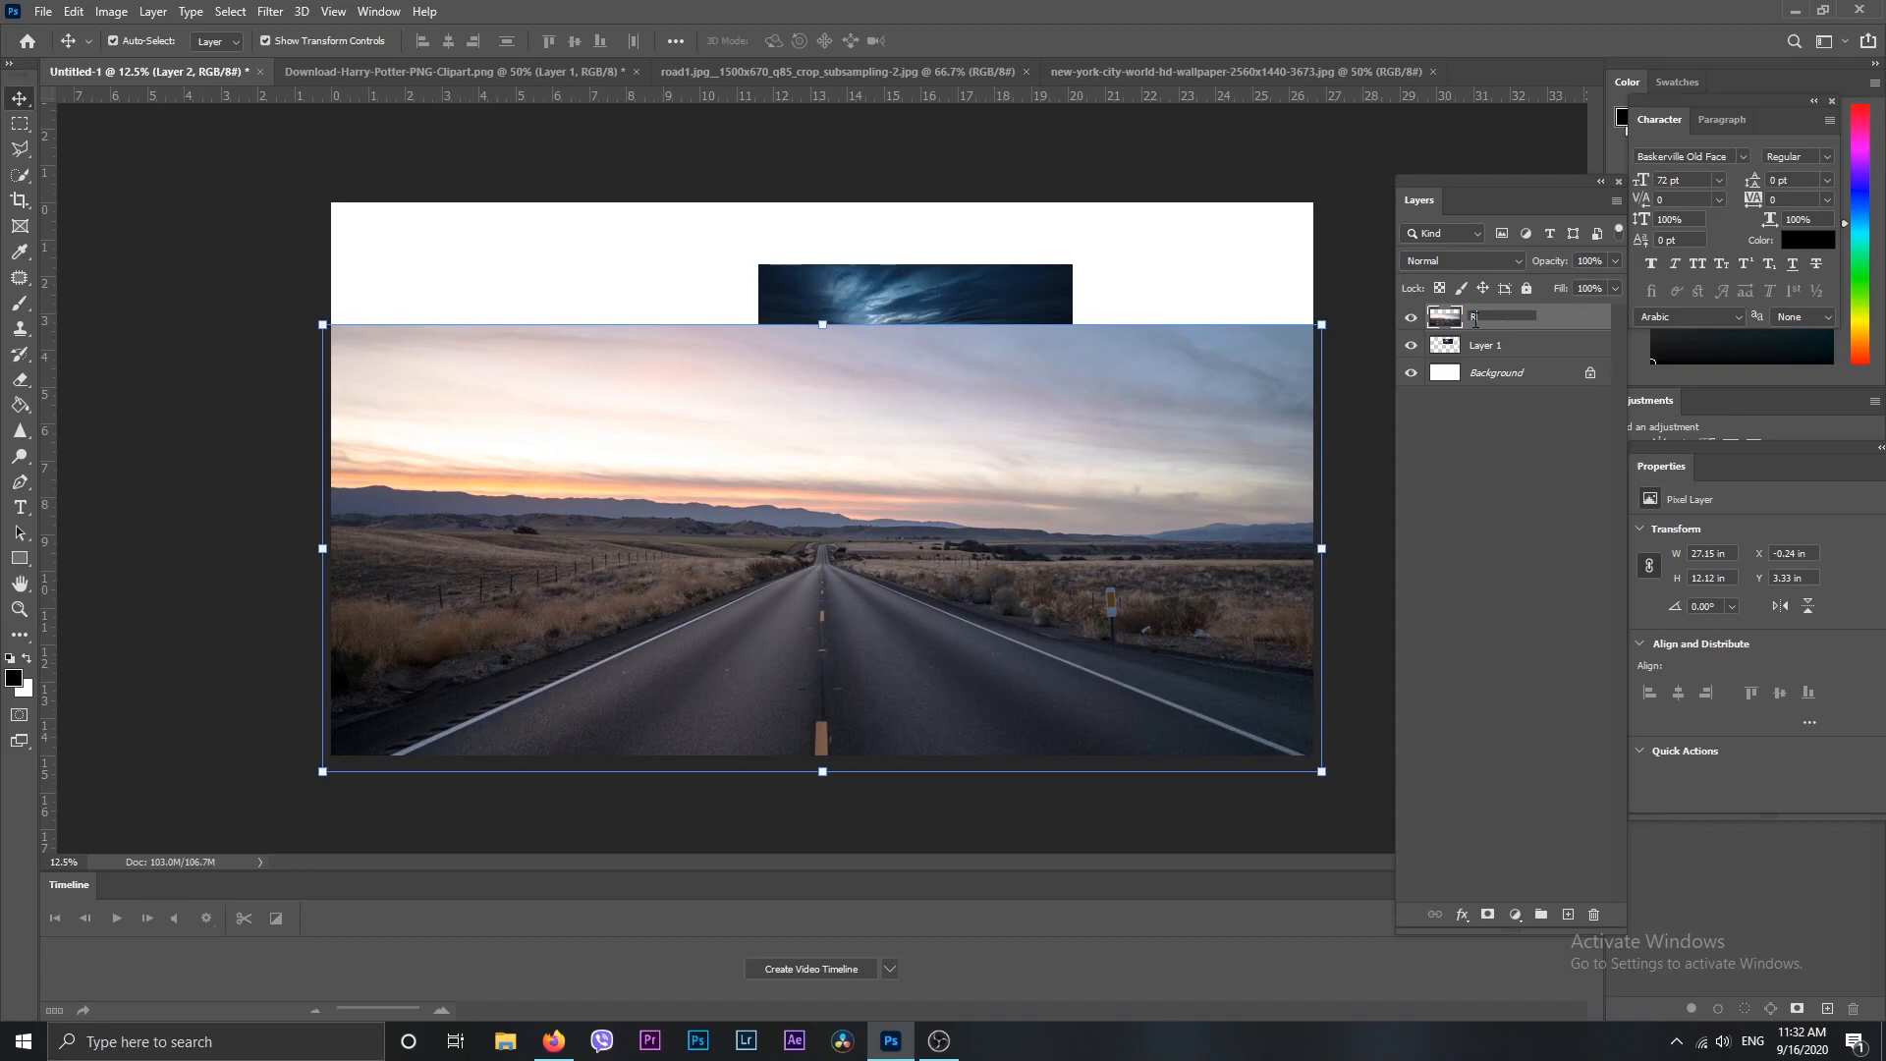
Rename the road photo's layer to Road and the city photo's layer to City
click(1488, 392)
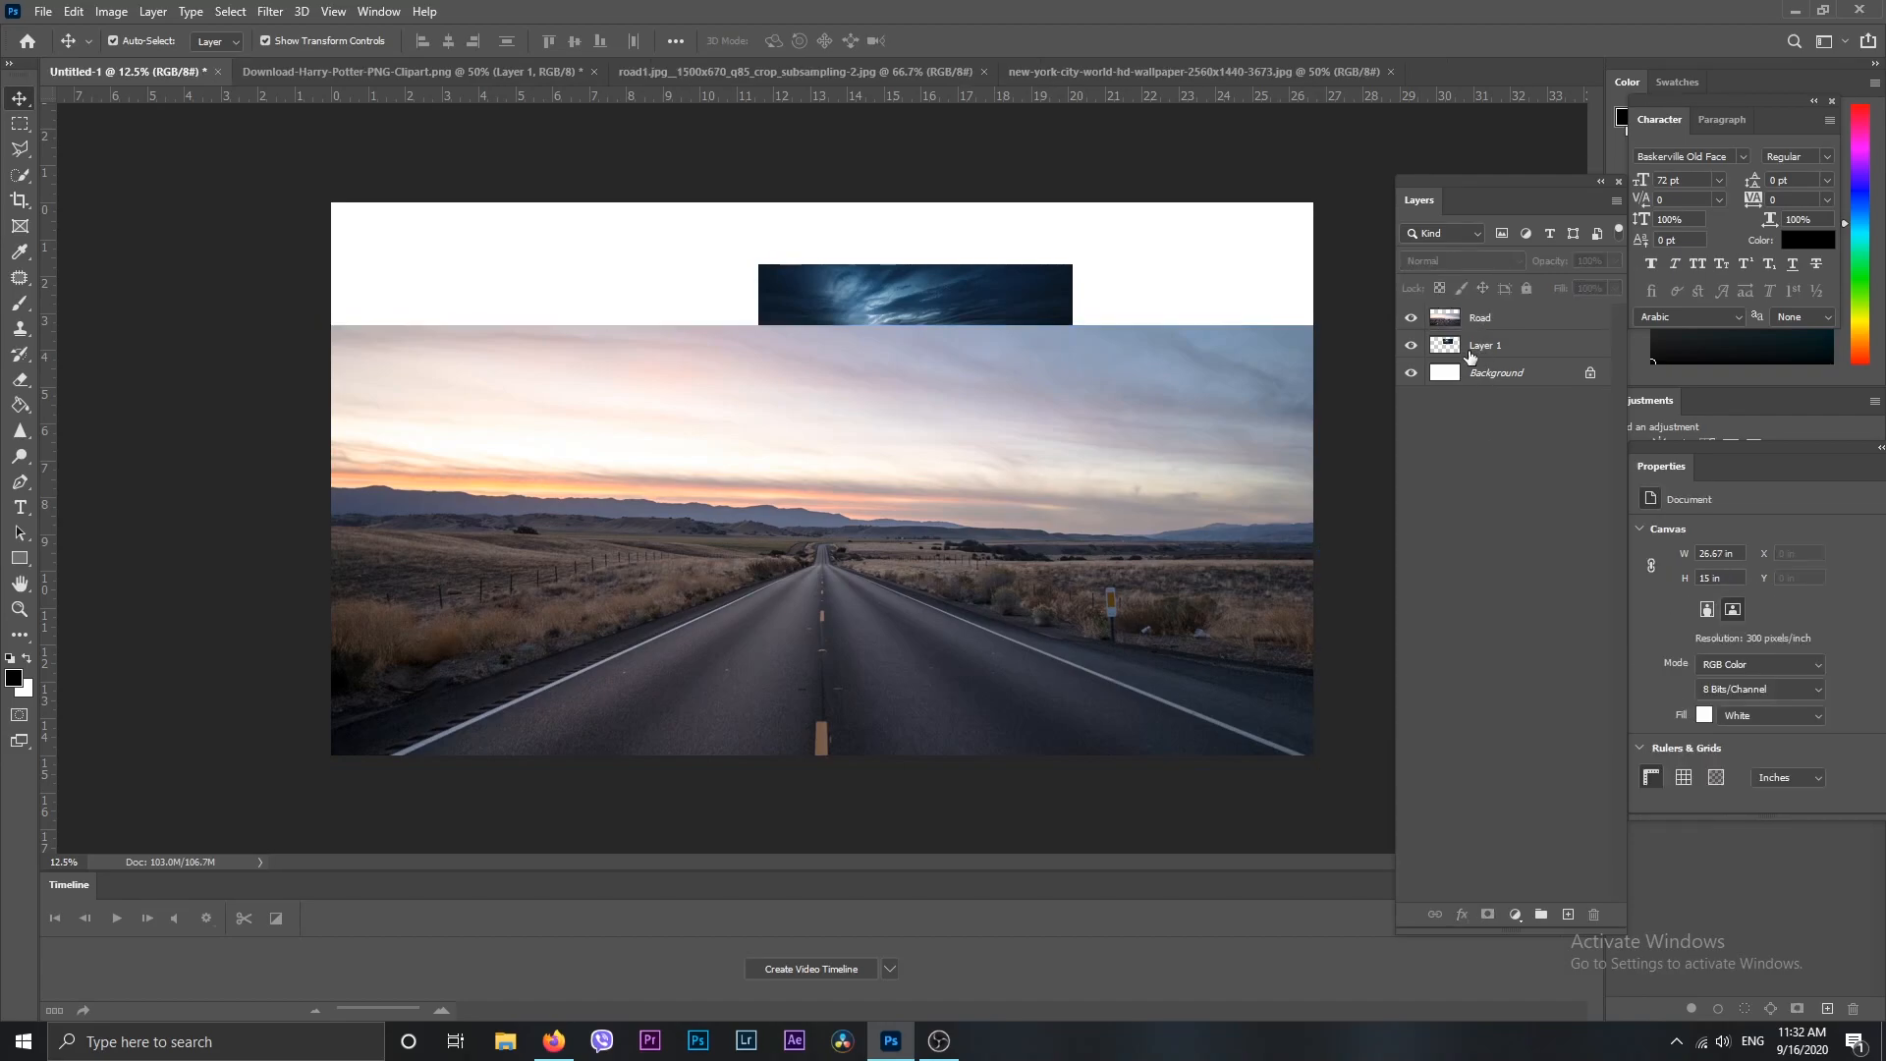
click(1503, 345)
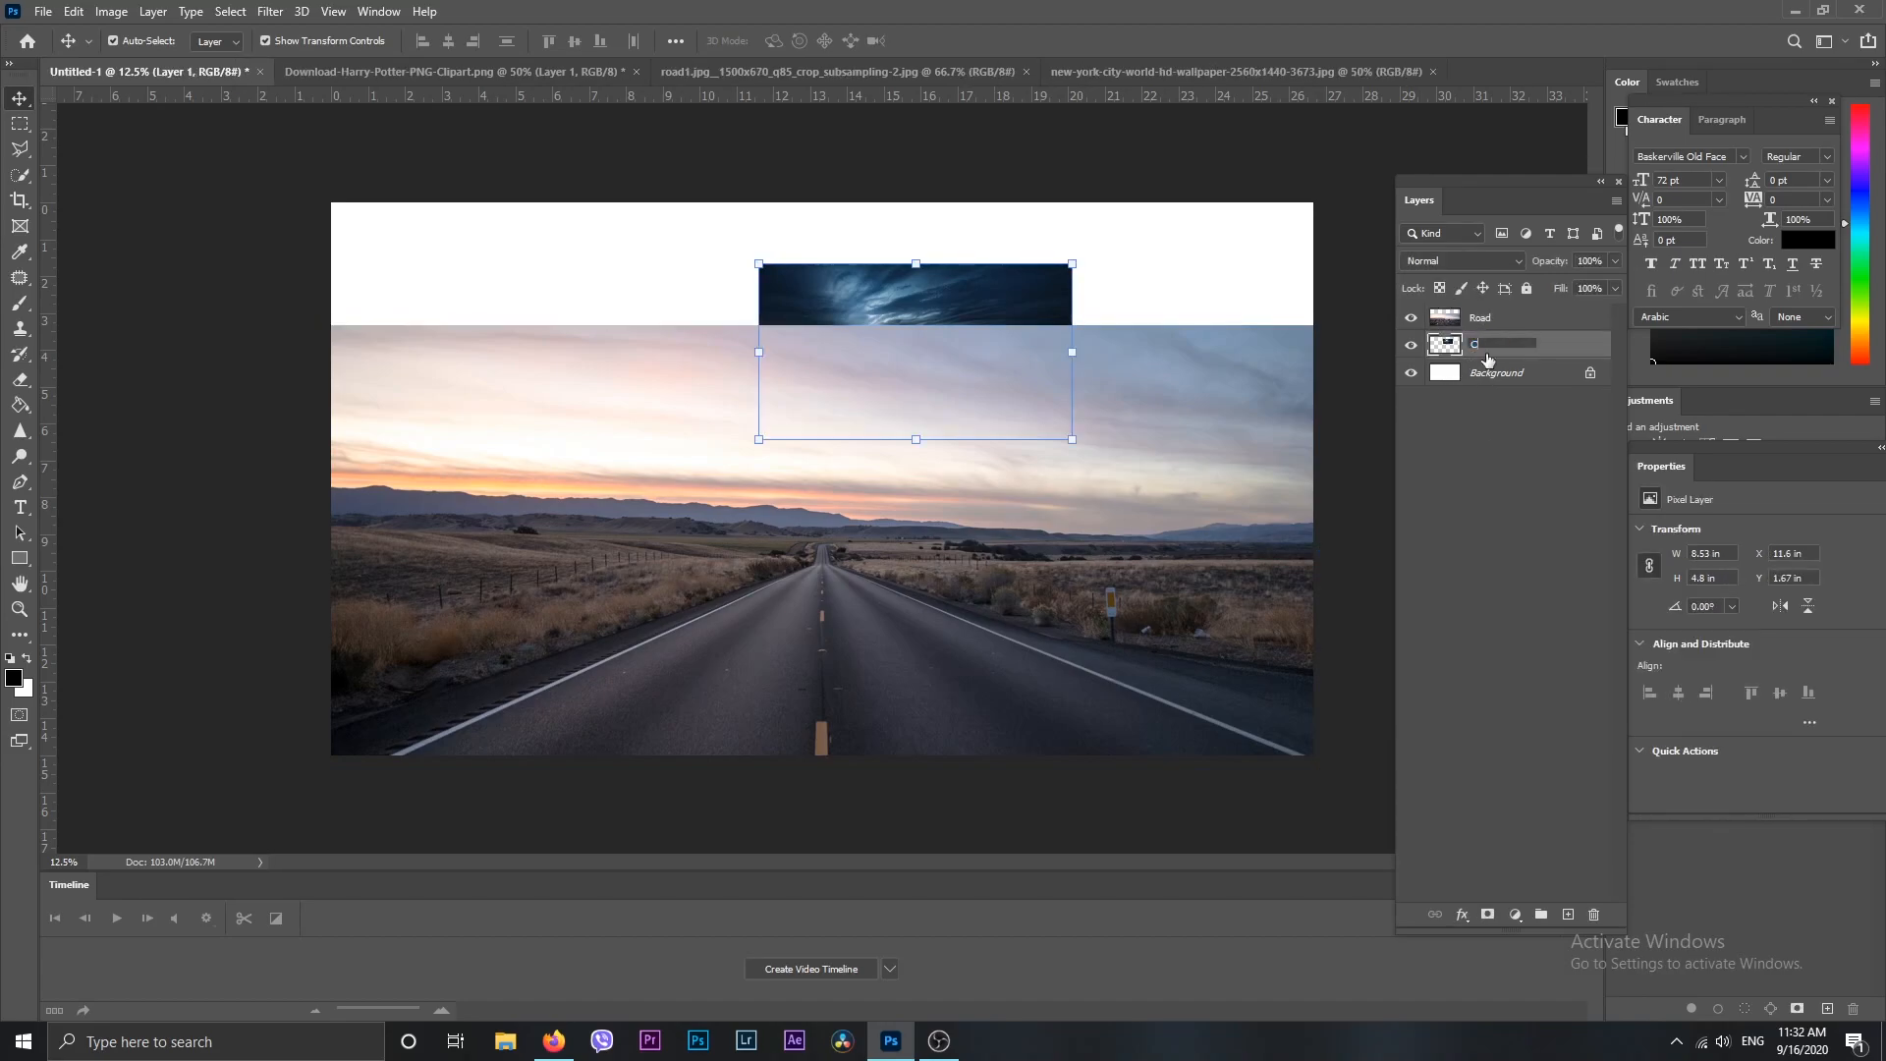
key(Return)
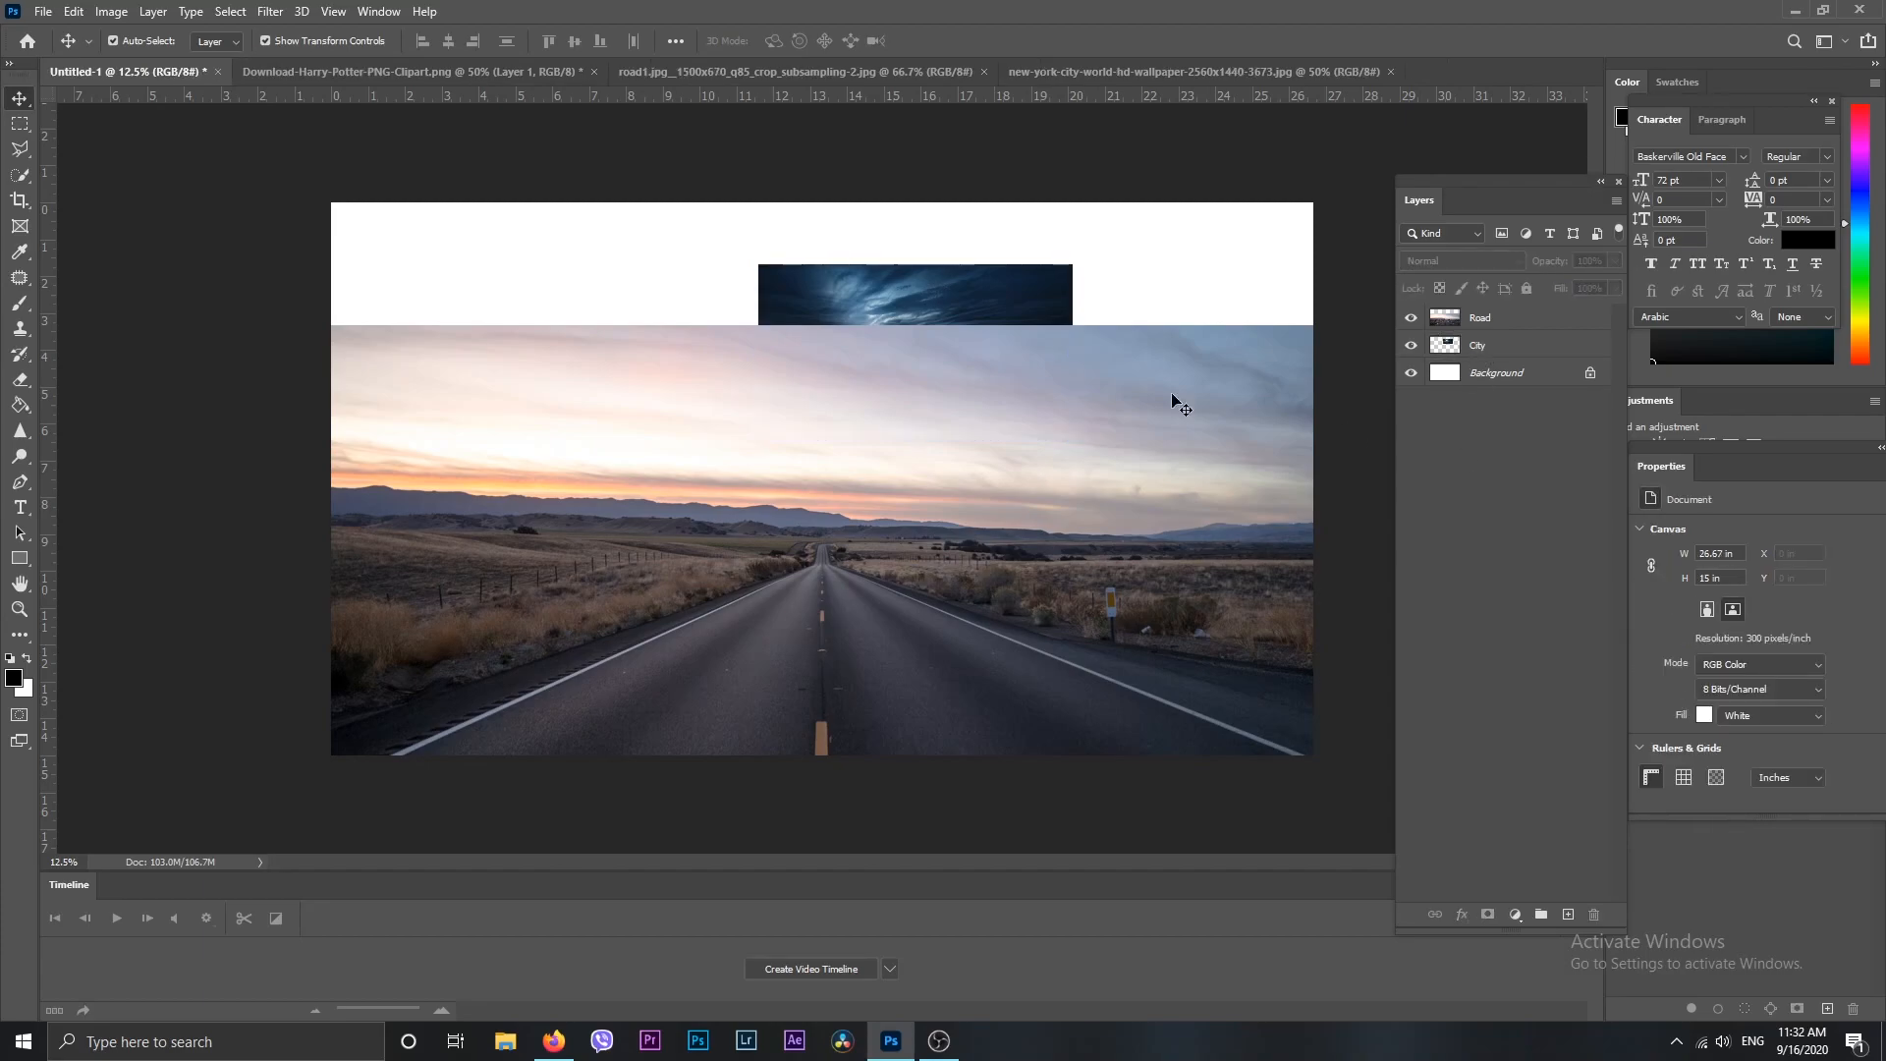
Hide the Road layer, then align the City image with the canvas's upper-left corner and enlarge it to fill the canvas
drag(955, 289, 960, 261)
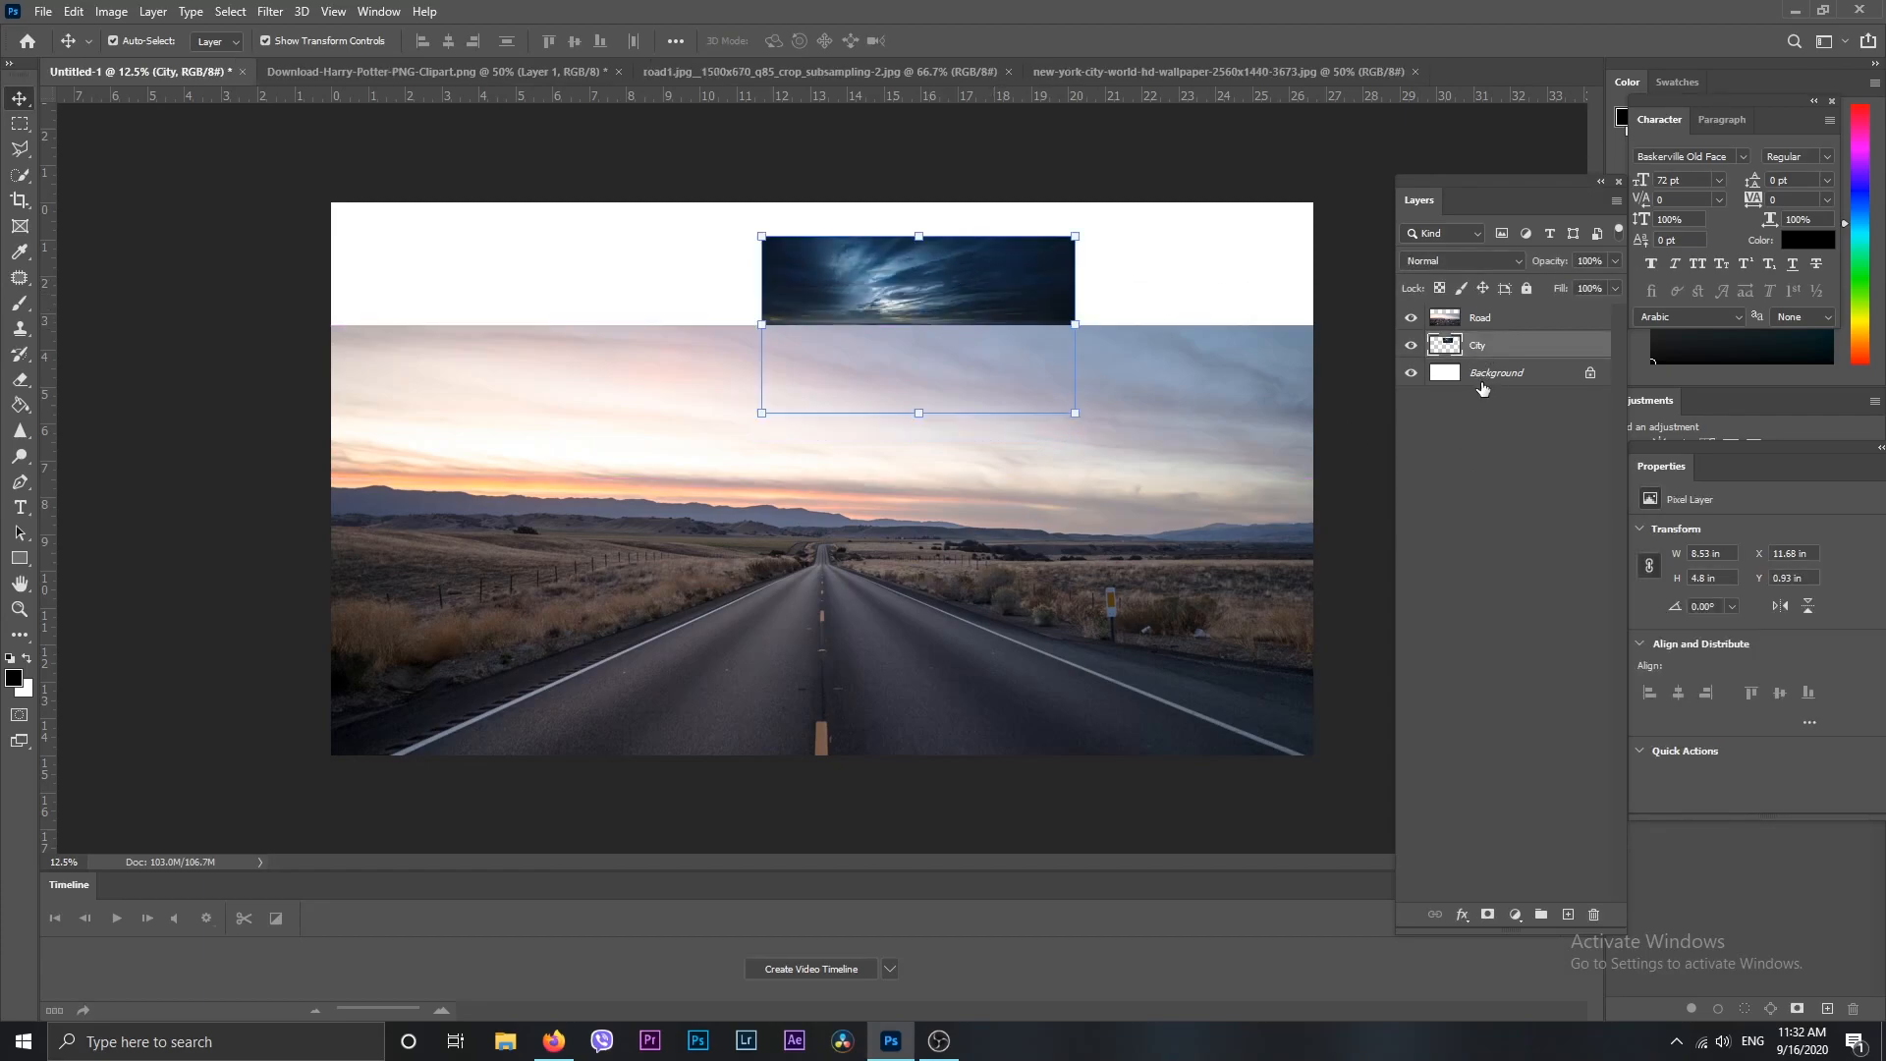
click(1410, 345)
click(1410, 345)
click(1412, 317)
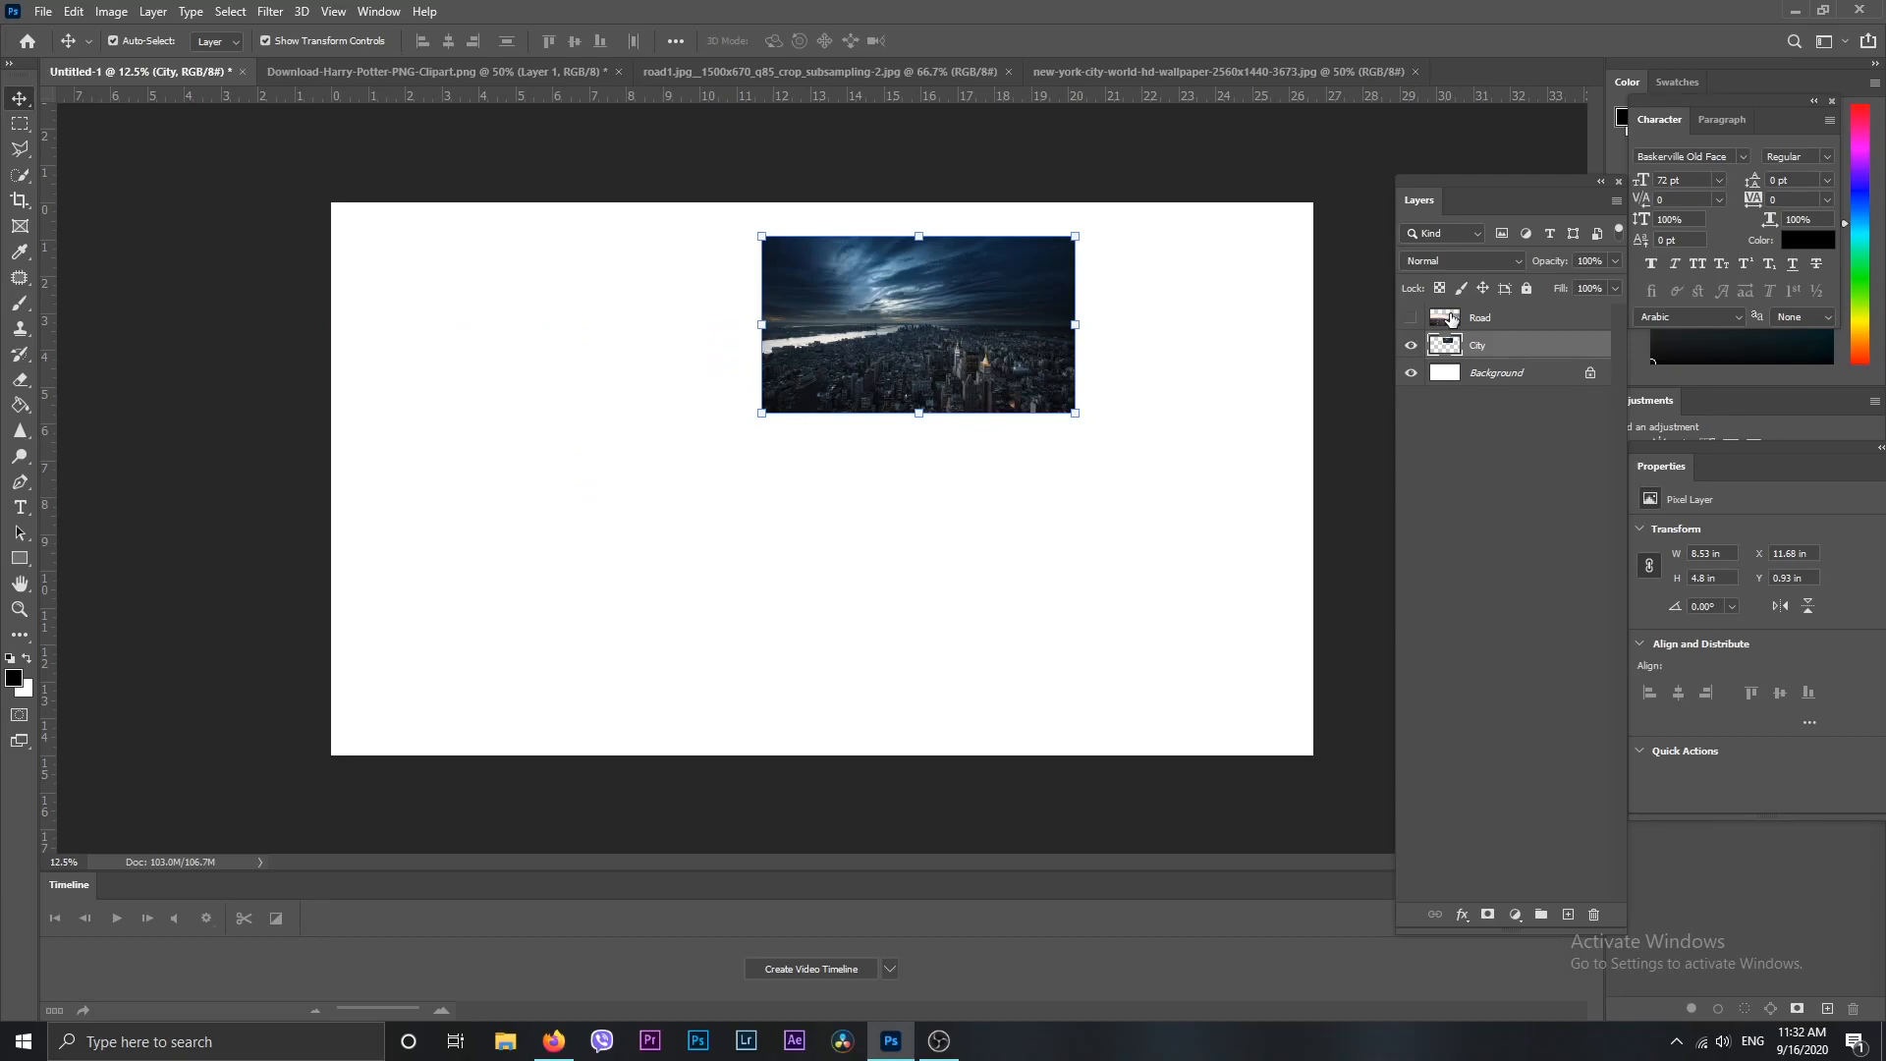
drag(887, 313, 712, 392)
drag(906, 487, 1258, 665)
drag(1121, 620, 866, 507)
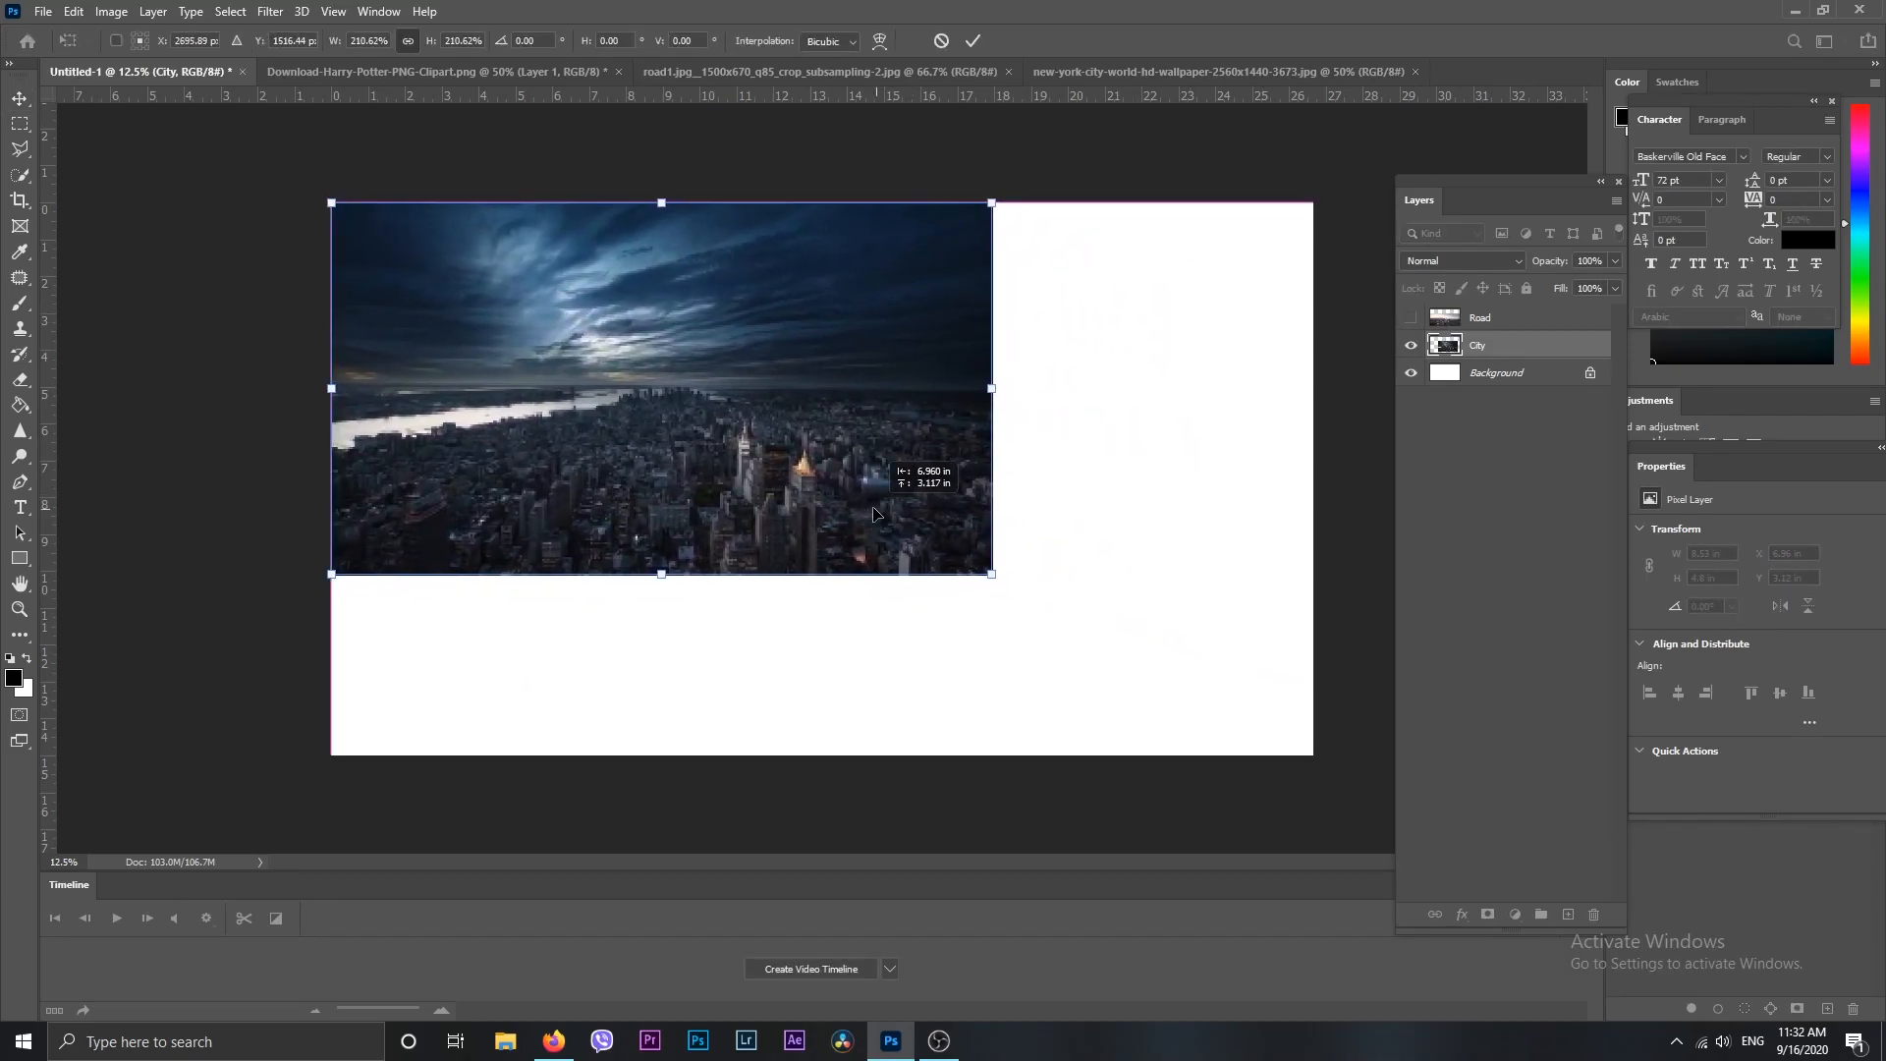
drag(993, 576, 1314, 755)
key(Return)
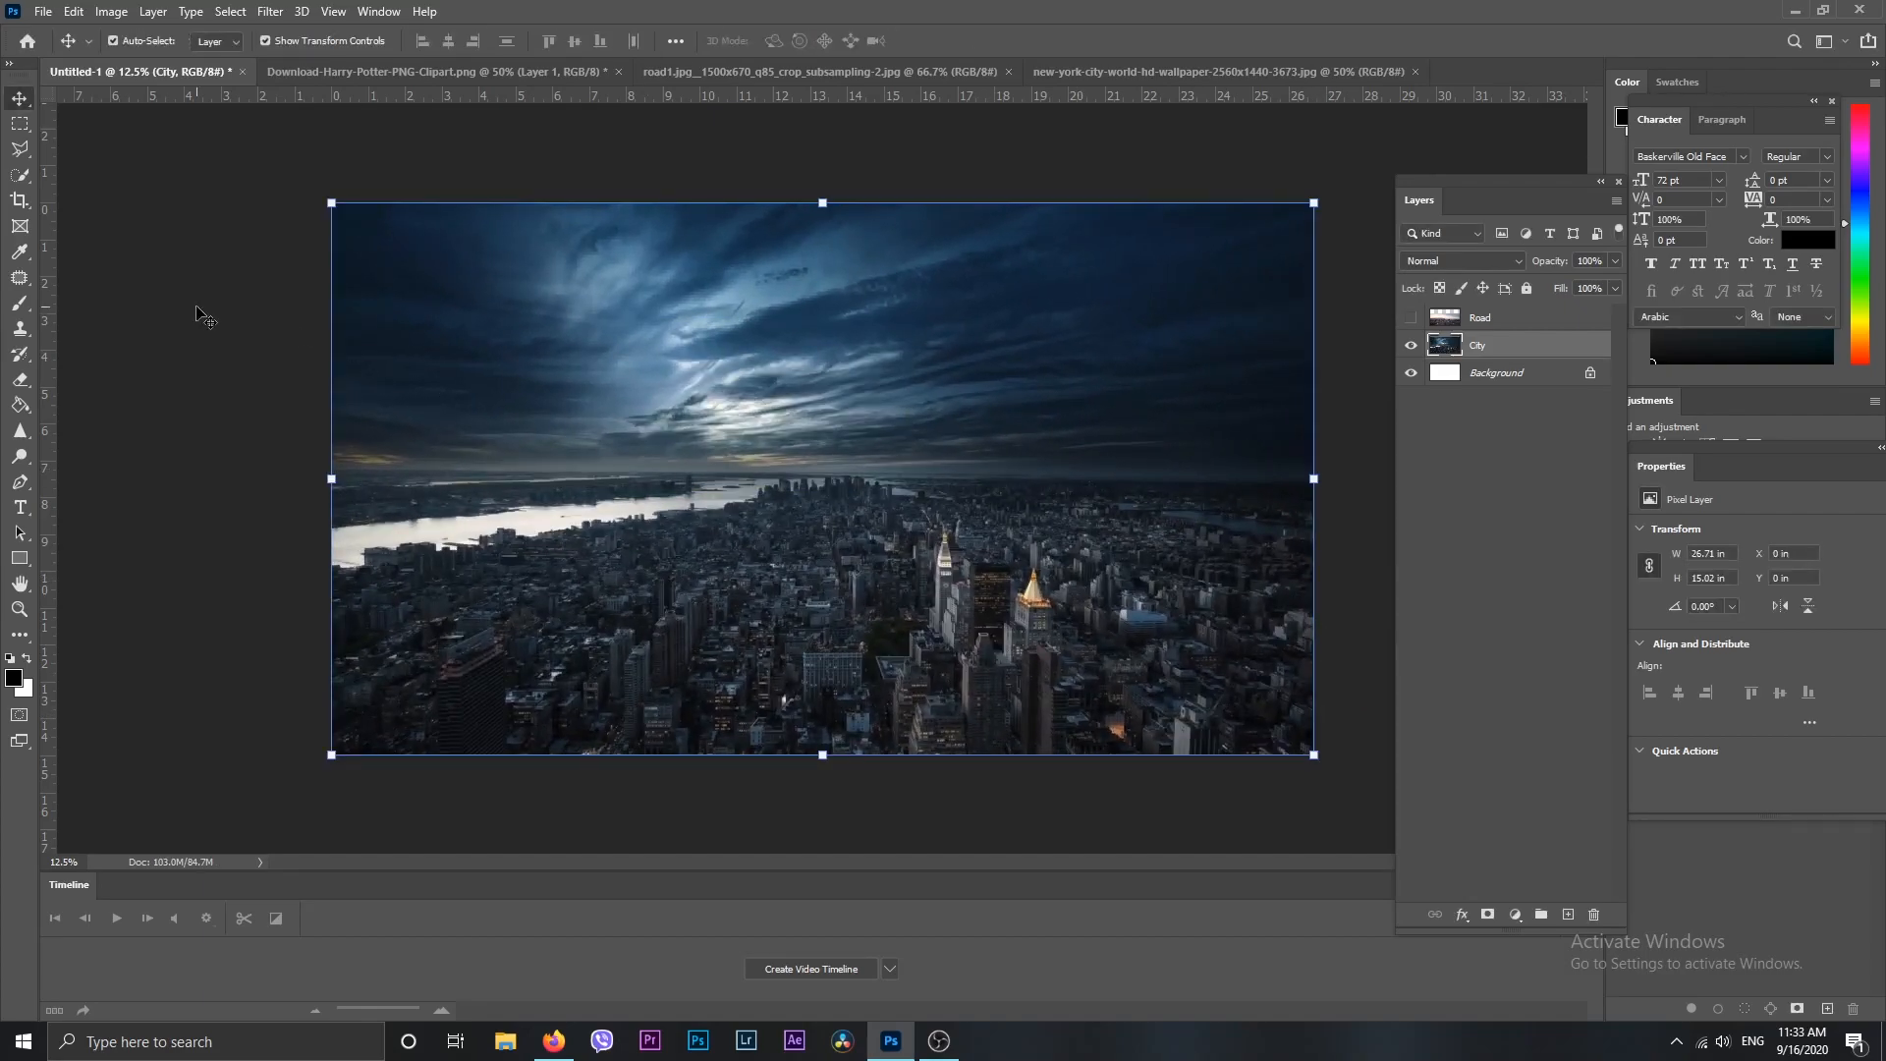
Select the city area below the horizon with the Polygonal Lasso, following the skyline and running around the canvas's lower edges
click(20, 153)
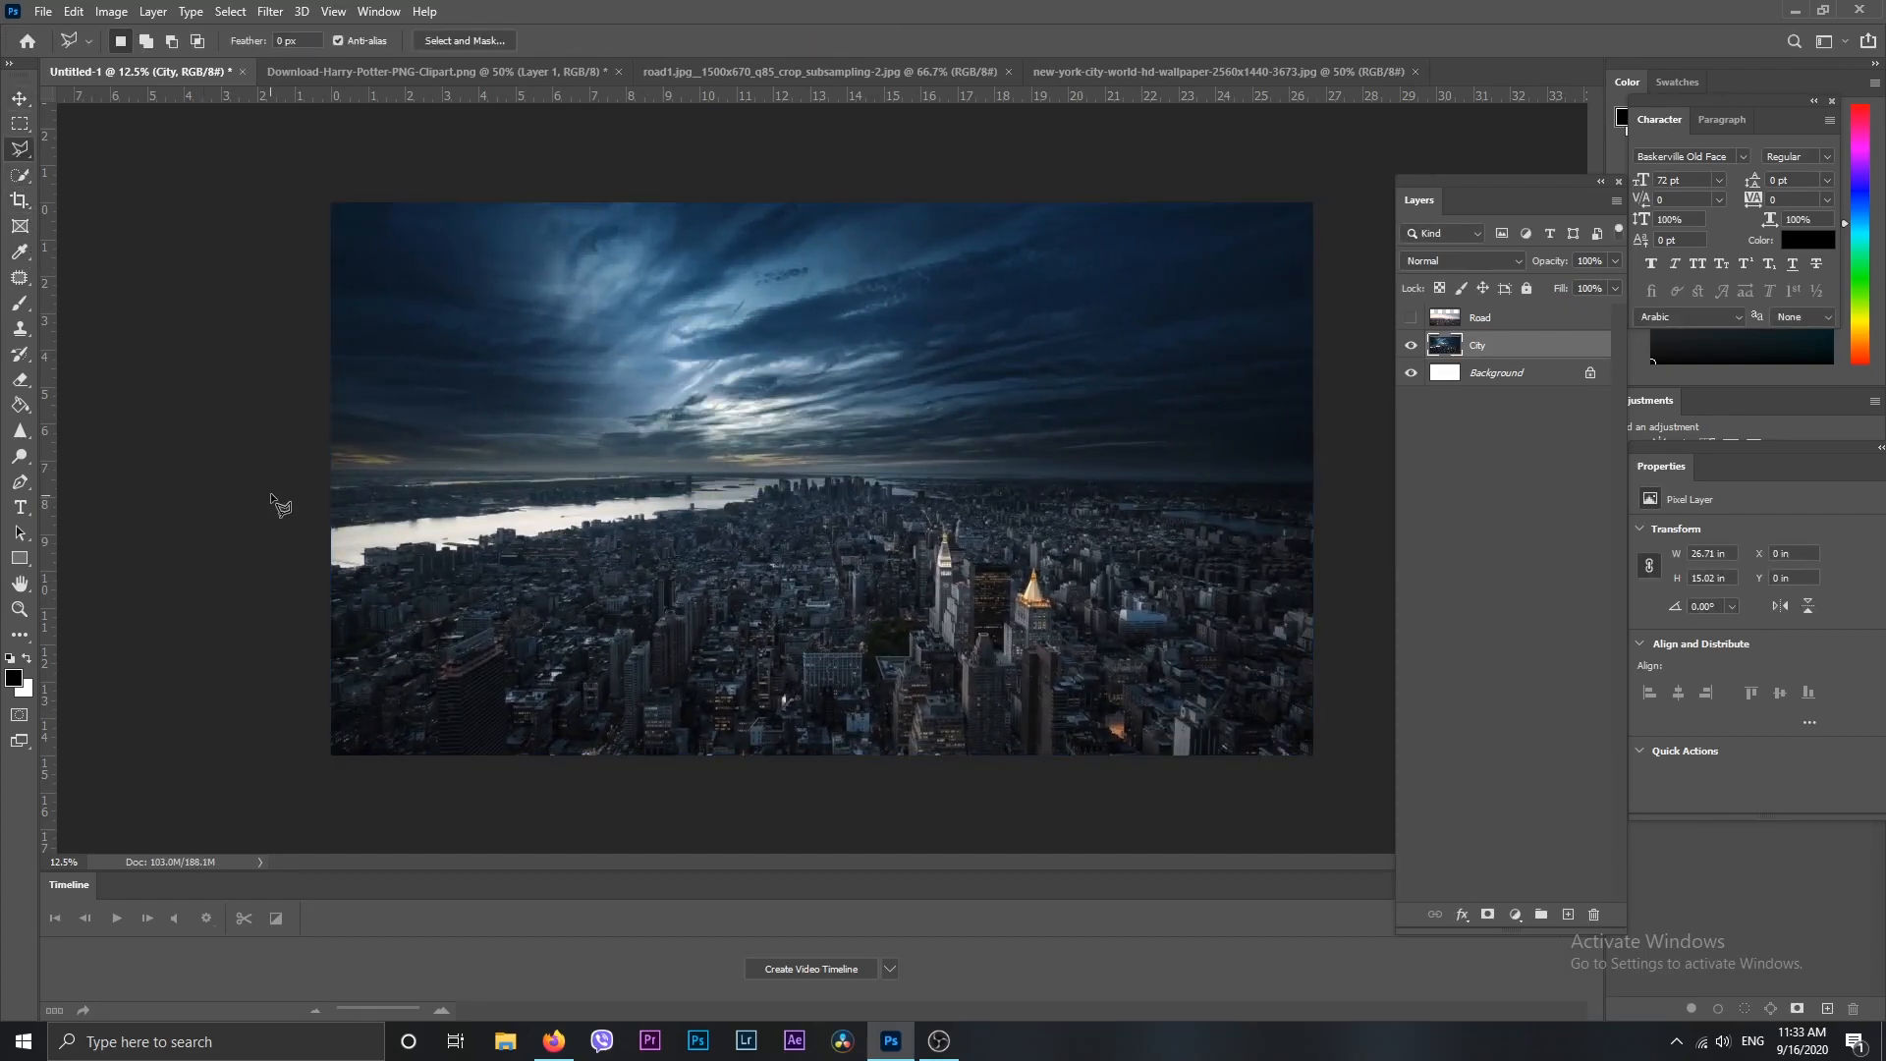
click(320, 473)
click(570, 464)
click(853, 461)
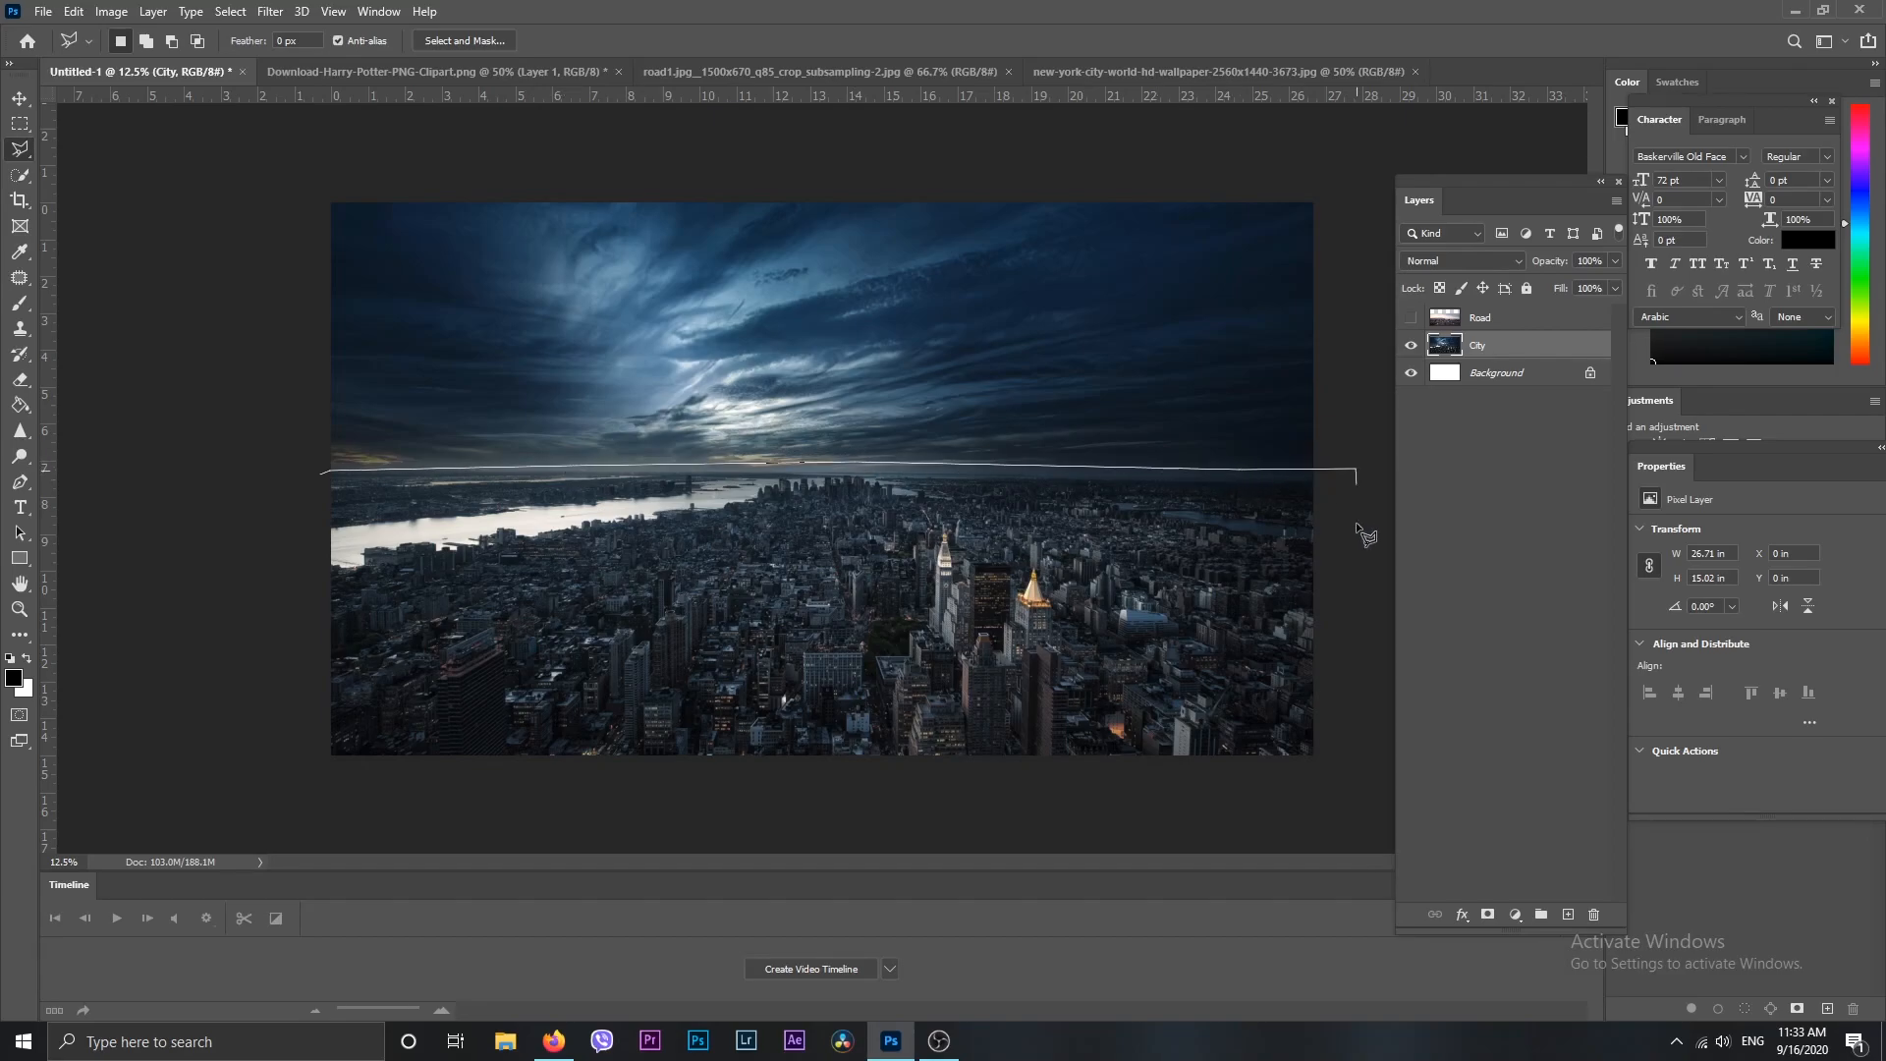
click(1351, 786)
click(242, 783)
double_click(250, 568)
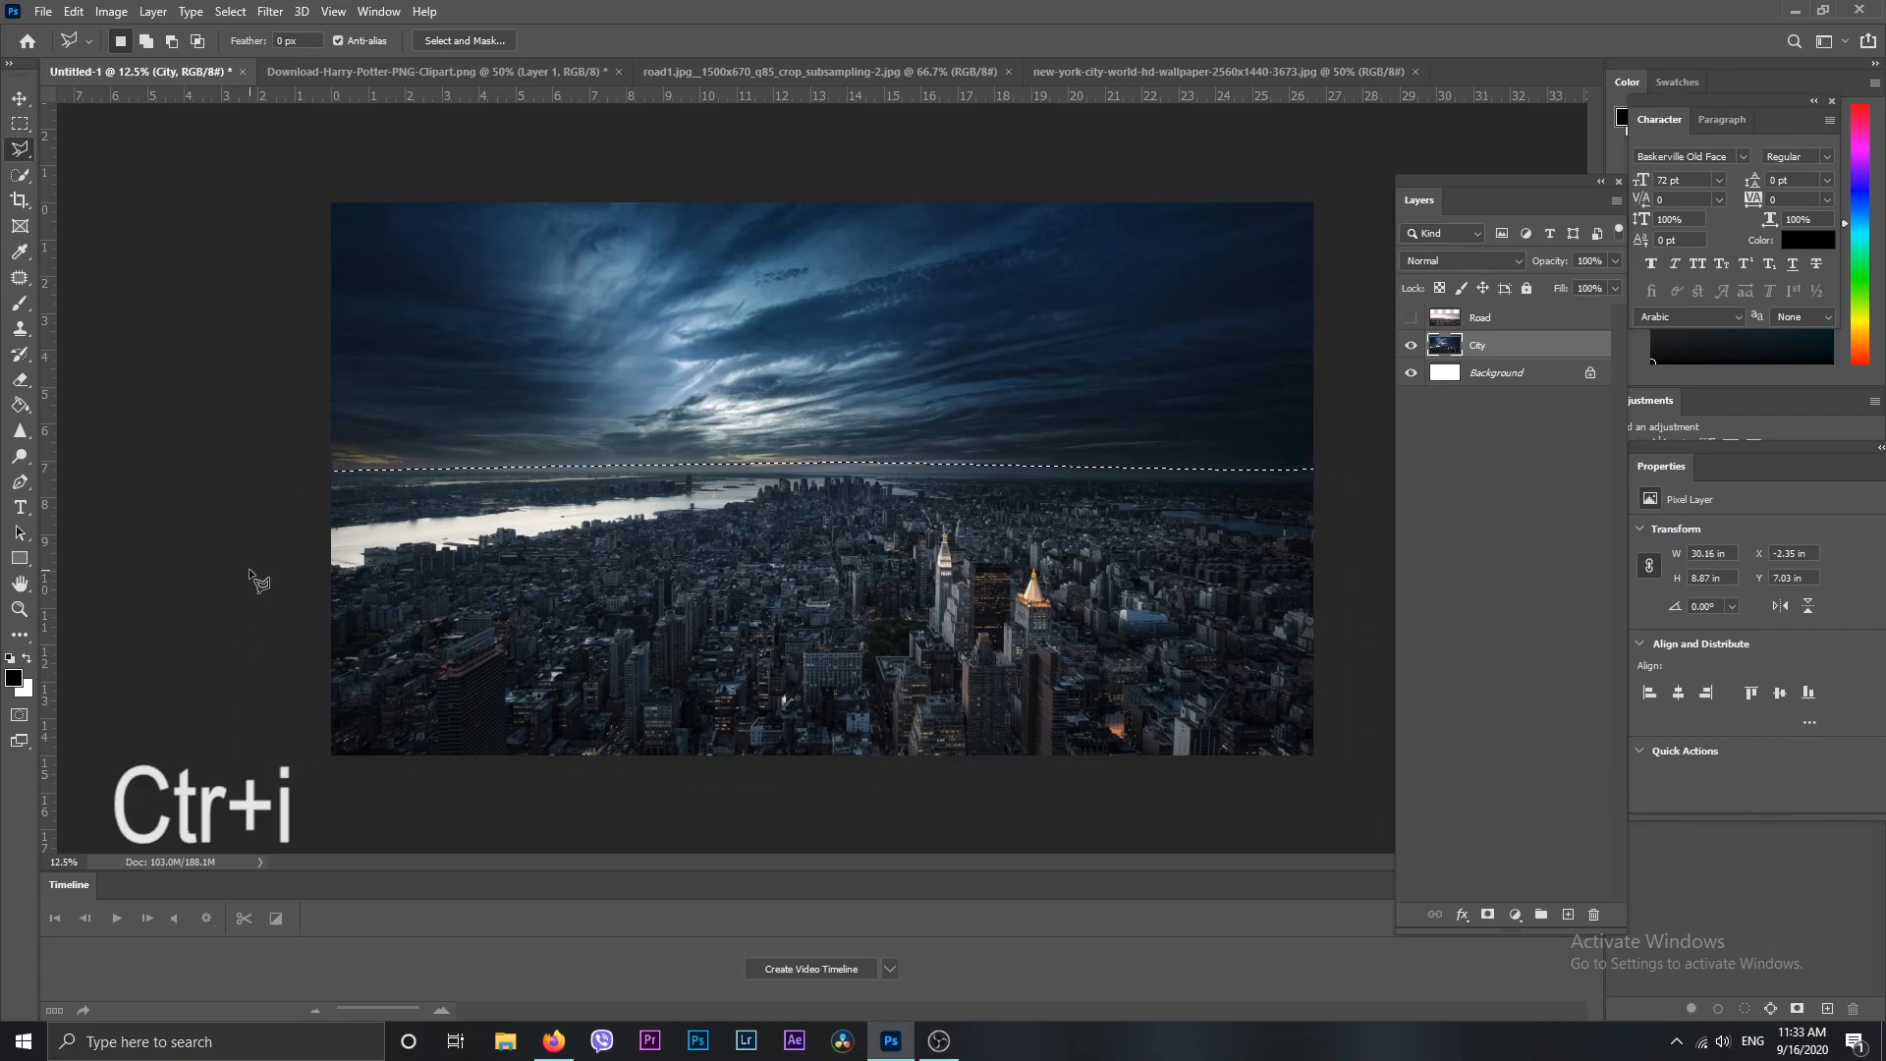
Invert the selection to cover the sky, delete the sky from the City layer and clear the selection
key(ctrl+shift+i)
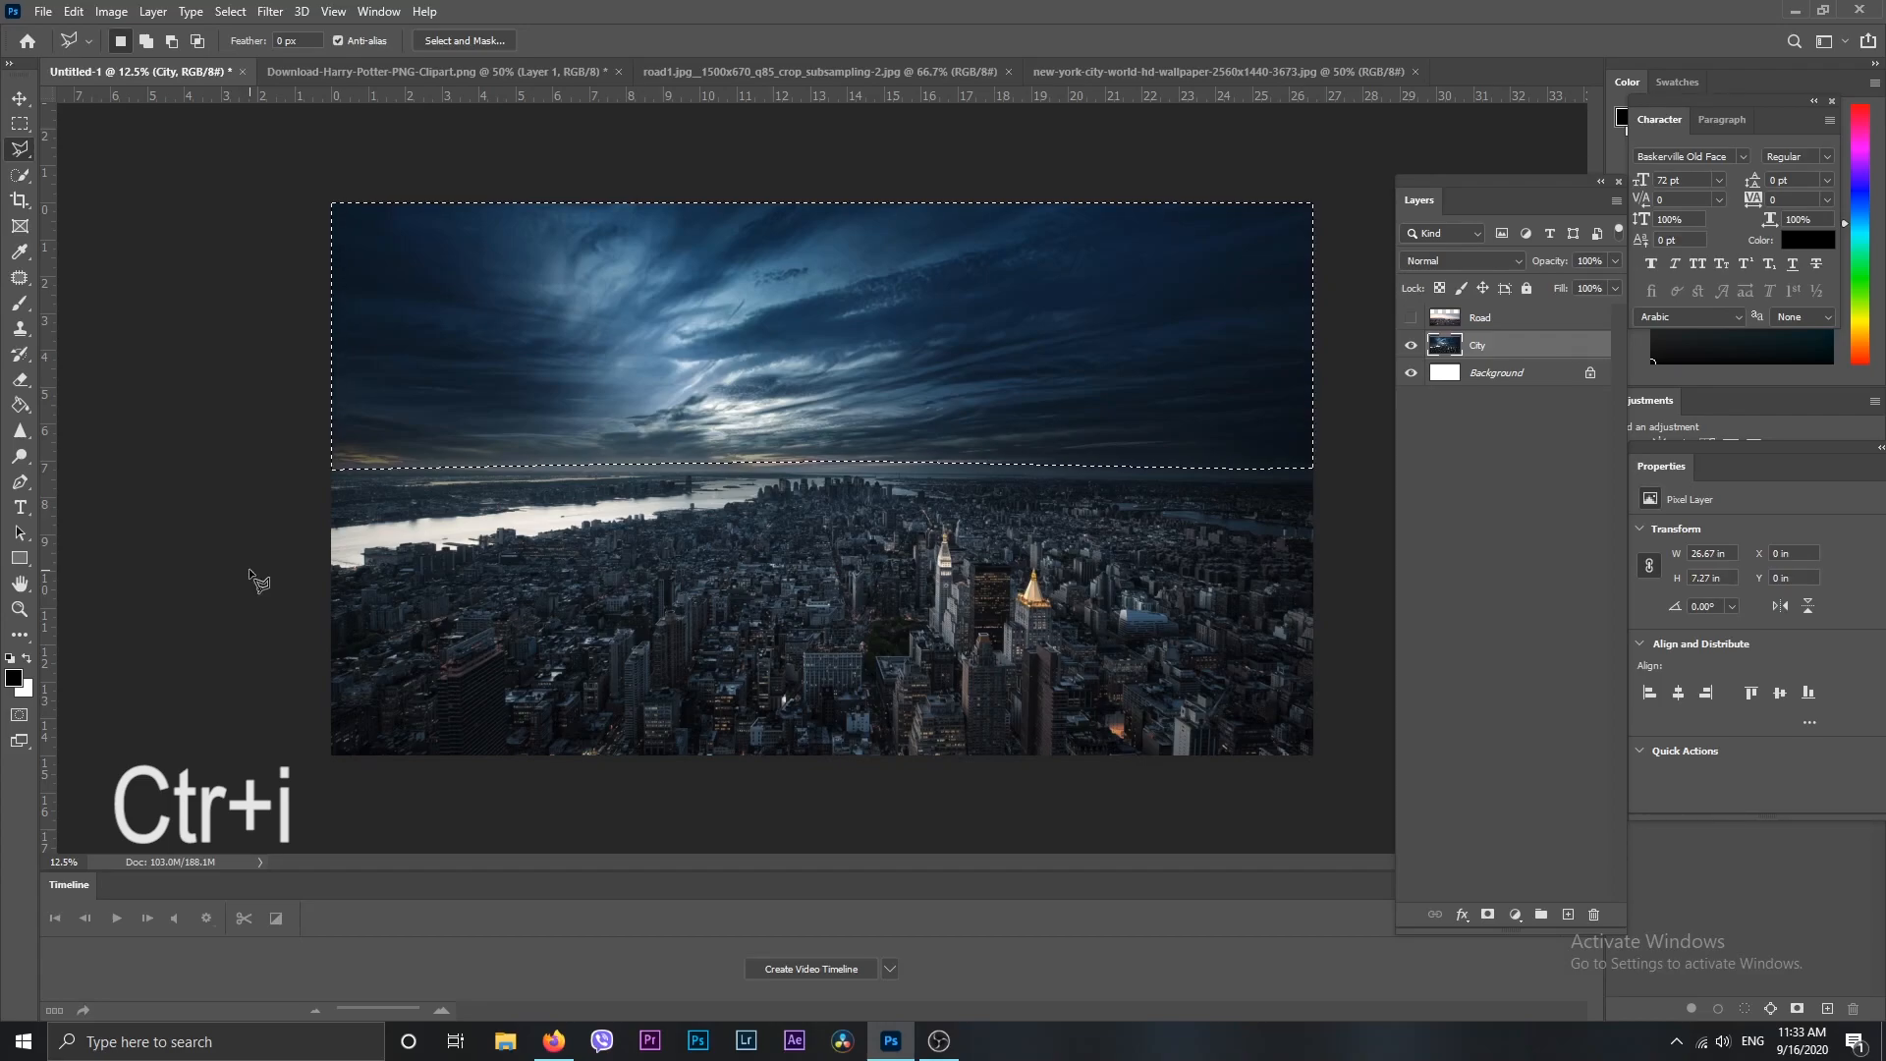
key(Delete)
click(20, 125)
click(589, 424)
click(20, 99)
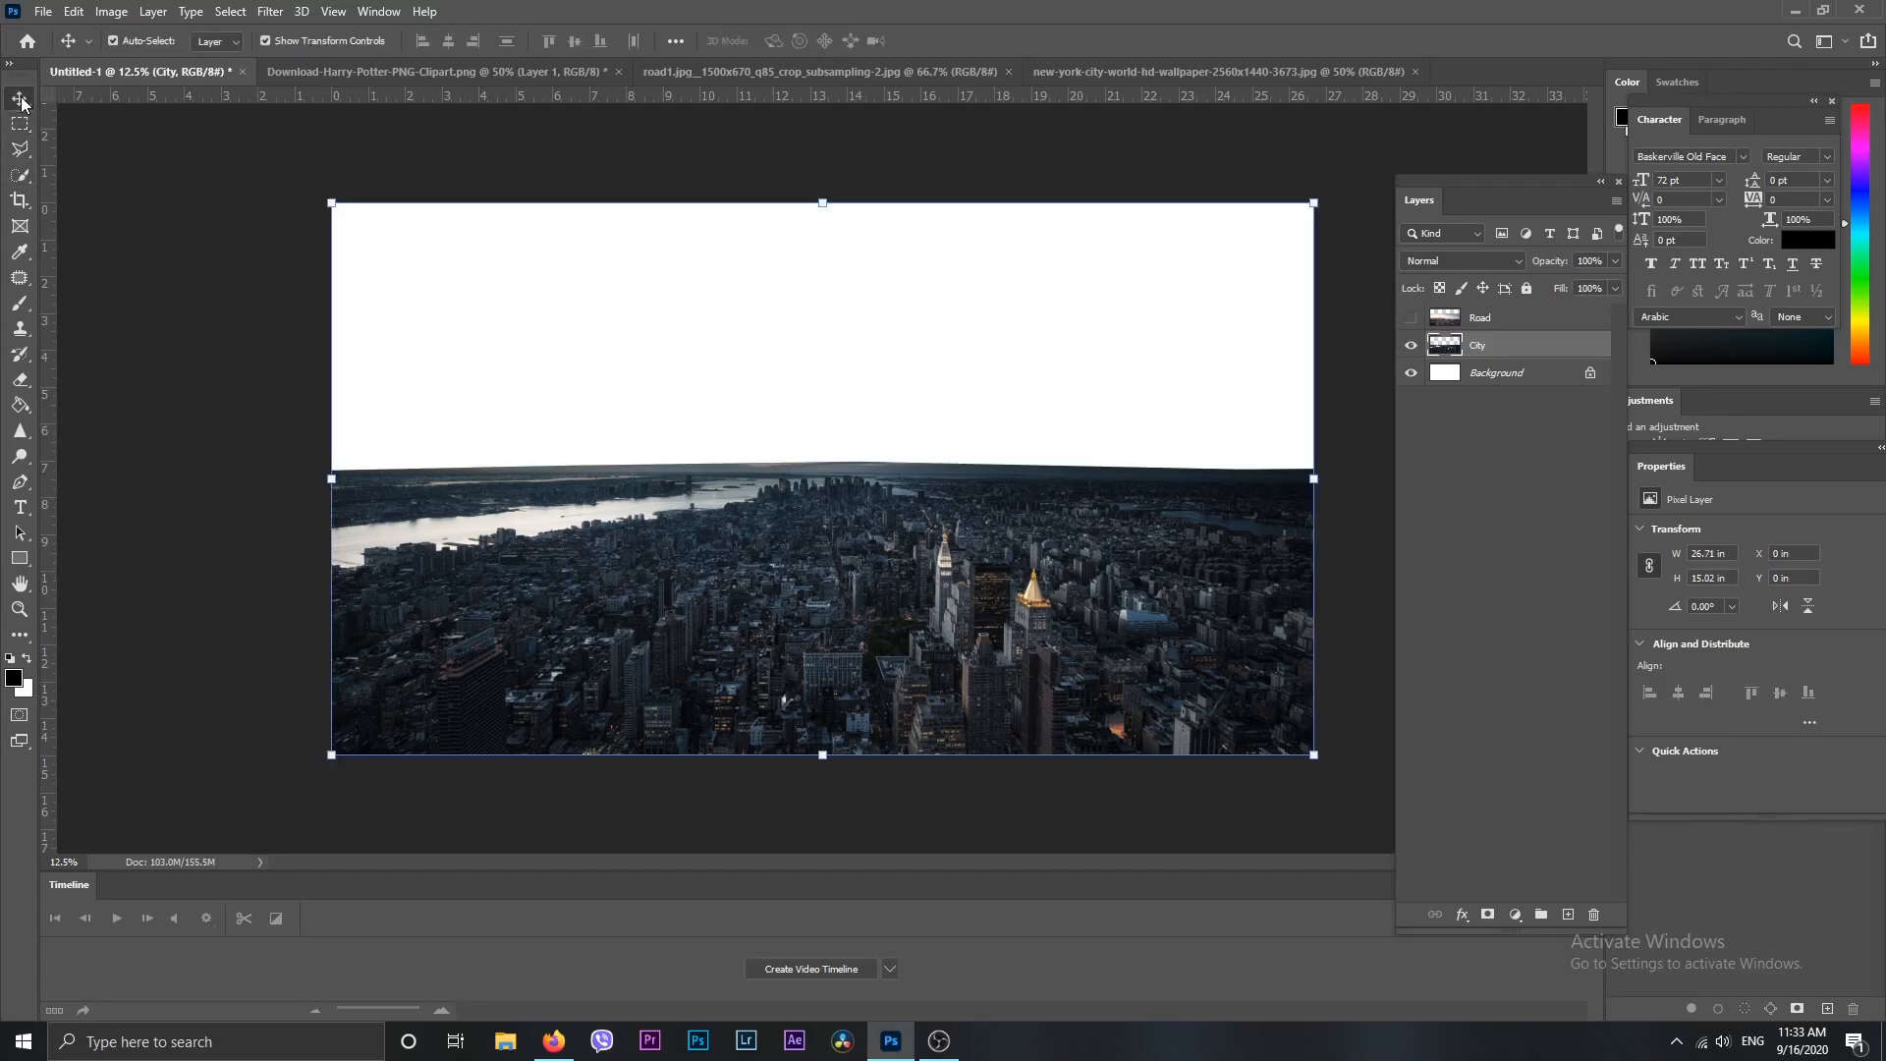
Rotate the City layer 180 degrees so it hangs upside down, and show the Road layer again
drag(819, 189, 832, 963)
key(Return)
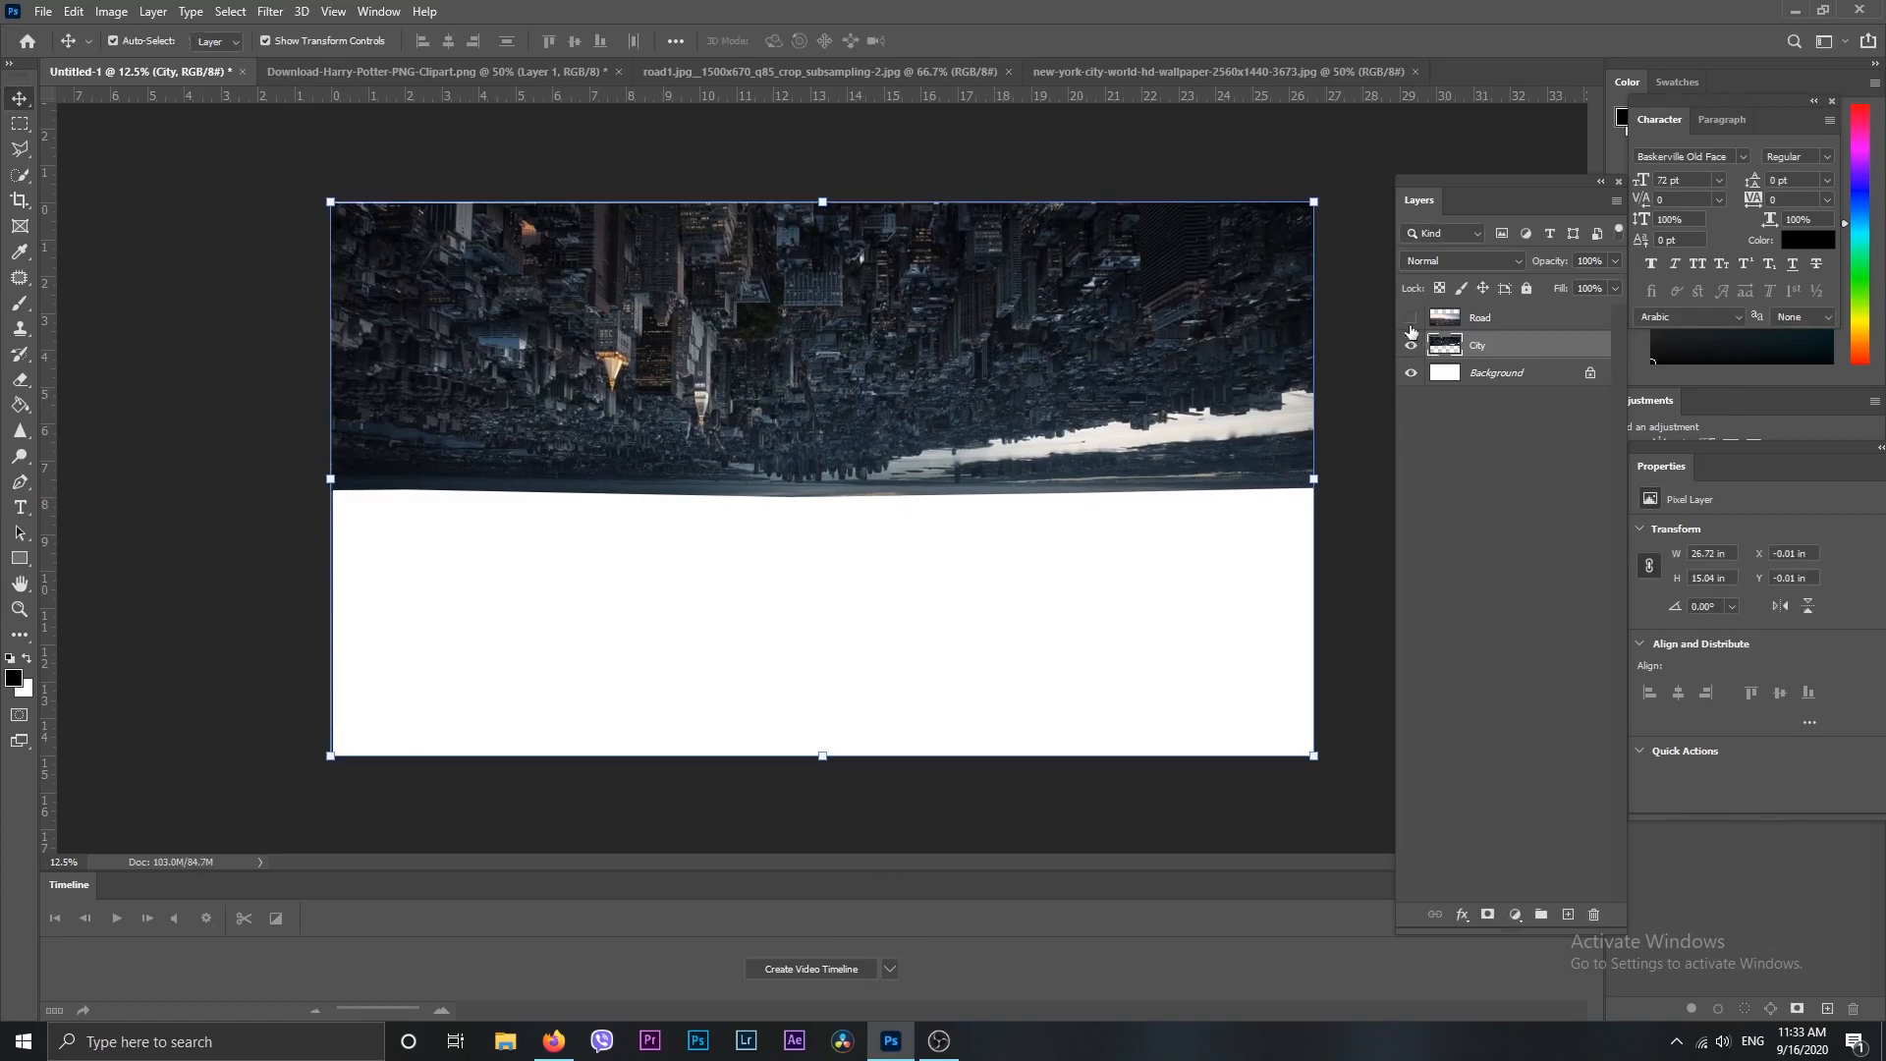
click(1410, 317)
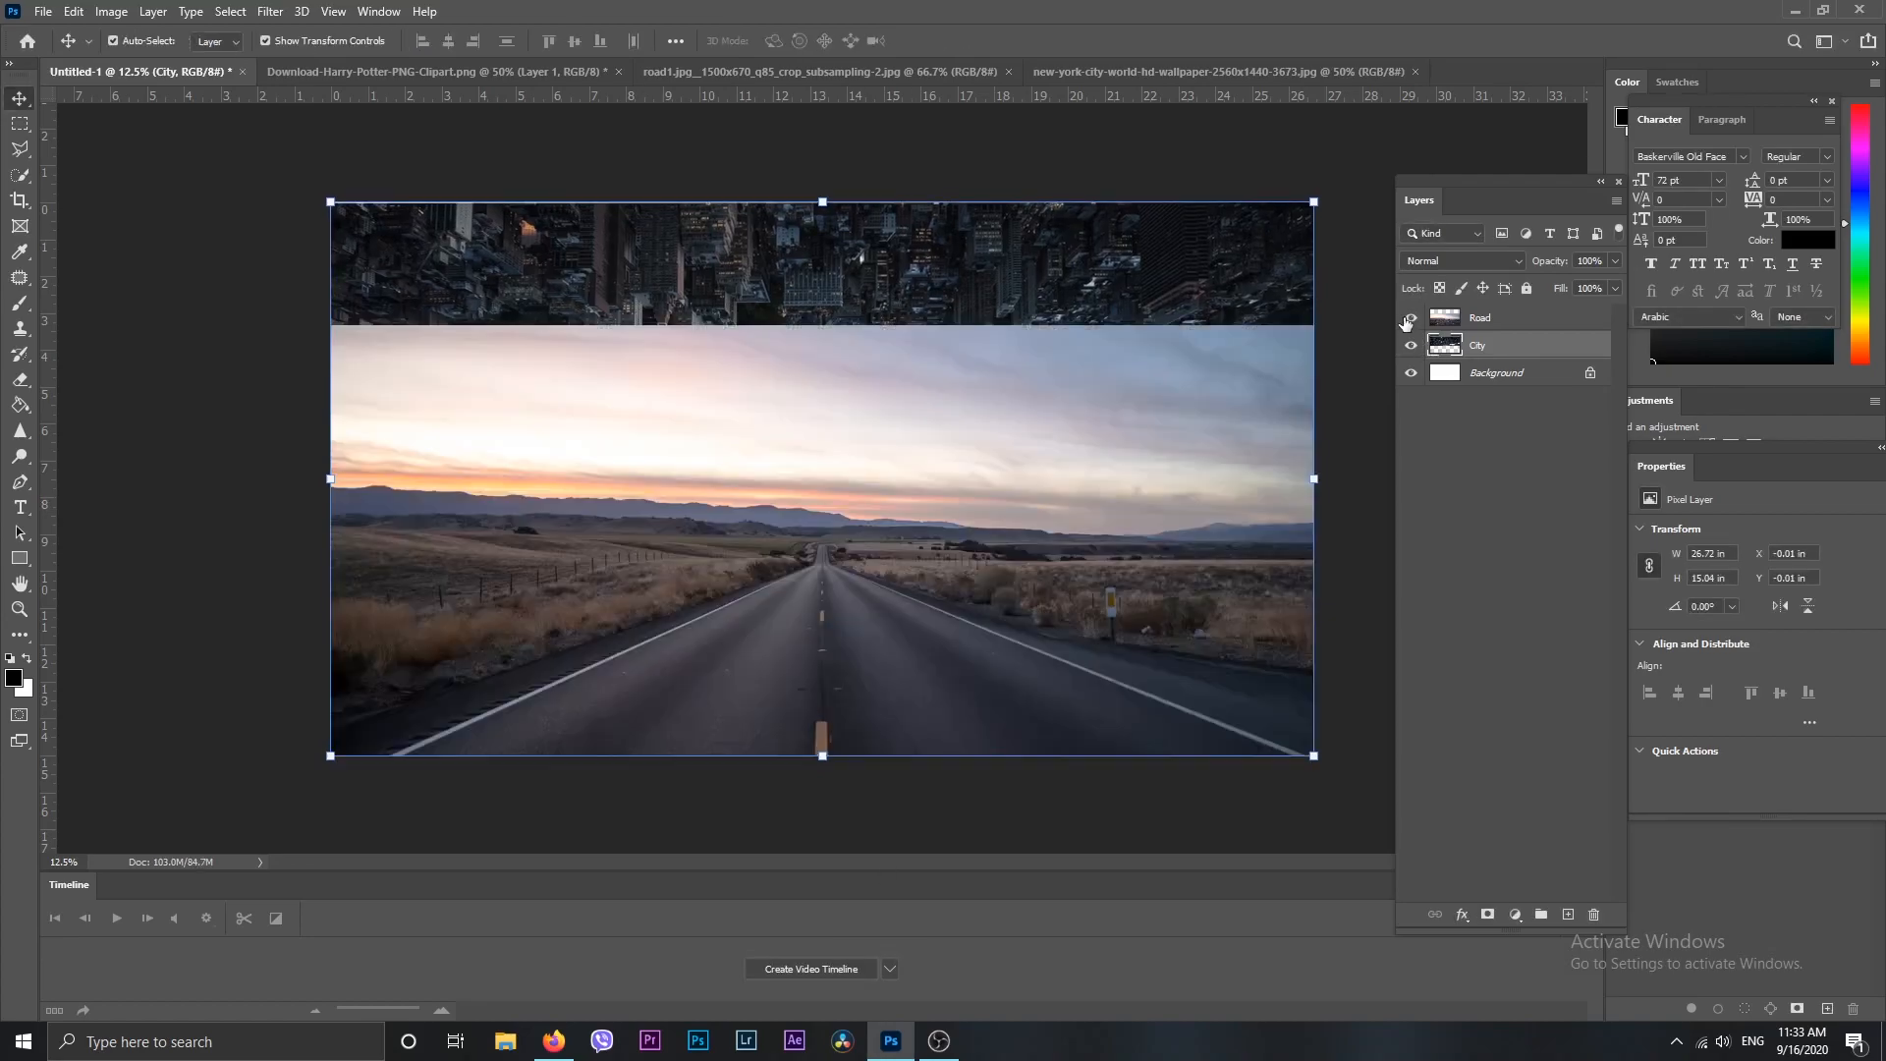
click(20, 382)
drag(448, 288, 315, 255)
key(ctrl+z)
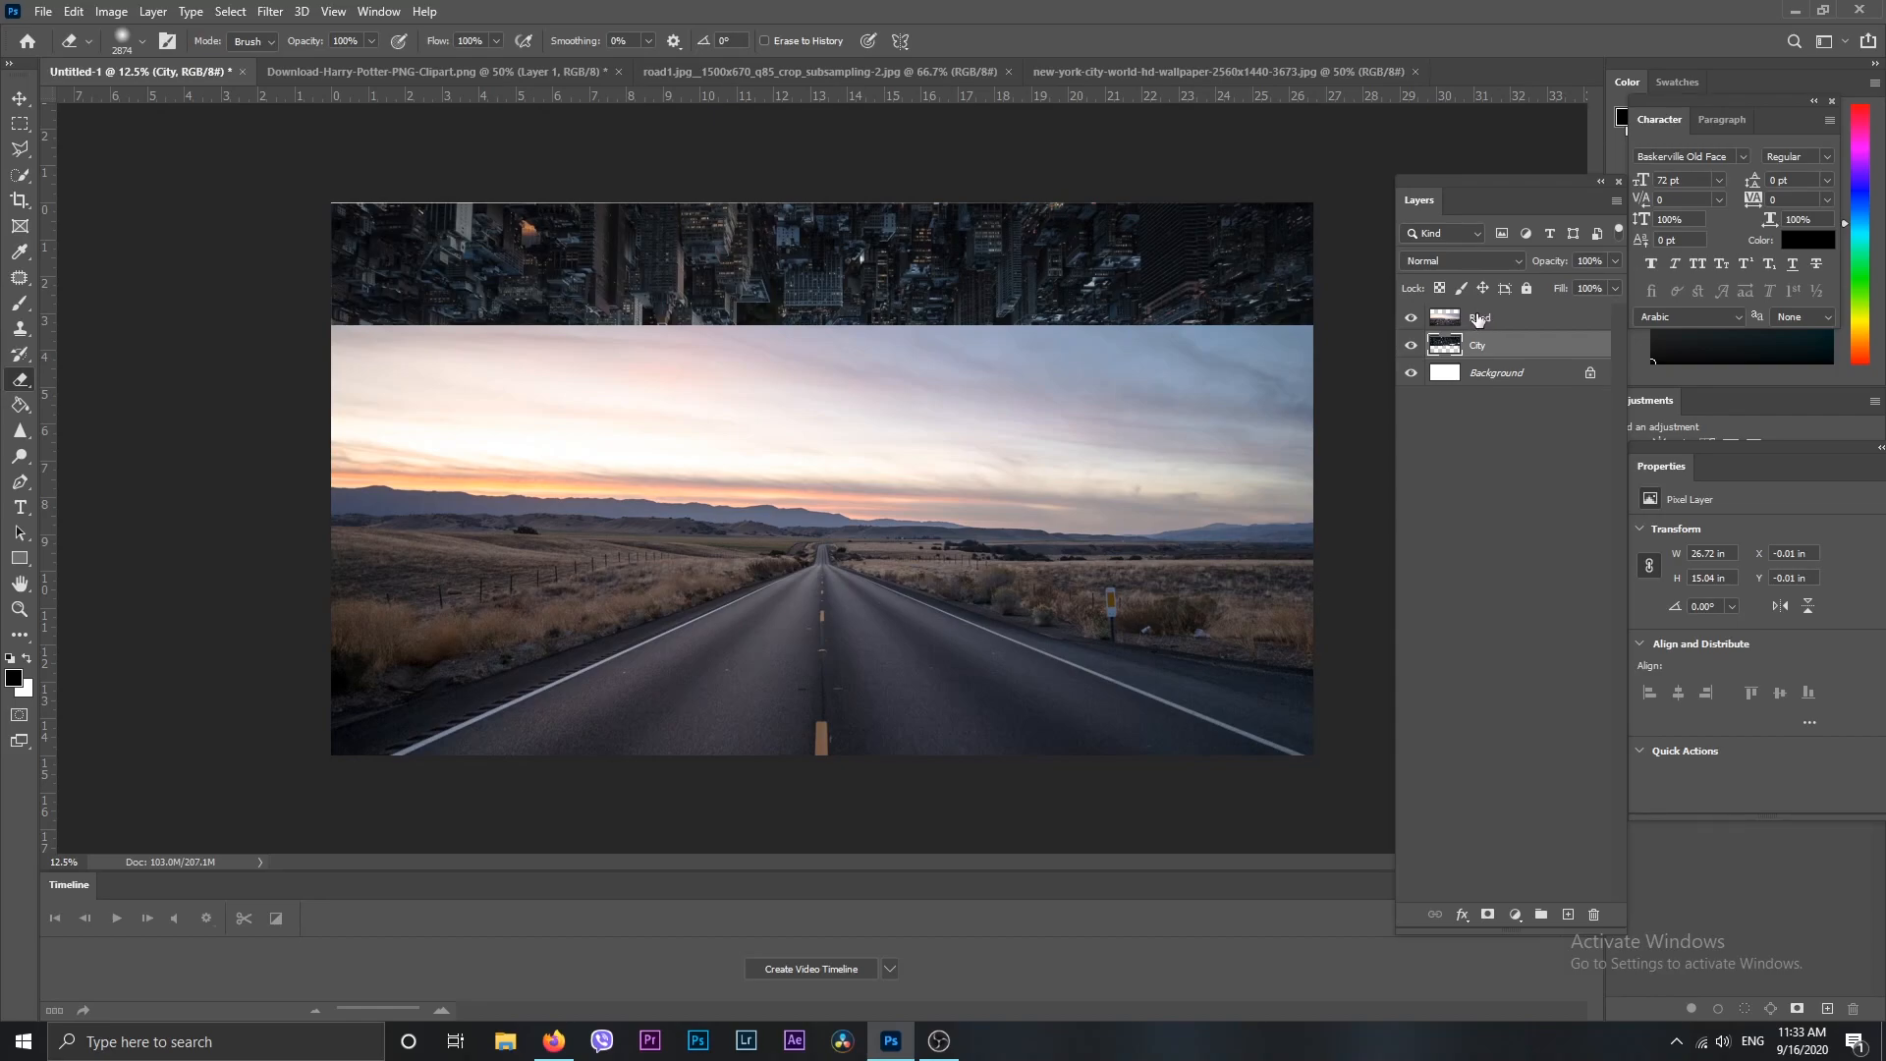
Erase the Road layer's upper sky with a soft 2874 px eraser at 0% hardness to blend it into the upside-down city
click(1478, 317)
mouse_move(337, 252)
mouse_down()
mouse_move(458, 296)
mouse_move(276, 290)
mouse_move(831, 239)
mouse_move(497, 251)
mouse_move(1048, 266)
mouse_move(604, 239)
mouse_move(1358, 224)
mouse_move(817, 235)
mouse_move(1365, 300)
mouse_move(891, 270)
mouse_move(1192, 269)
mouse_move(1207, 276)
mouse_move(331, 296)
mouse_move(773, 283)
mouse_move(312, 277)
mouse_move(167, 239)
mouse_move(232, 269)
mouse_move(296, 246)
mouse_up()
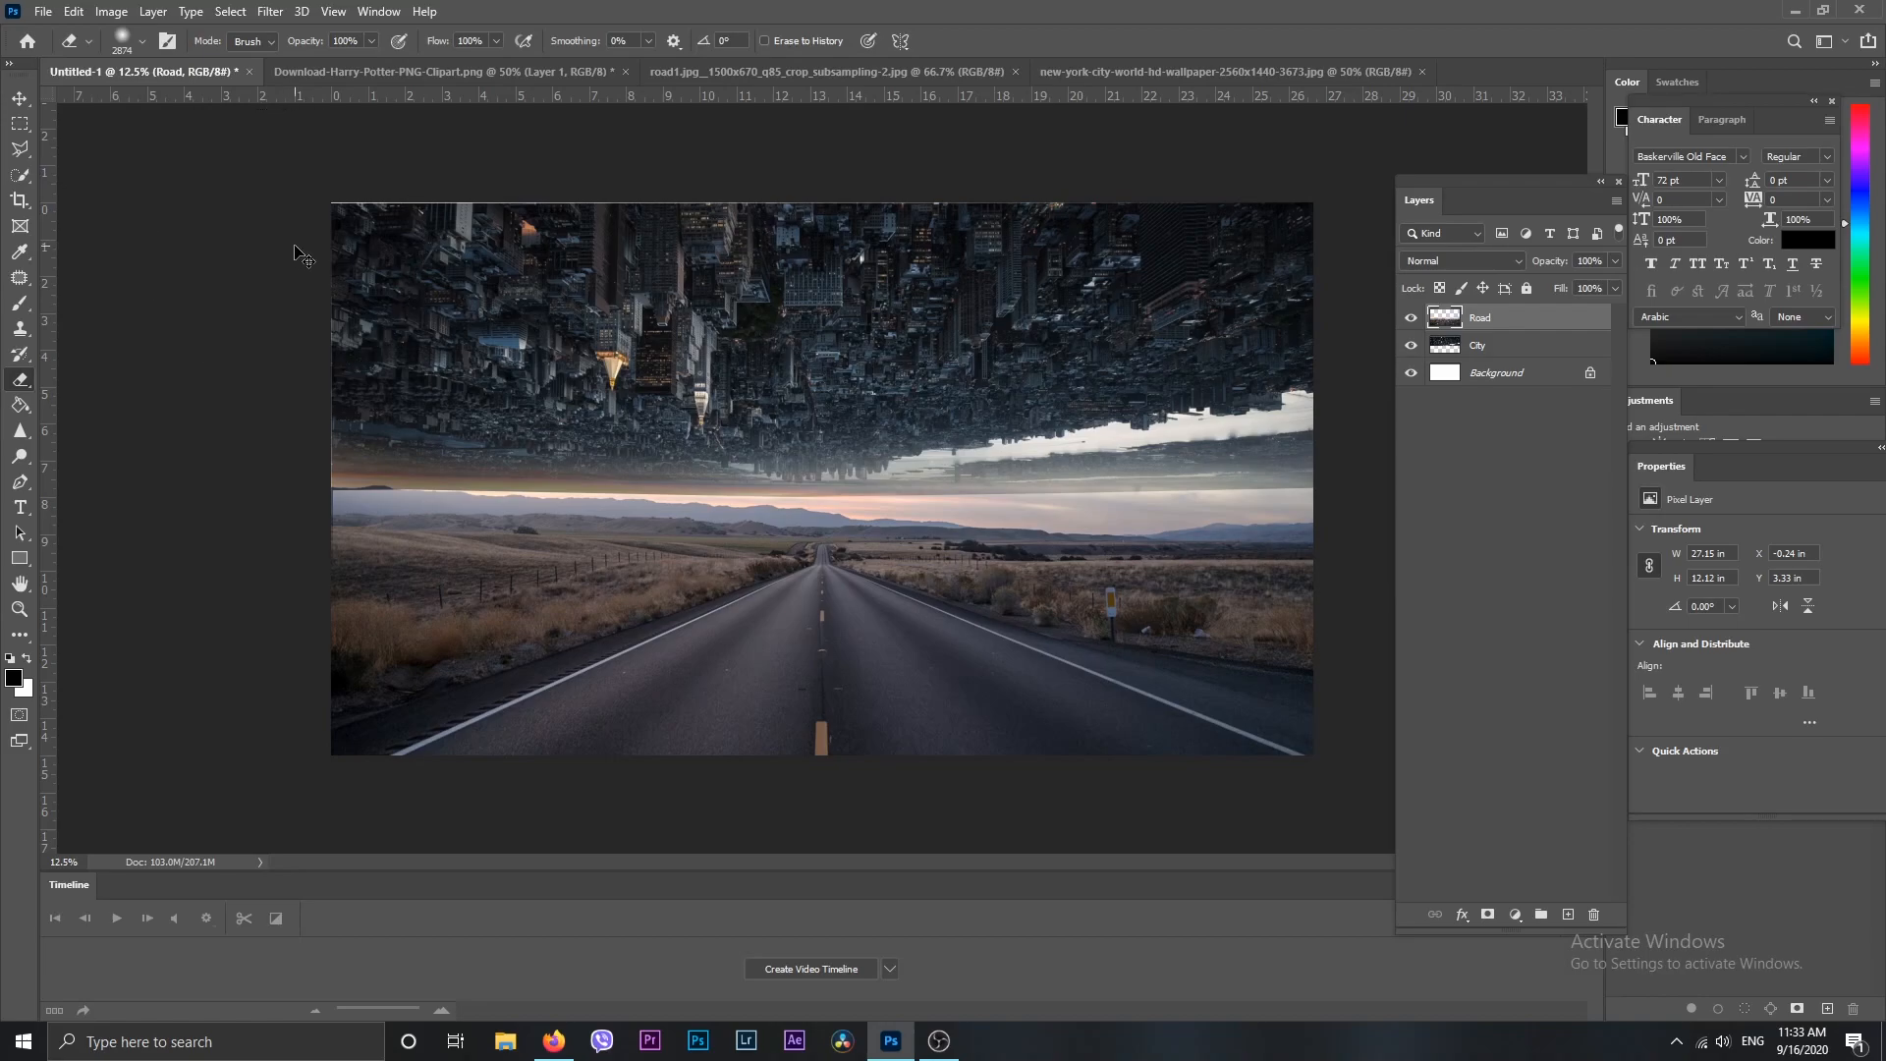
key(ctrl+z)
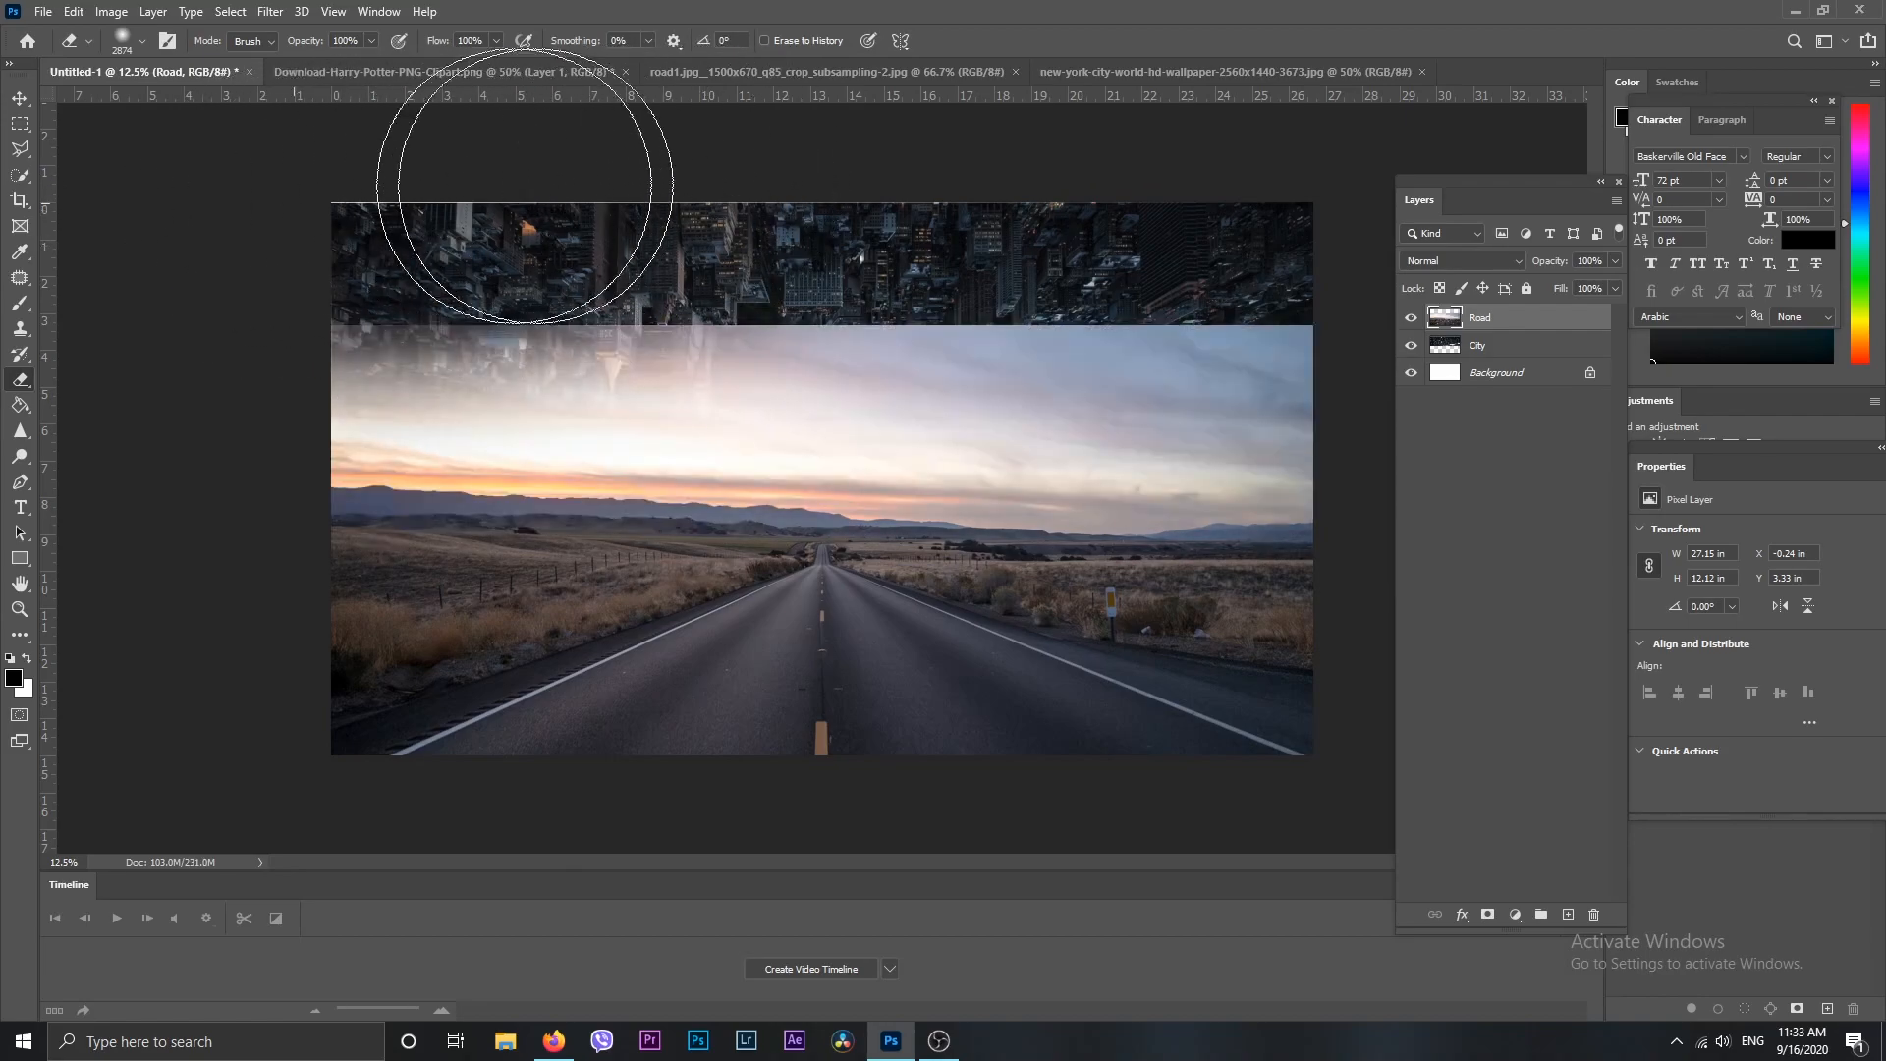
right_click(717, 201)
right_click(983, 257)
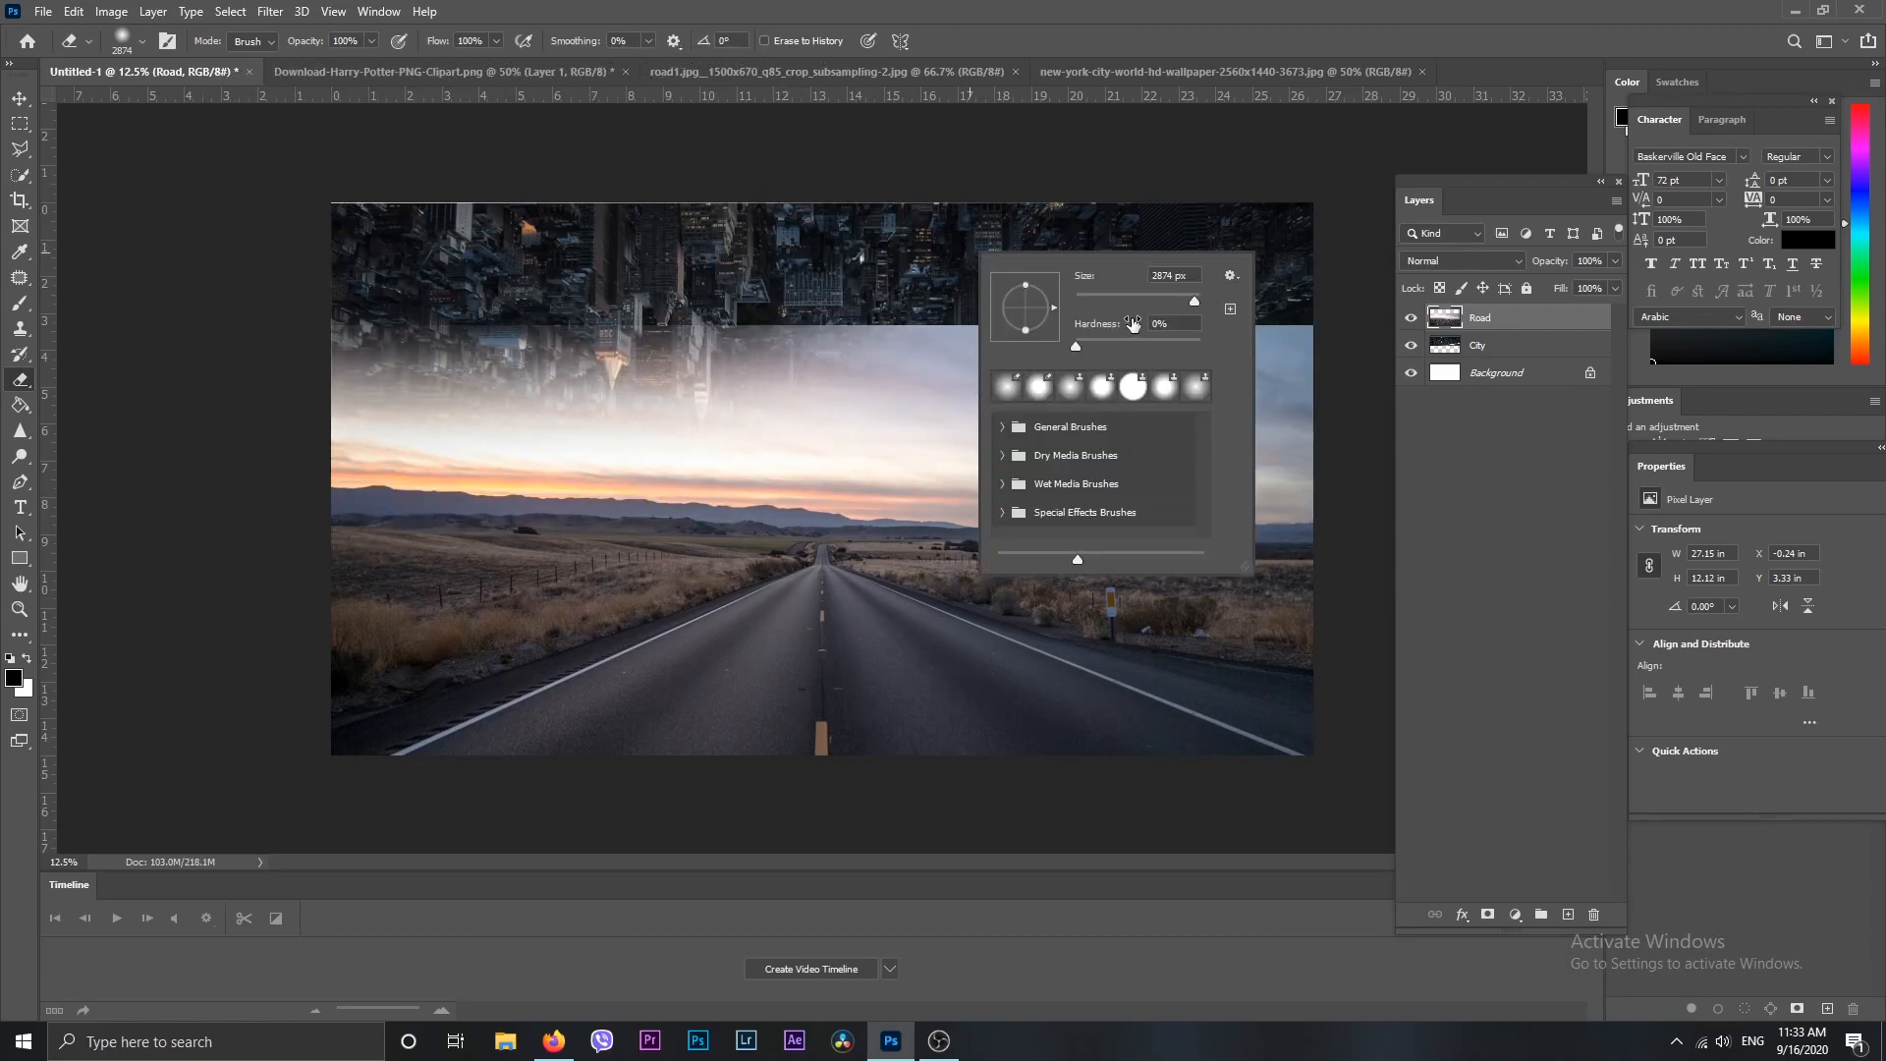
click(1093, 341)
mouse_move(472, 210)
mouse_down()
mouse_move(561, 201)
mouse_move(261, 190)
mouse_move(1338, 194)
mouse_move(869, 155)
mouse_move(1395, 188)
mouse_move(700, 99)
mouse_move(1433, 228)
mouse_move(767, 170)
mouse_move(1060, 145)
mouse_move(1180, 205)
mouse_move(495, 198)
mouse_move(1165, 236)
mouse_move(622, 247)
mouse_move(943, 261)
mouse_move(969, 255)
mouse_move(553, 255)
mouse_move(661, 230)
mouse_move(533, 251)
mouse_move(342, 233)
mouse_move(1098, 228)
mouse_up()
Nudge the City layer up to Y -0.04 in to cover the gap along the canvas's upper edge
click(16, 101)
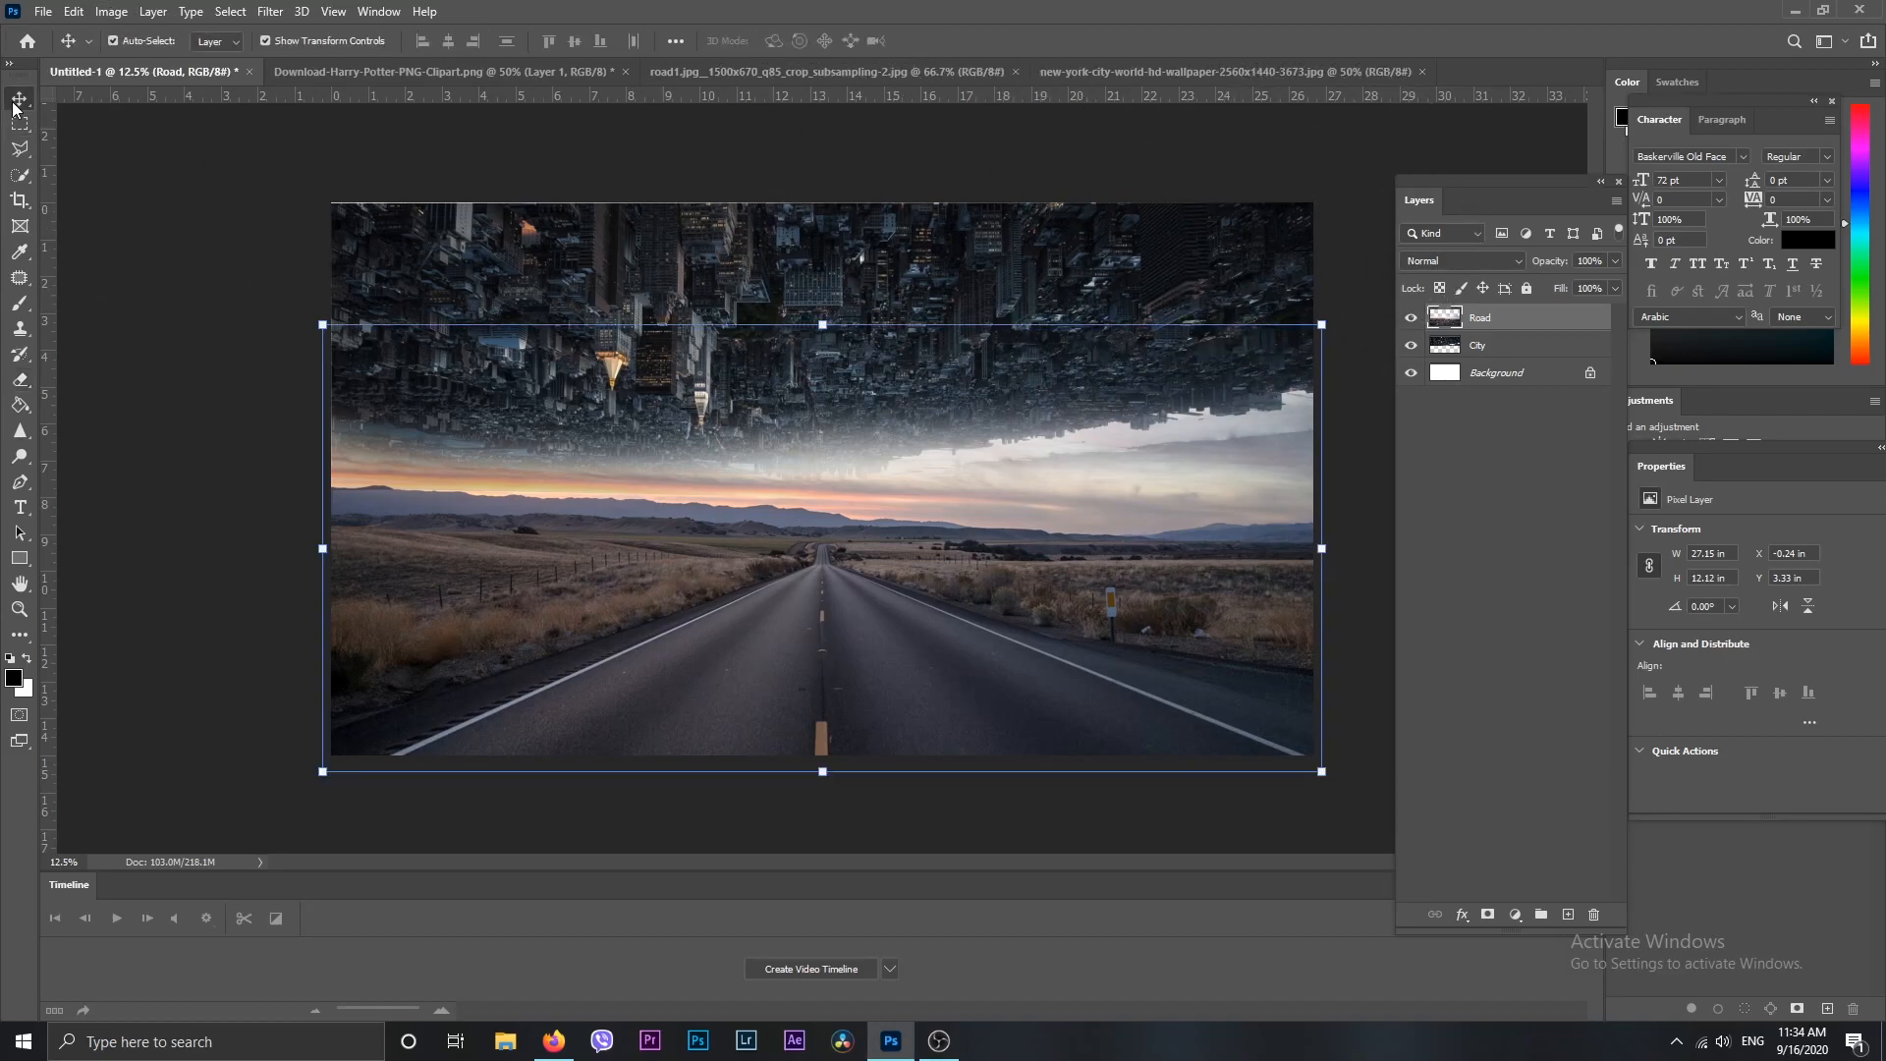
click(693, 258)
key(shift+Up)
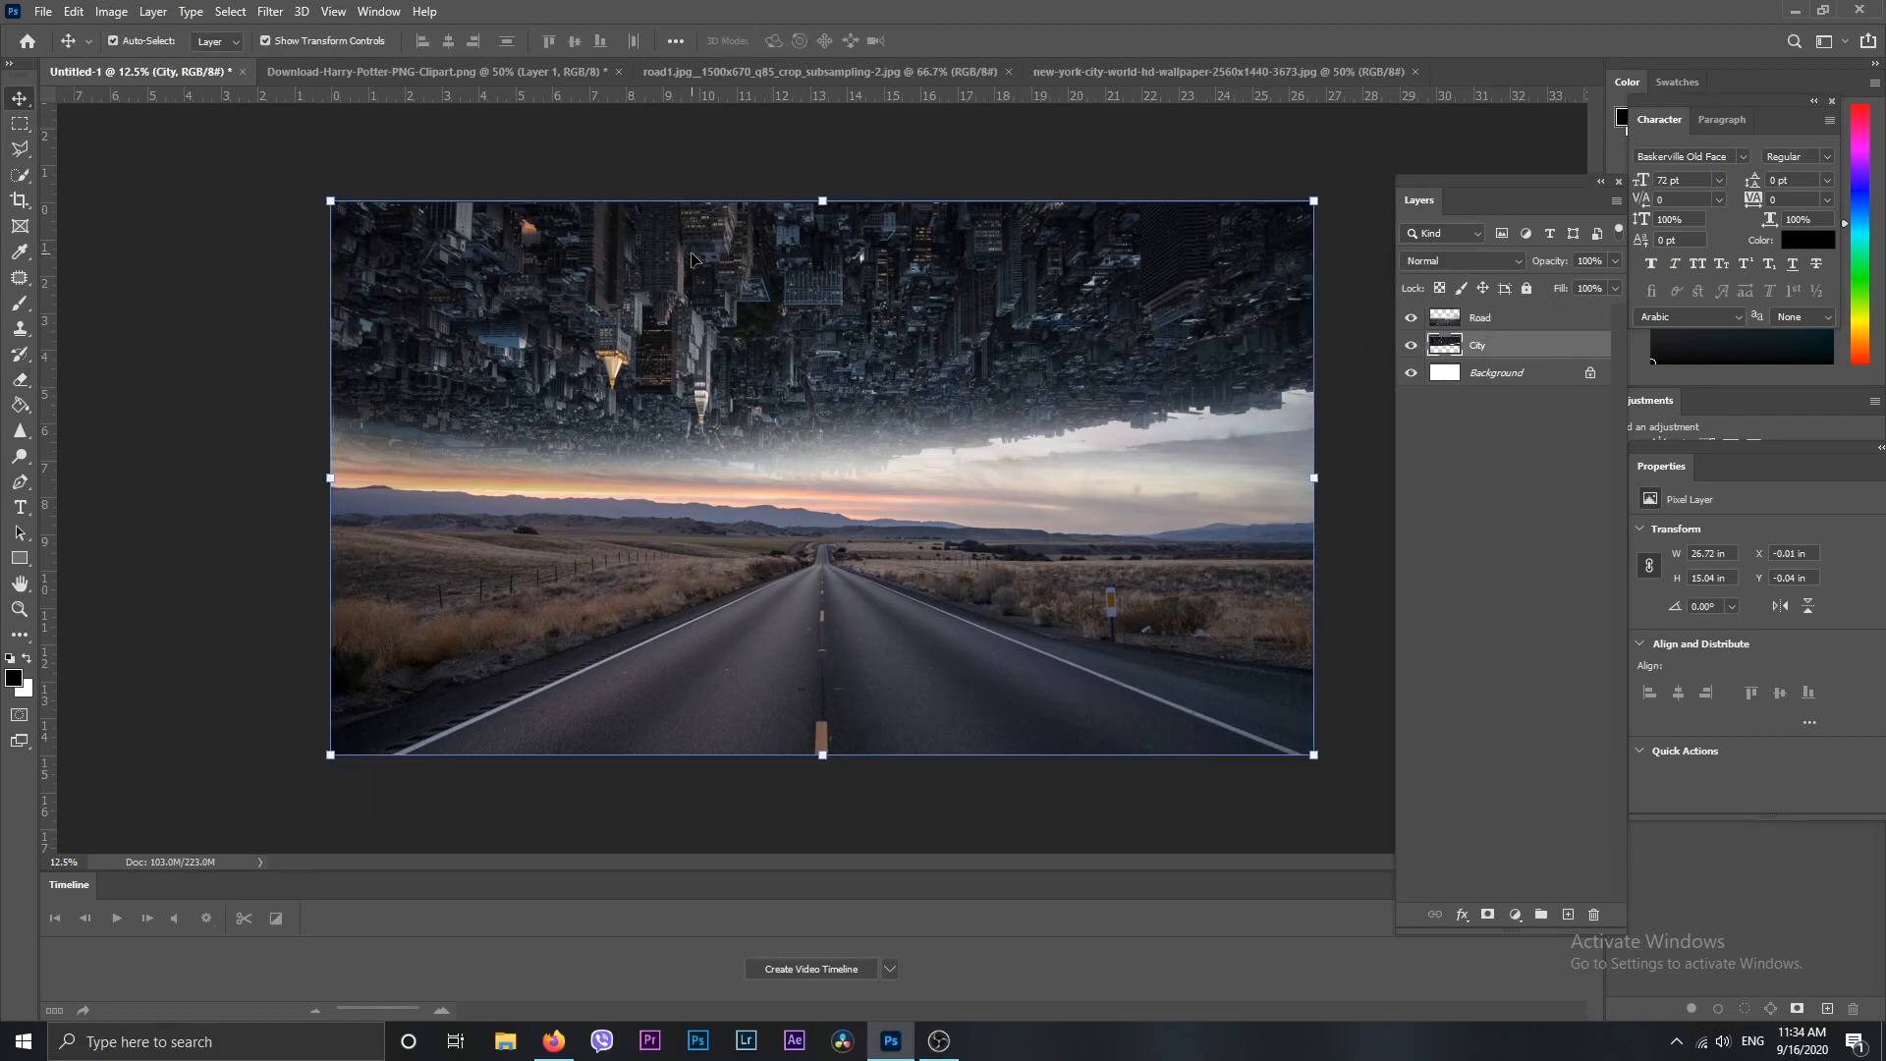
Move the Road layer slightly right and down to X 0 in, Y 3.41 in
click(19, 125)
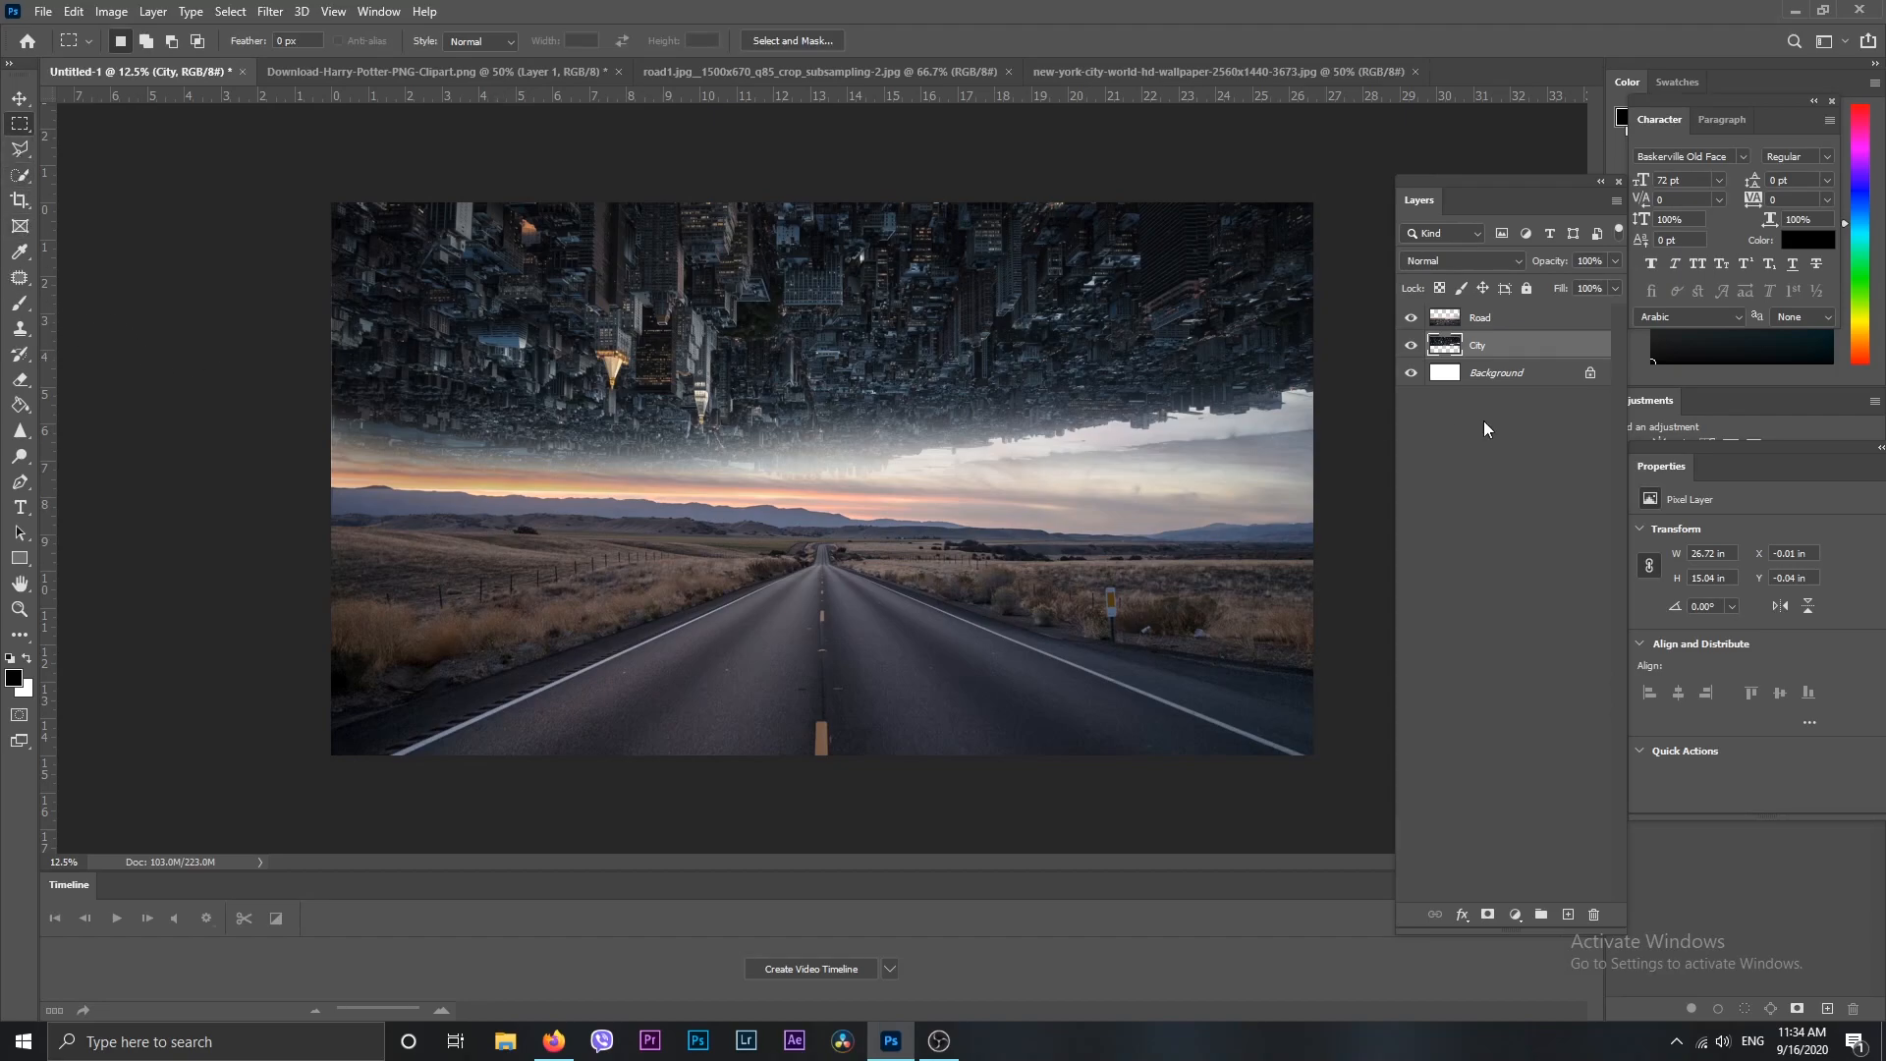
click(1482, 322)
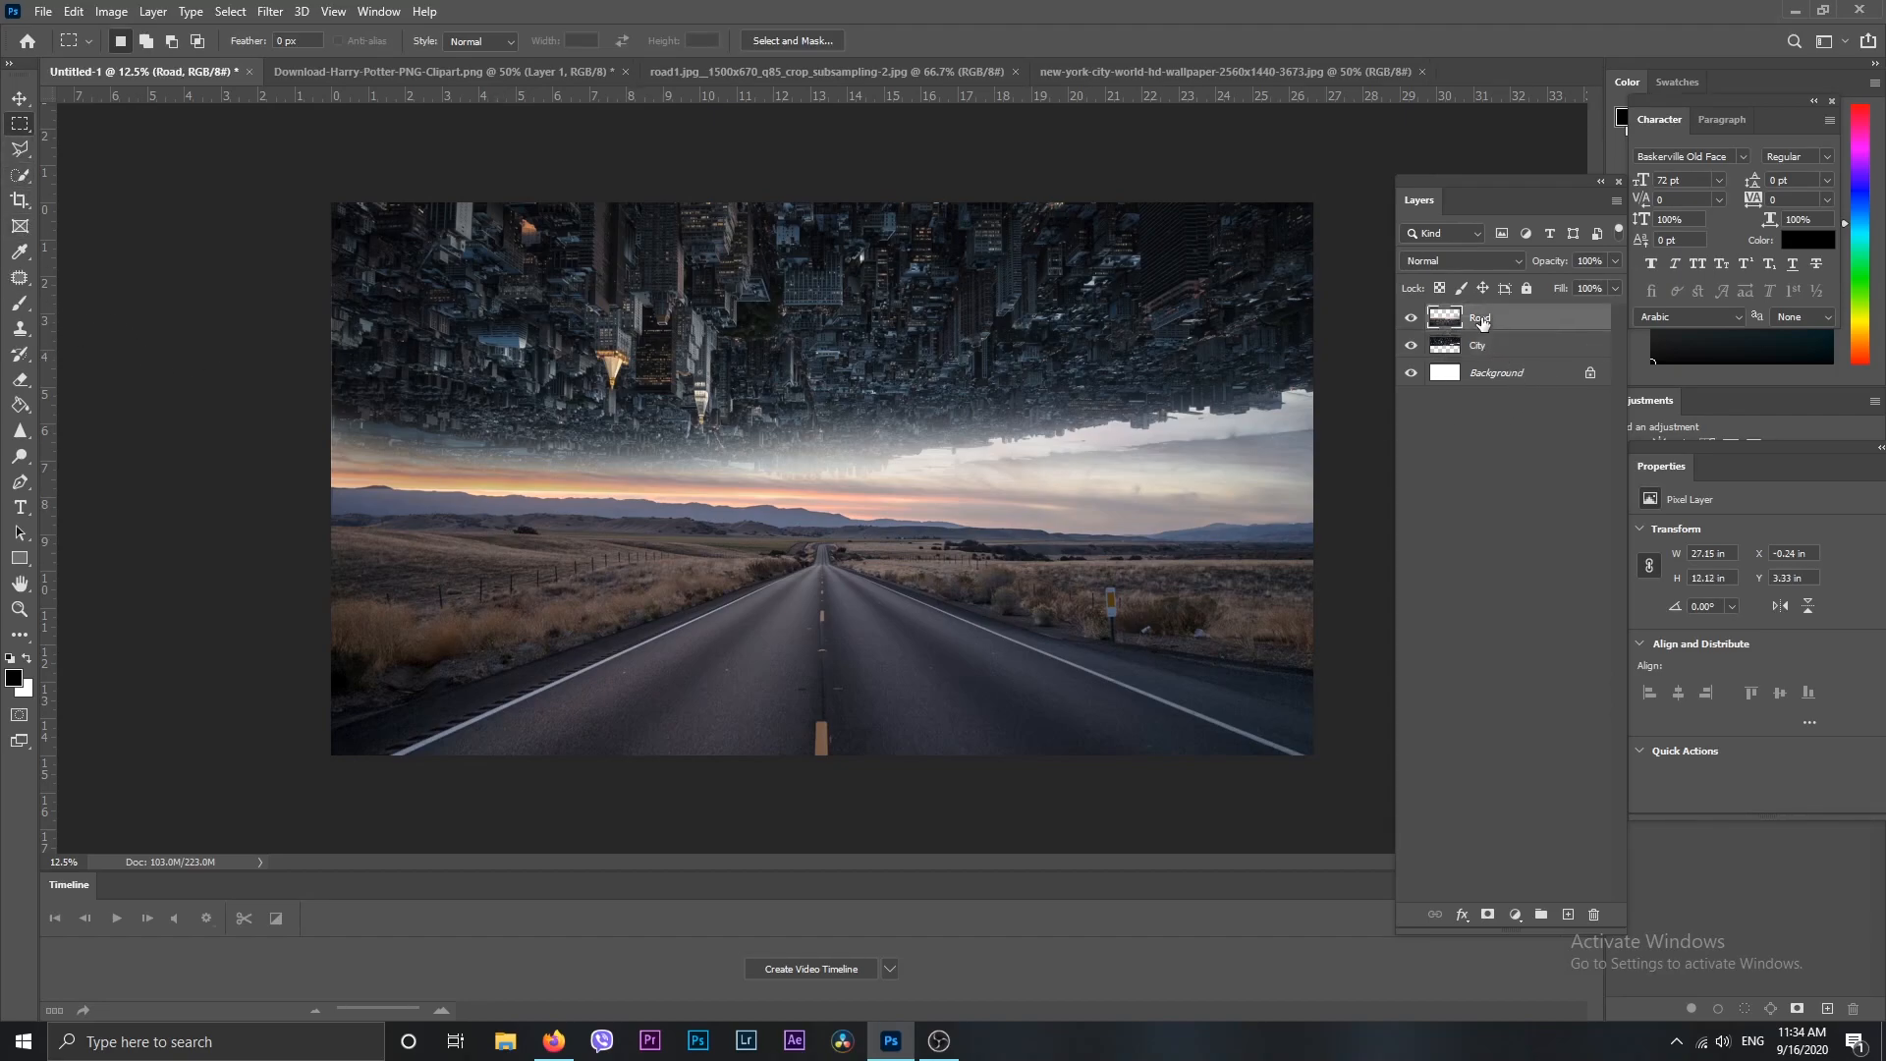
click(20, 99)
mouse_move(1090, 629)
mouse_down()
mouse_move(1075, 657)
mouse_move(1098, 691)
mouse_move(1100, 627)
mouse_up()
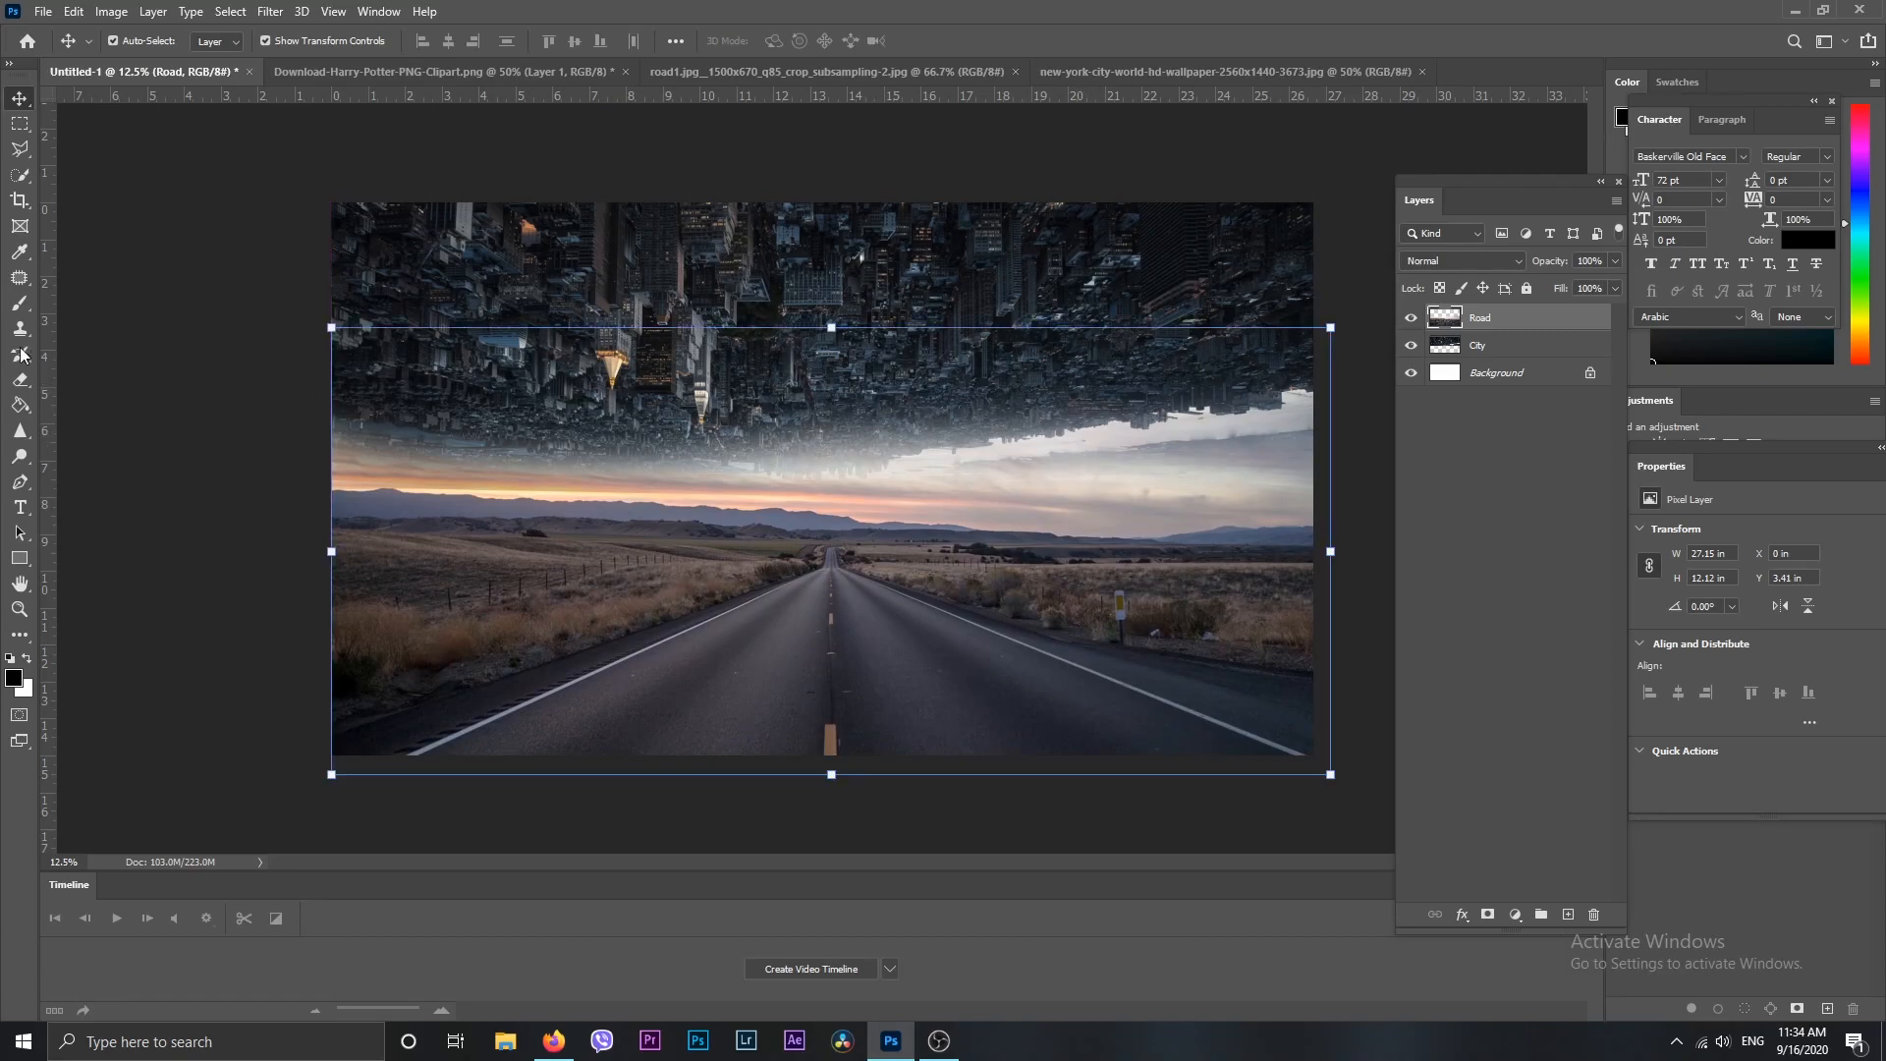
Erase more of the Road layer's upper sky, and fade the lower edge of the City layer with the same soft eraser
click(19, 379)
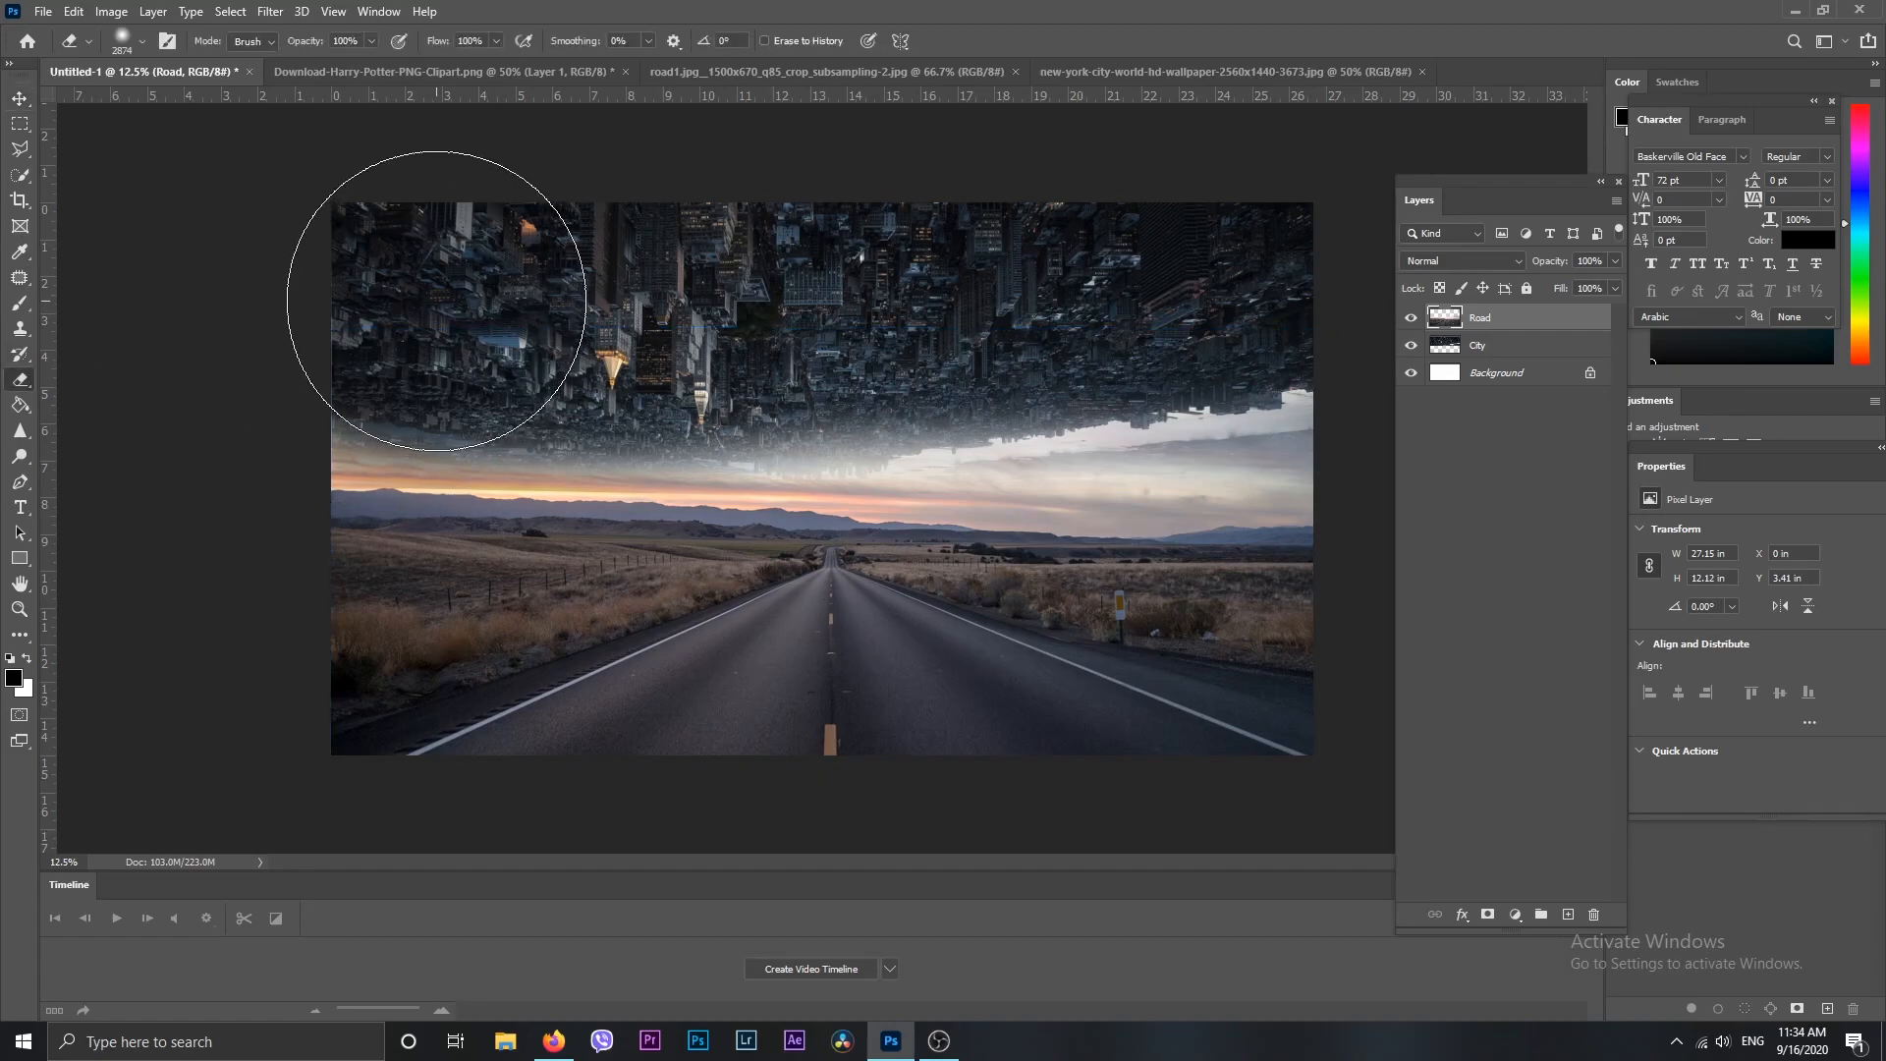
mouse_move(615, 295)
mouse_down()
mouse_move(864, 220)
mouse_move(1052, 261)
mouse_move(1340, 265)
mouse_move(1288, 228)
mouse_move(923, 206)
mouse_move(1258, 236)
mouse_move(1052, 235)
mouse_move(1054, 255)
mouse_up()
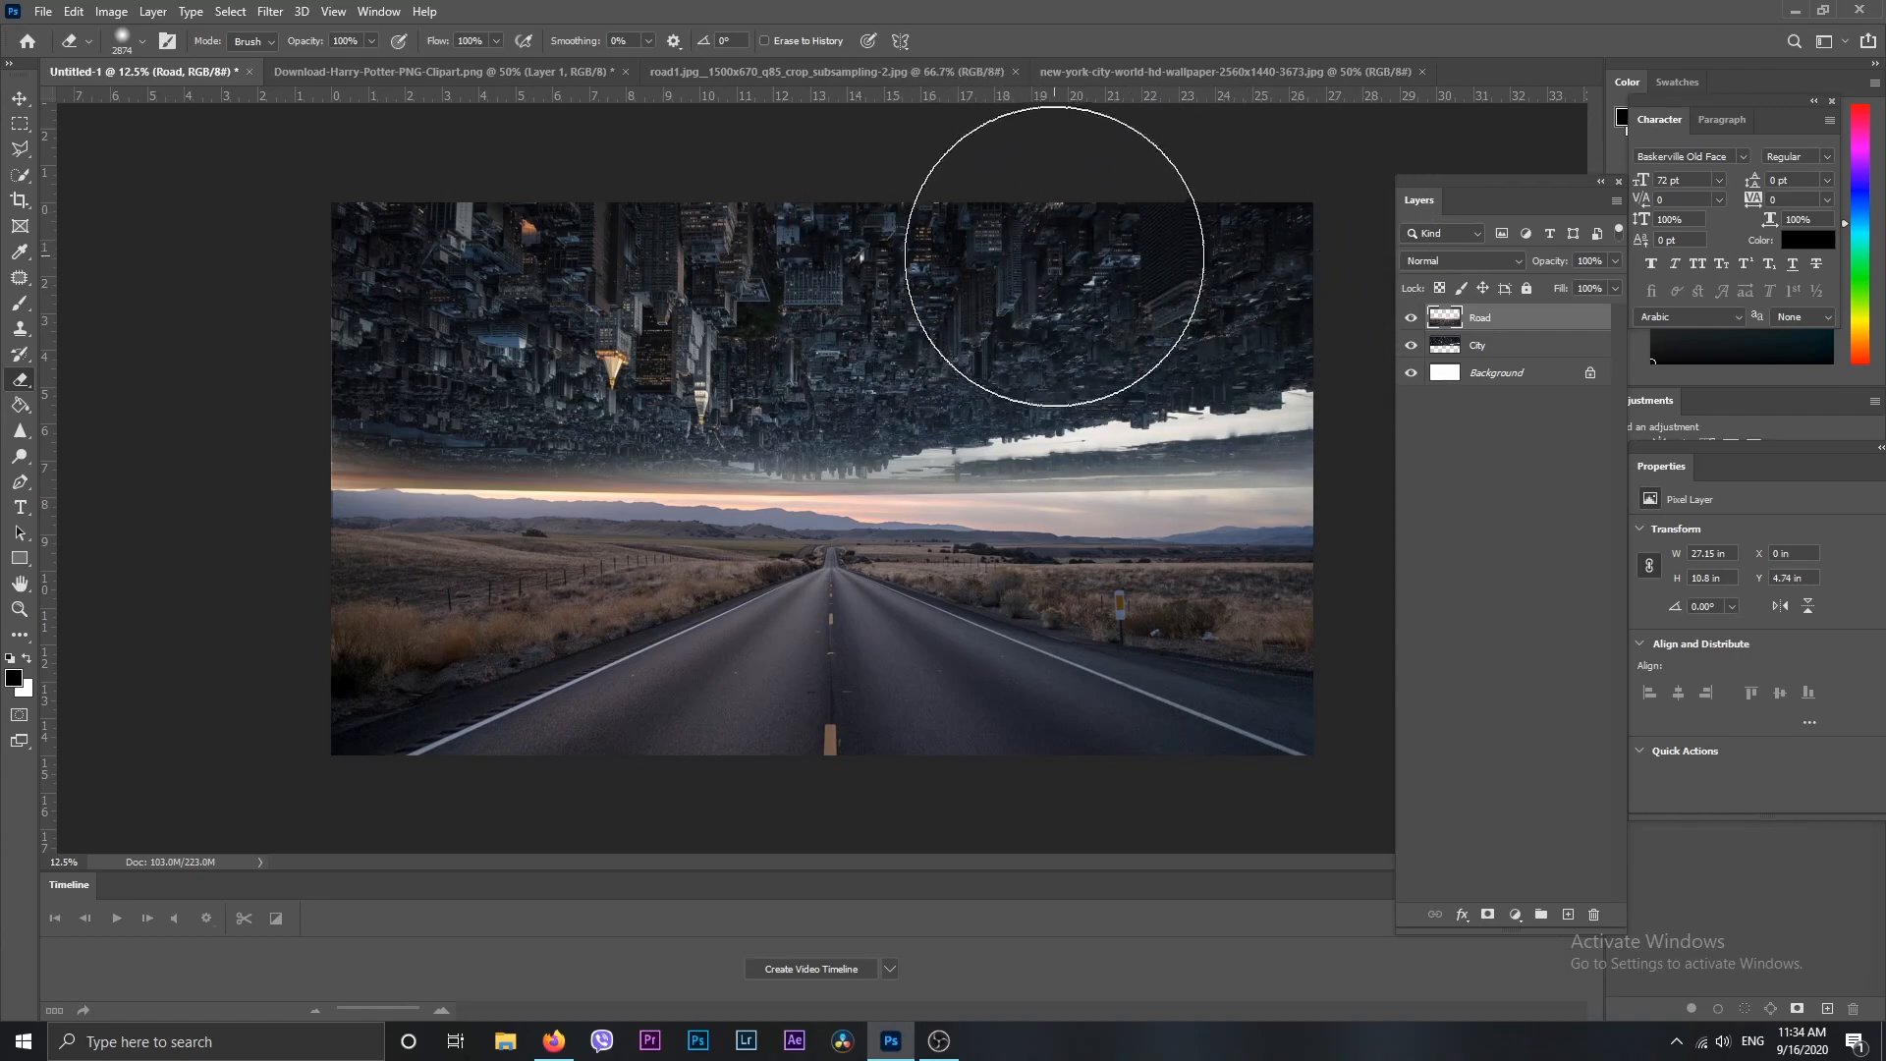
click(1490, 358)
mouse_move(1085, 683)
mouse_down()
mouse_move(1162, 619)
mouse_move(989, 674)
mouse_move(716, 653)
mouse_move(811, 677)
mouse_move(745, 724)
mouse_move(694, 632)
mouse_move(472, 674)
mouse_move(389, 636)
mouse_move(286, 652)
mouse_move(665, 694)
mouse_move(1065, 694)
mouse_move(968, 682)
mouse_up()
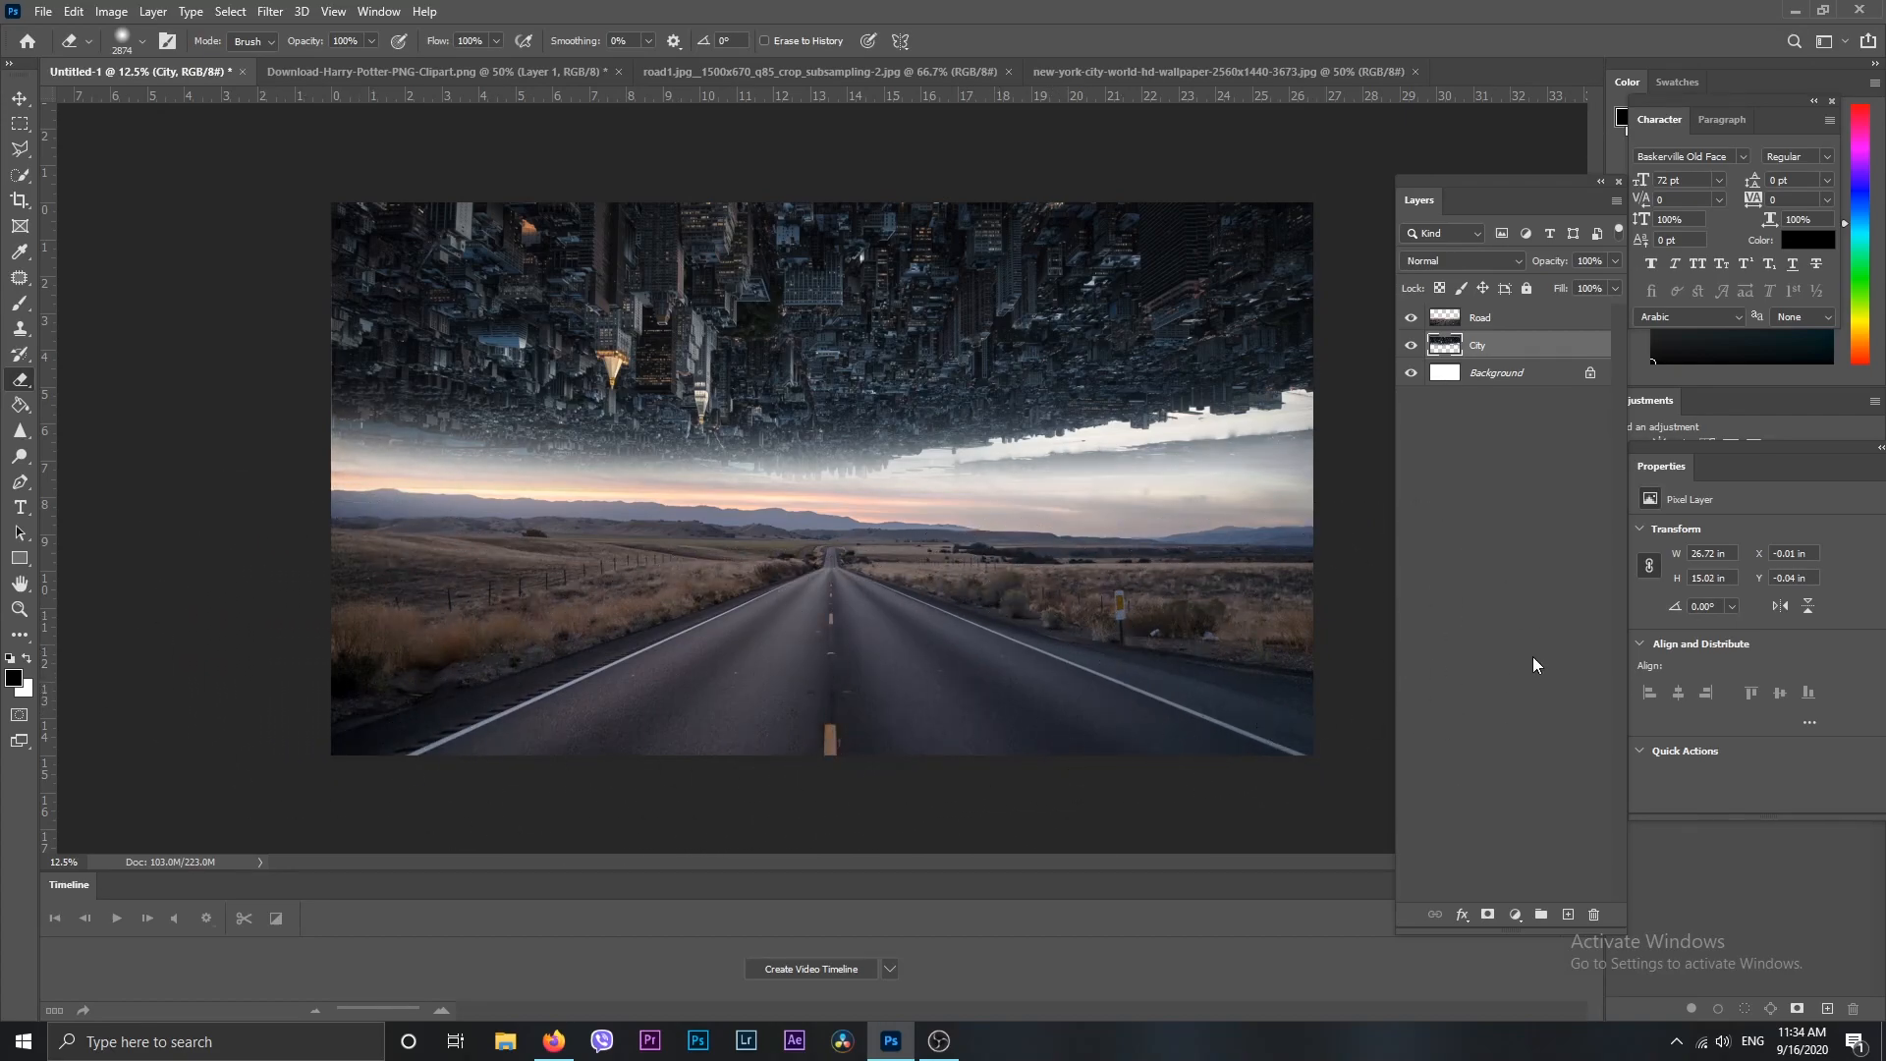
Apply Camera Raw to the Road layer: Temperature -16, Exposure -0.30, Contrast +18, Highlights -50, Shadows -22, Blacks -17, and raise Texture
click(1507, 319)
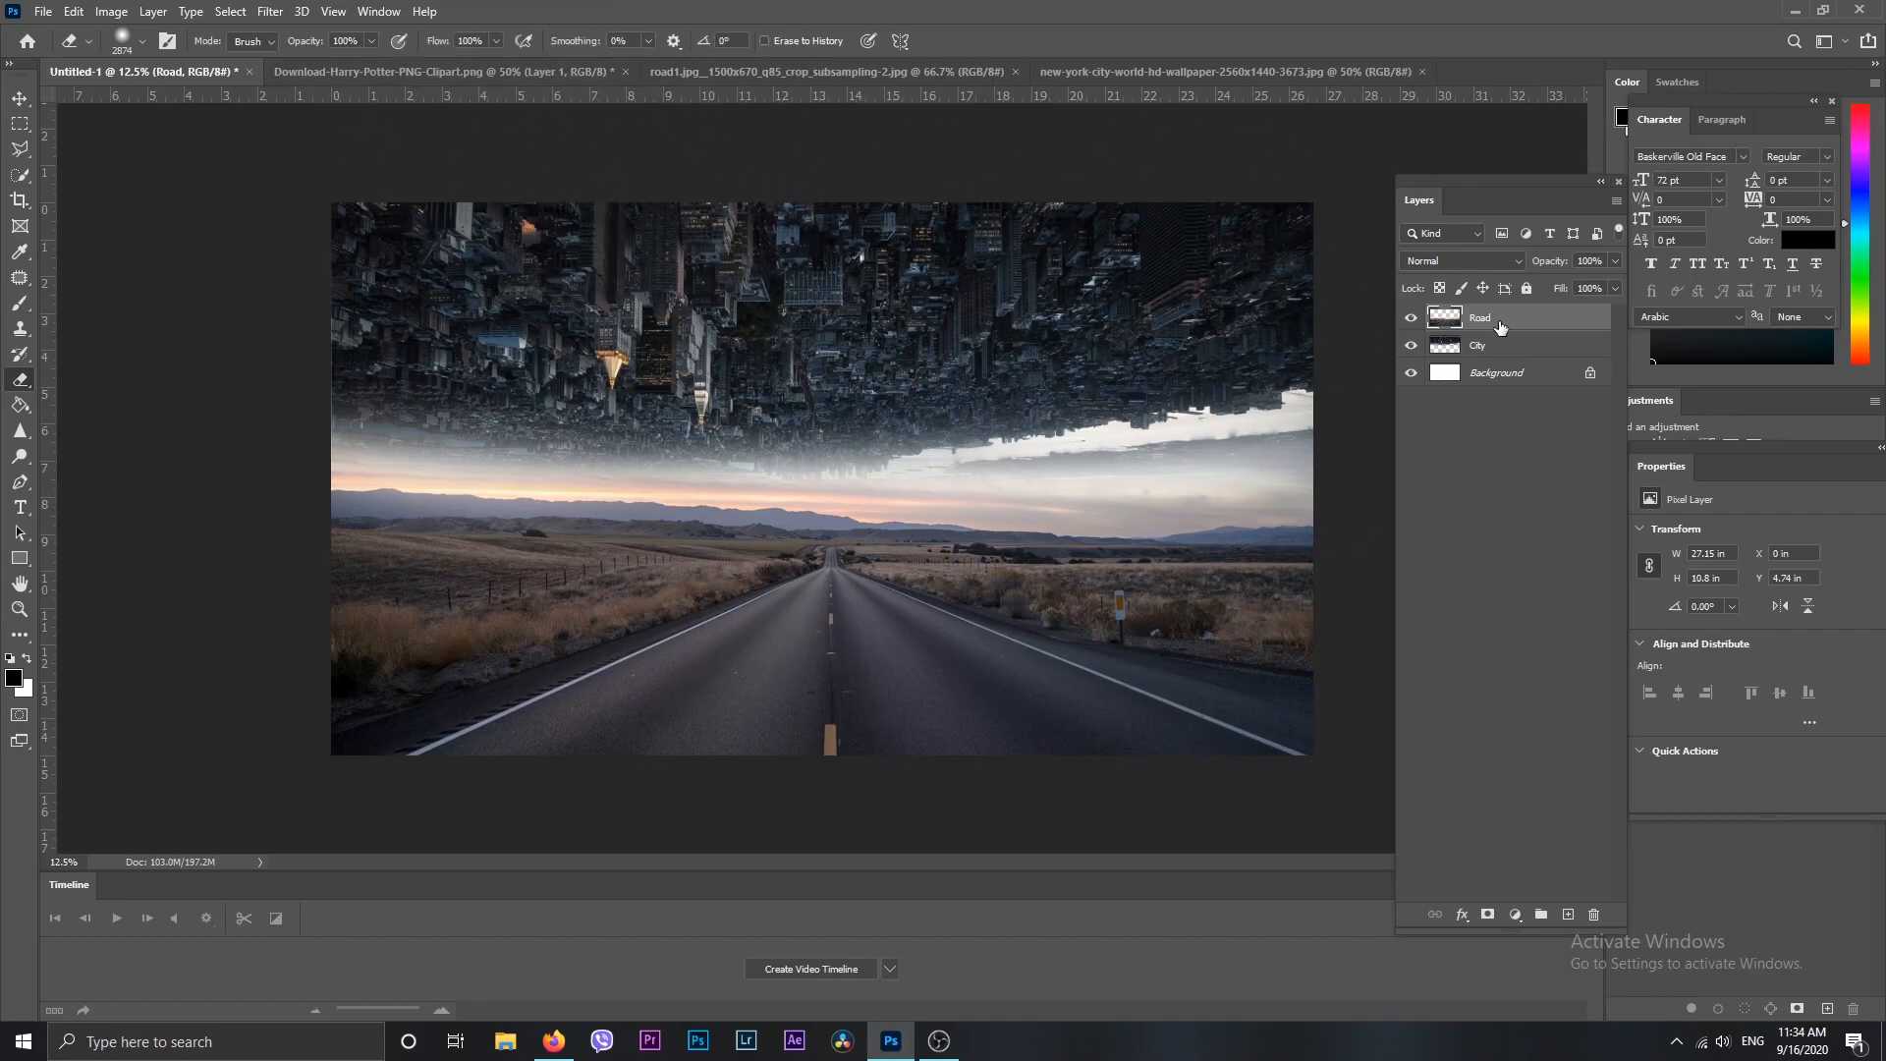
click(275, 11)
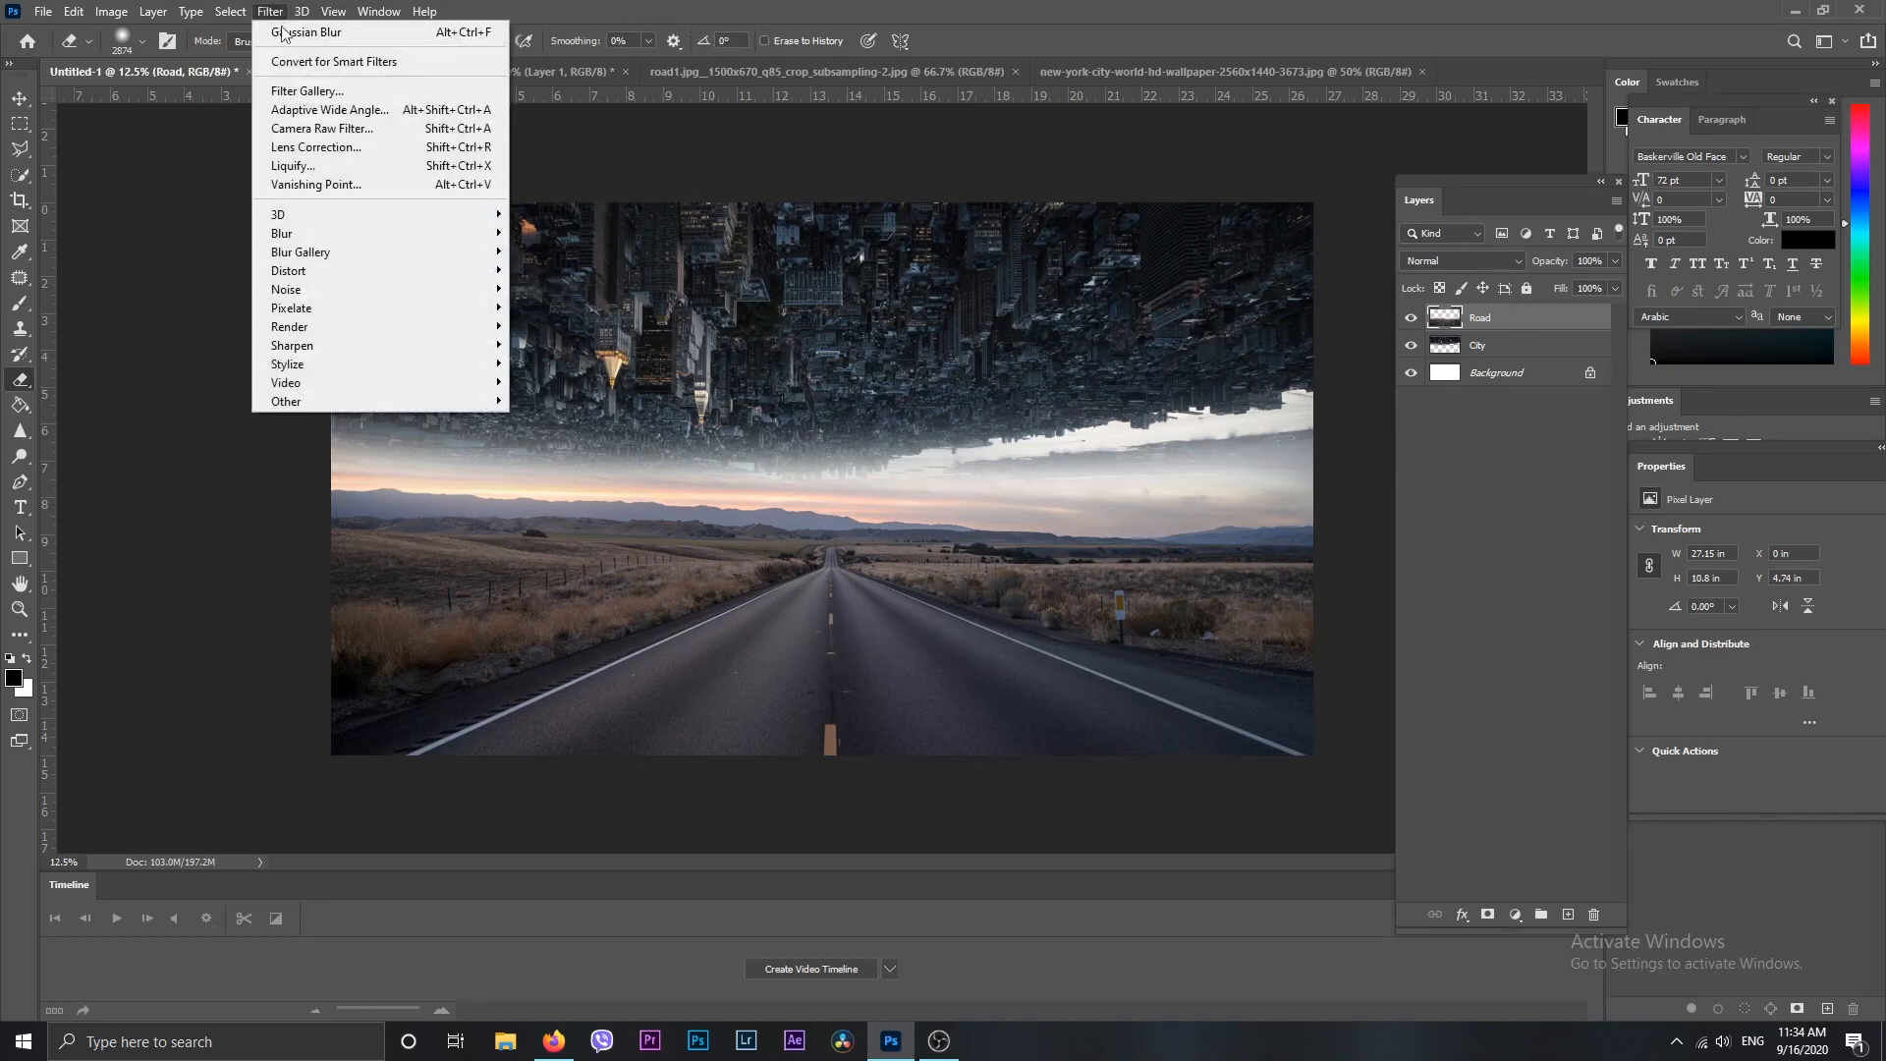
click(338, 127)
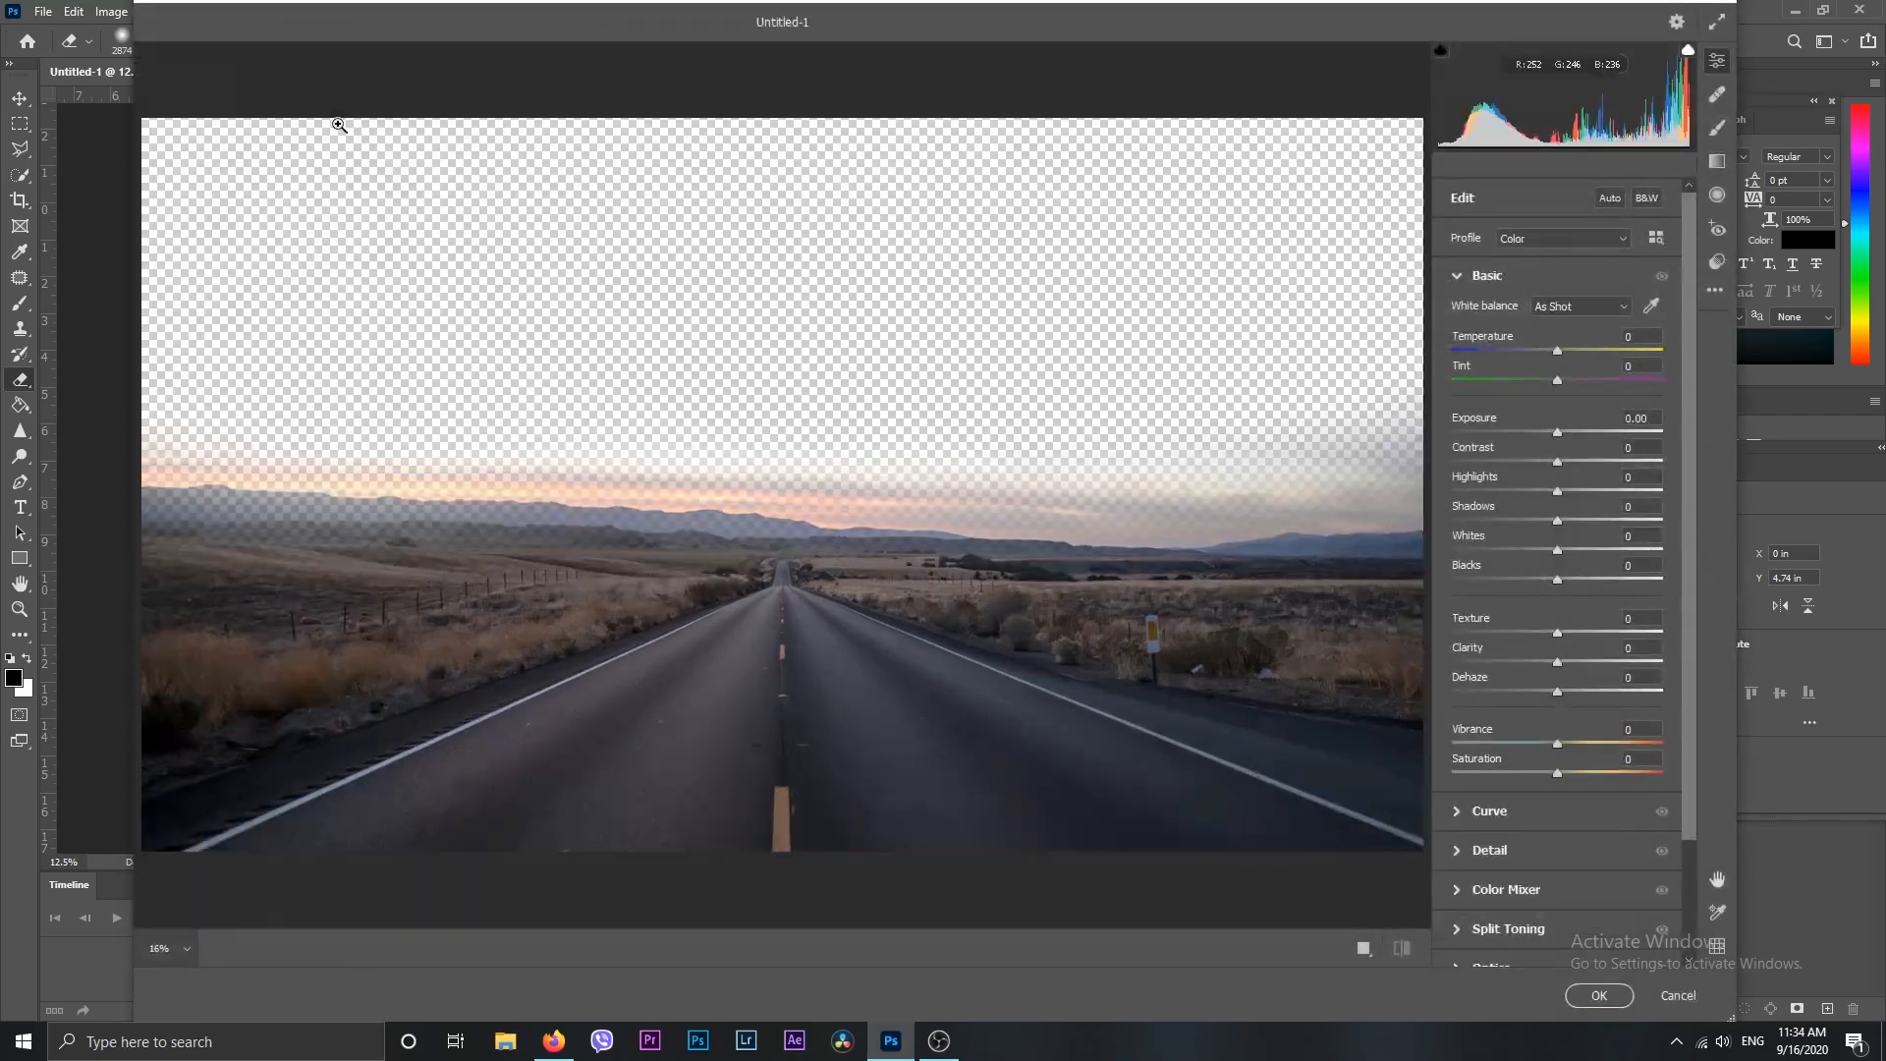
click(1142, 856)
drag(1557, 356, 1541, 359)
drag(1557, 432, 1534, 516)
drag(1578, 579, 1539, 579)
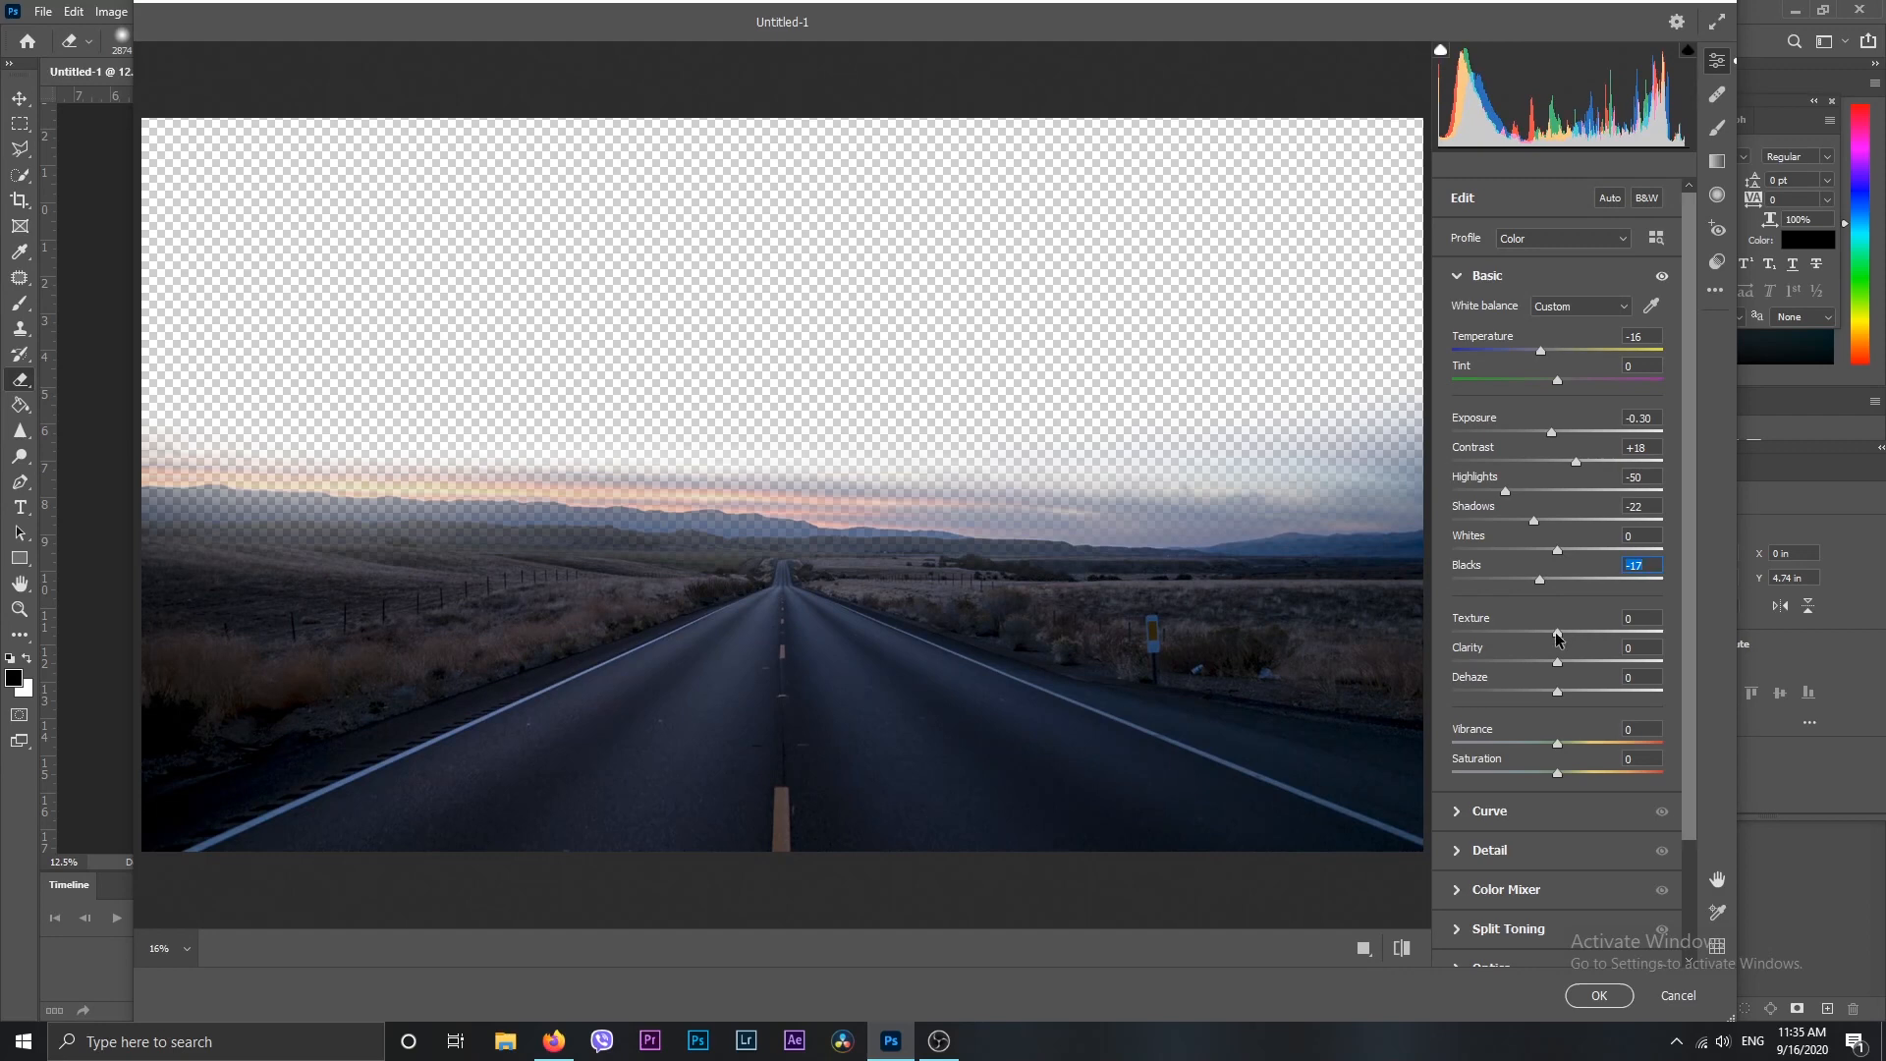
drag(1599, 638, 1586, 638)
click(1599, 996)
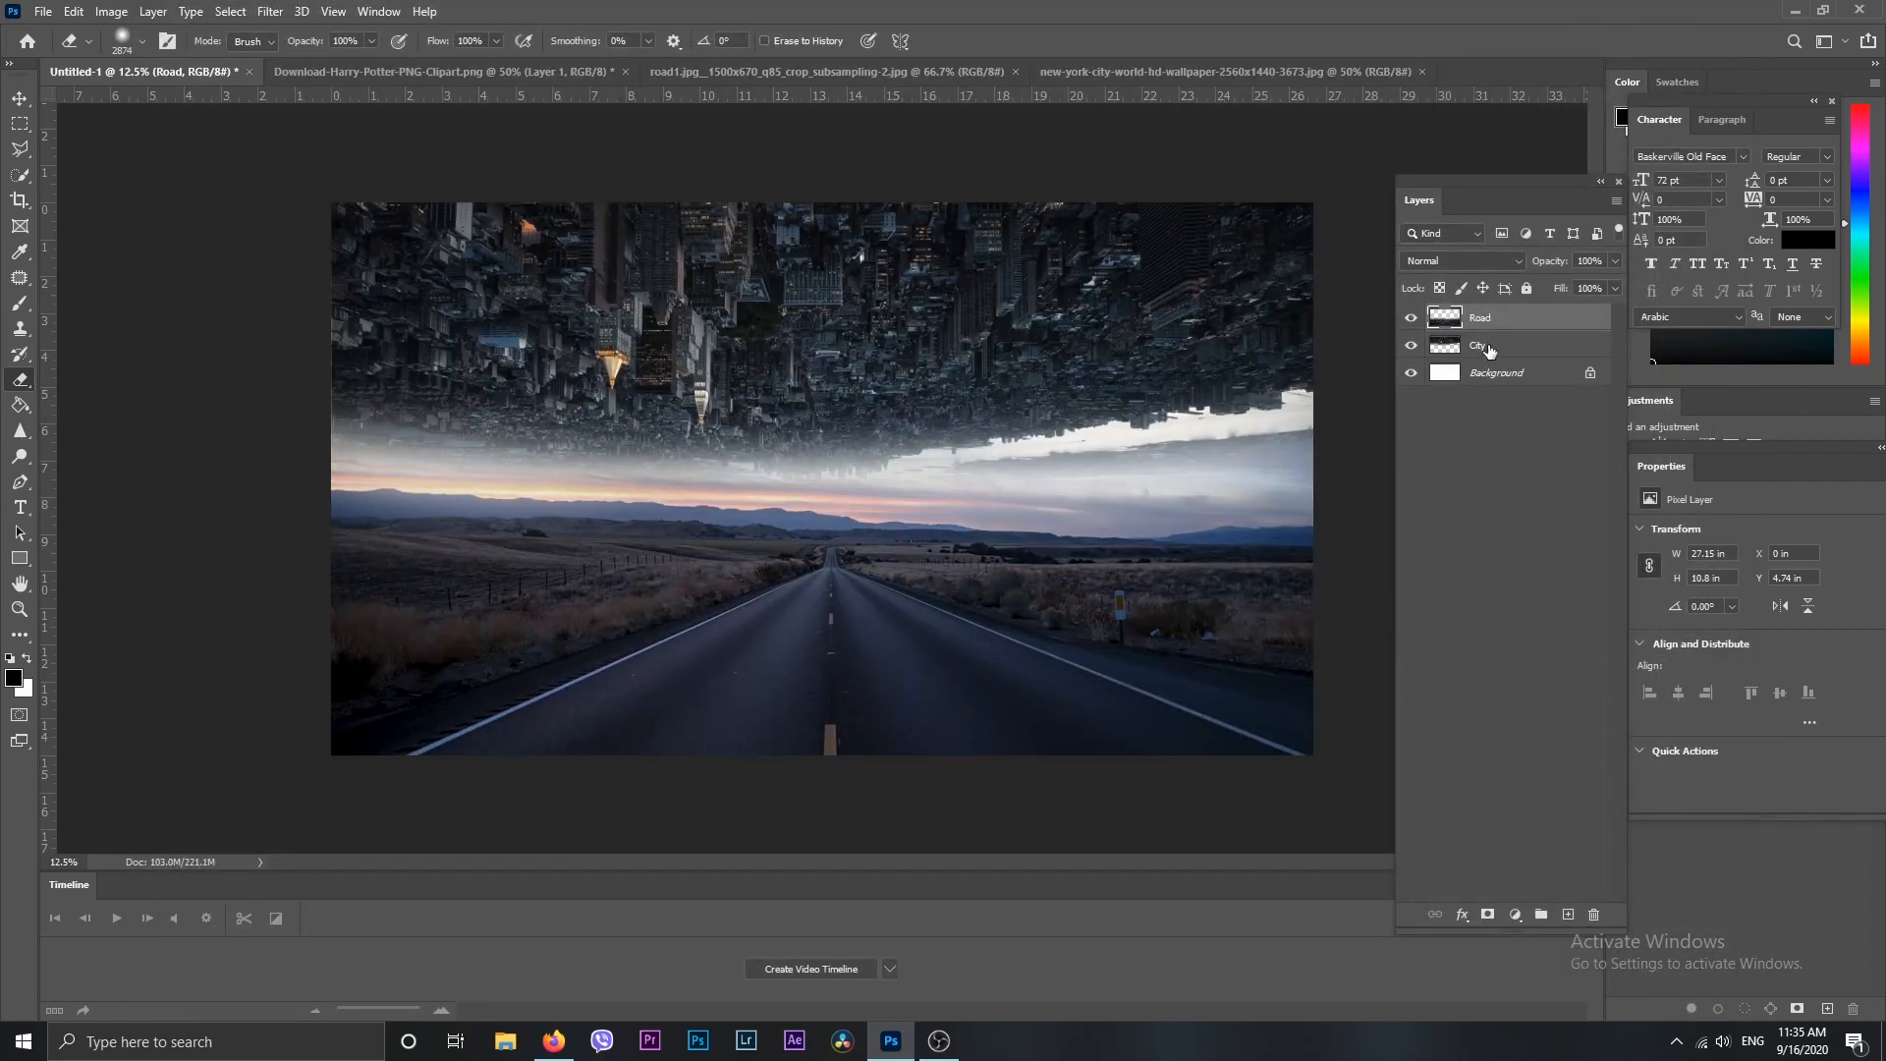
Apply the Camera Raw filter to the City layer: Temperature +10, Exposure +0.40, Contrast +13, Shadows +14, Whites +32
click(1488, 351)
click(271, 11)
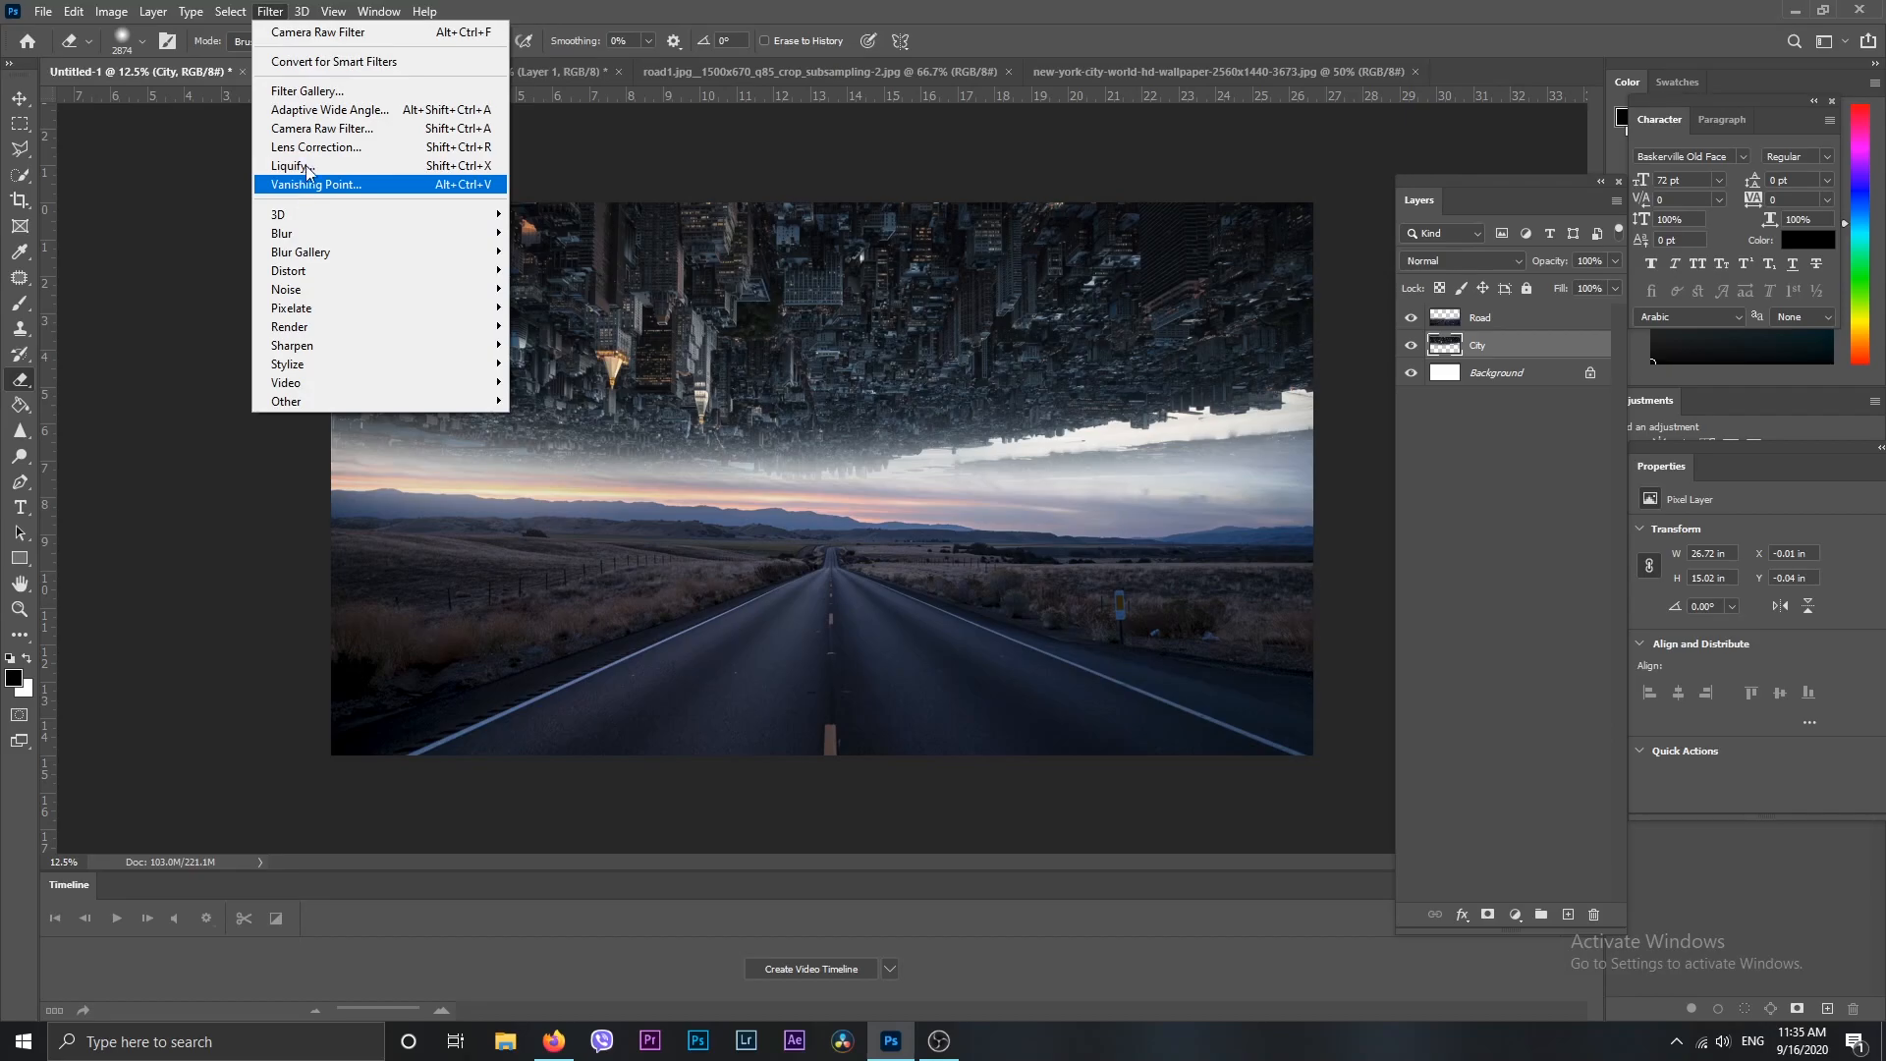
click(316, 128)
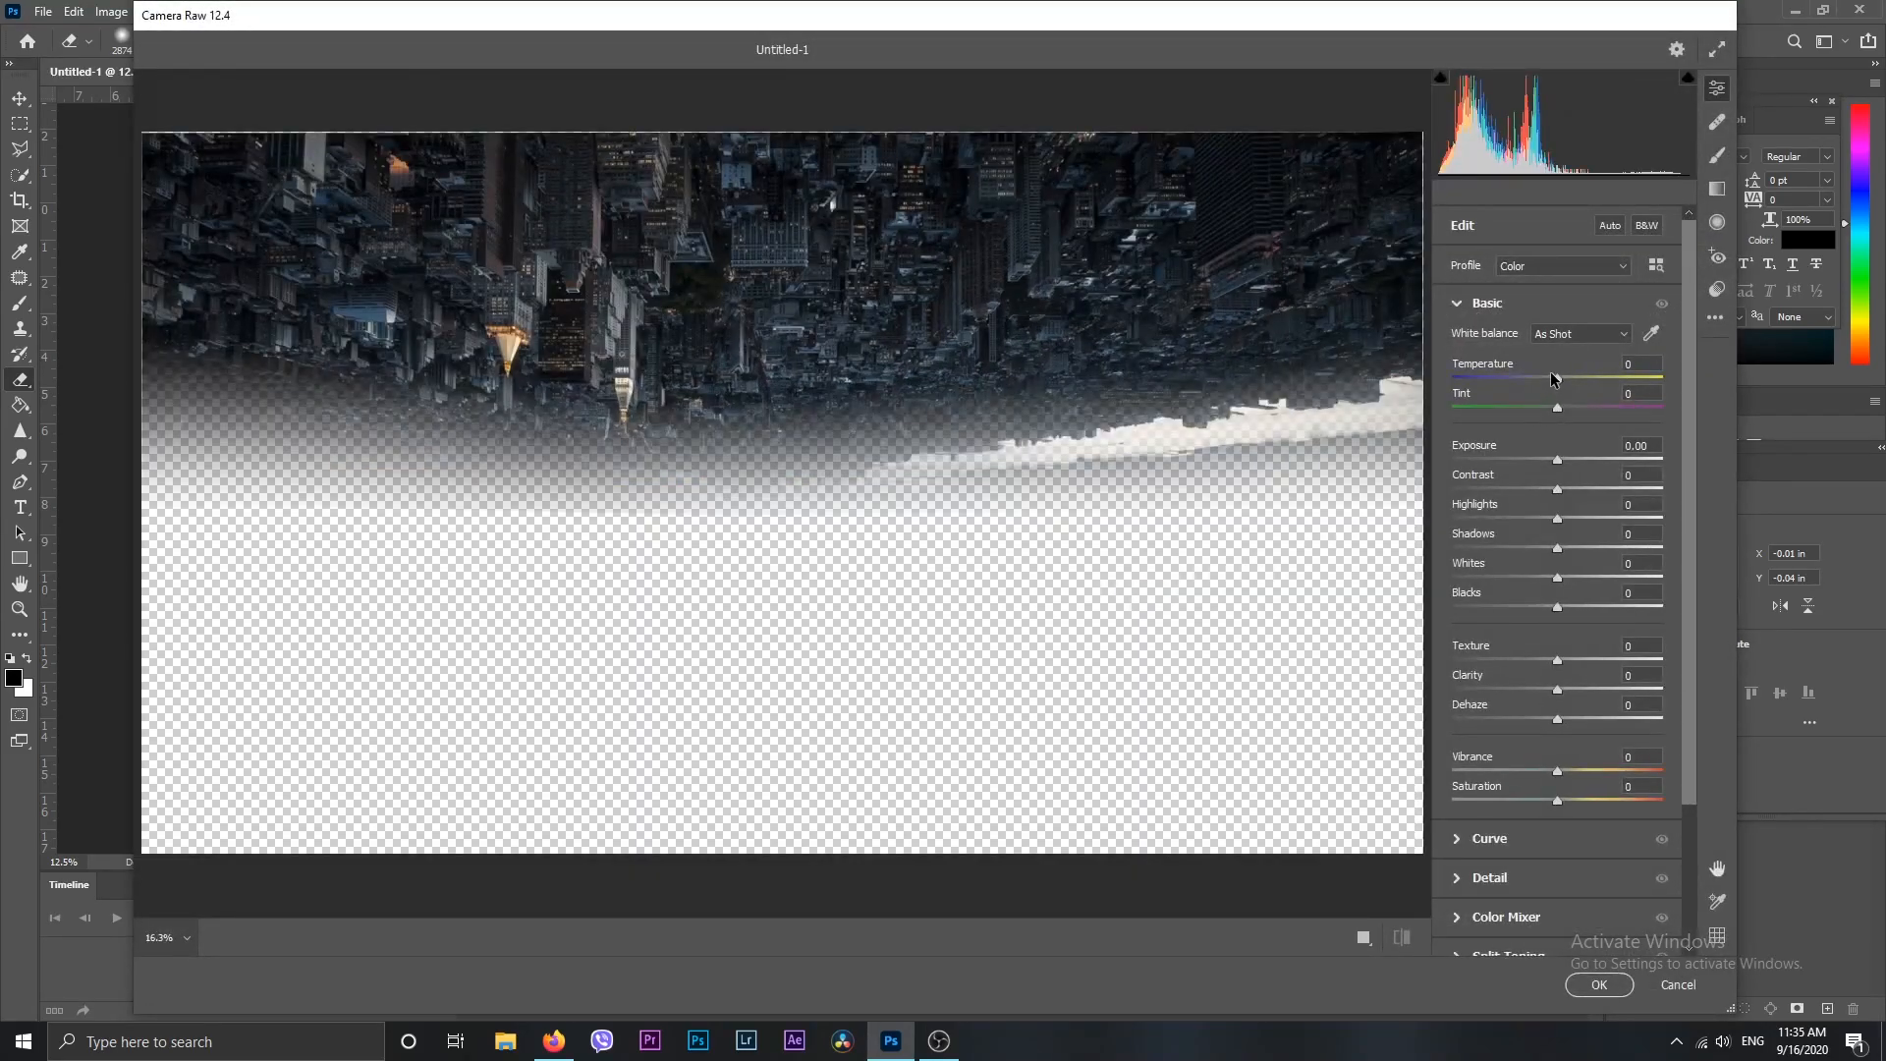
drag(1552, 379, 1564, 380)
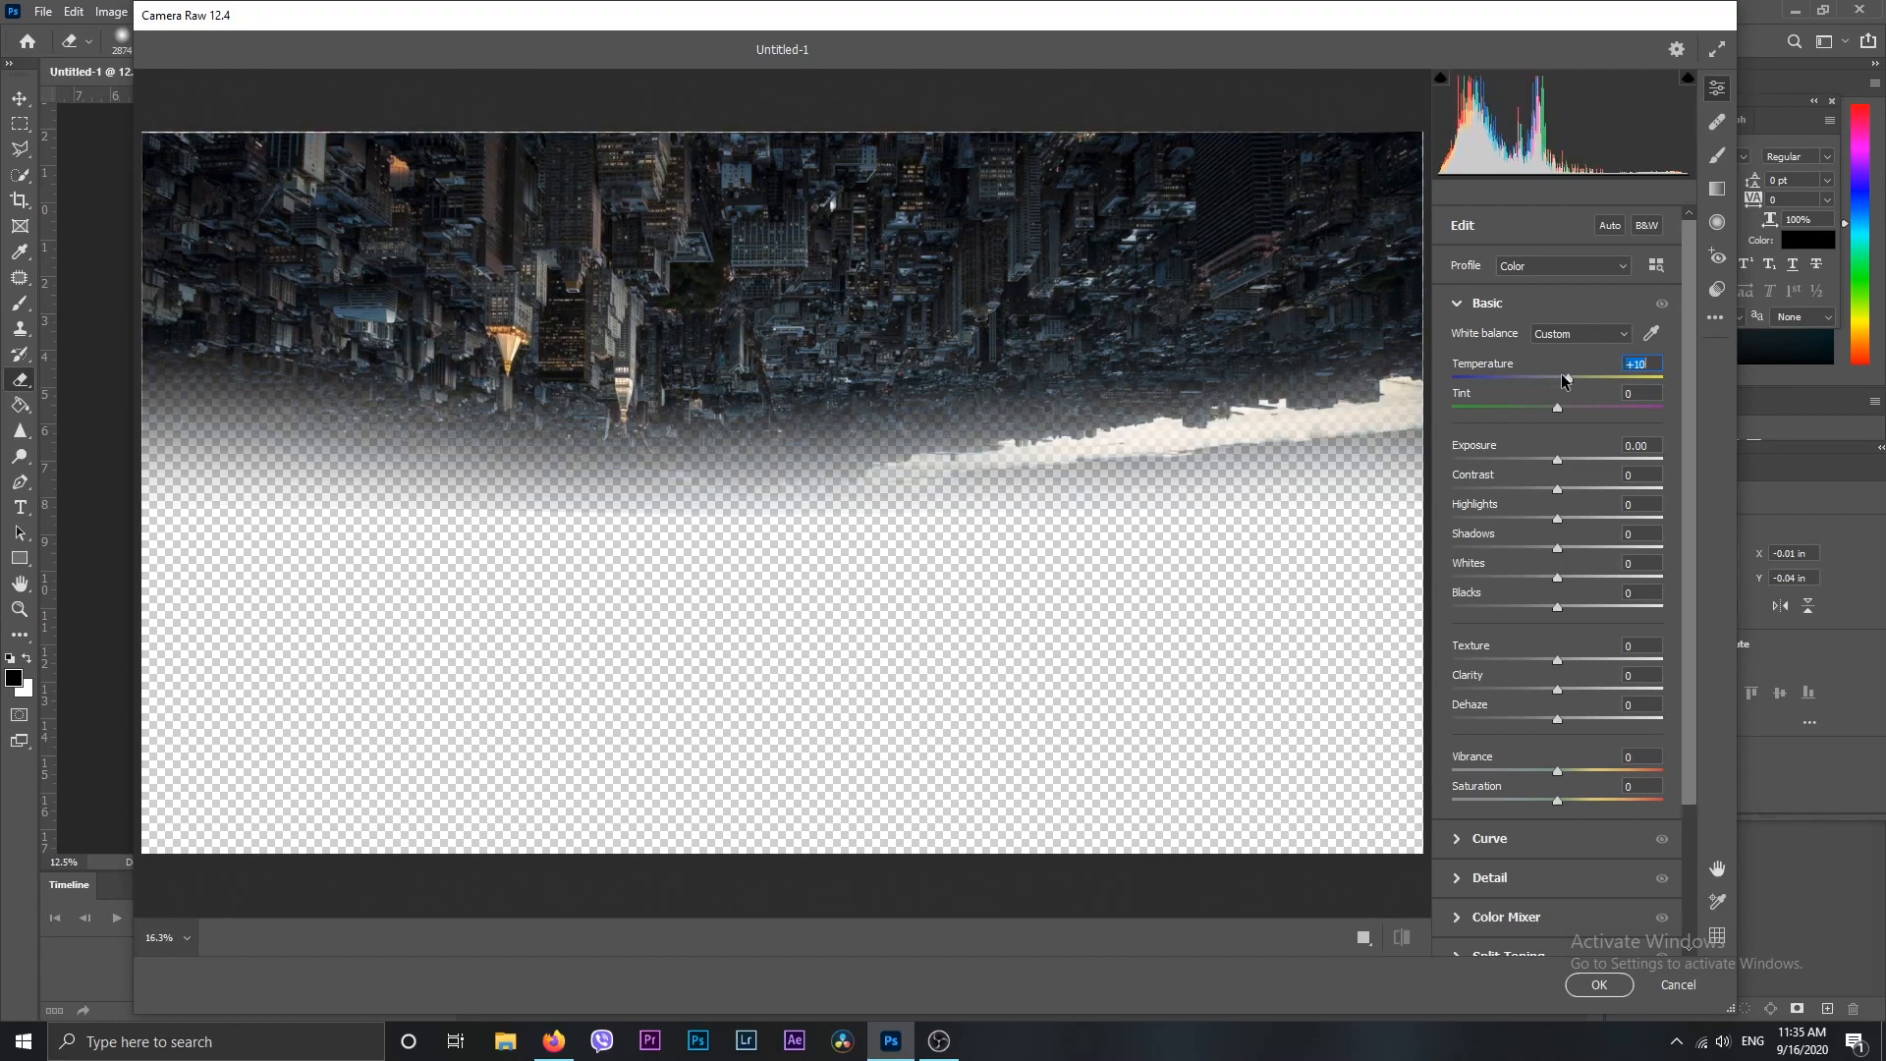
drag(1561, 464, 1570, 486)
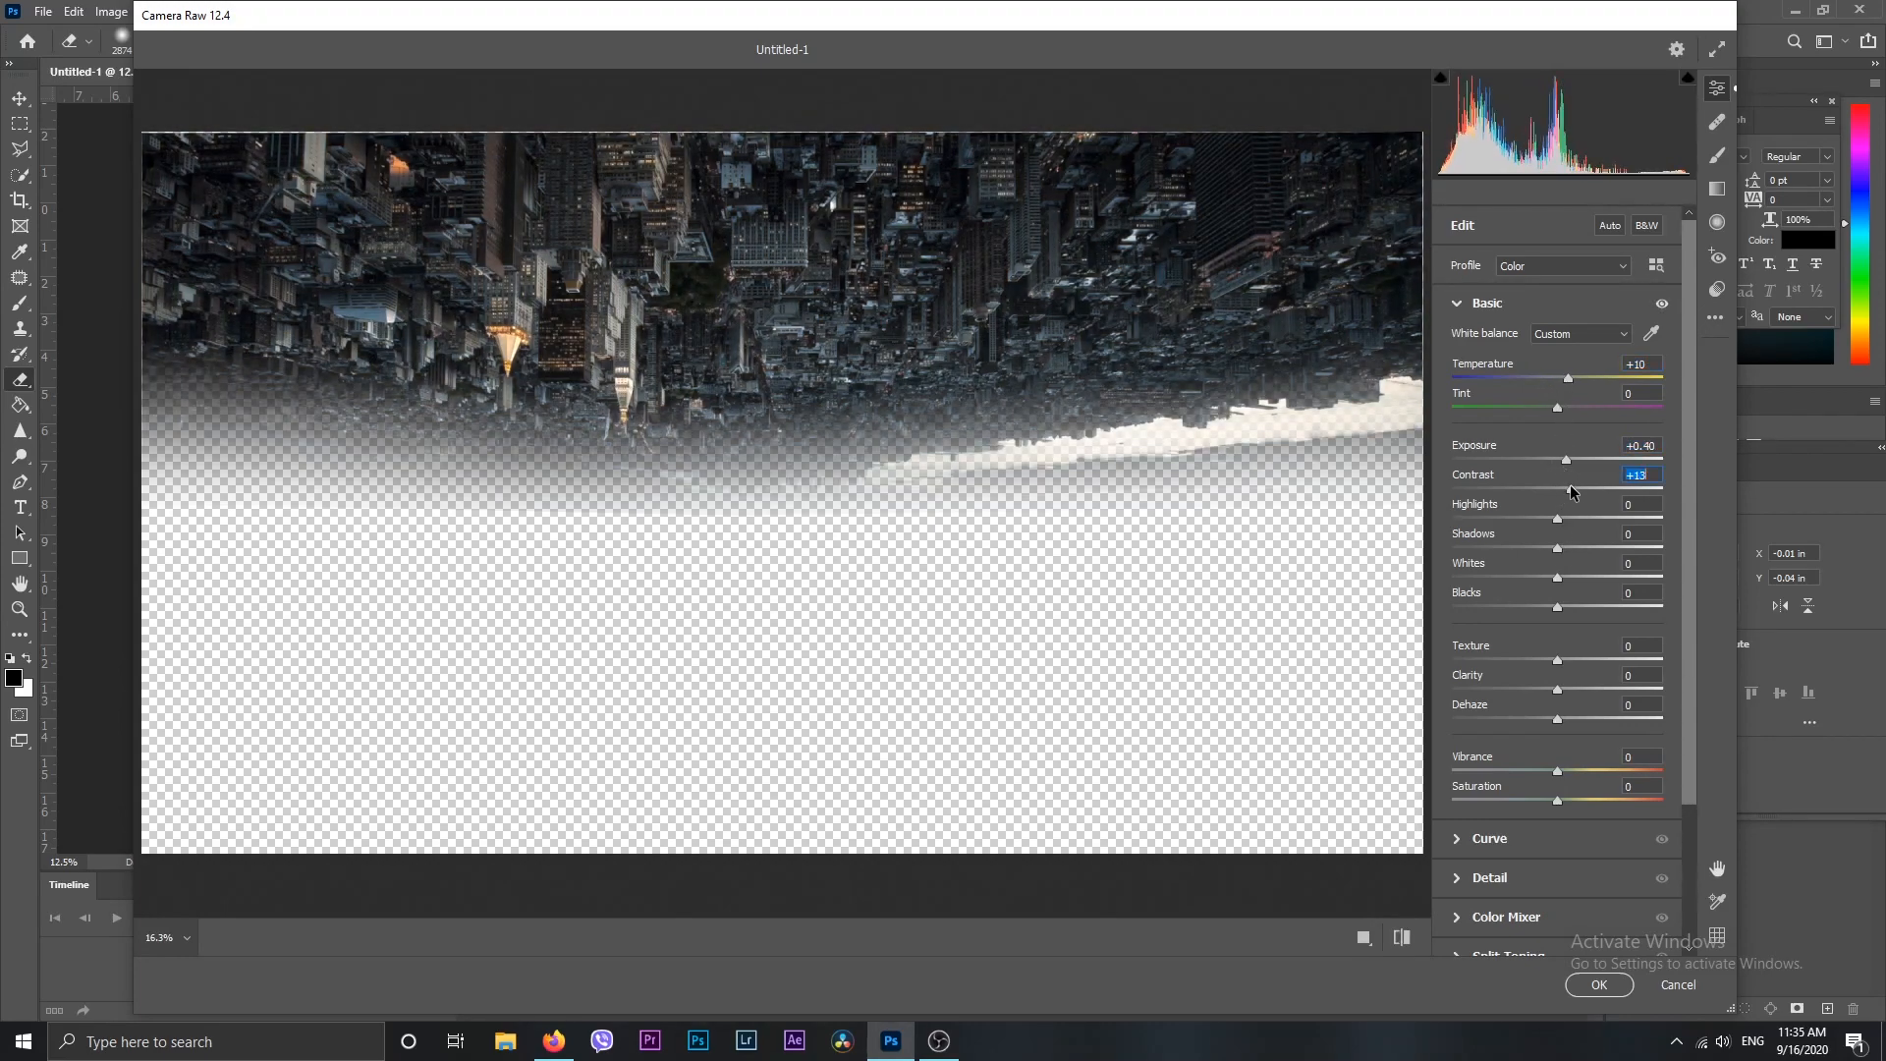
mouse_move(1559, 580)
mouse_down()
mouse_move(1601, 575)
mouse_move(1579, 554)
mouse_up()
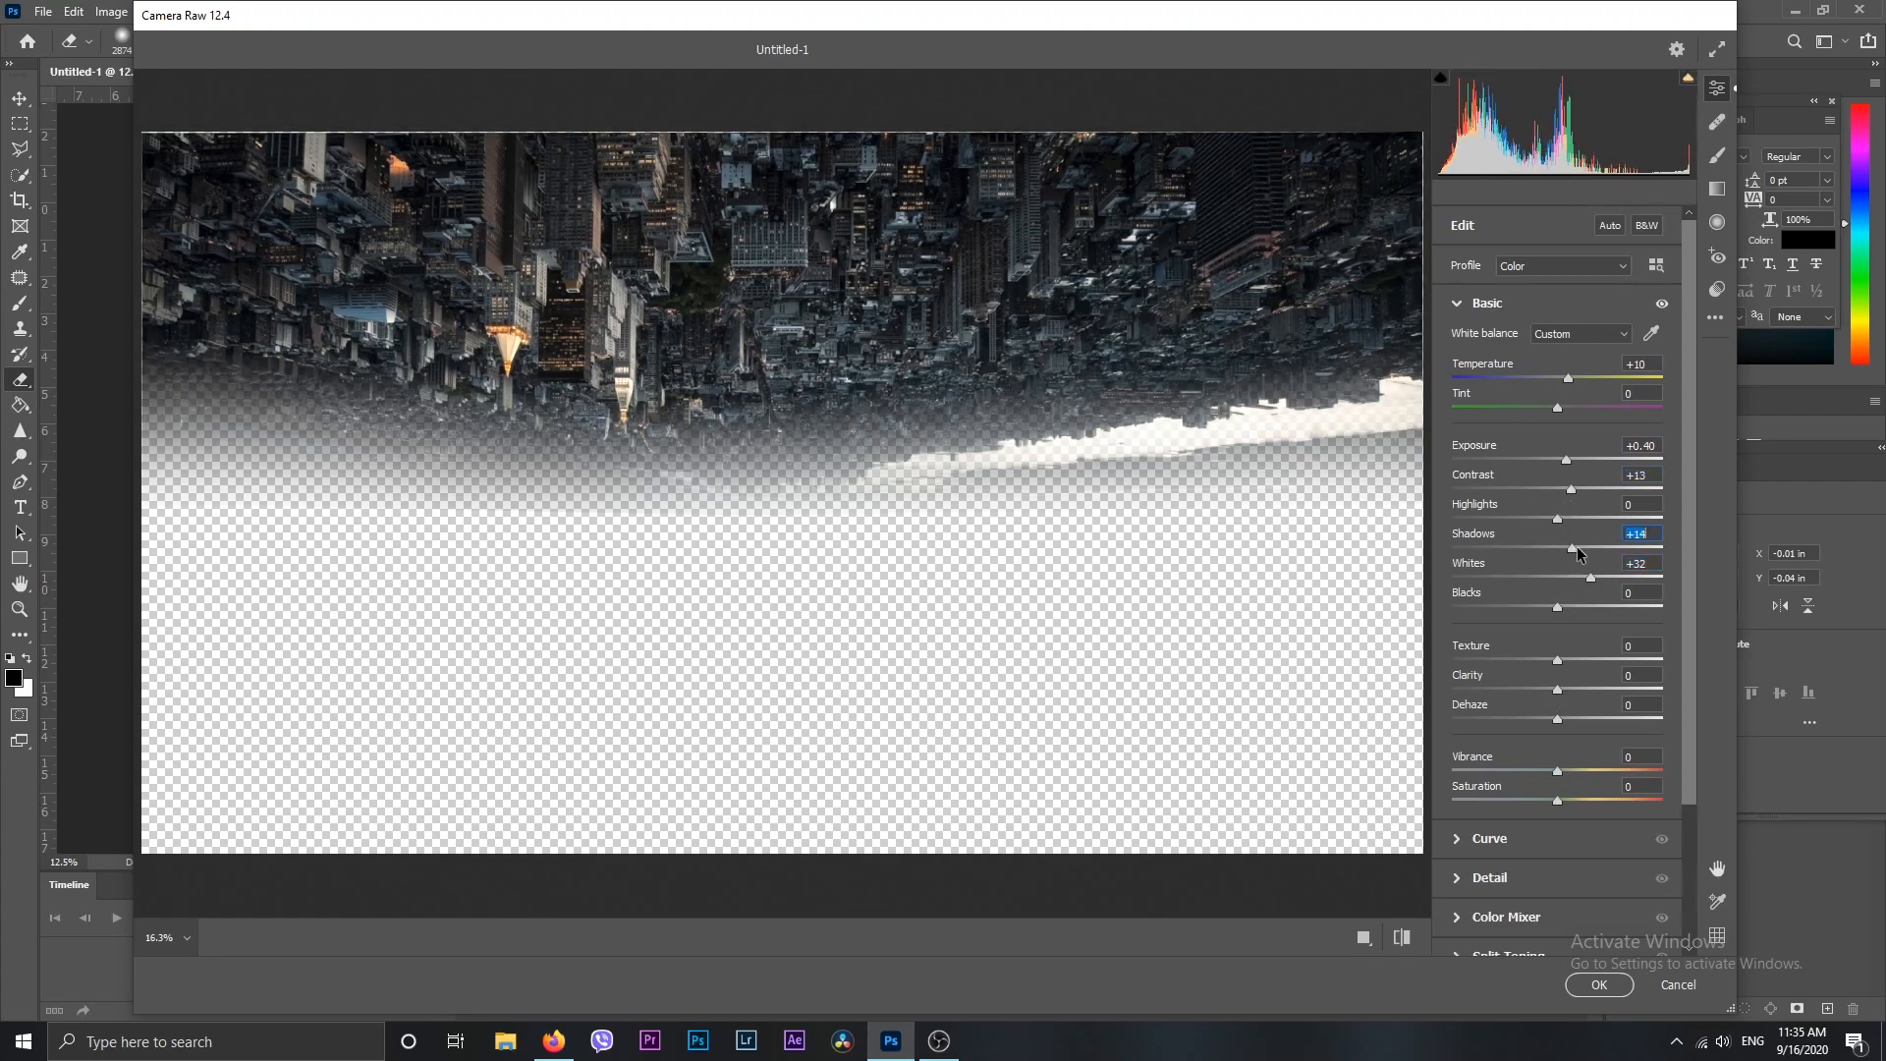
click(1592, 984)
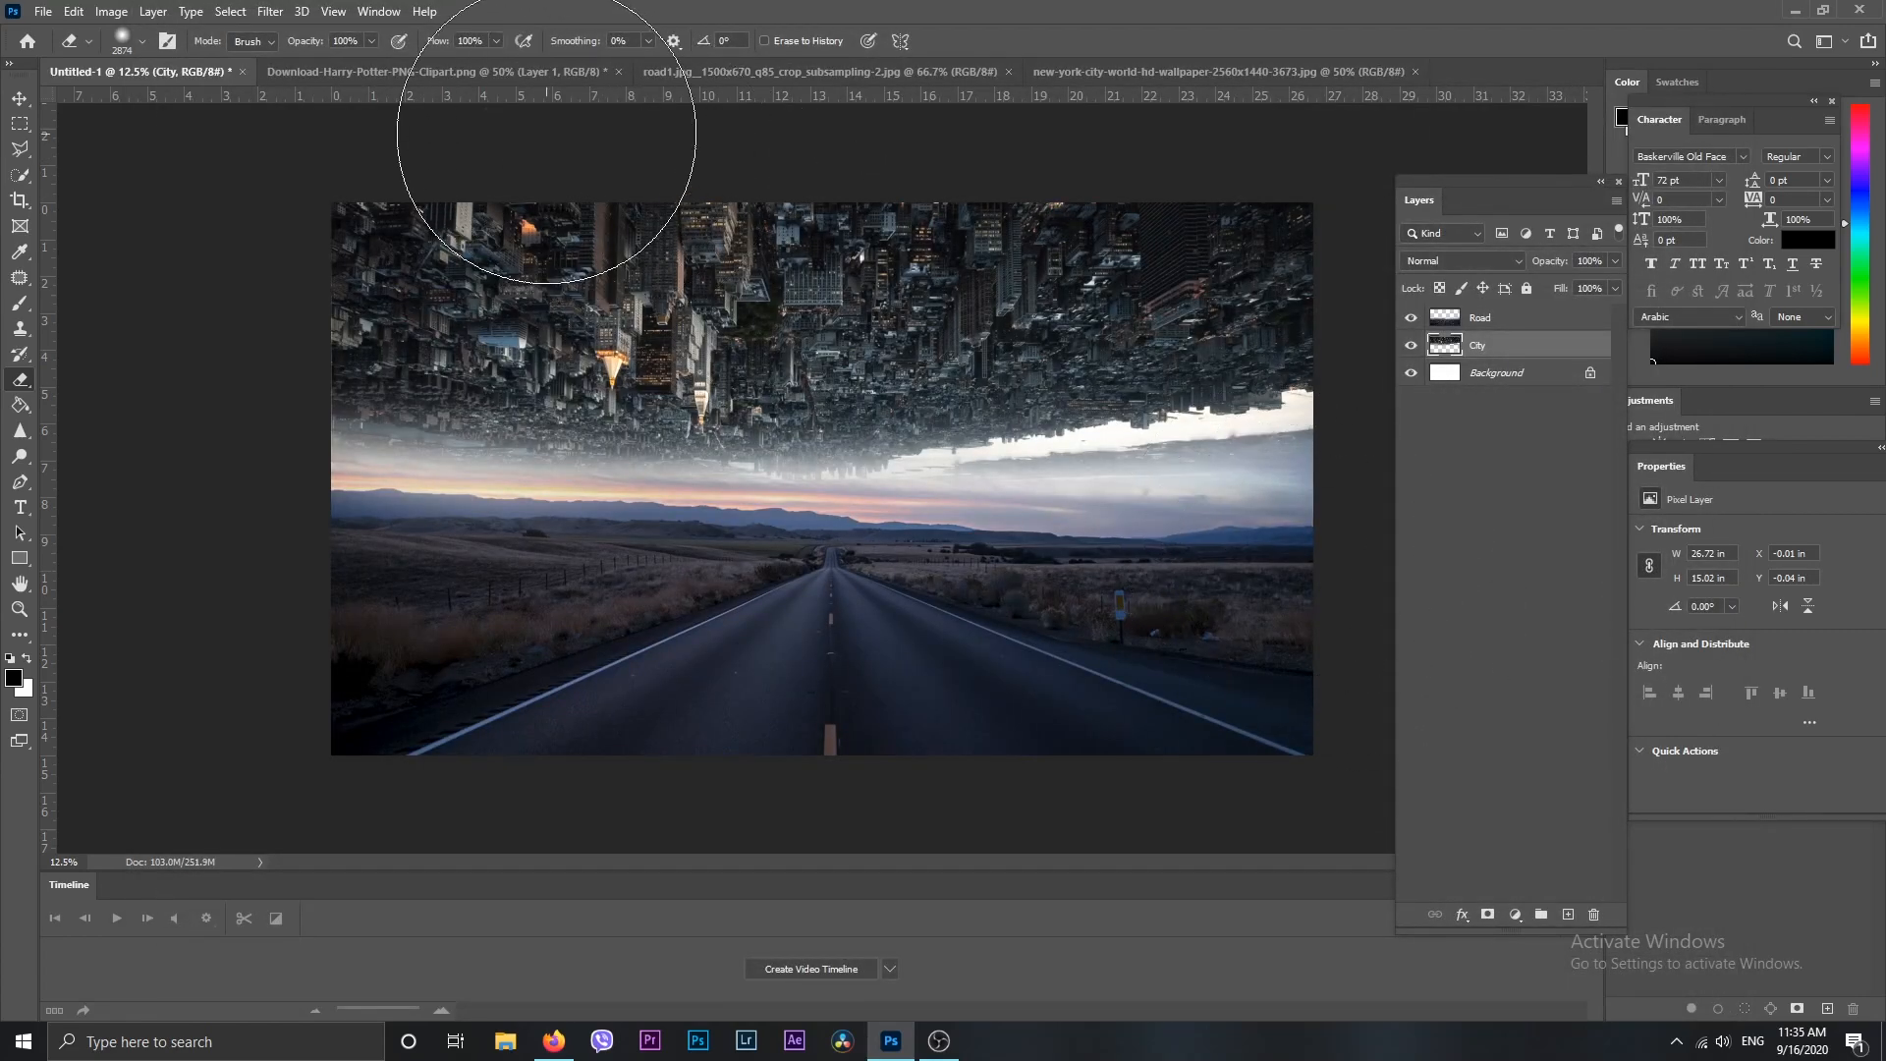
Bring the man cutout from the Harry Potter clipart document into the Untitled-1 composite, and undo the accidental shift of the Road layer
click(535, 68)
click(19, 98)
drag(751, 307, 208, 75)
drag(799, 566, 842, 553)
key(ctrl+z)
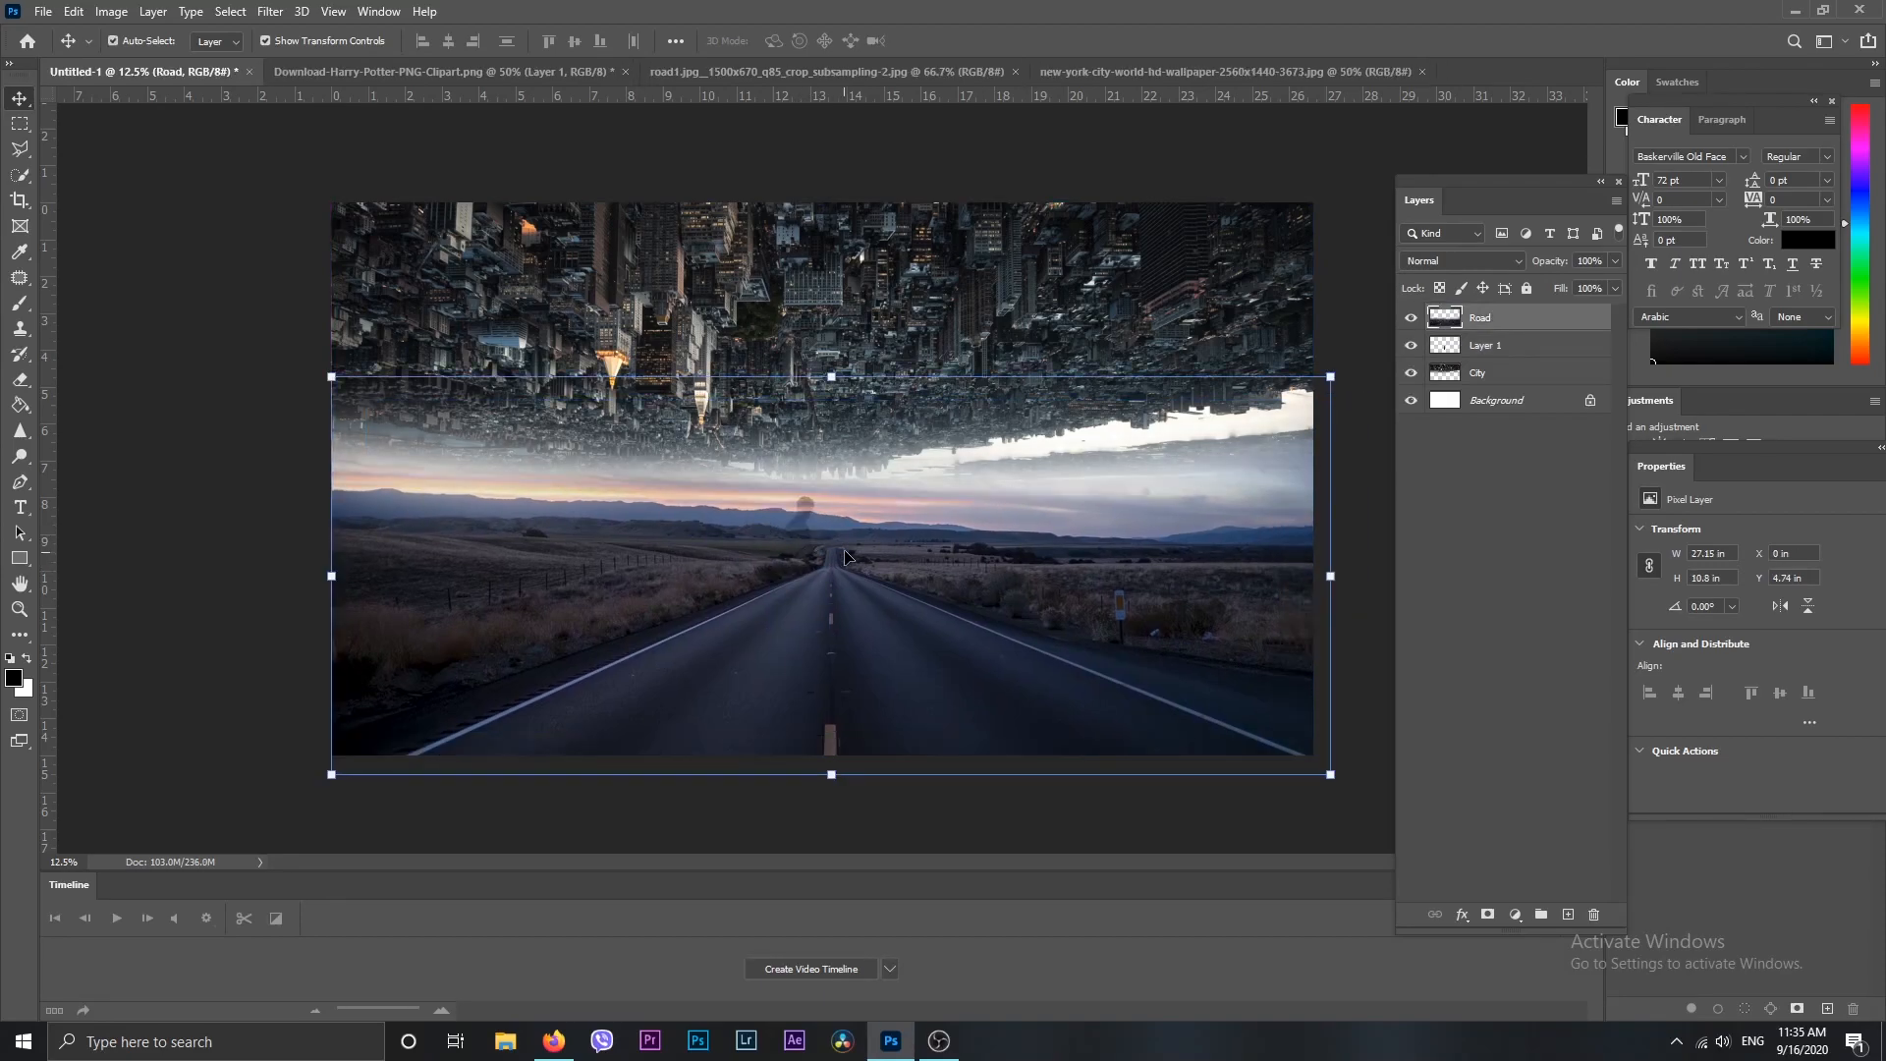
Enlarge the man cutout with Free Transform and move its layer above the Road layer
click(1488, 349)
key(ctrl+t)
drag(804, 529, 868, 315)
key(Return)
drag(1474, 346, 1467, 316)
Stand the man in the middle of the road, resized to about 2.6 x 5.88 in at X 12.45 in, Y 7.48 in
drag(862, 356, 834, 633)
drag(860, 567, 886, 477)
key(Return)
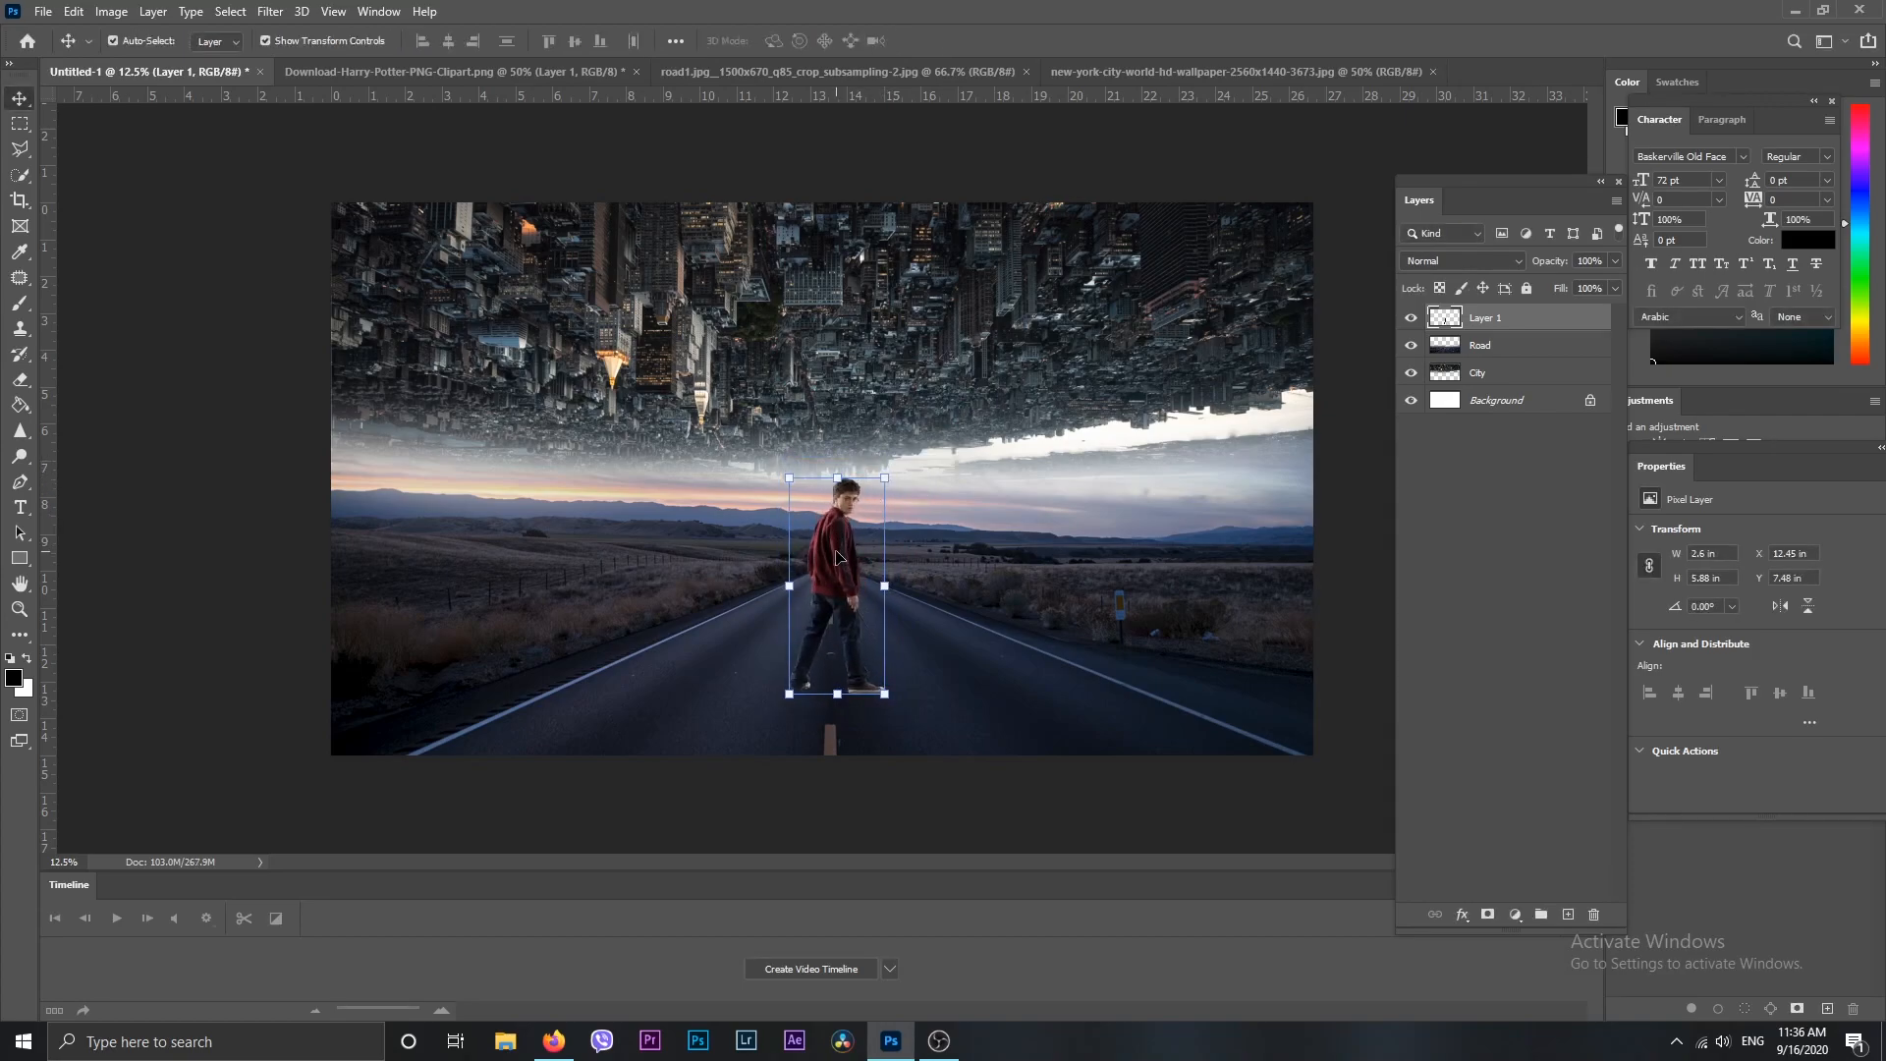
Rename the man's layer Hary and duplicate it
double_click(1485, 317)
text(Hary)
click(1519, 501)
drag(1504, 332, 1568, 913)
Flip Hary copy vertically below the man's feet and distort its corners into a slanted shadow shape that meets both shoes
drag(840, 477, 851, 866)
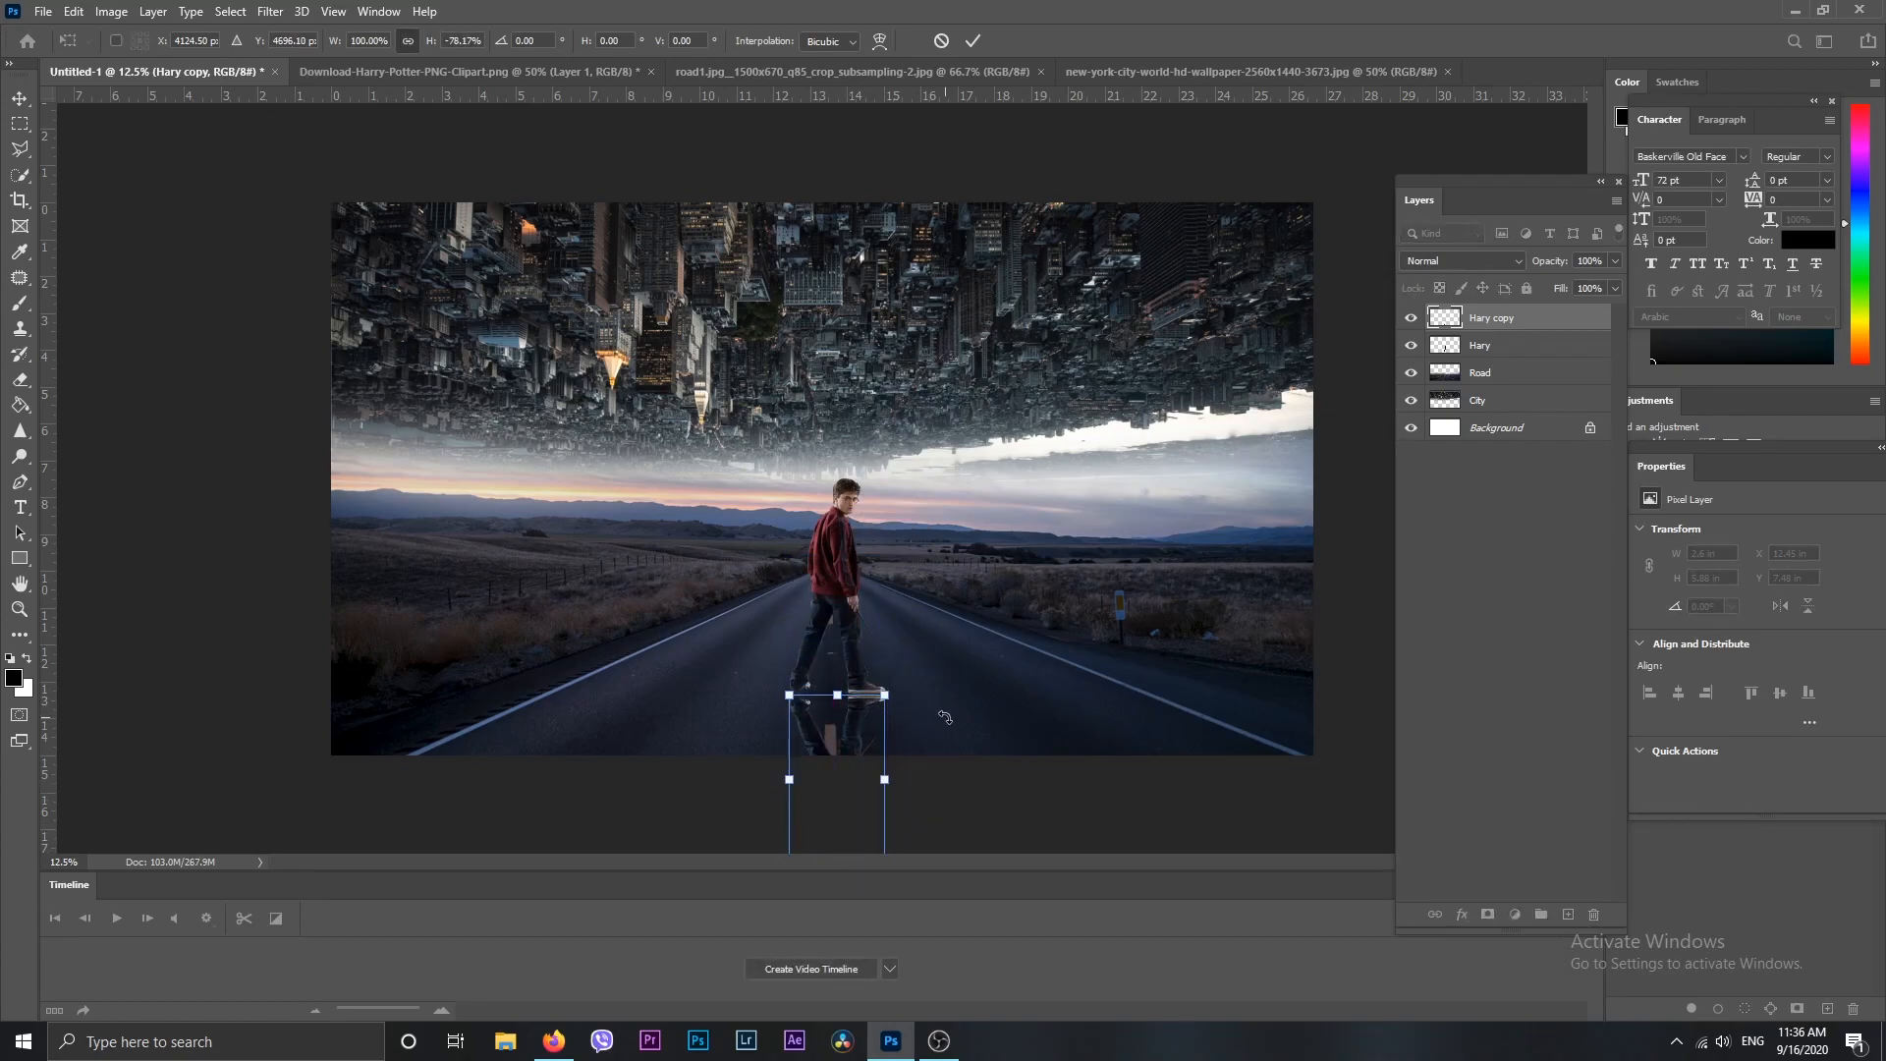
scroll(945, 717, up, 3)
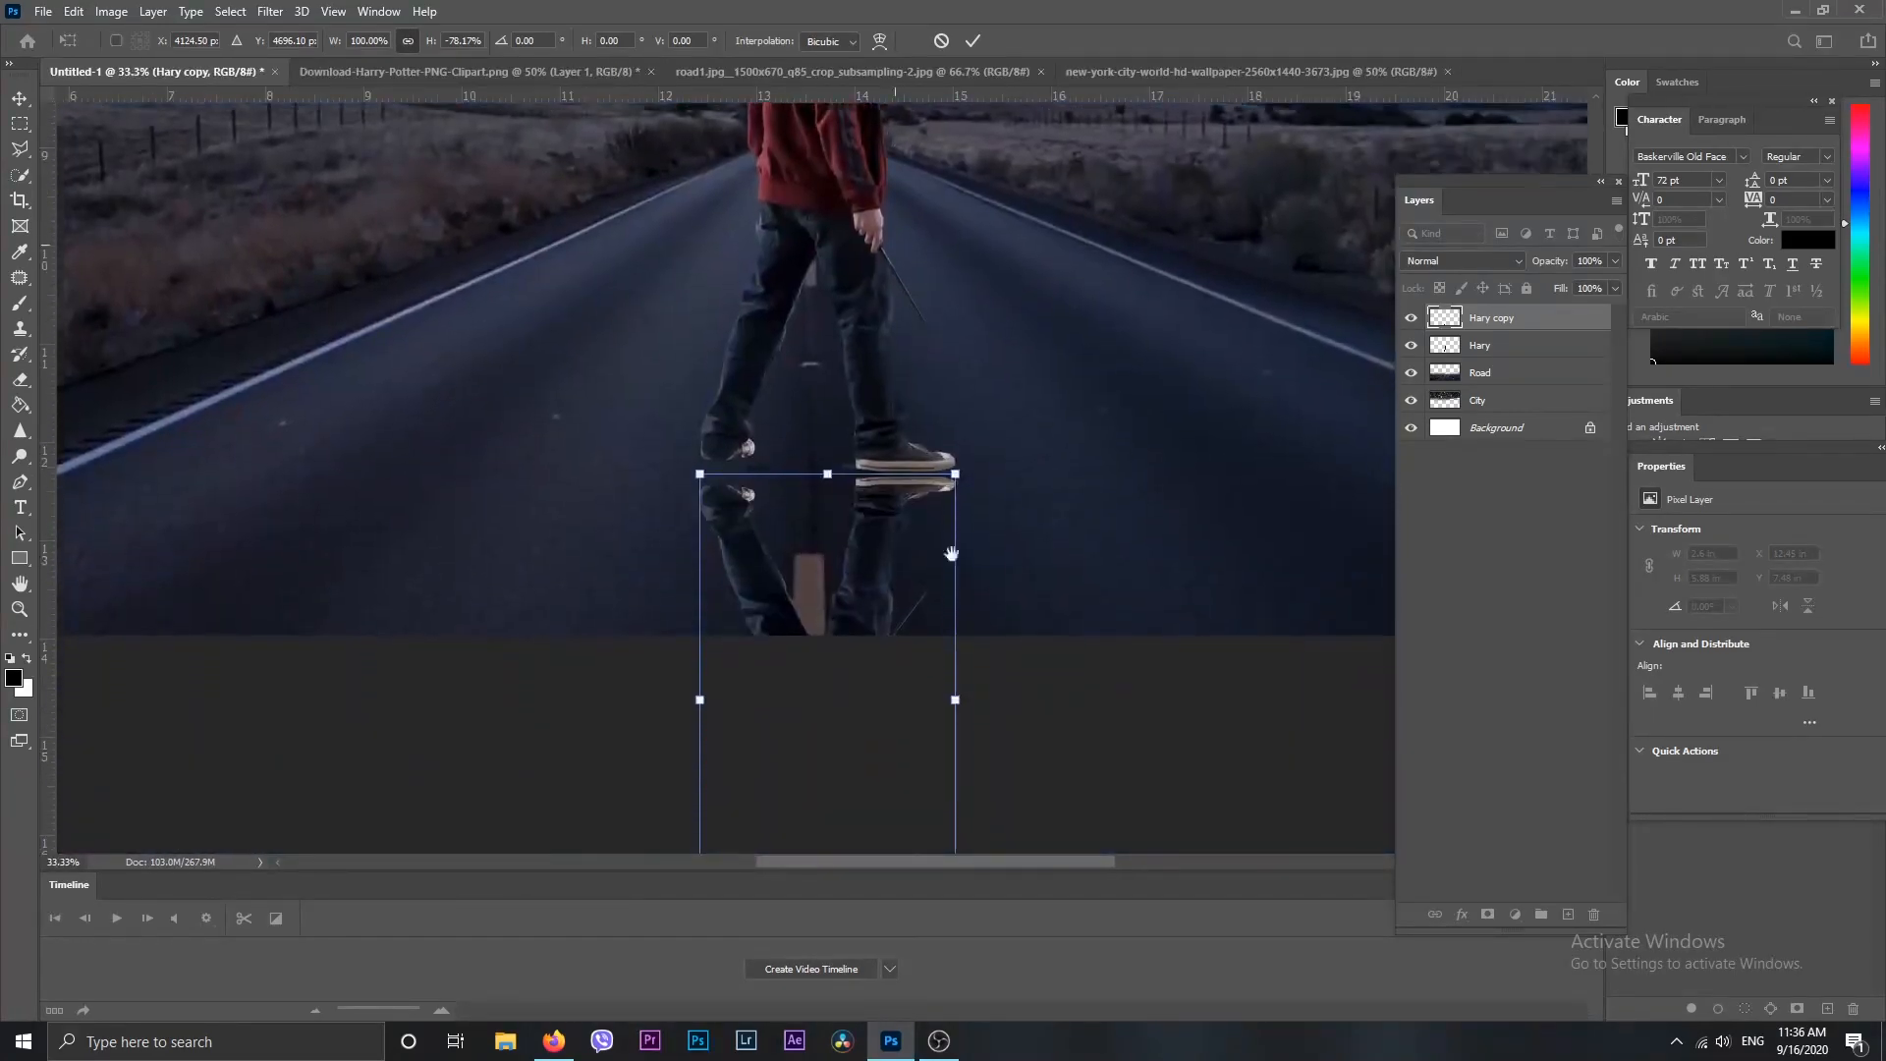
drag(943, 521, 951, 434)
key(ctrl+plus)
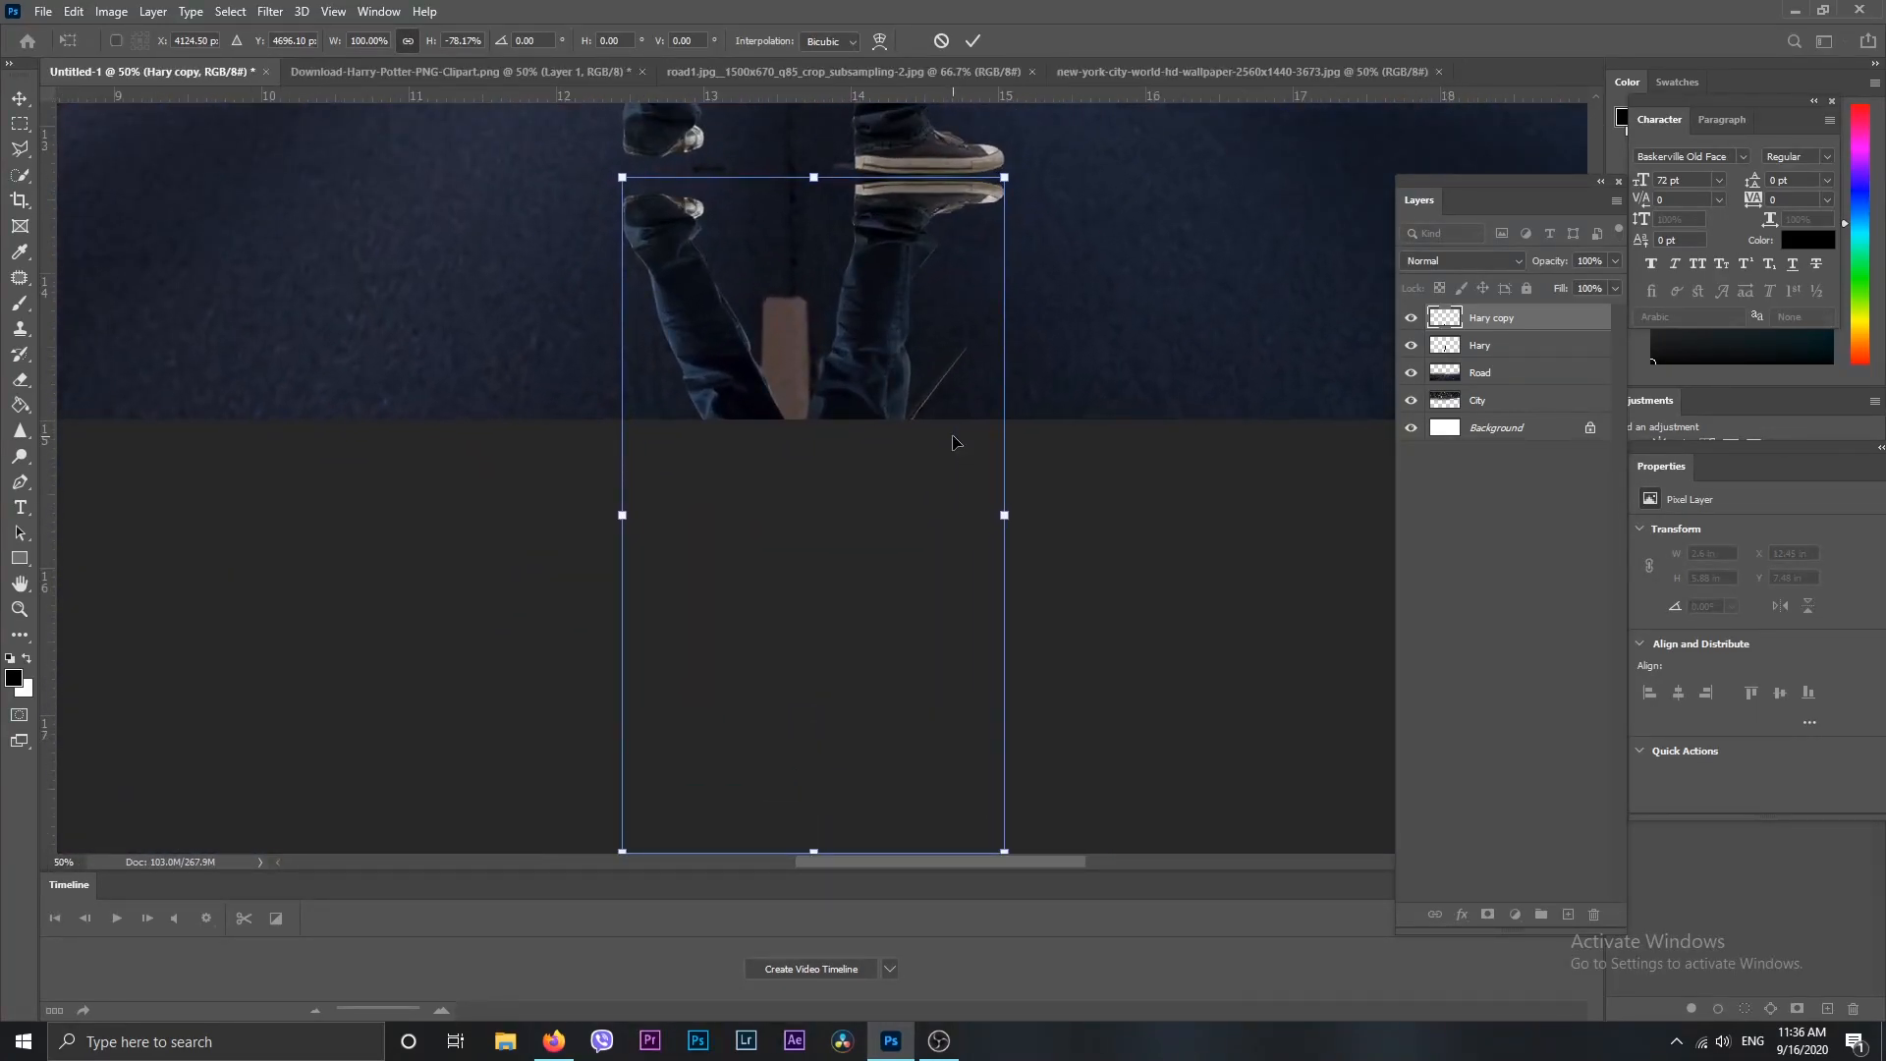
key(ctrl+minus)
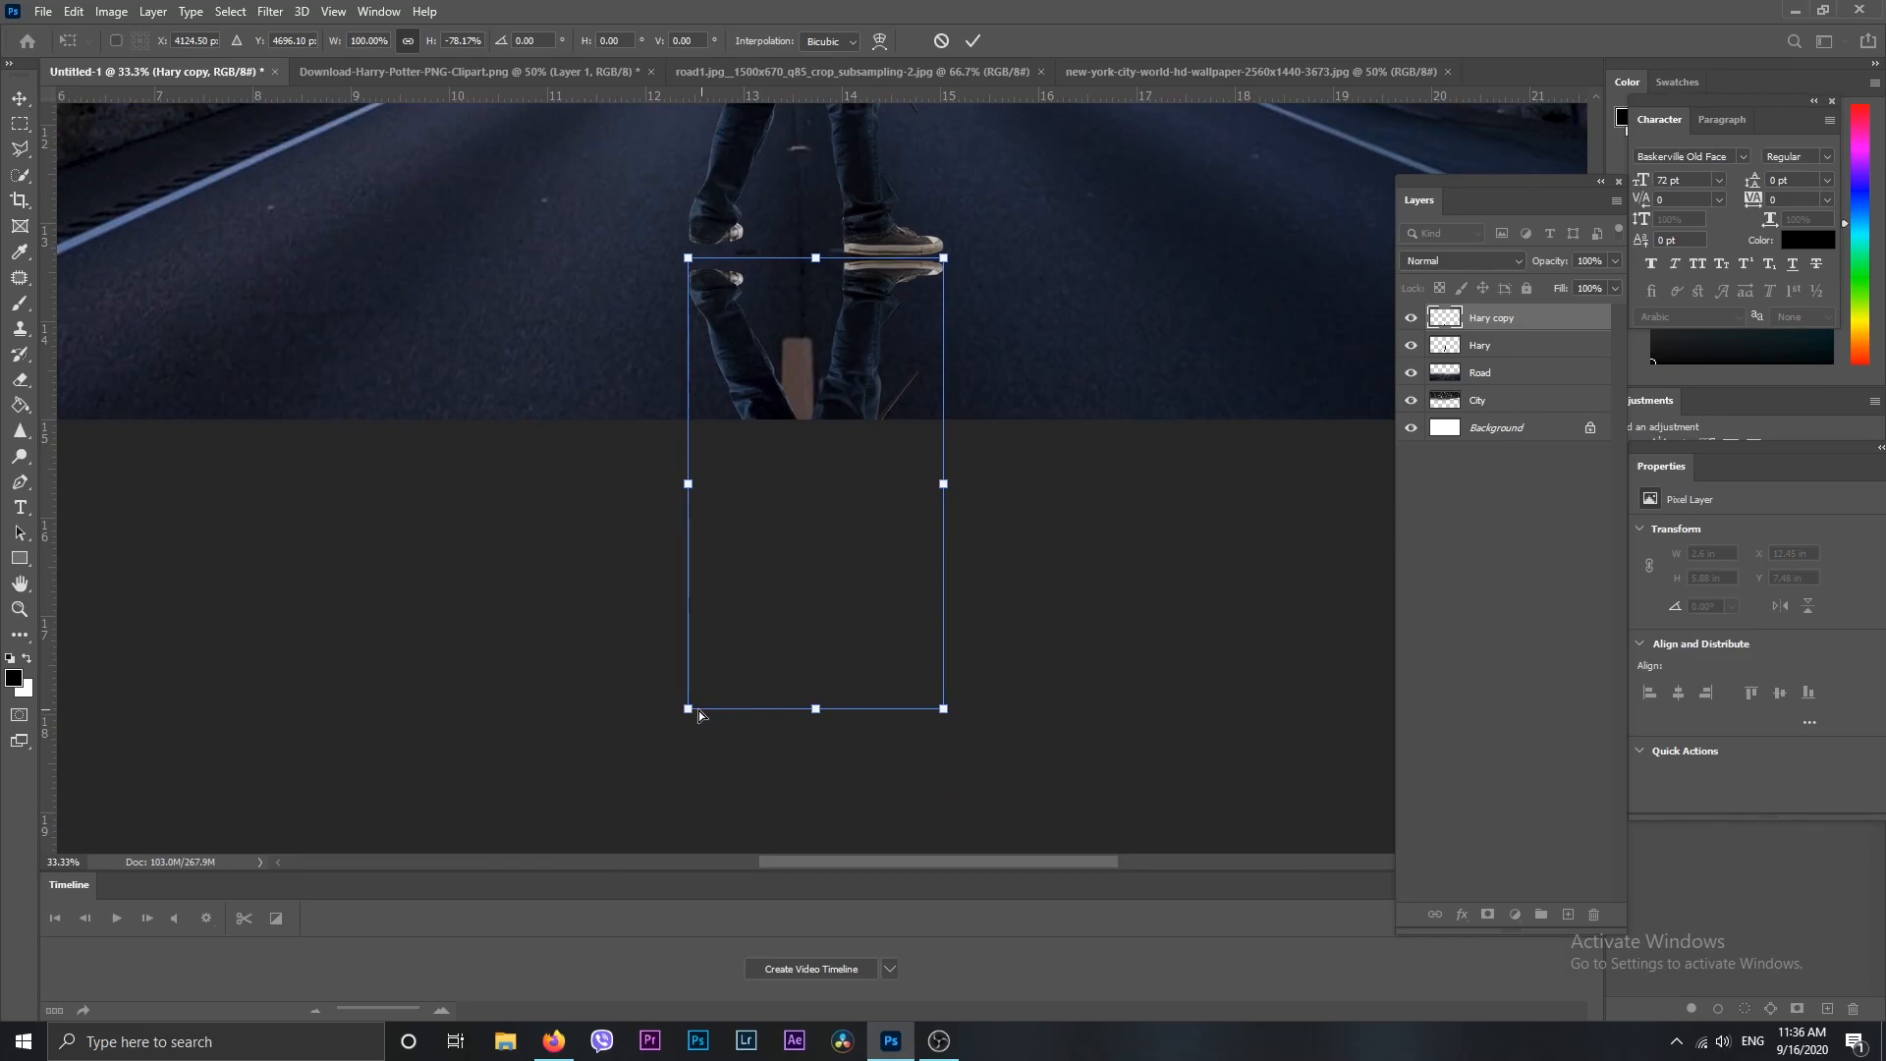
drag(688, 708, 436, 606)
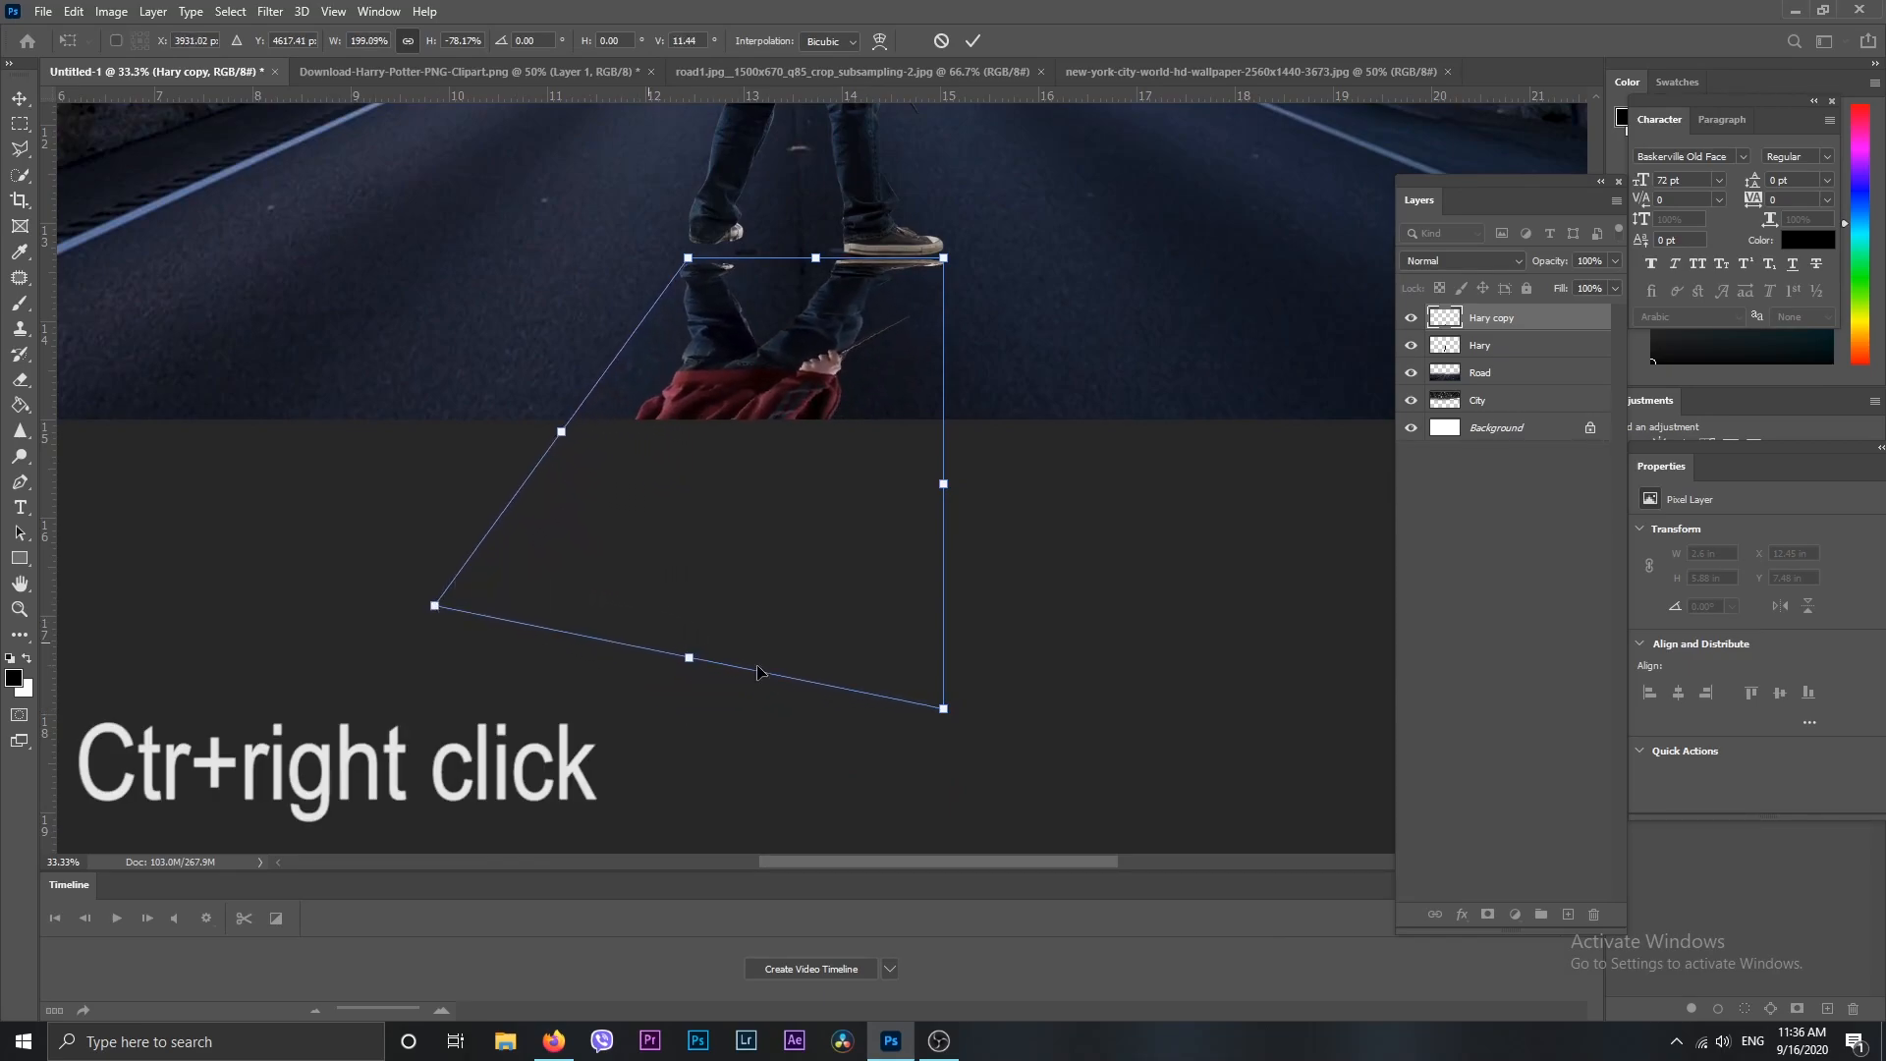
drag(948, 717, 559, 714)
drag(686, 257, 694, 230)
drag(953, 264, 952, 262)
drag(754, 484, 763, 499)
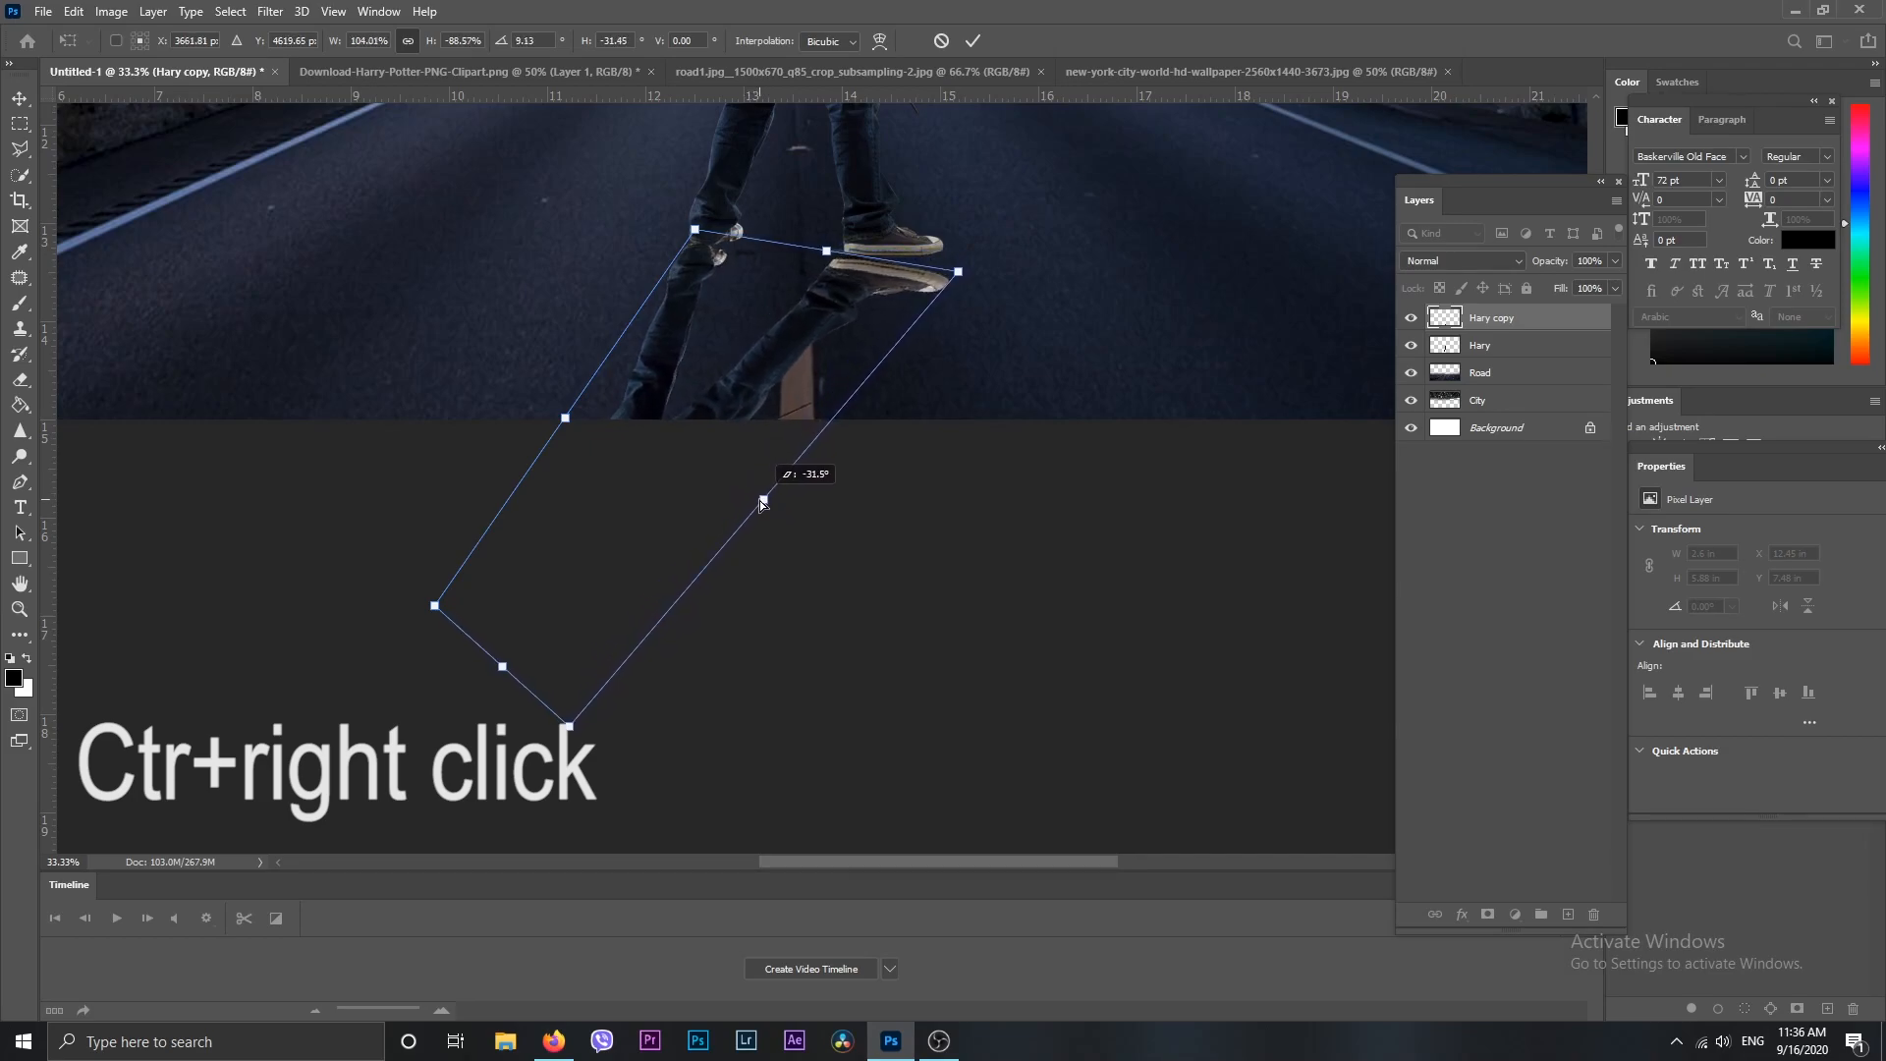
drag(504, 673, 484, 678)
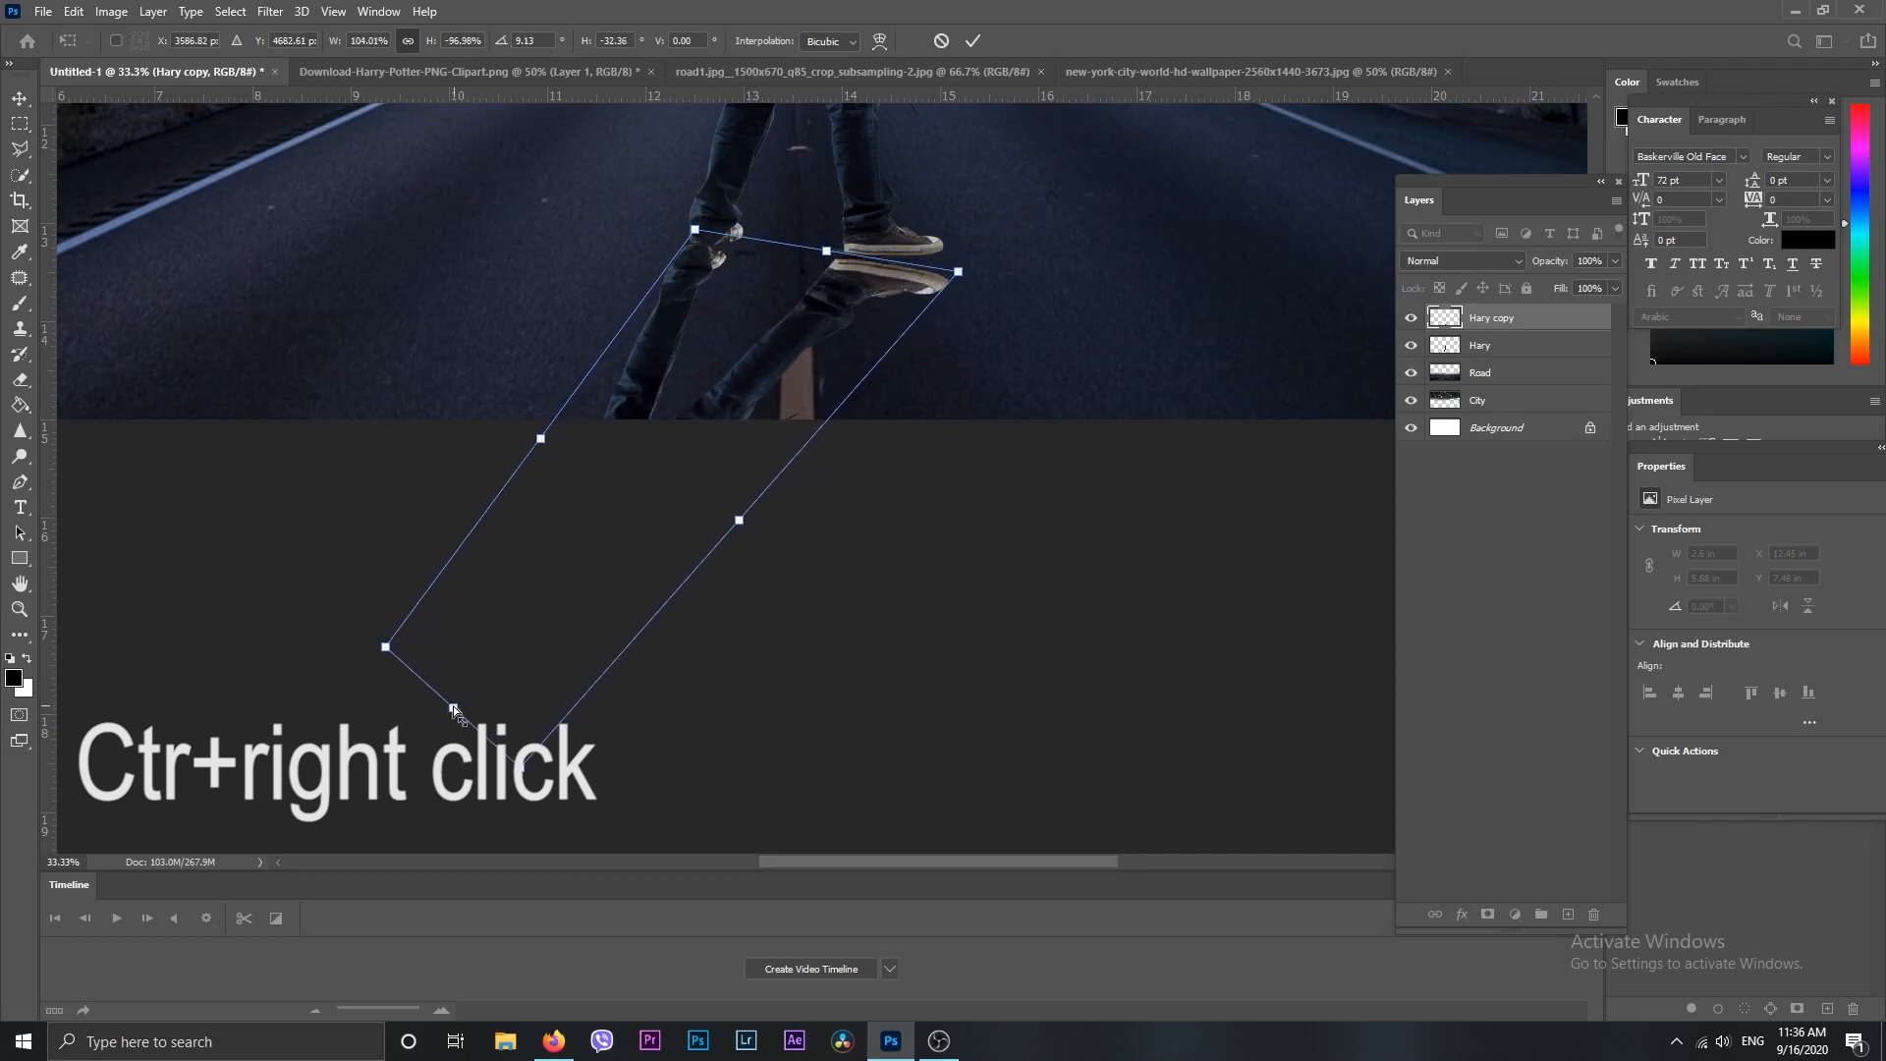
key(Return)
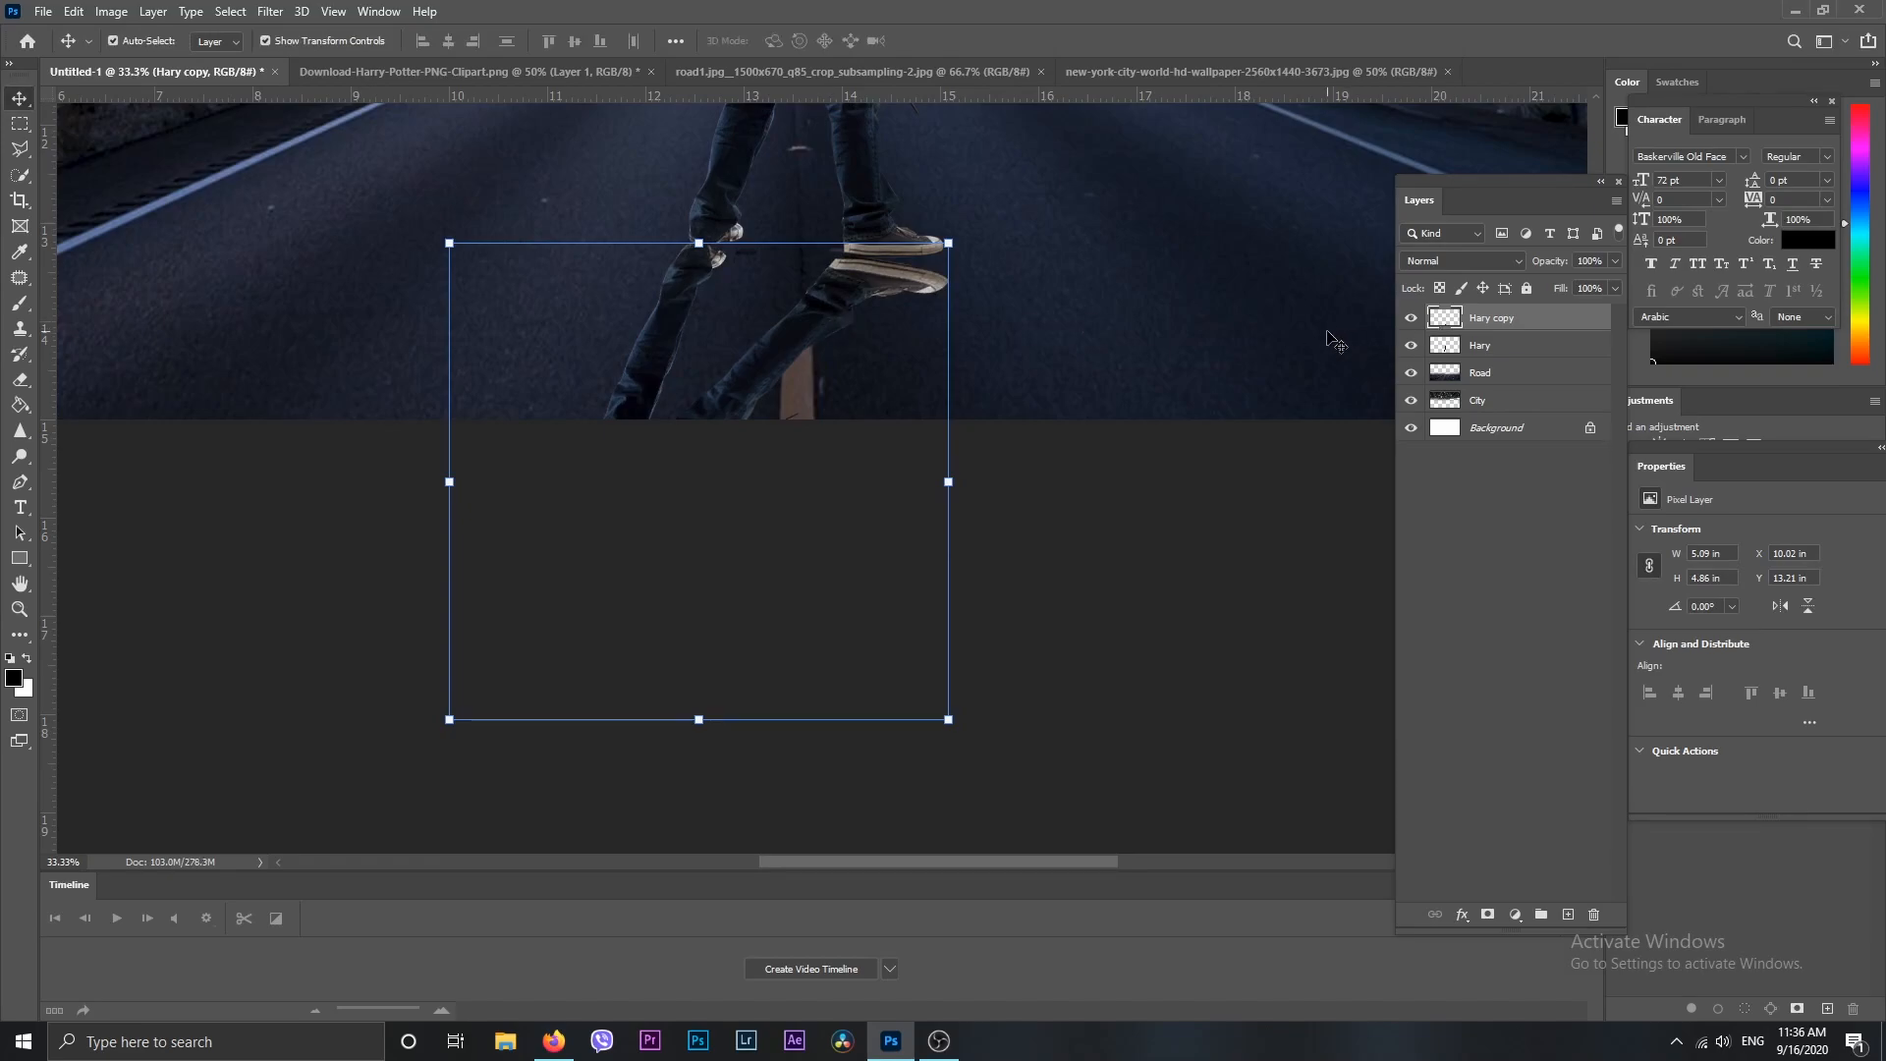
Set the blend mode of the Hary copy layer to Linear Burn
key(ctrl+minus)
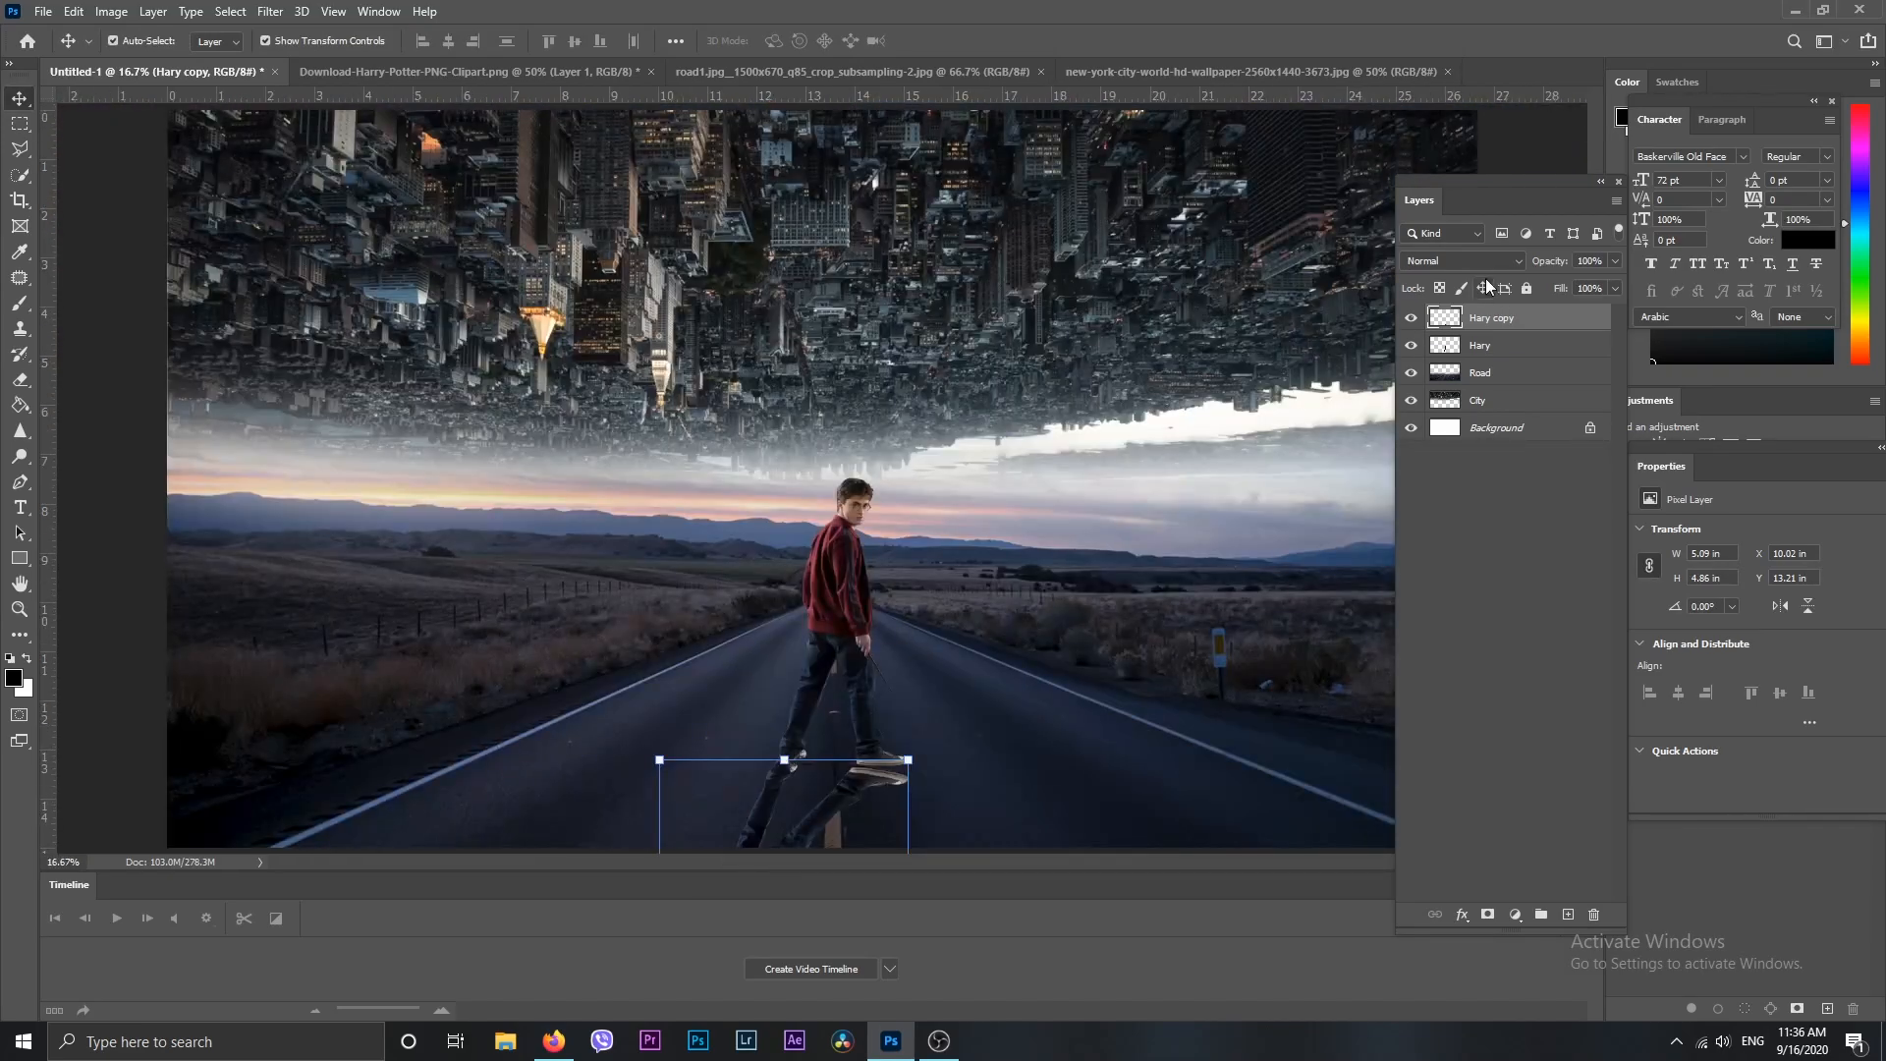
click(1478, 260)
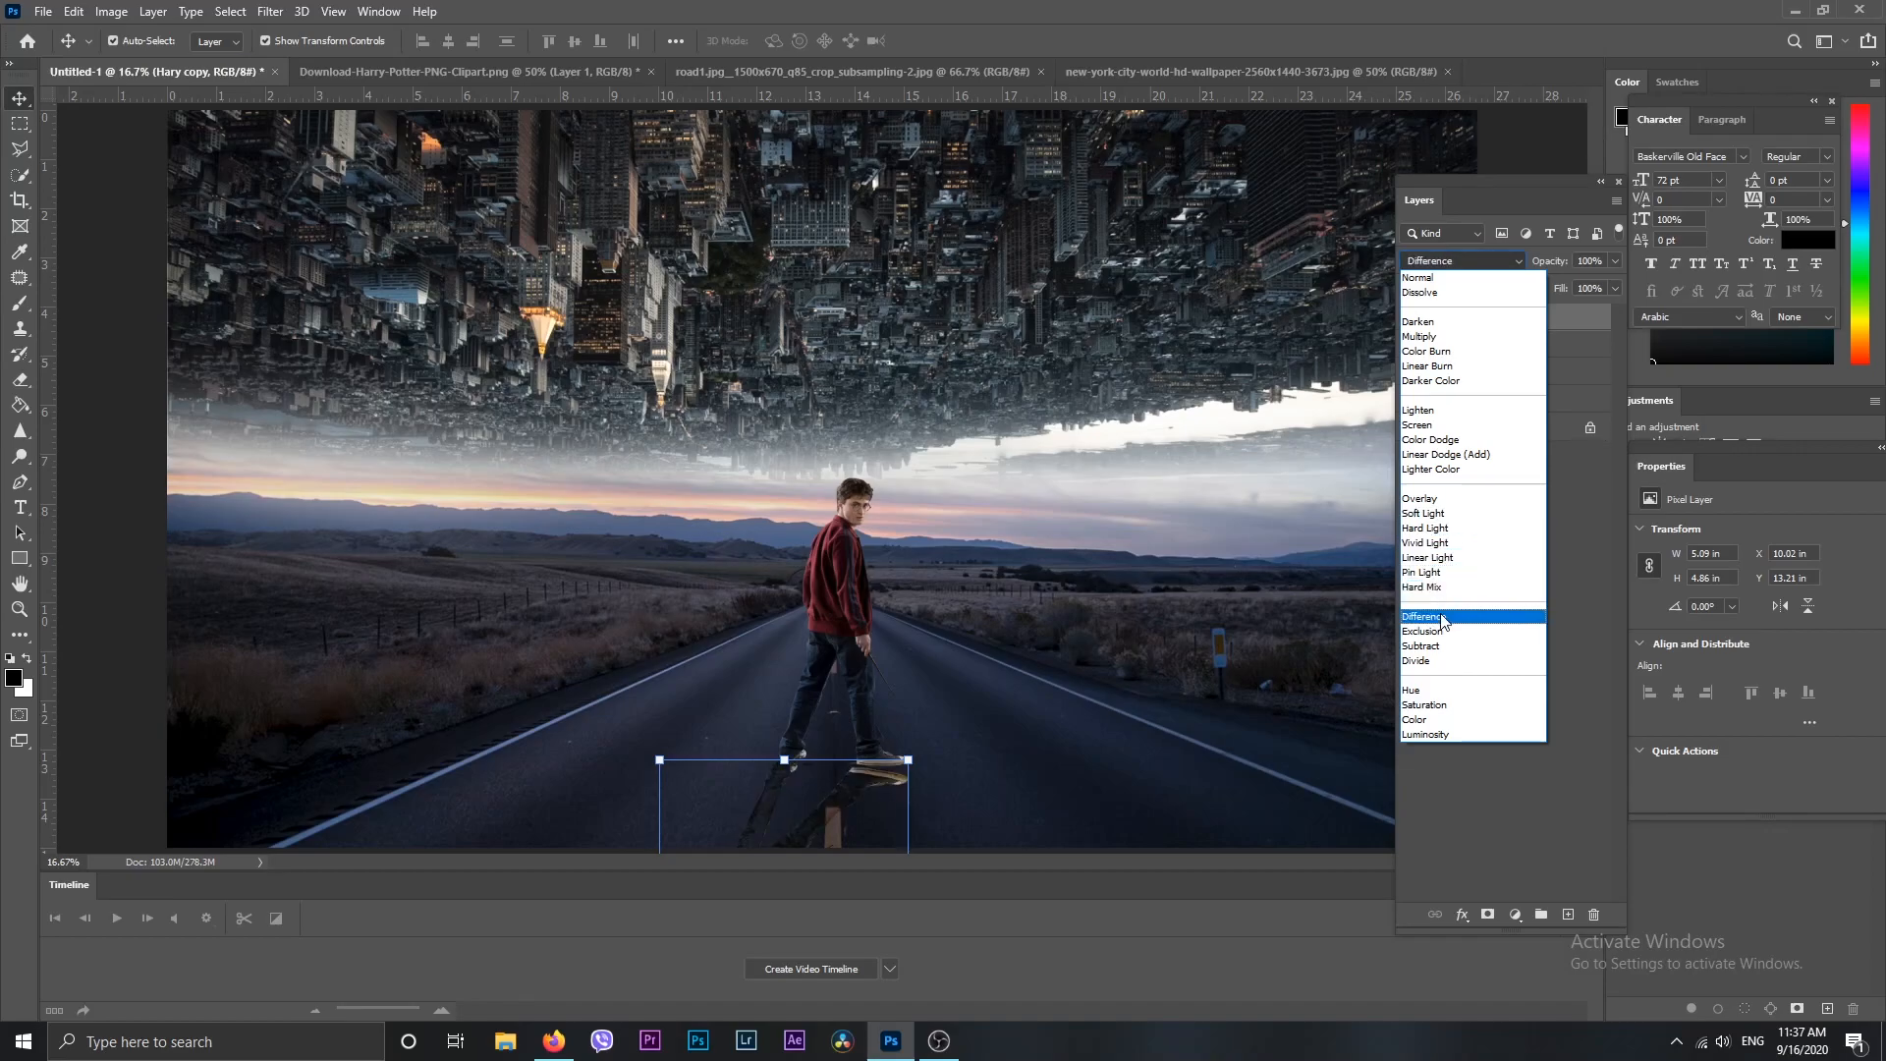
click(1433, 369)
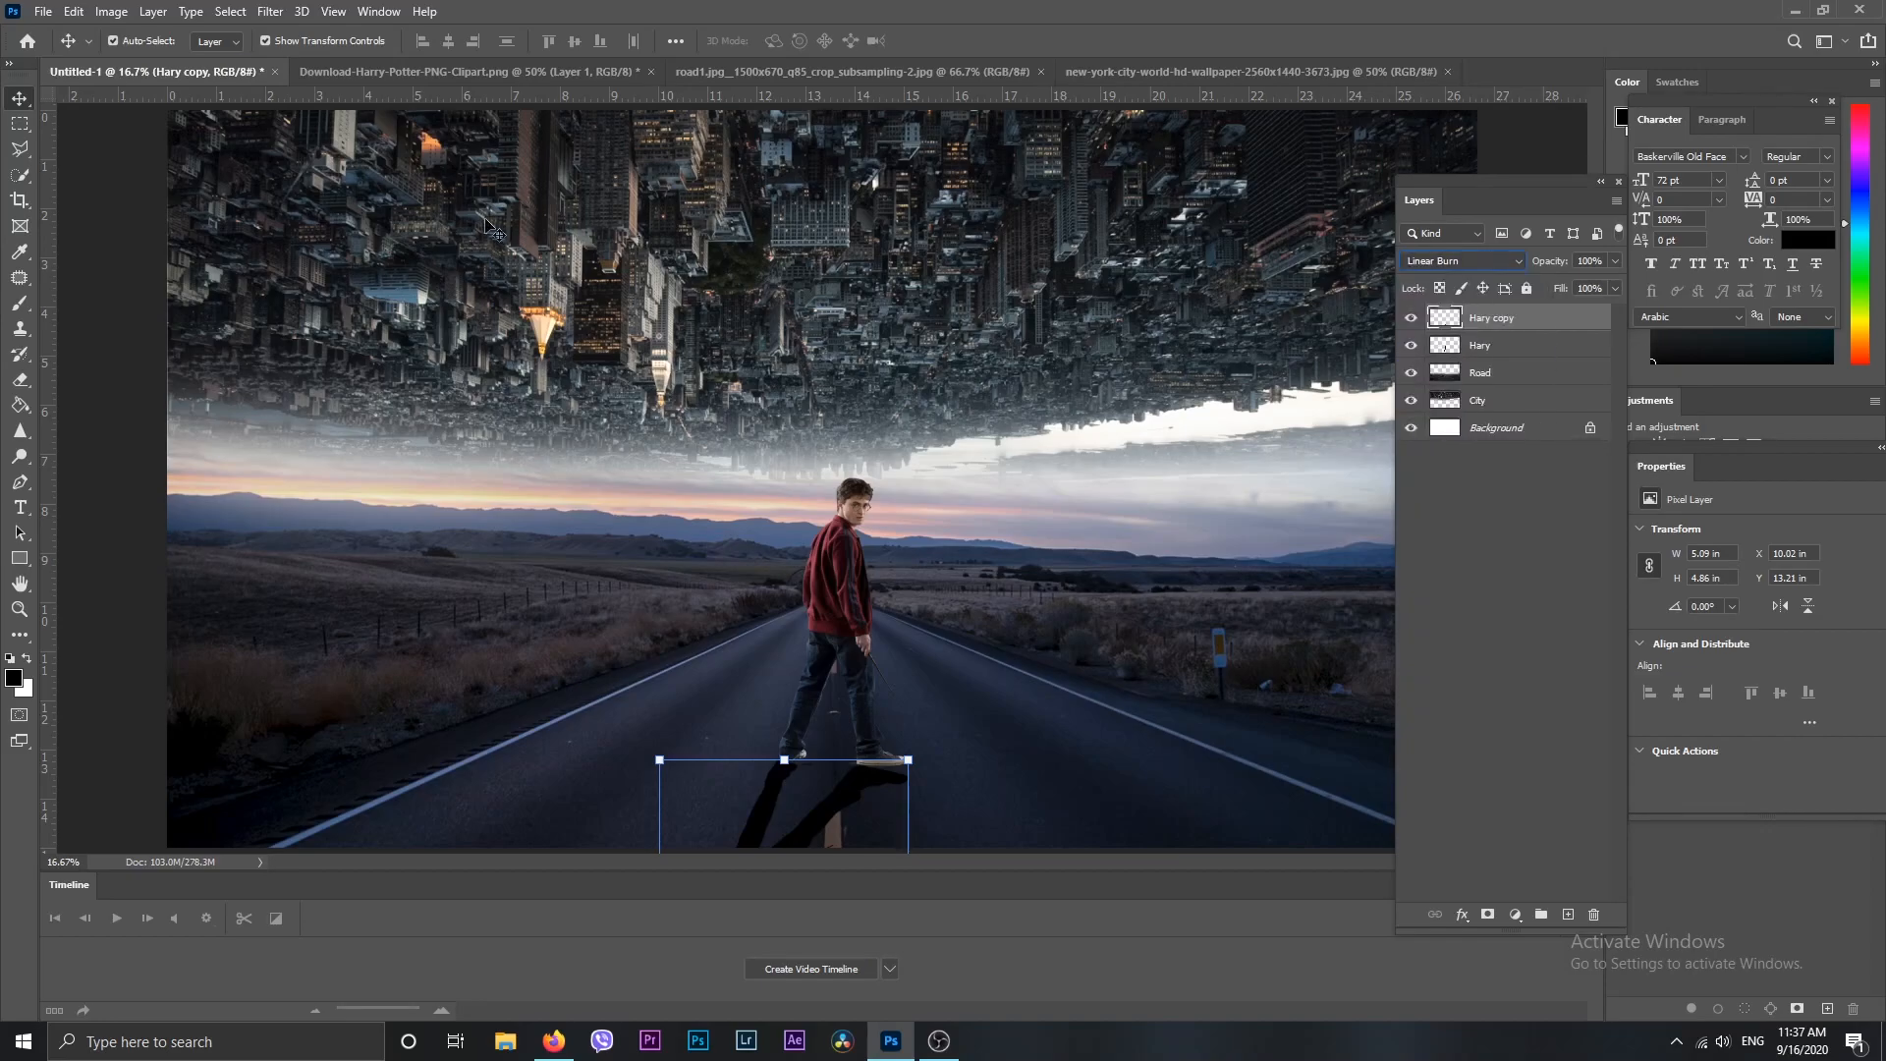
Soften the Hary copy shadow with a Gaussian Blur of 29.1 pixels radius
click(284, 11)
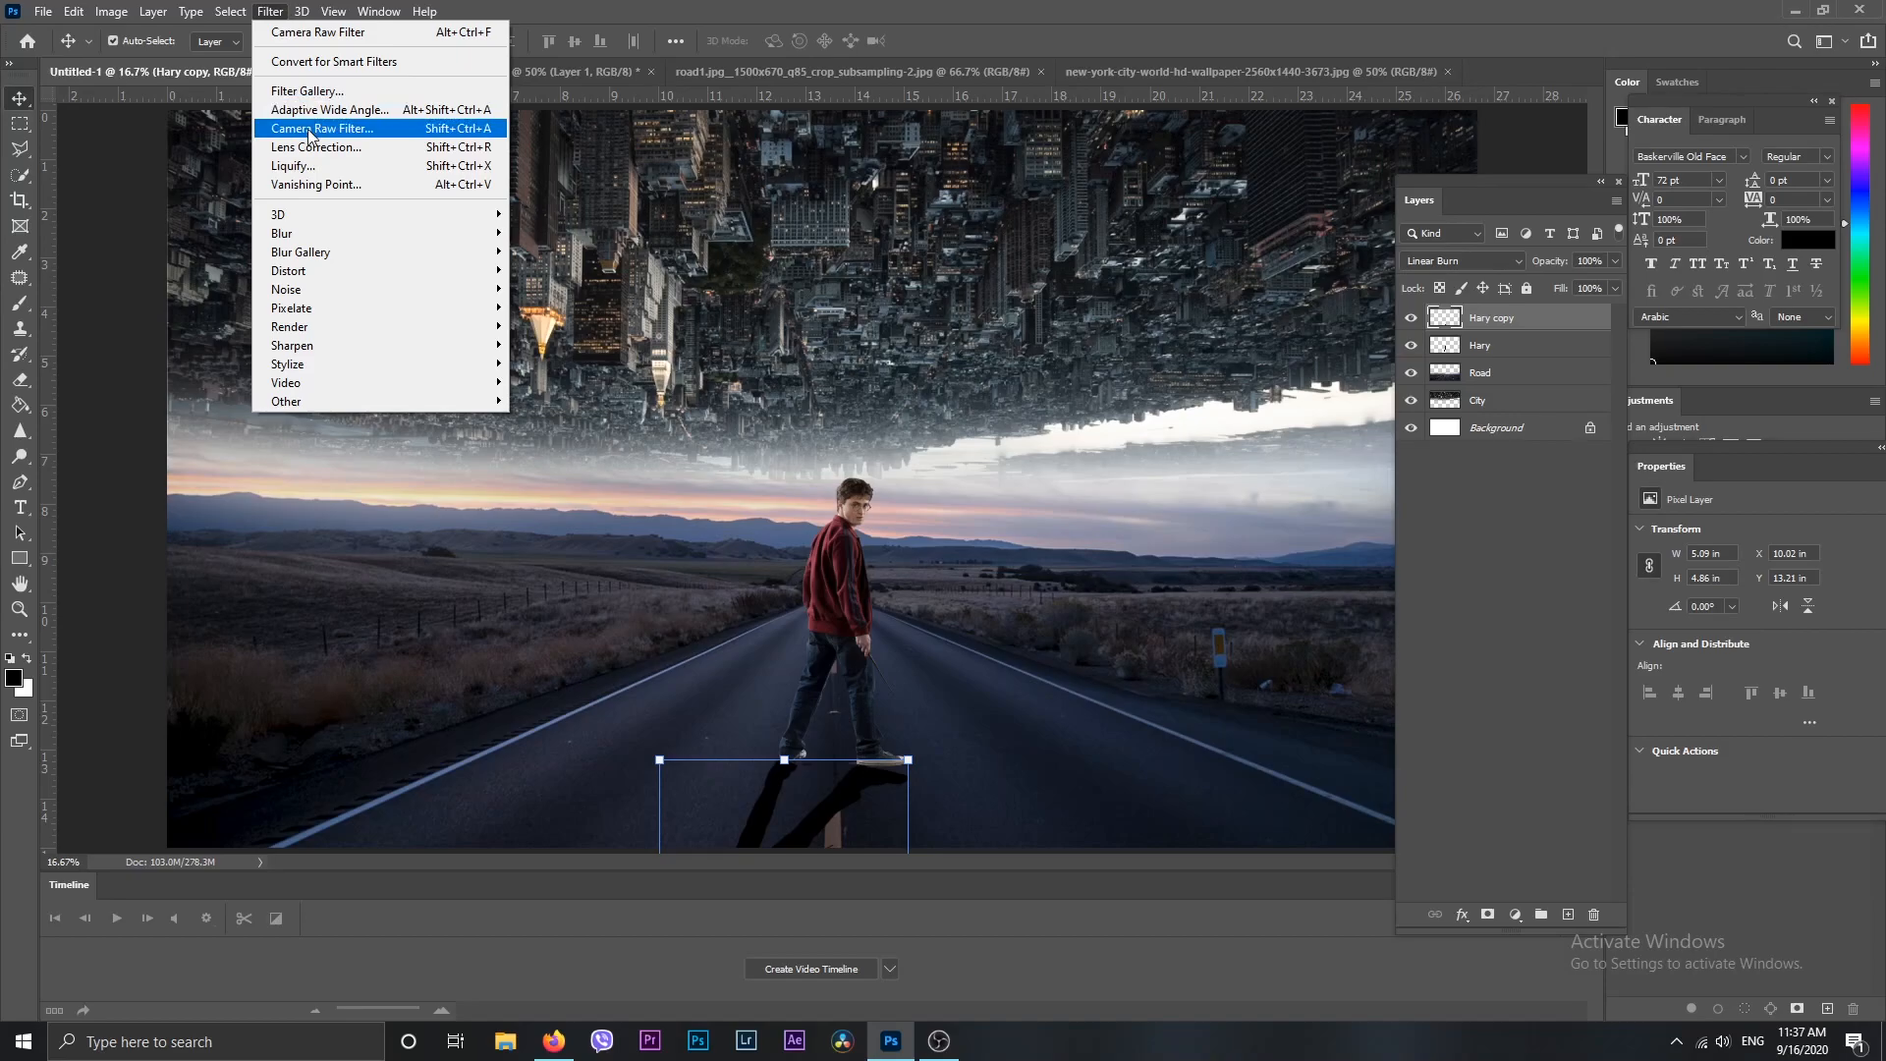
mouse_move(313, 234)
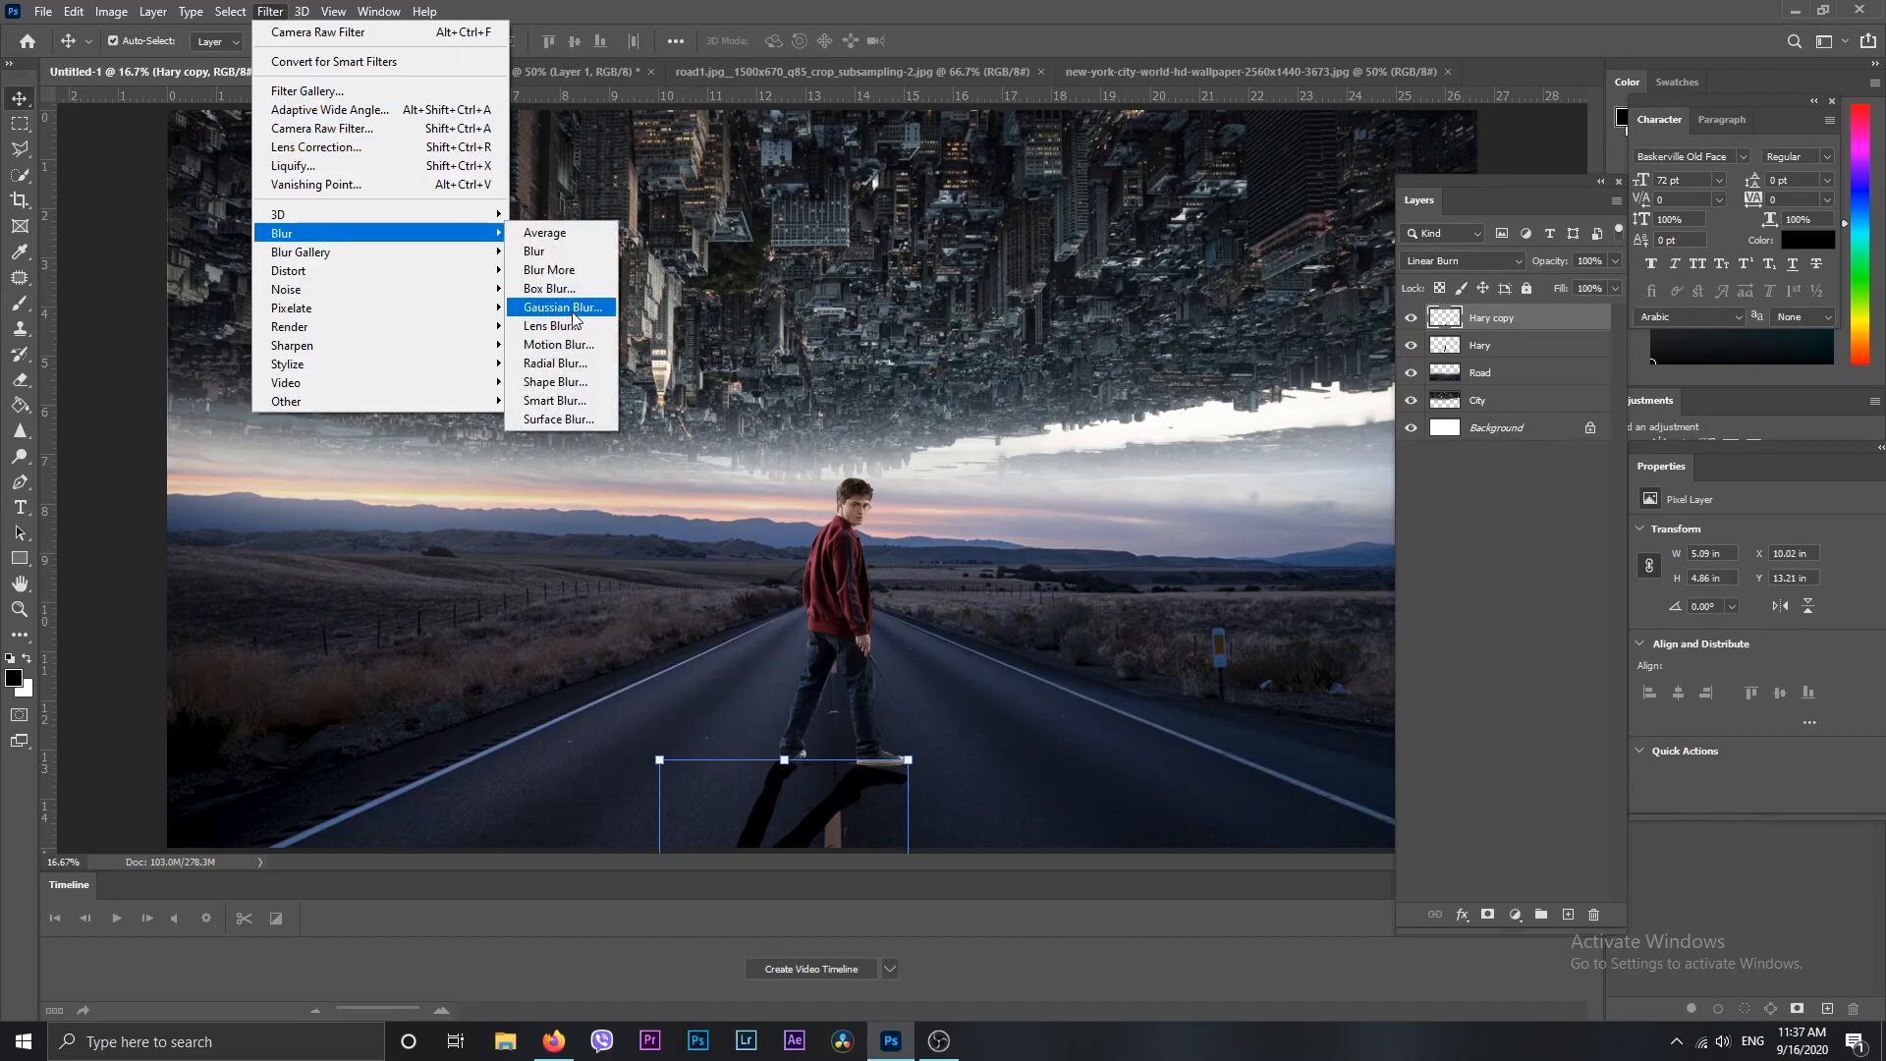
click(574, 313)
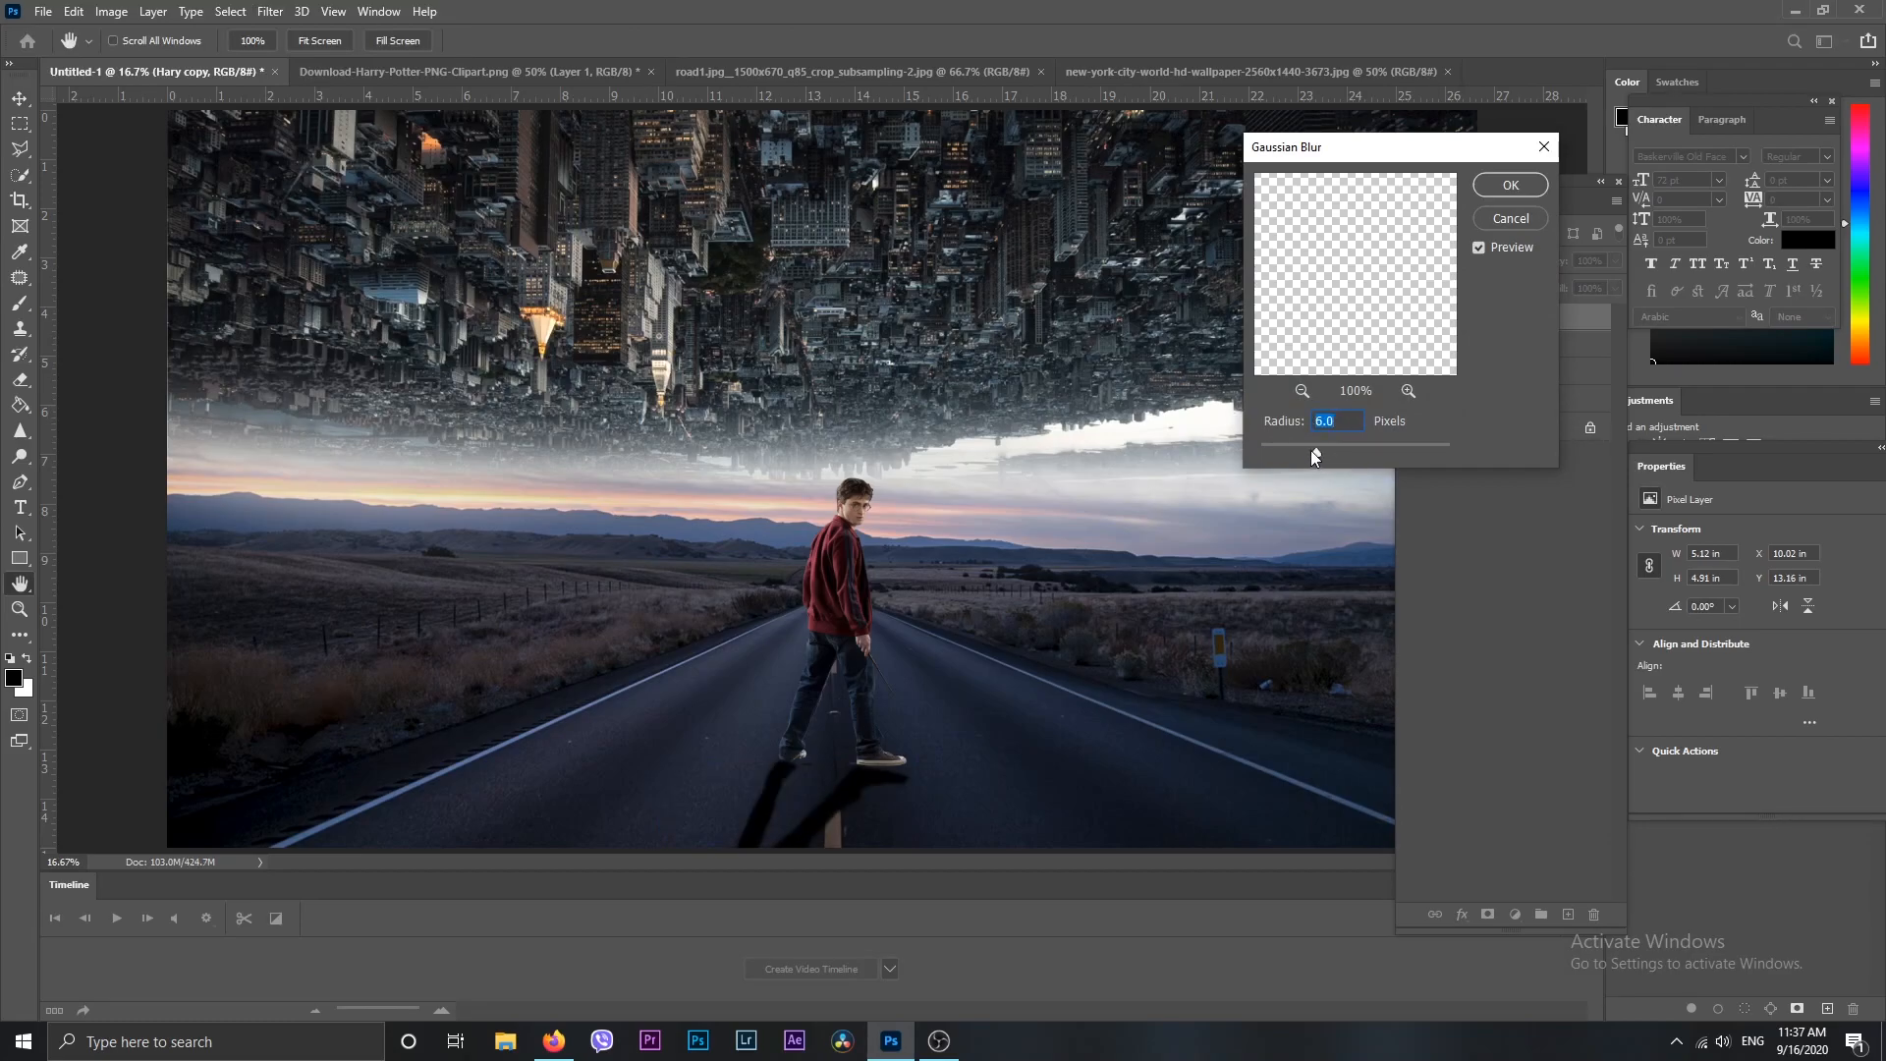
click(1360, 450)
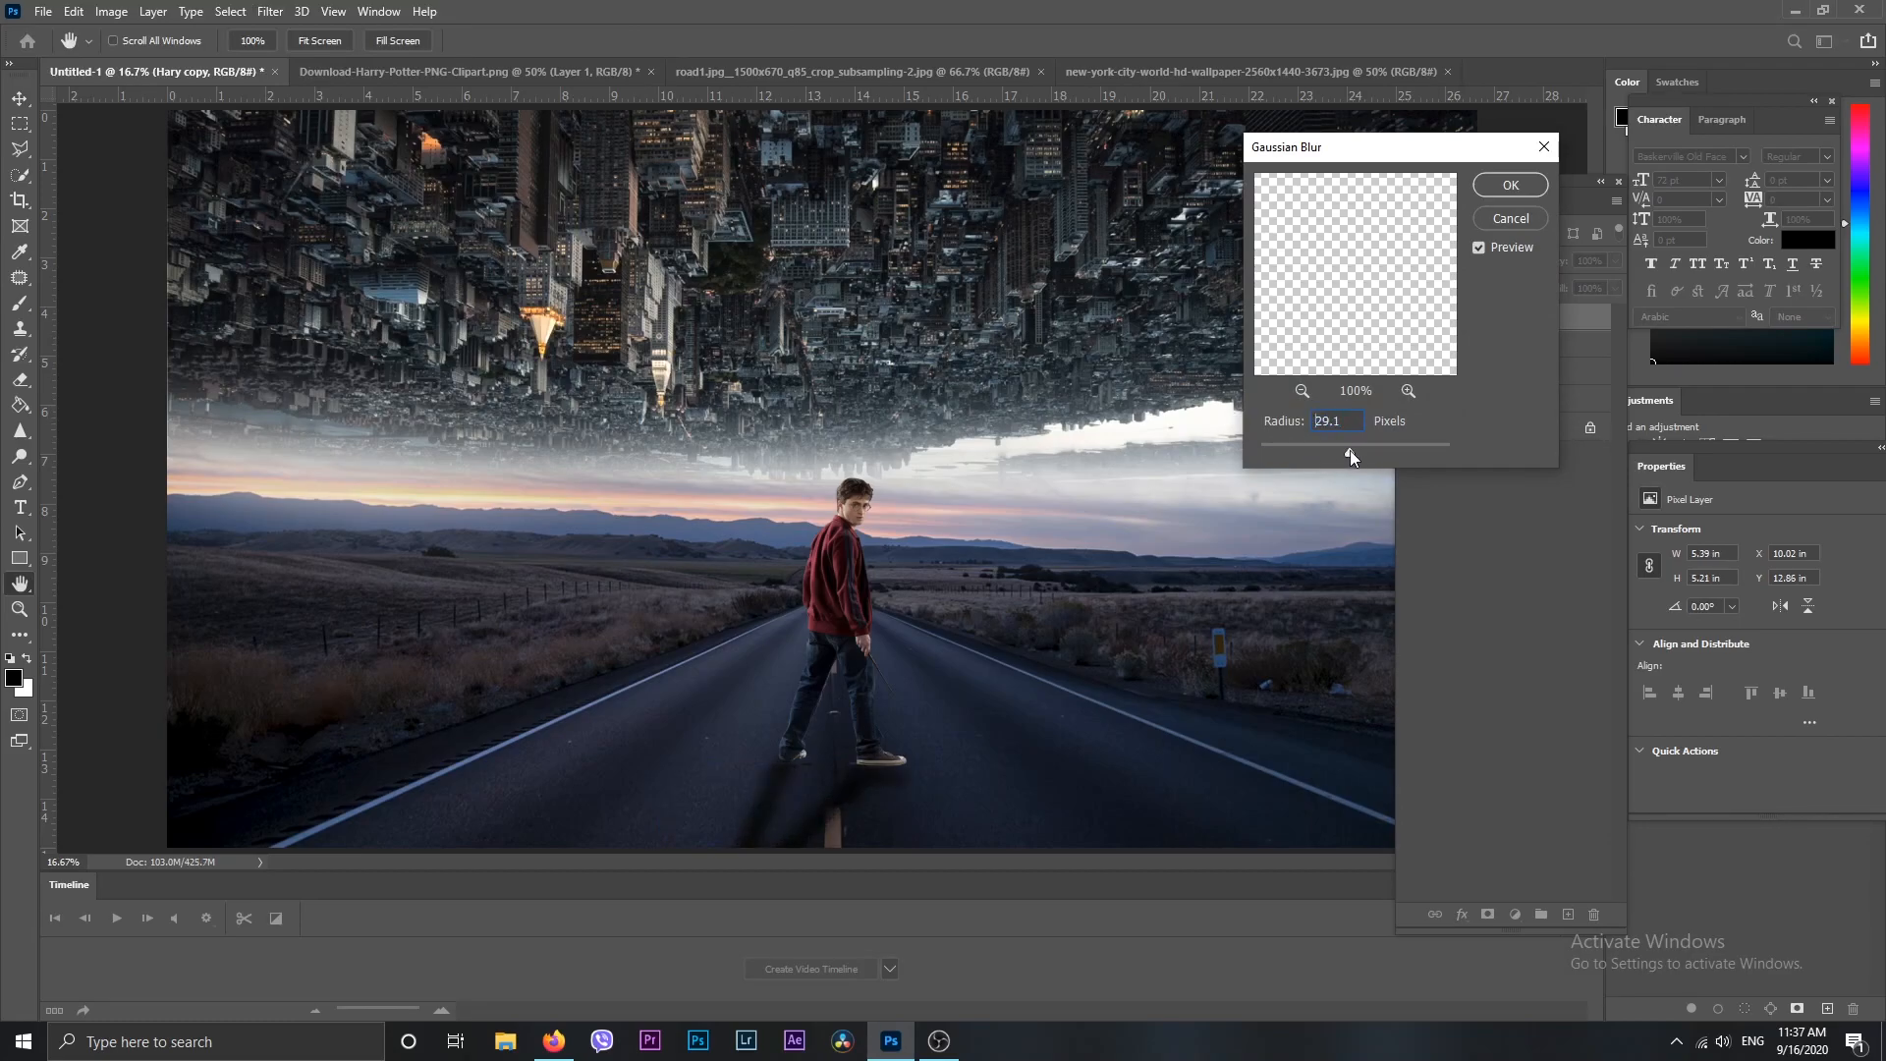
click(1509, 185)
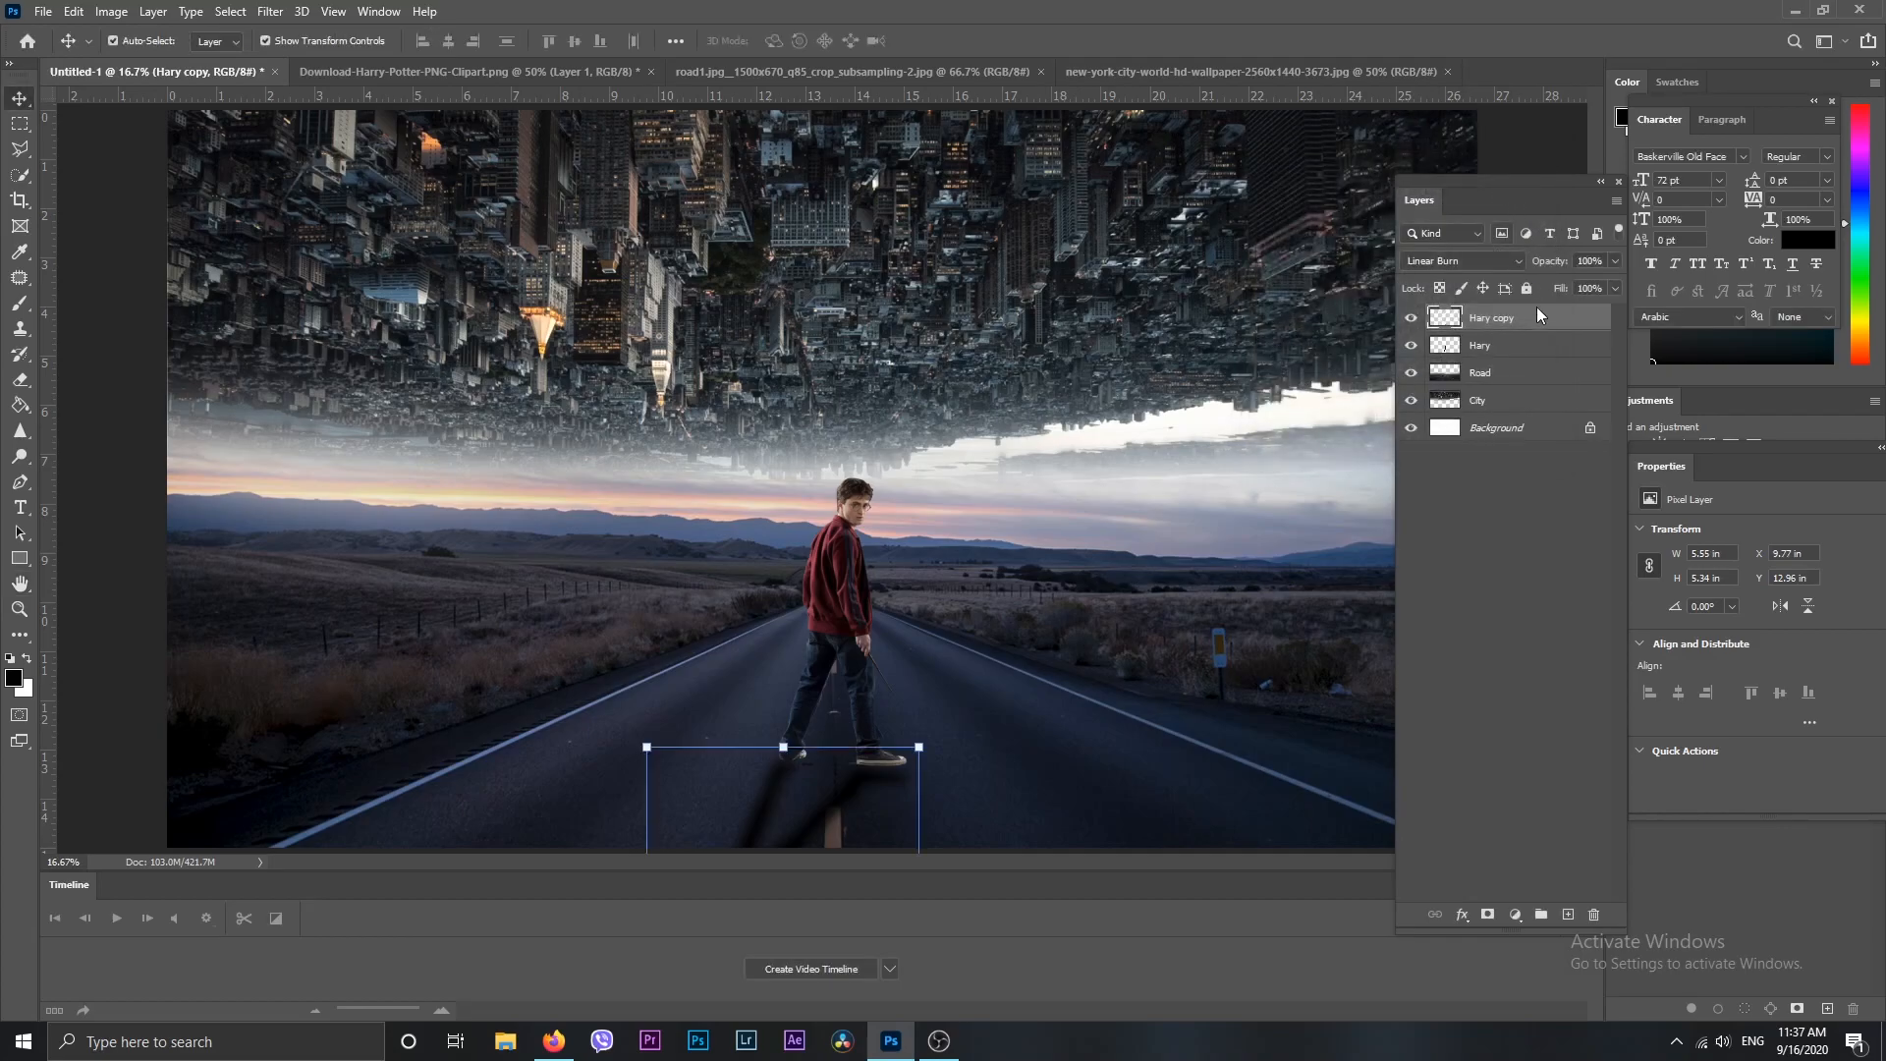
Lower the opacity of the Hary copy shadow layer to 79%
click(1614, 262)
click(1615, 263)
click(1549, 500)
Try merging the Hary and Hary copy layers, undo each merge, and clear the layer selection
click(1488, 320)
ctrl+click(1482, 349)
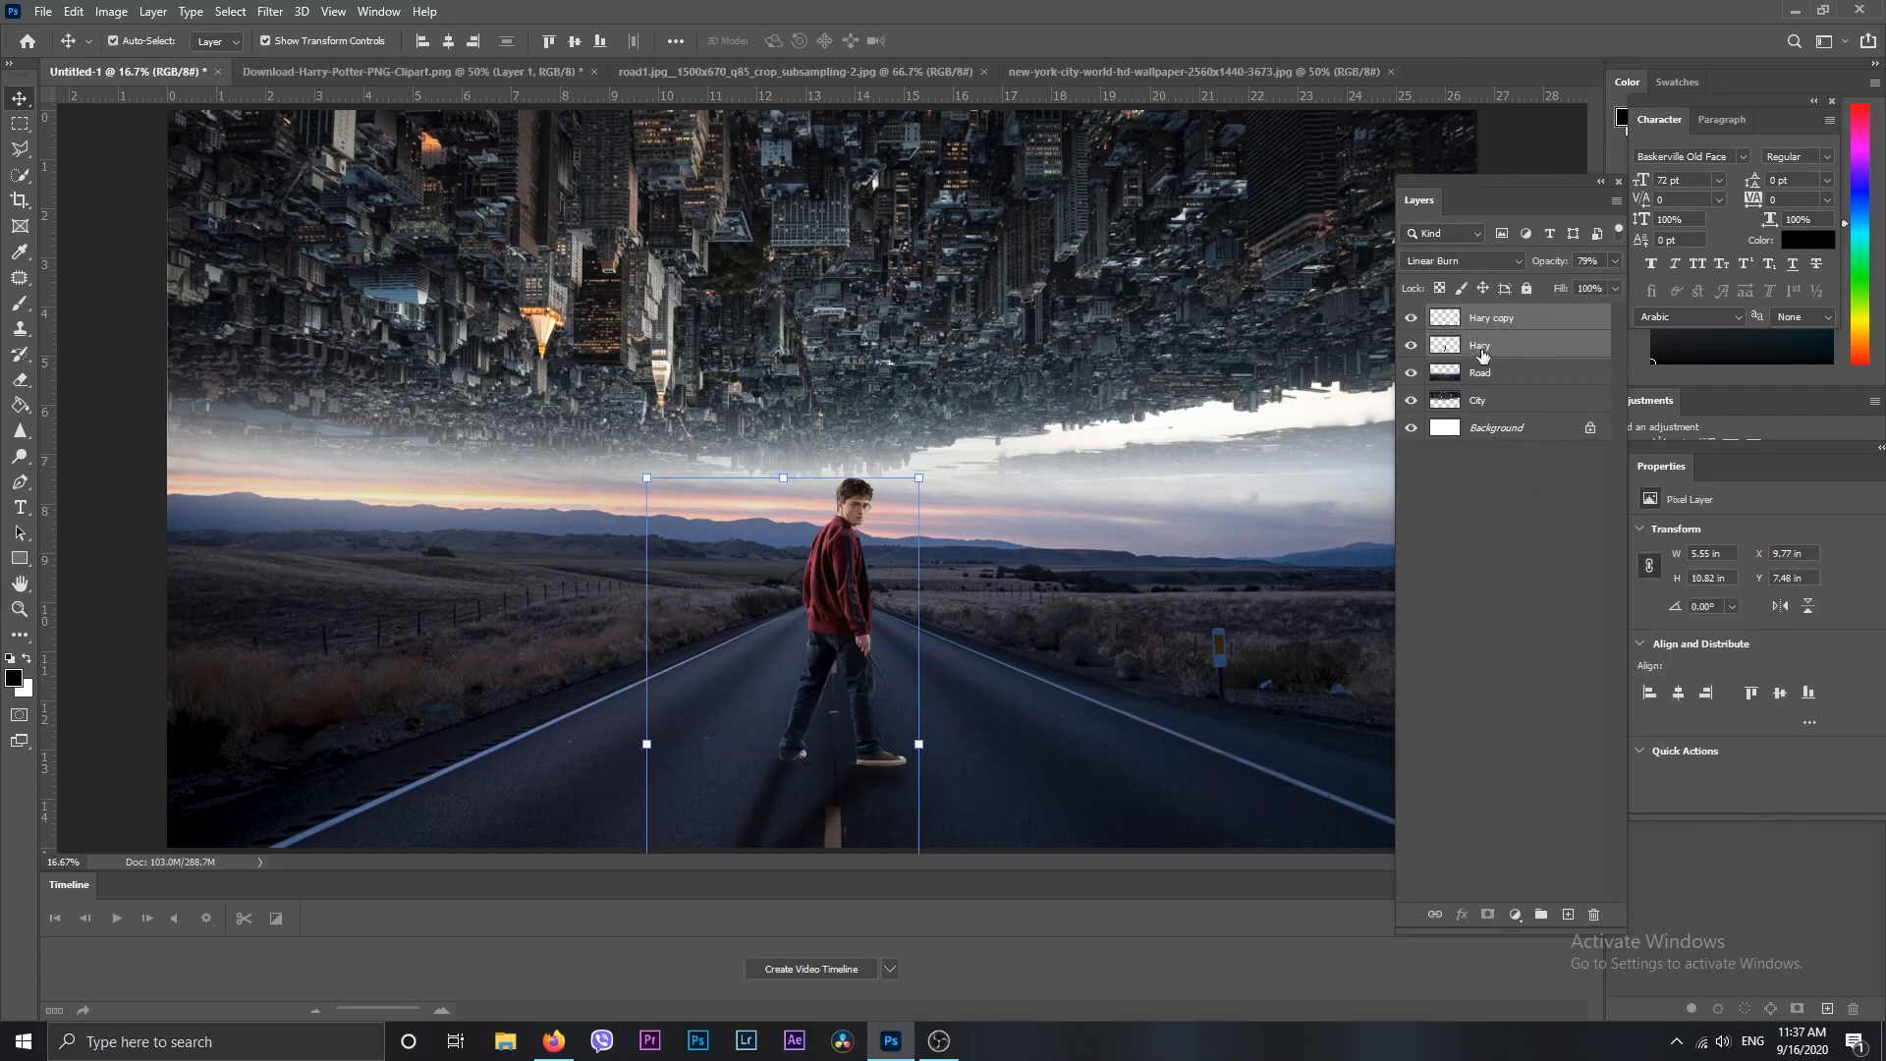
key(ctrl+e)
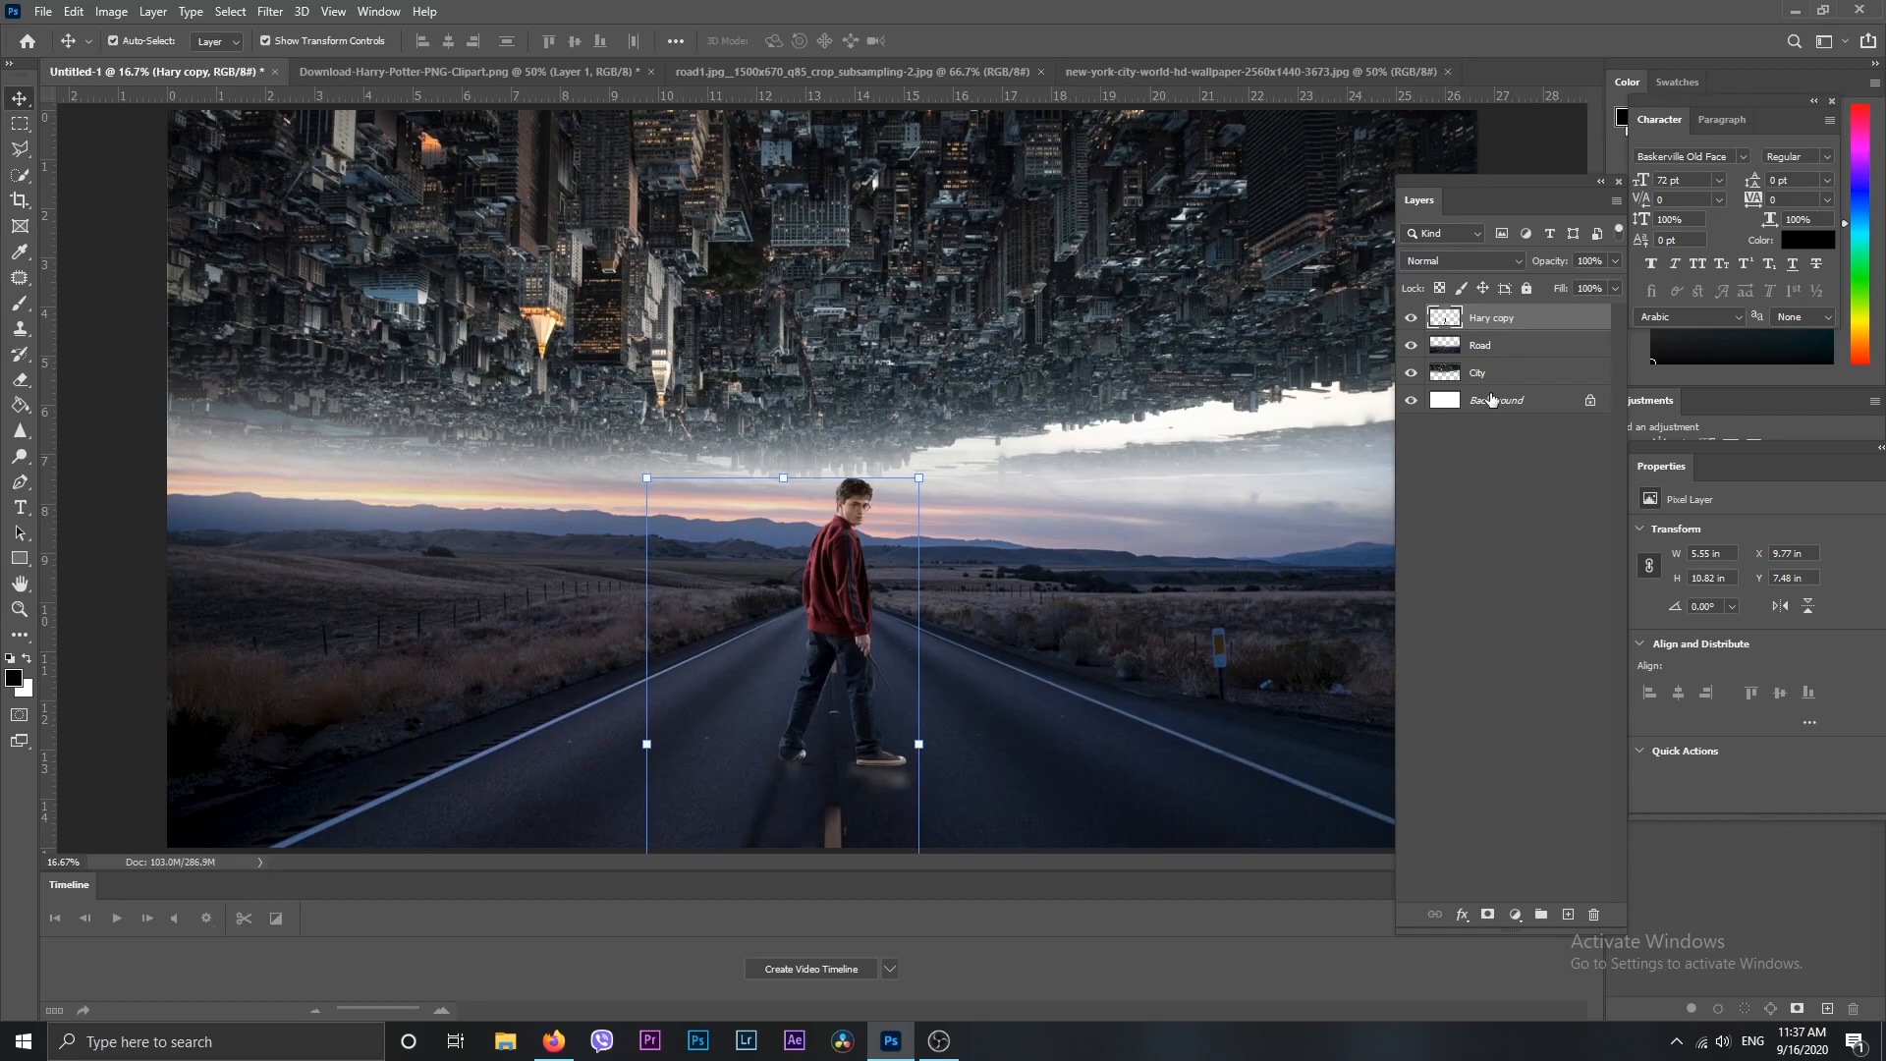
key(ctrl+z)
click(1491, 375)
click(1492, 345)
ctrl+click(1492, 324)
key(ctrl+e)
key(ctrl+z)
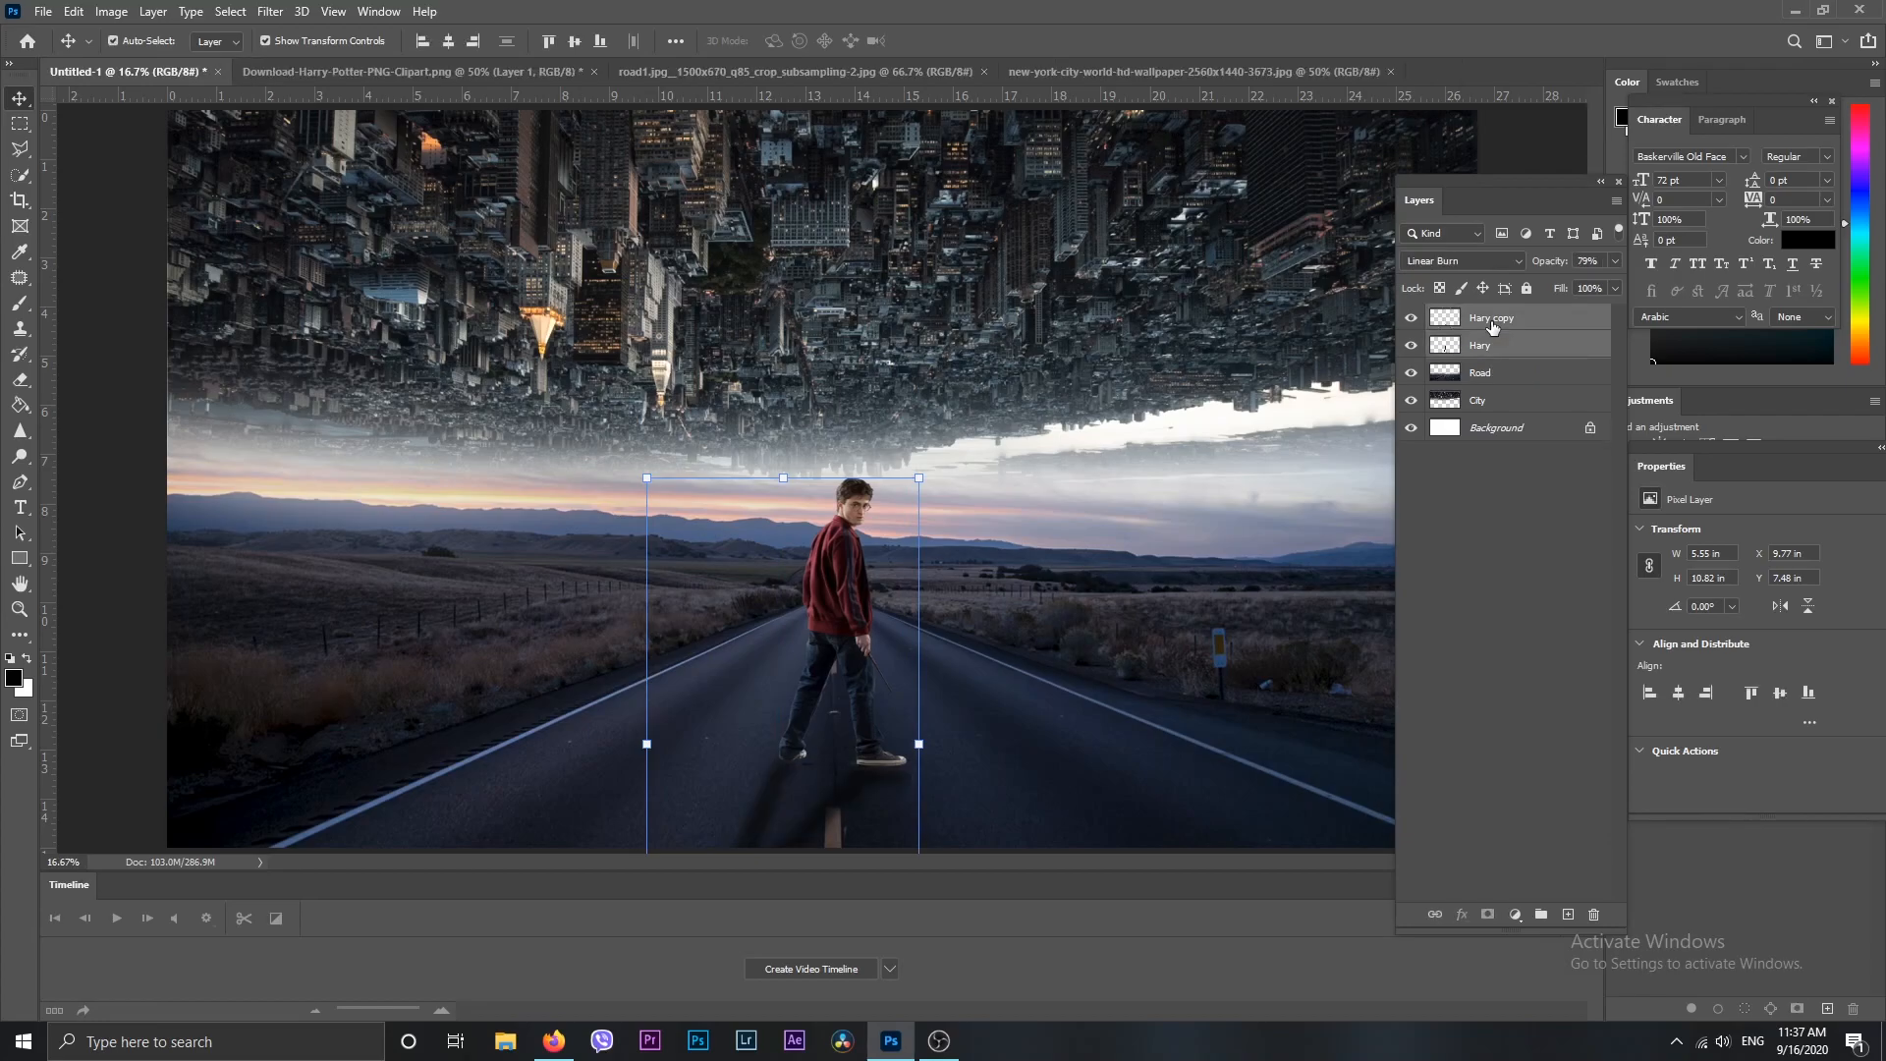
click(1511, 511)
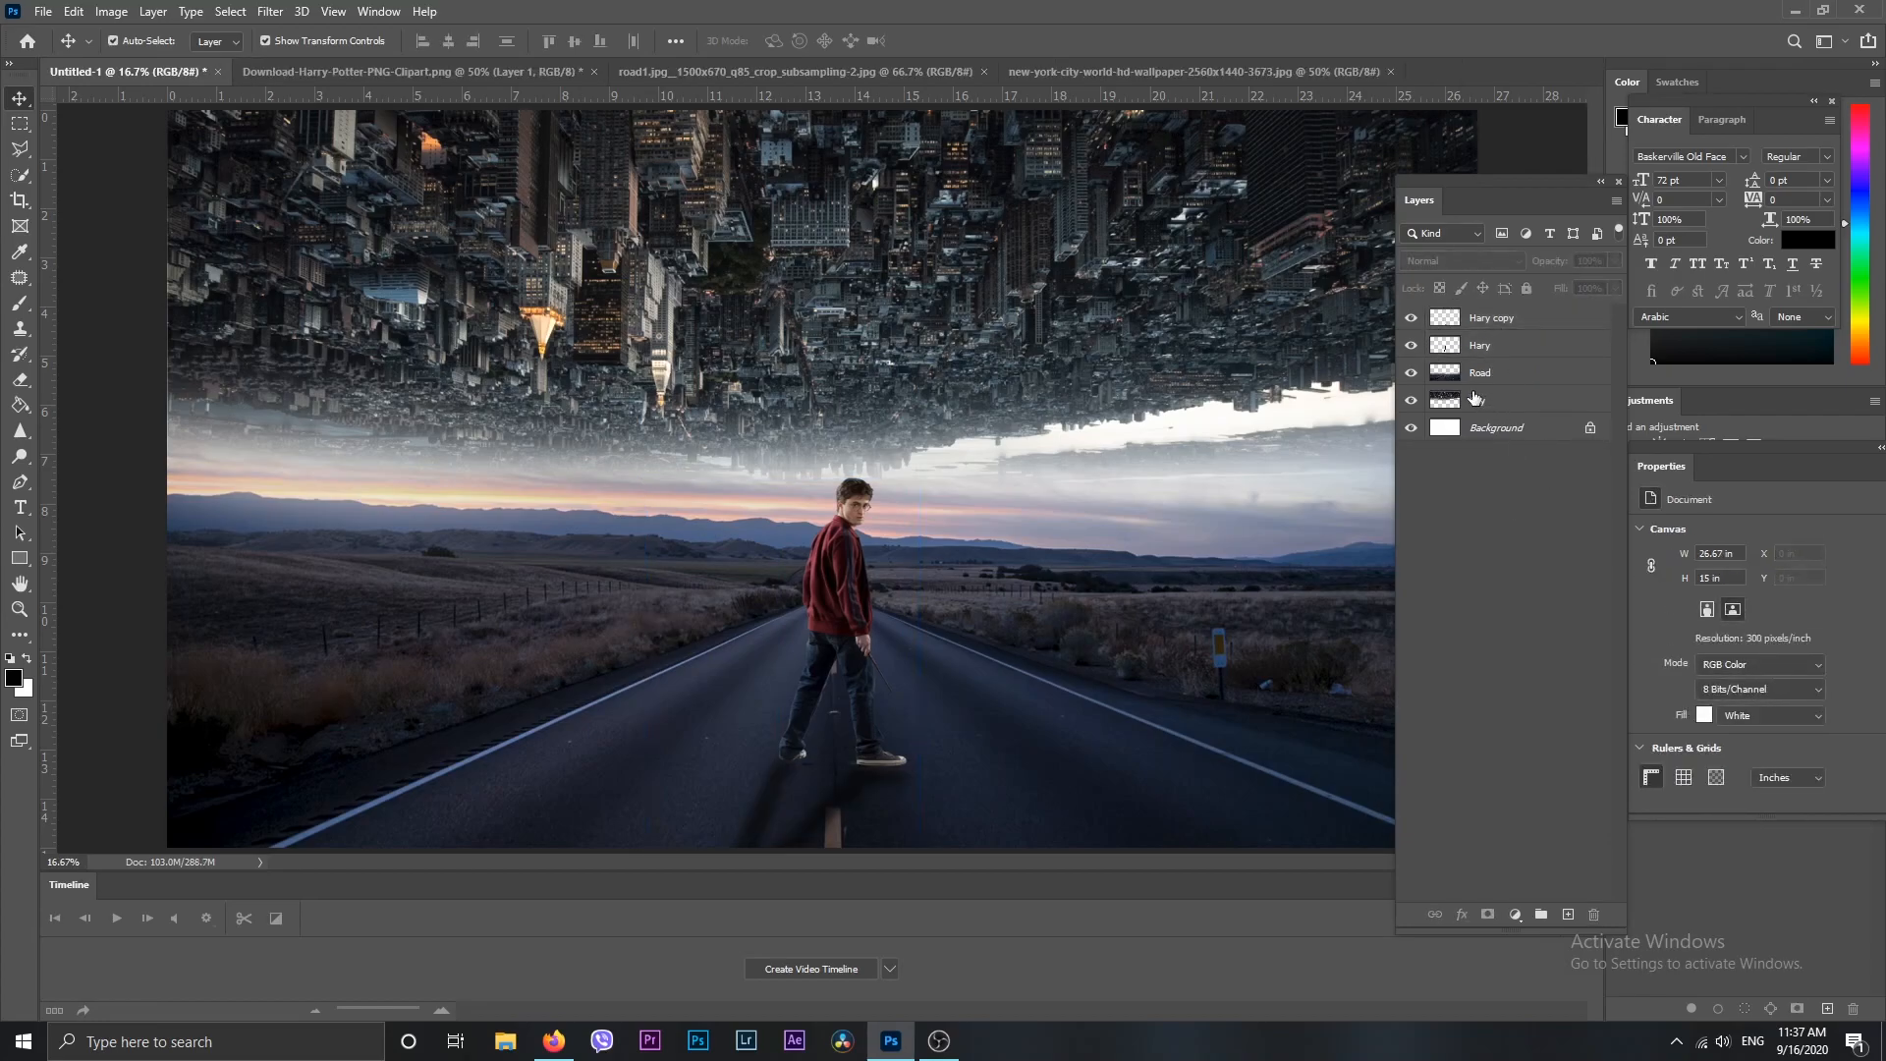
Merge the City, Road, Hary and Hary copy layers into one layer above the Background
click(1477, 410)
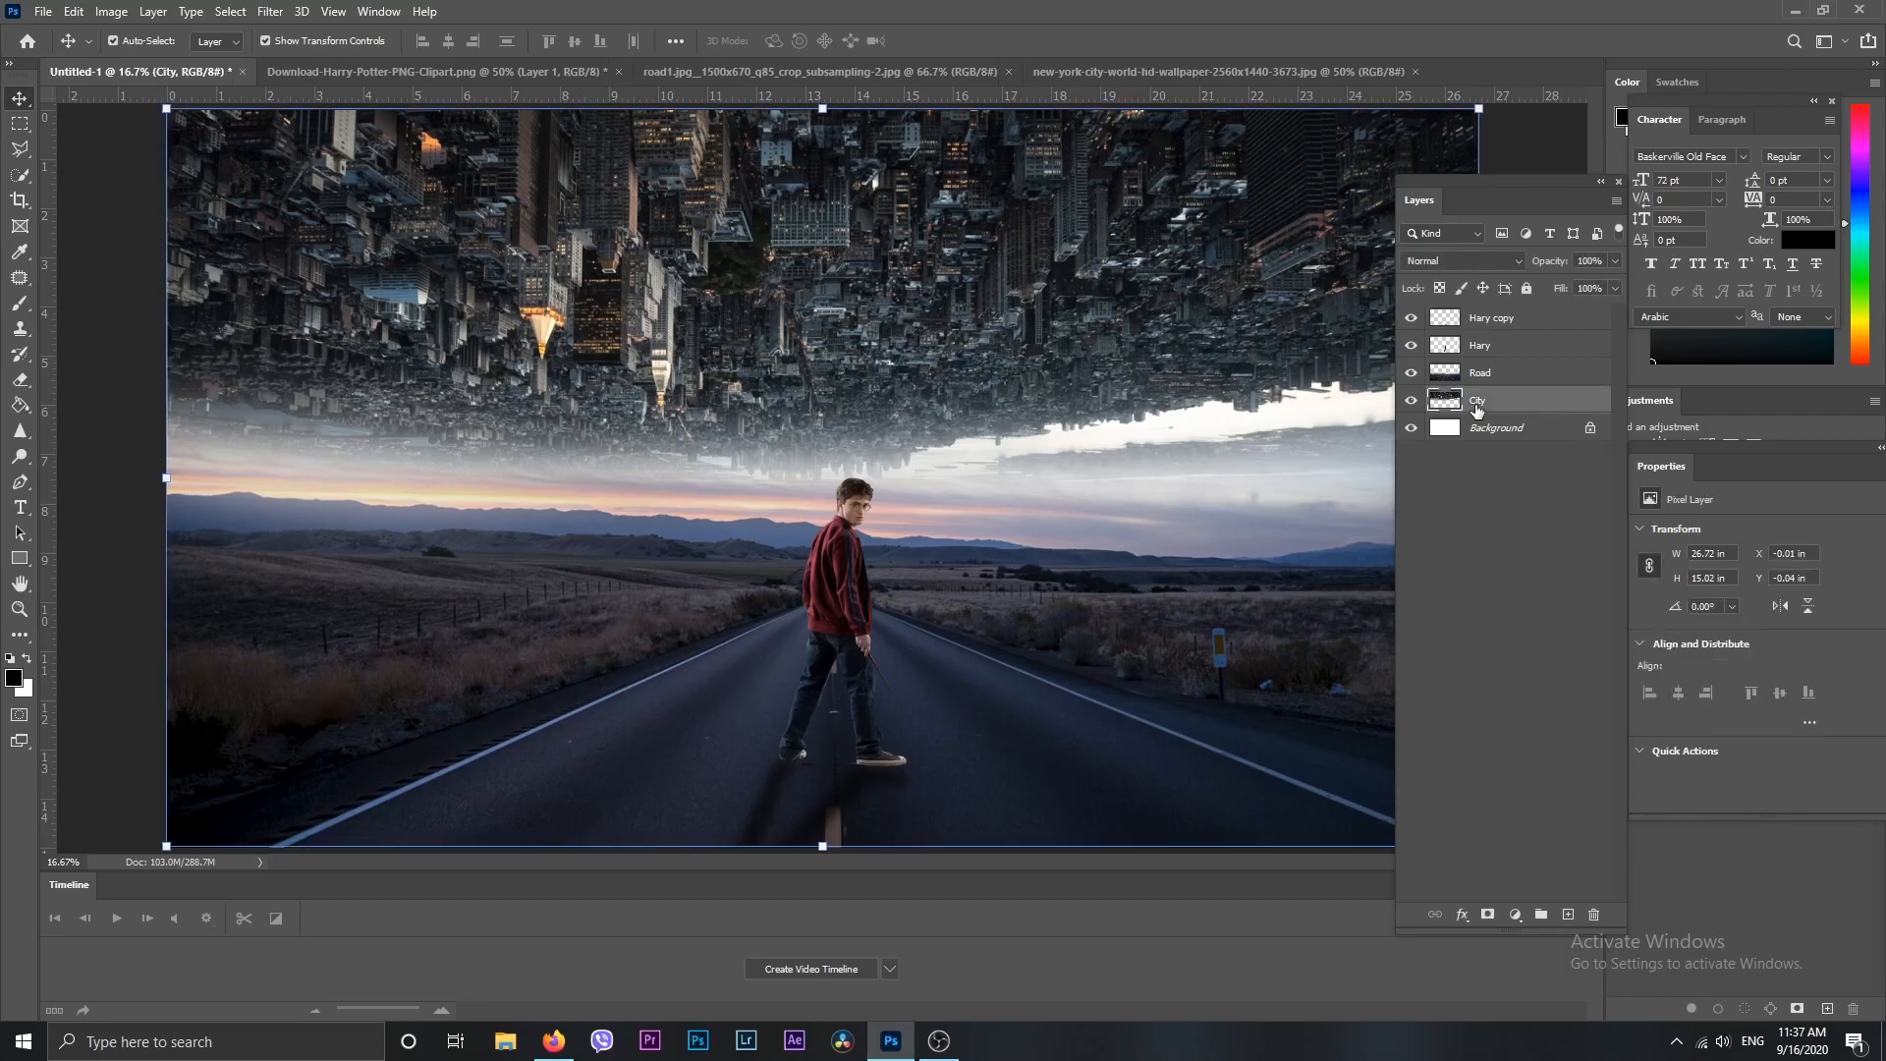
ctrl+click(1480, 377)
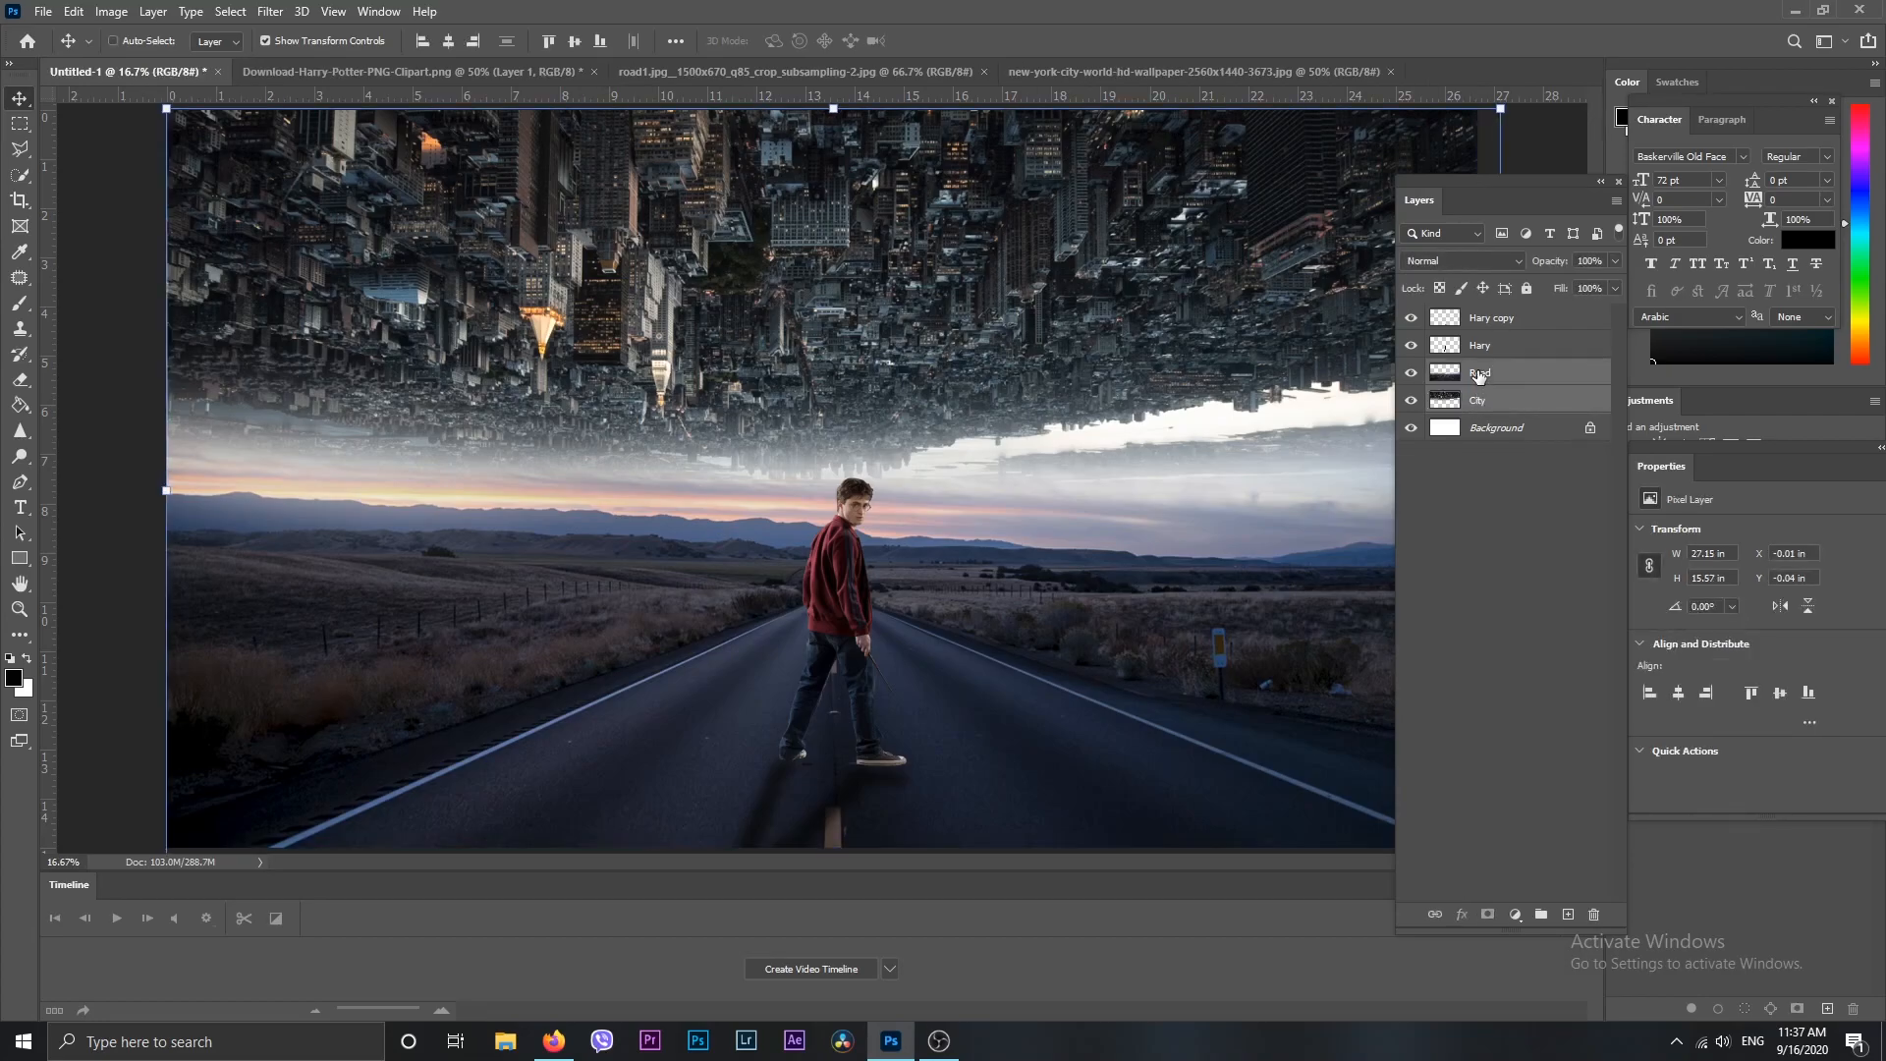
ctrl+click(1479, 350)
ctrl+click(1483, 319)
key(ctrl+e)
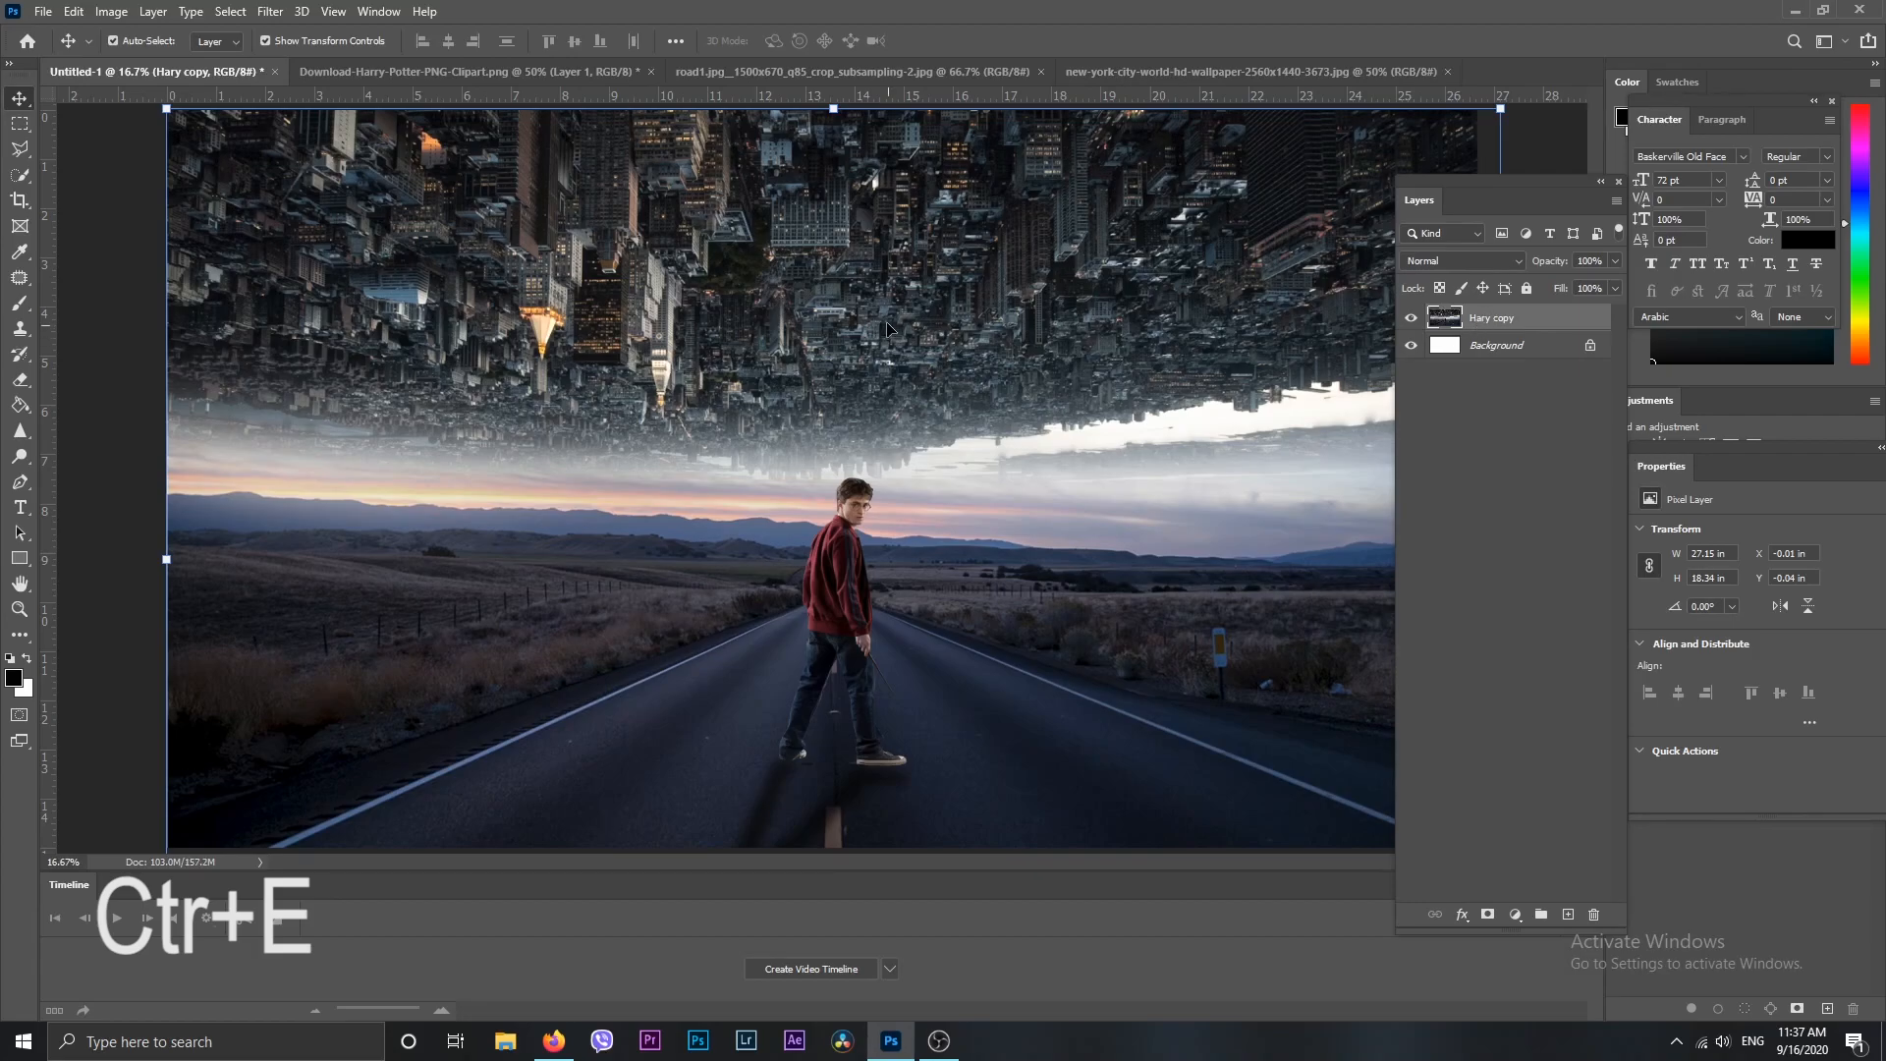
Open the Camera Raw filter and set Temperature -16, Exposure -0.50, Contrast +10, Highlights -13, Shadows +27, Blacks -19 and Texture +11
click(267, 12)
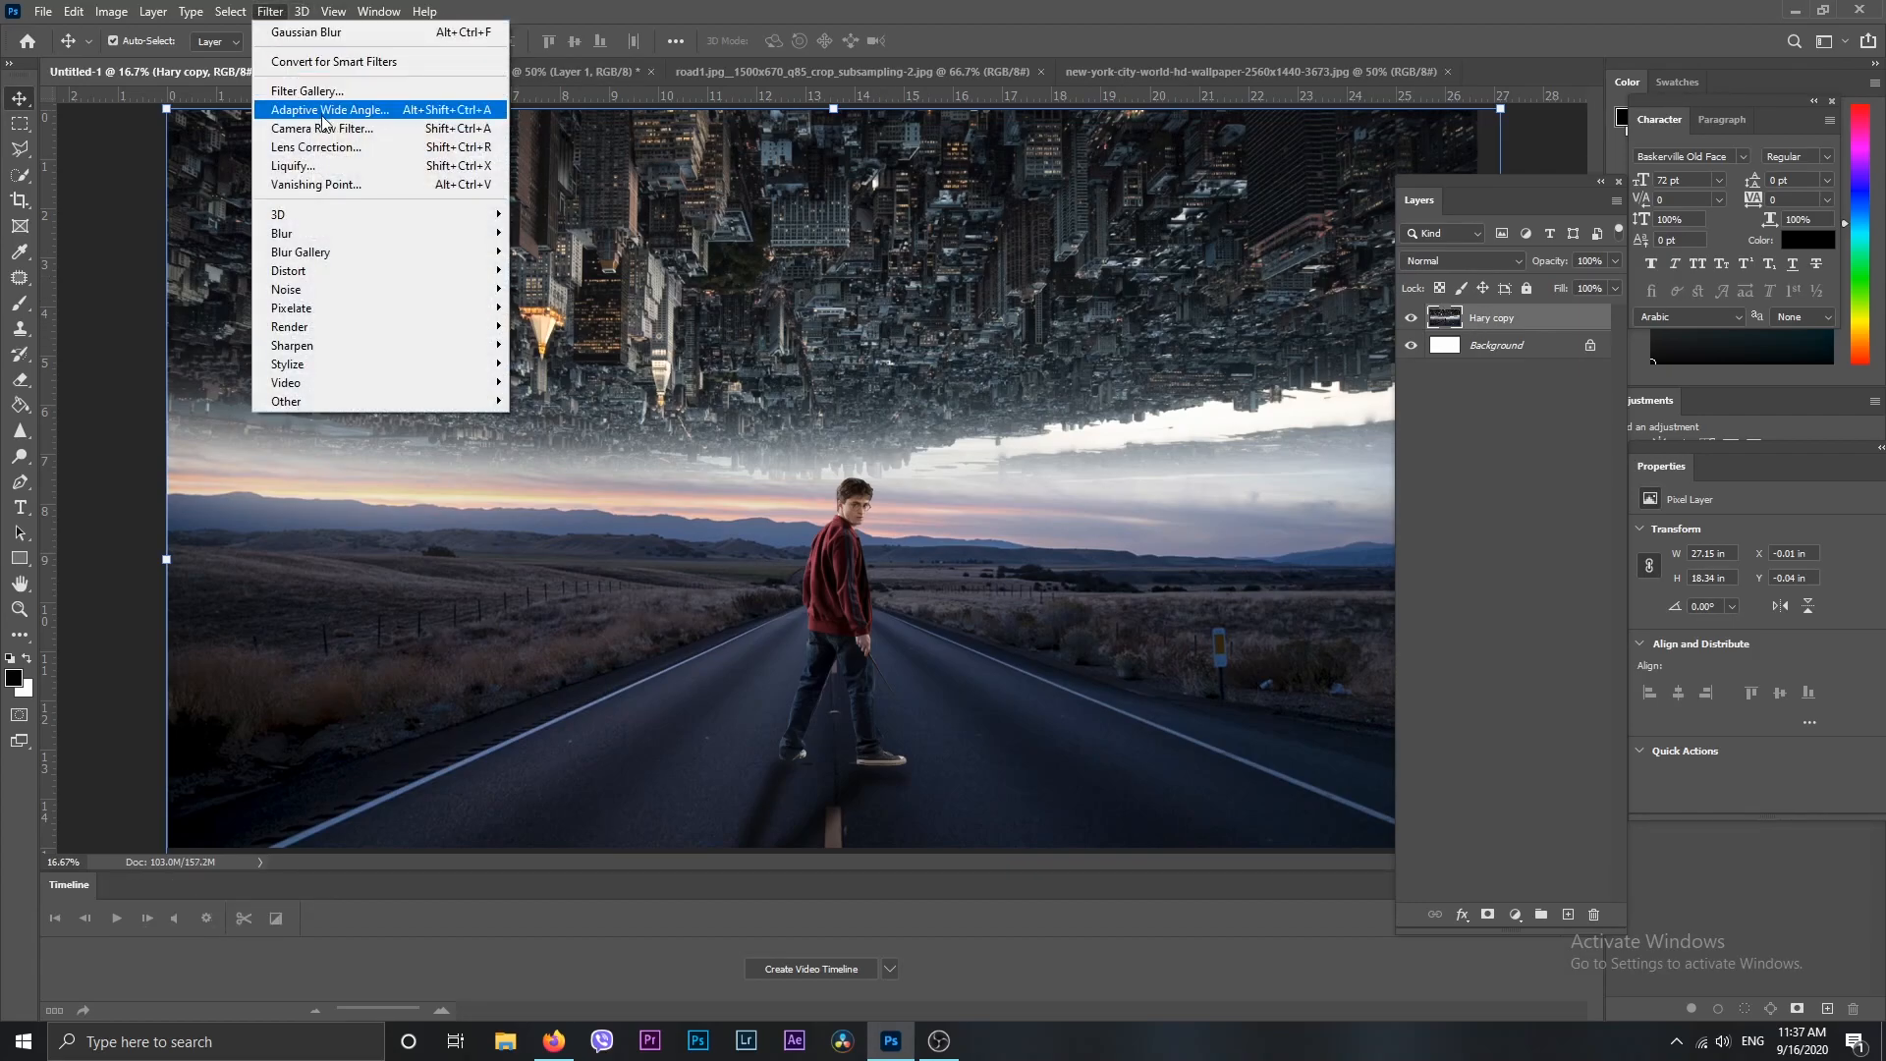
click(365, 132)
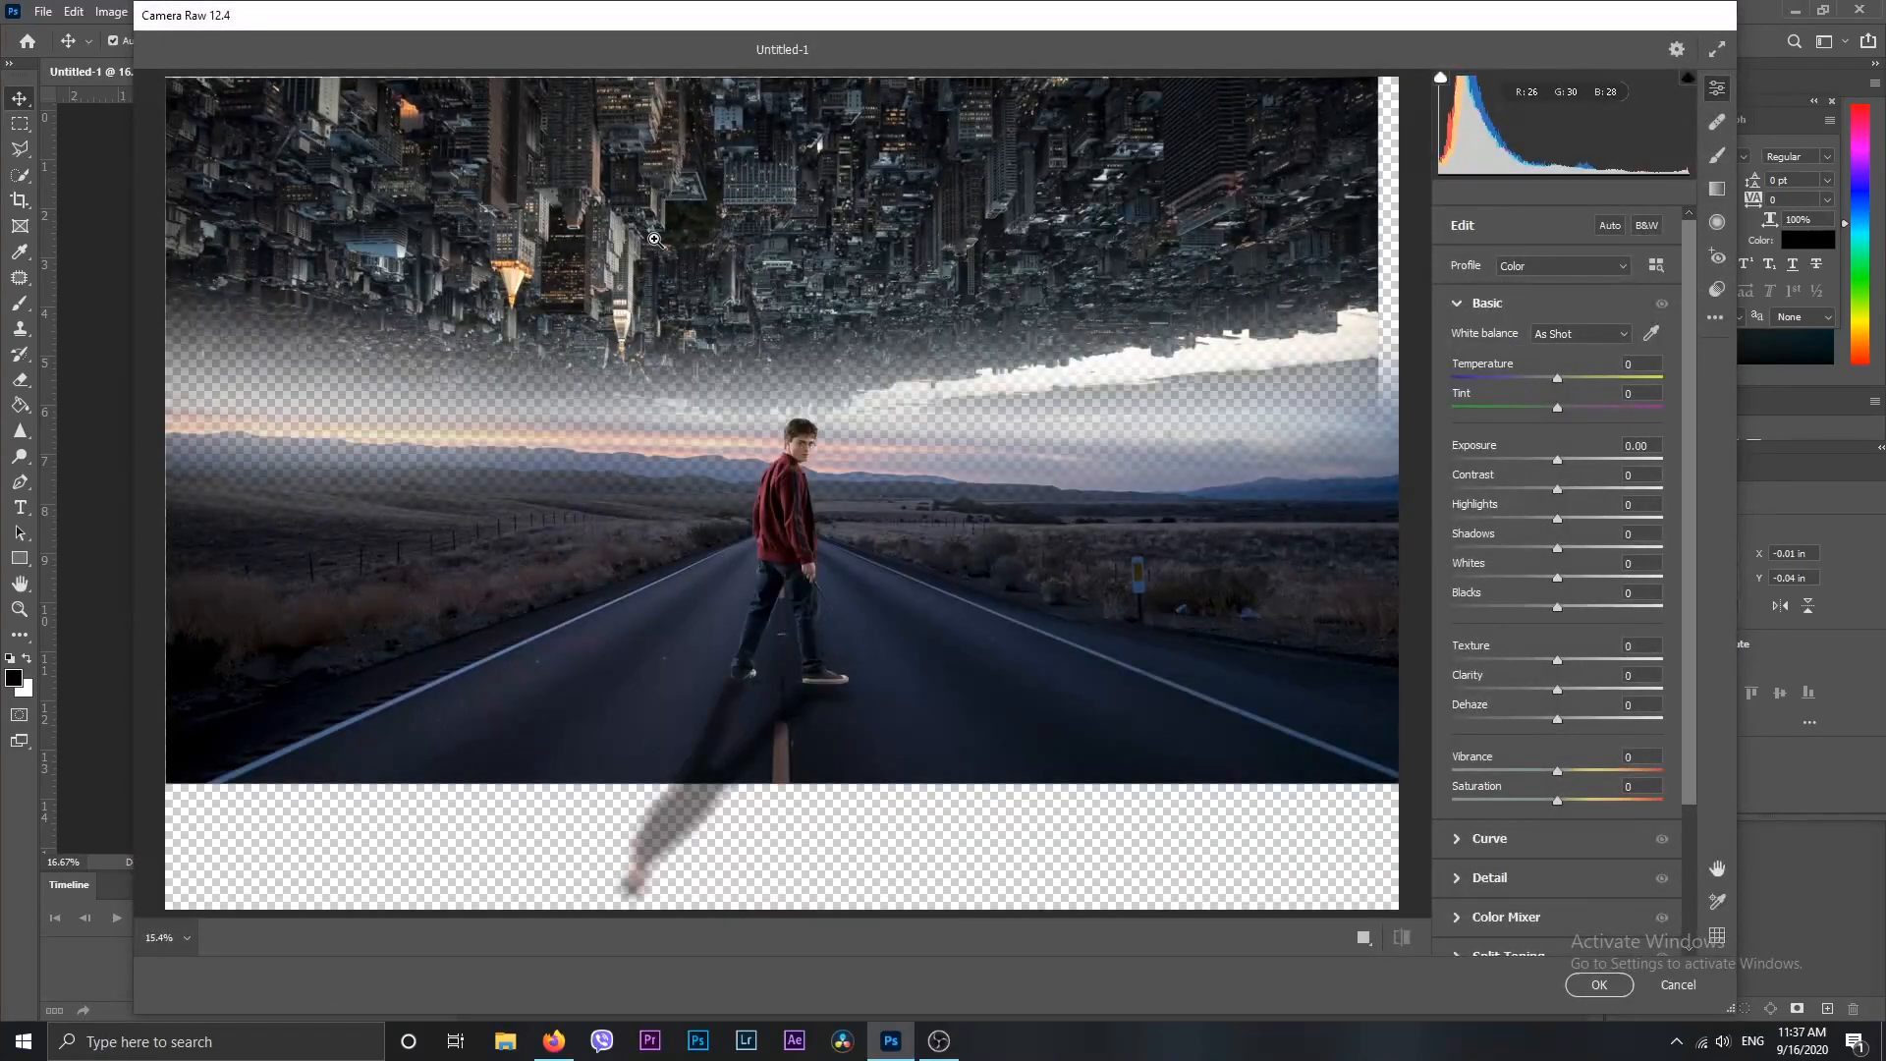
drag(1562, 380, 1540, 380)
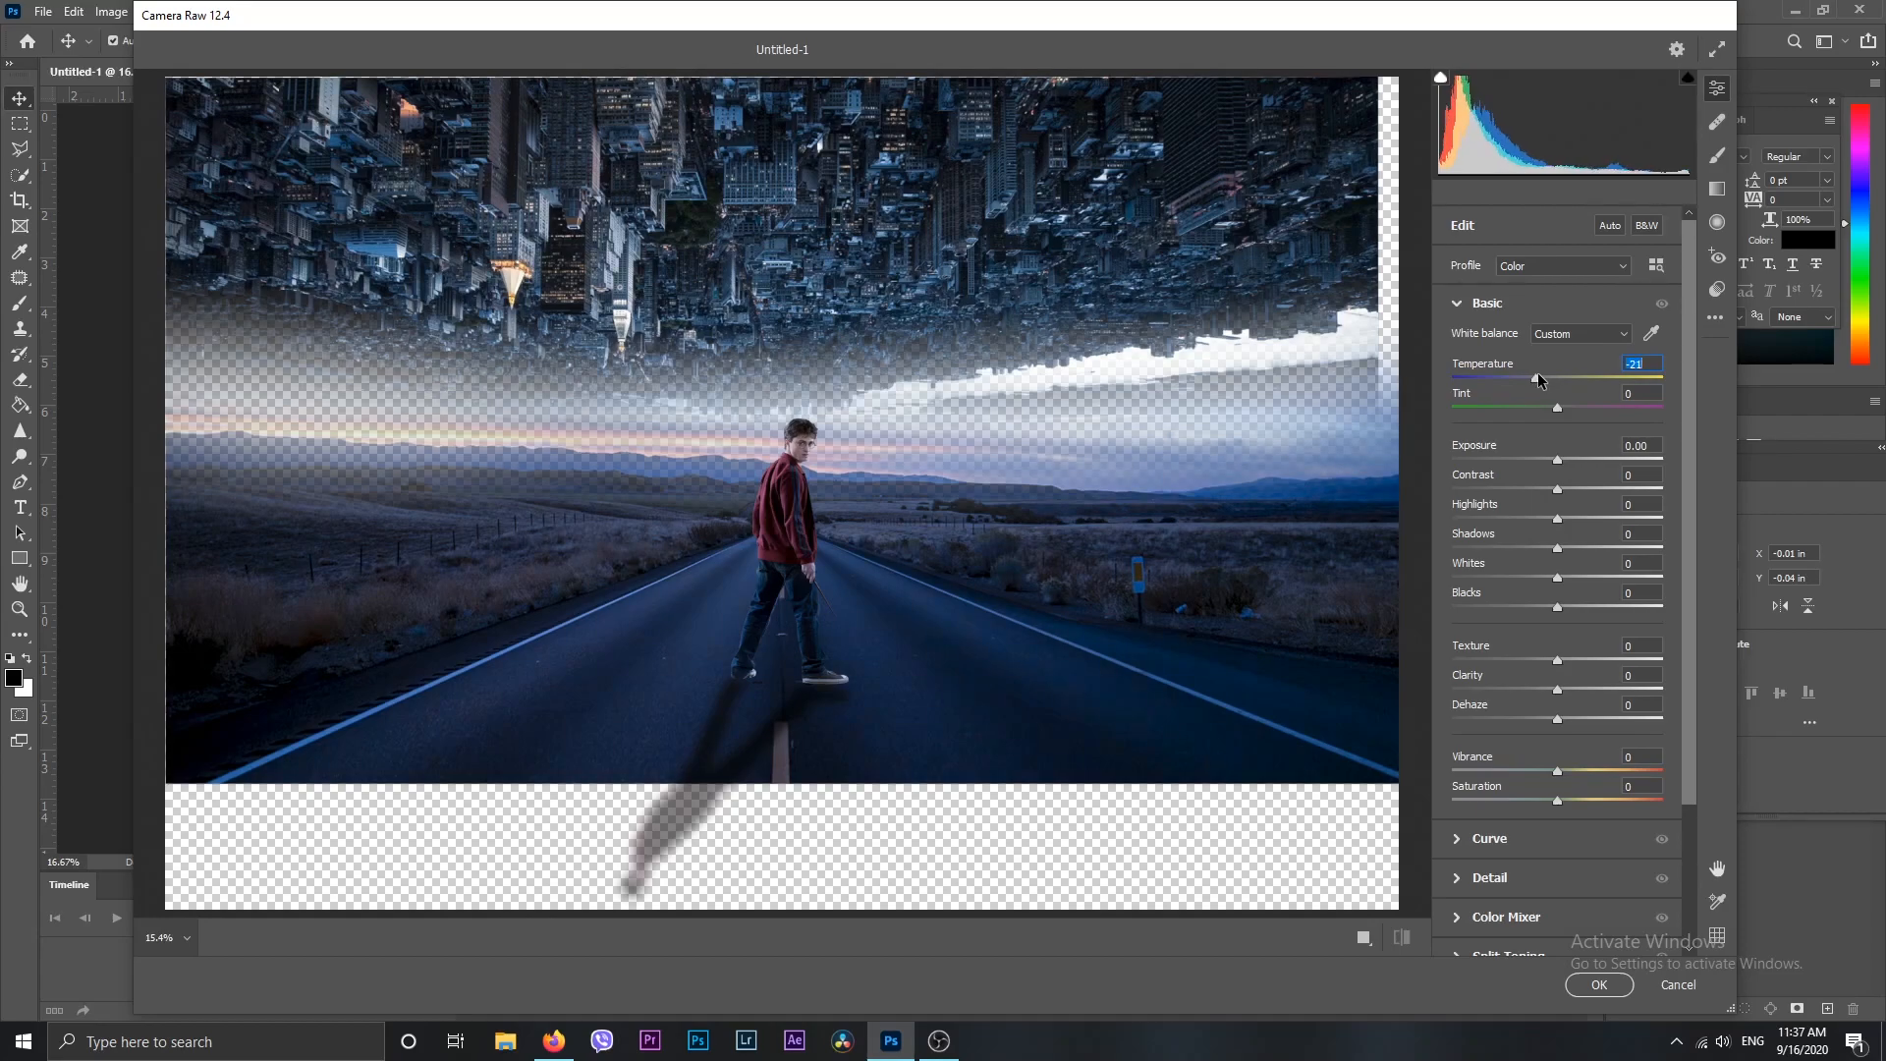
drag(1539, 382, 1545, 382)
drag(1558, 459, 1567, 661)
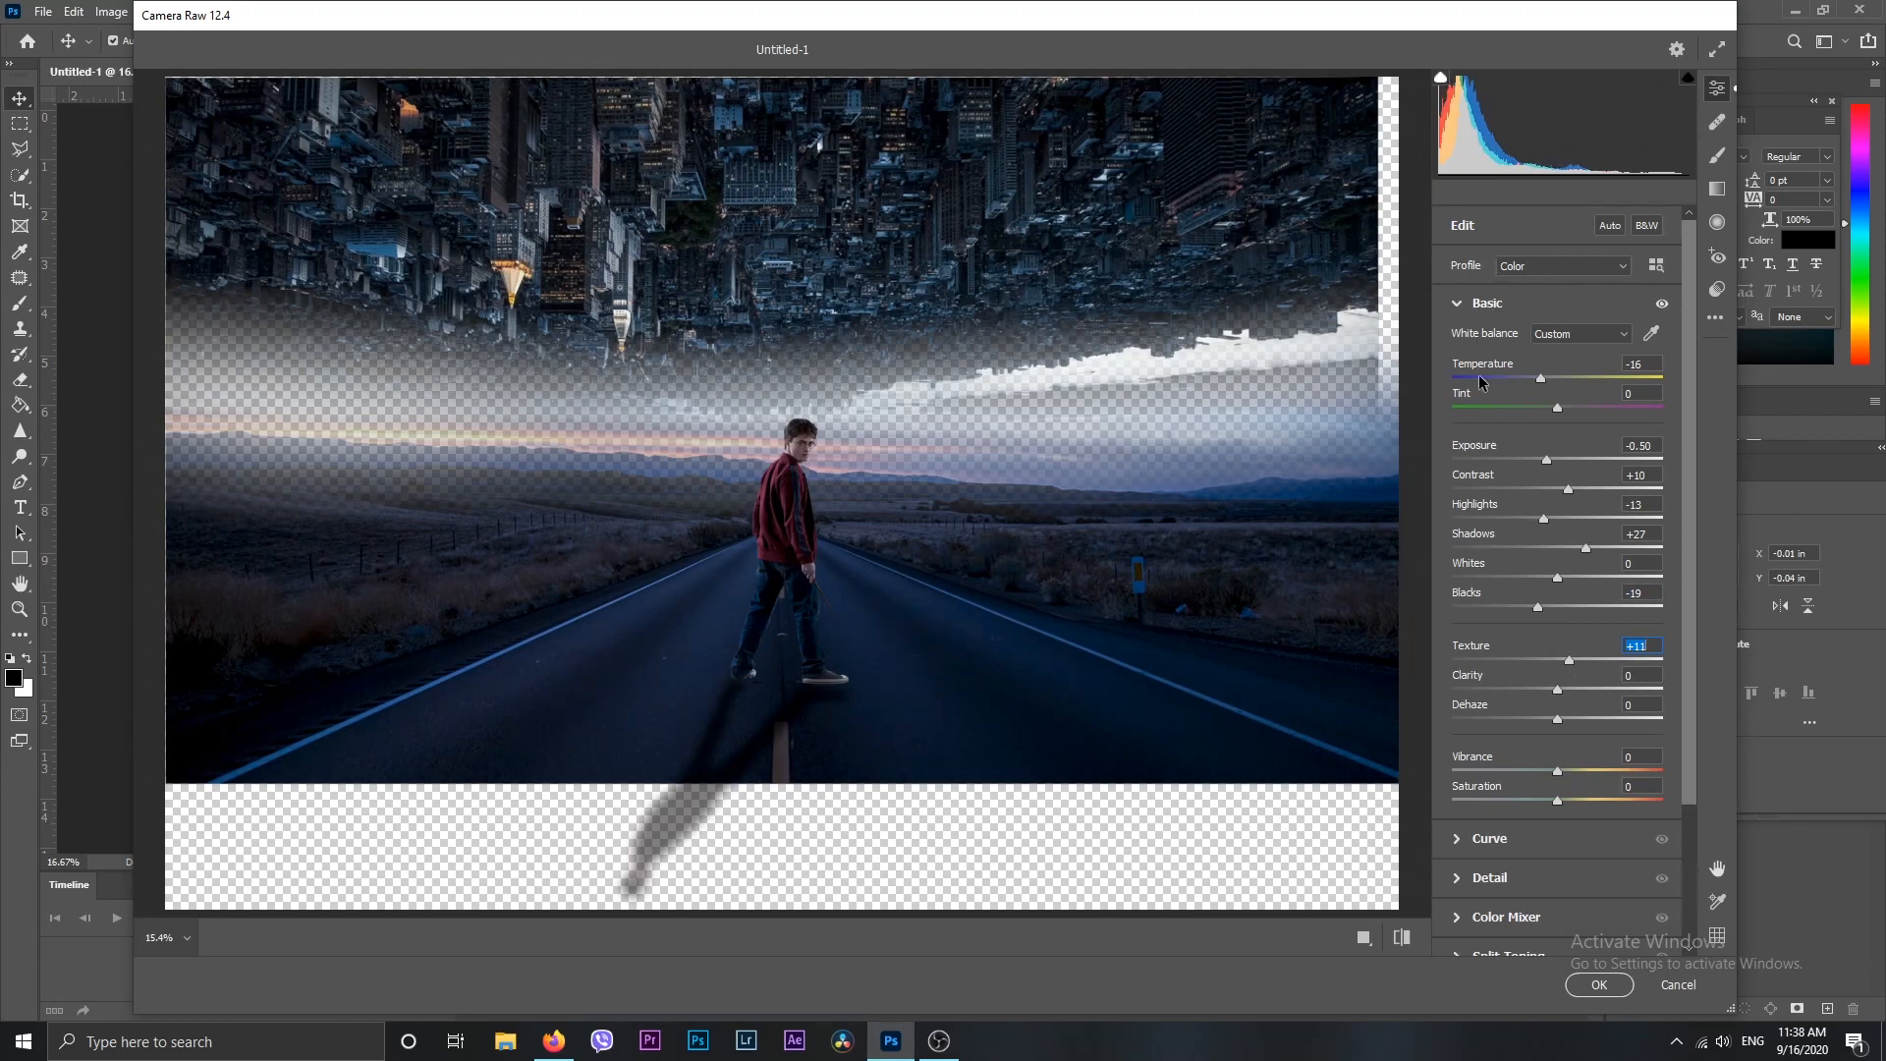
In the Color Mixer saturation, set Reds to +1, Yellows to -98, Greens and Aquas to -100, and Blues to -35
scroll(1479, 373, down, 3)
click(1503, 739)
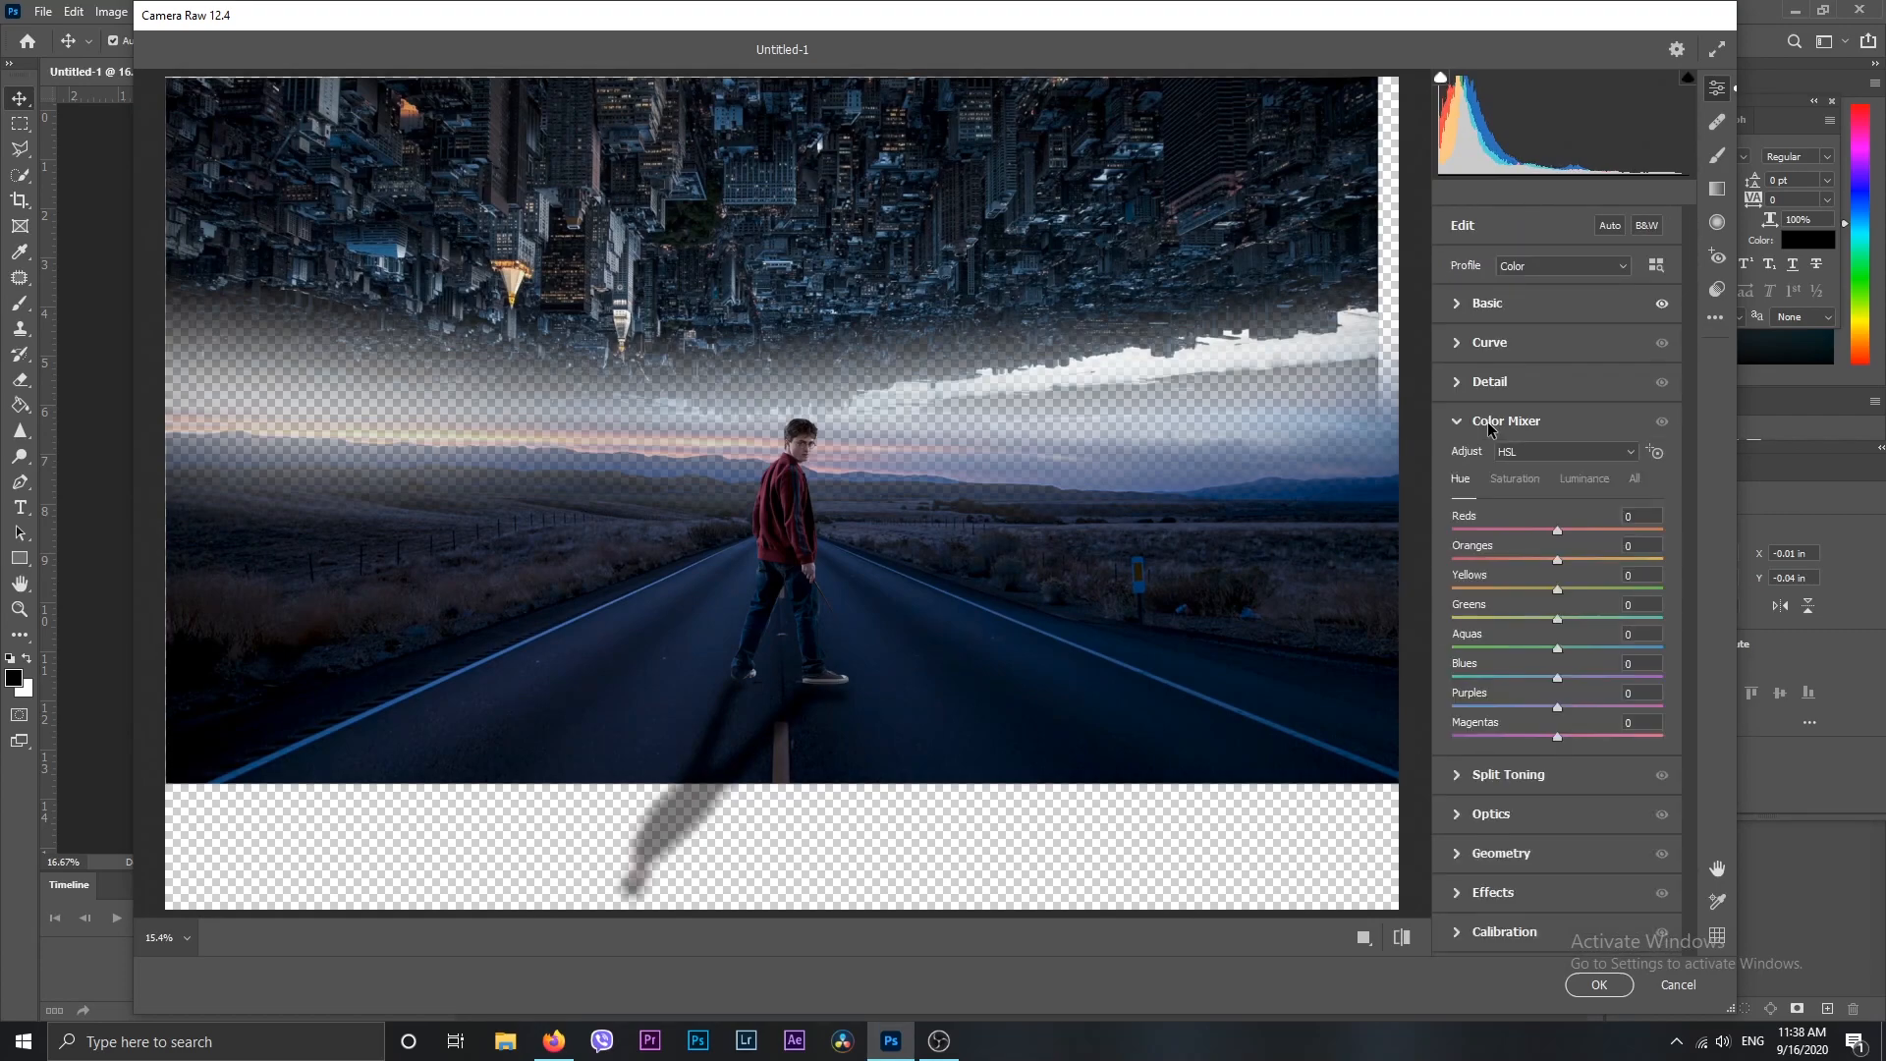
click(1522, 488)
drag(1556, 533, 1454, 592)
drag(1557, 618, 1405, 615)
drag(1548, 649, 1518, 682)
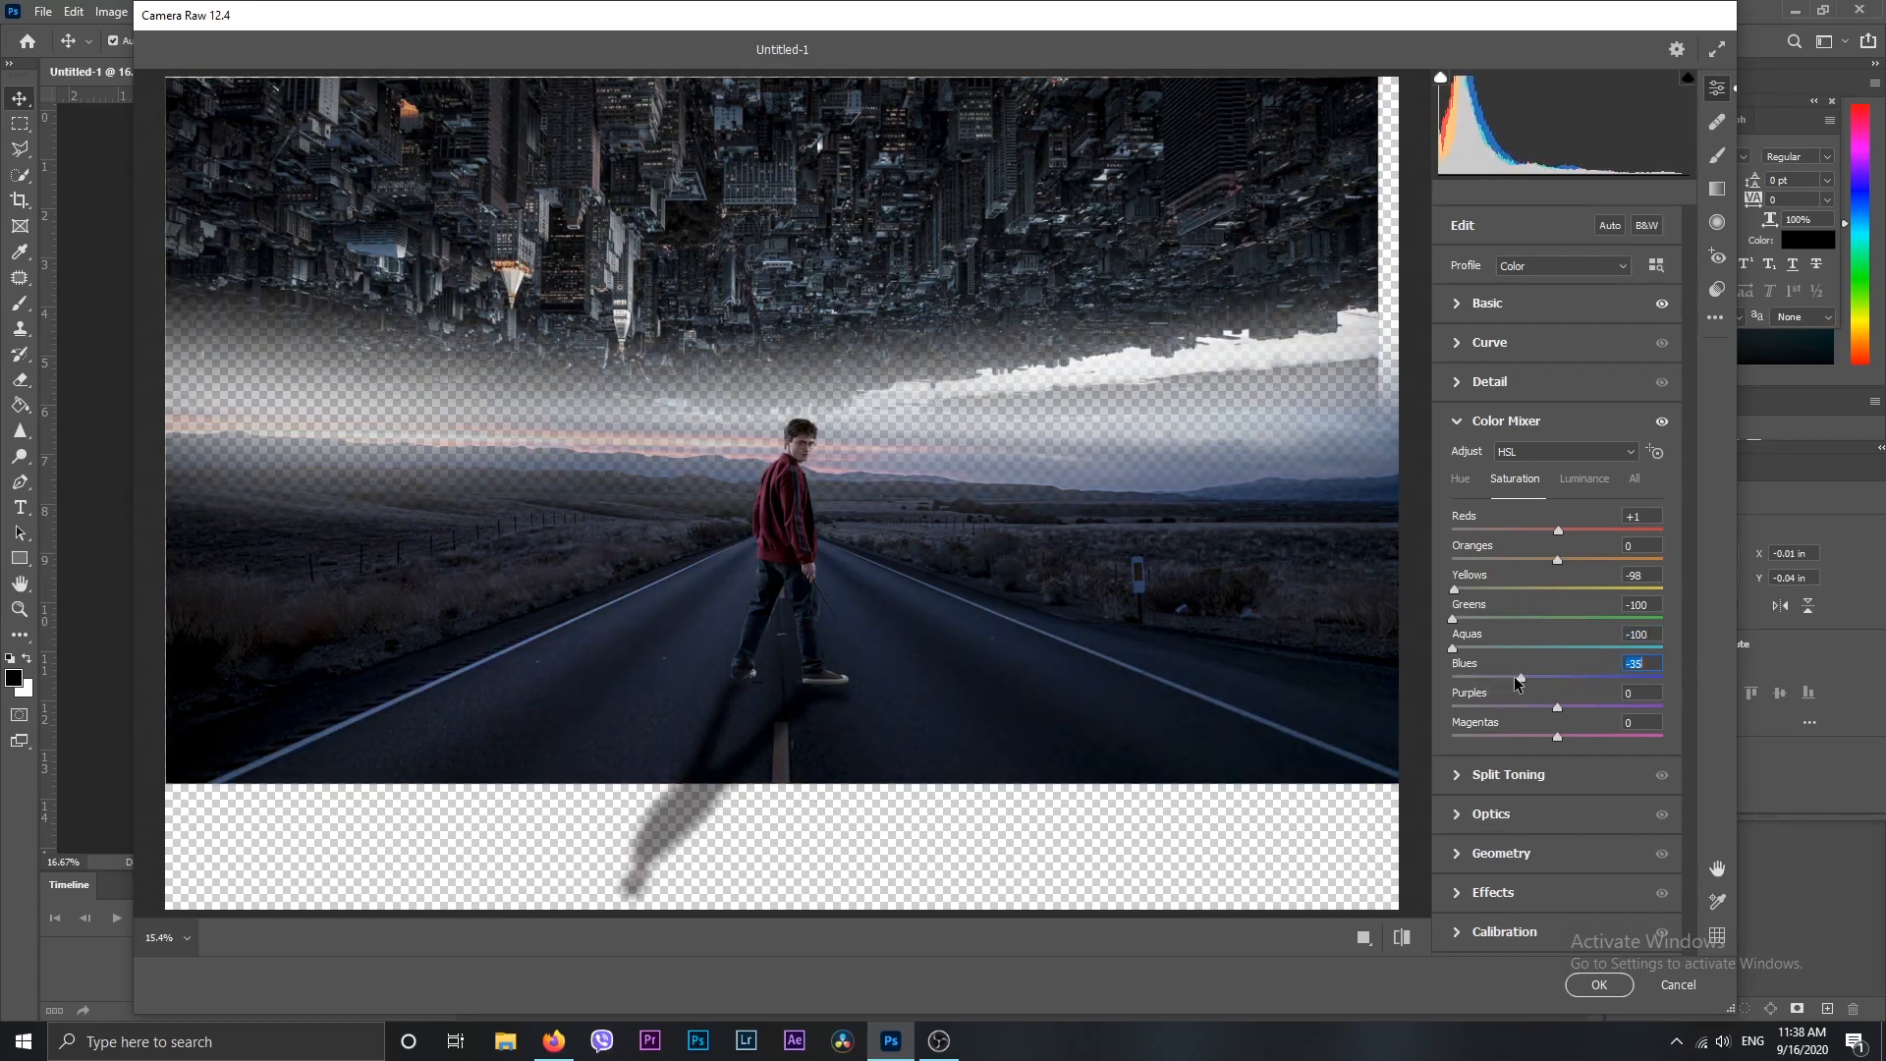
Shift the hue of the Blues to -36 in the Color Mixer
click(1461, 480)
drag(1557, 678, 1521, 678)
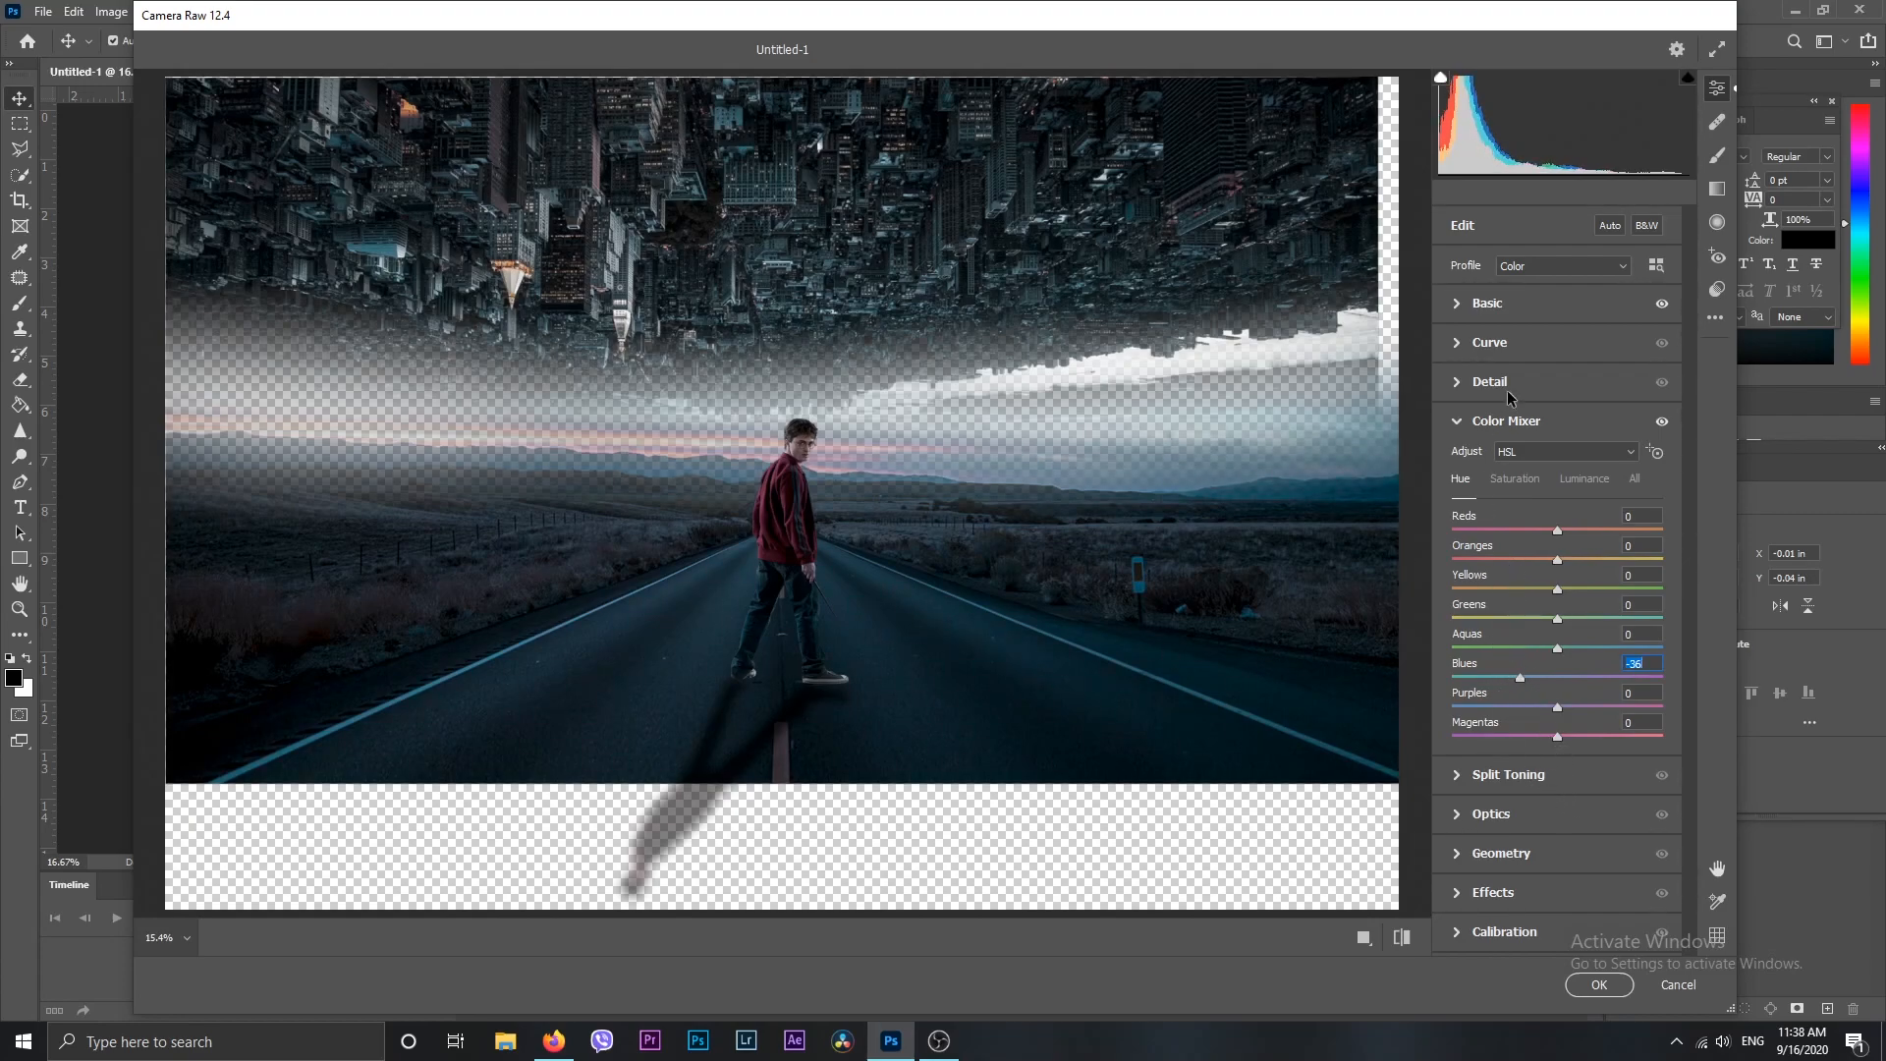
click(1487, 424)
Brush a local adjustment onto the horizon beside the man with Temperature +14, Exposure +1.60, Contrast +10 and Blacks +24
click(1717, 157)
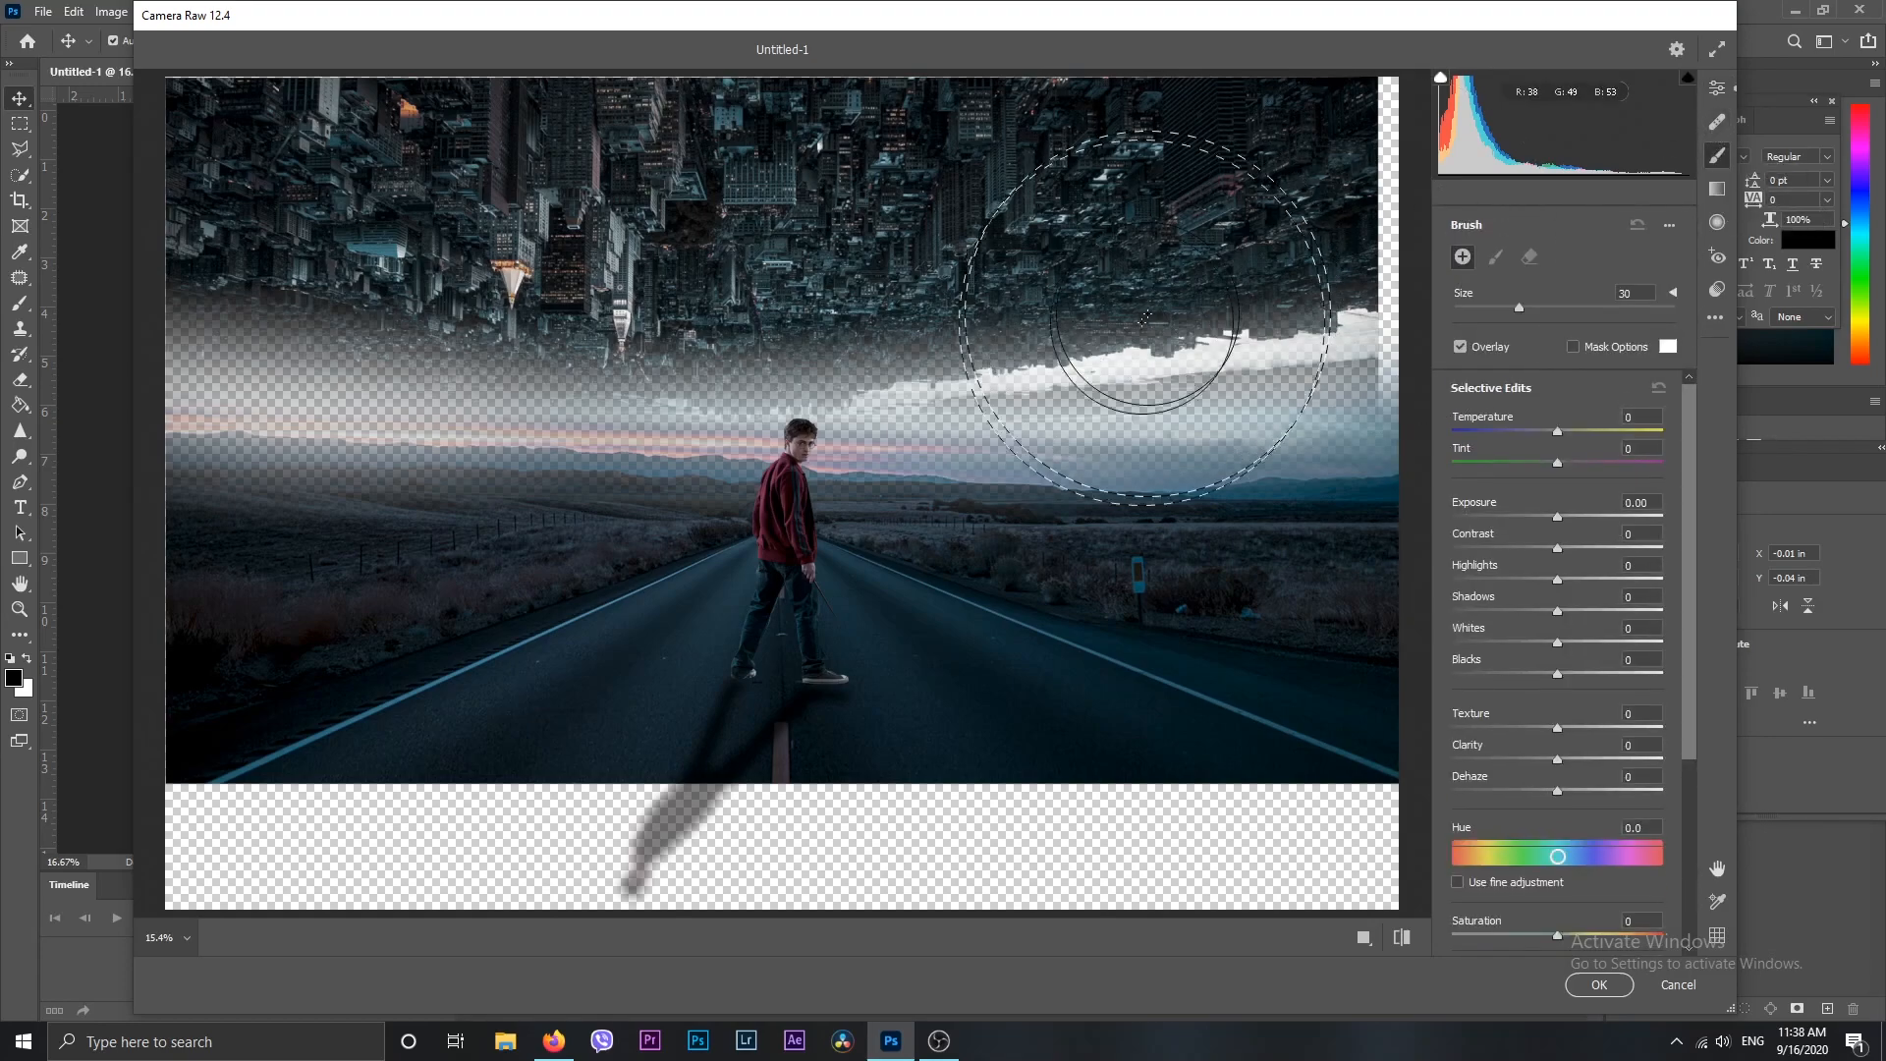
click(890, 457)
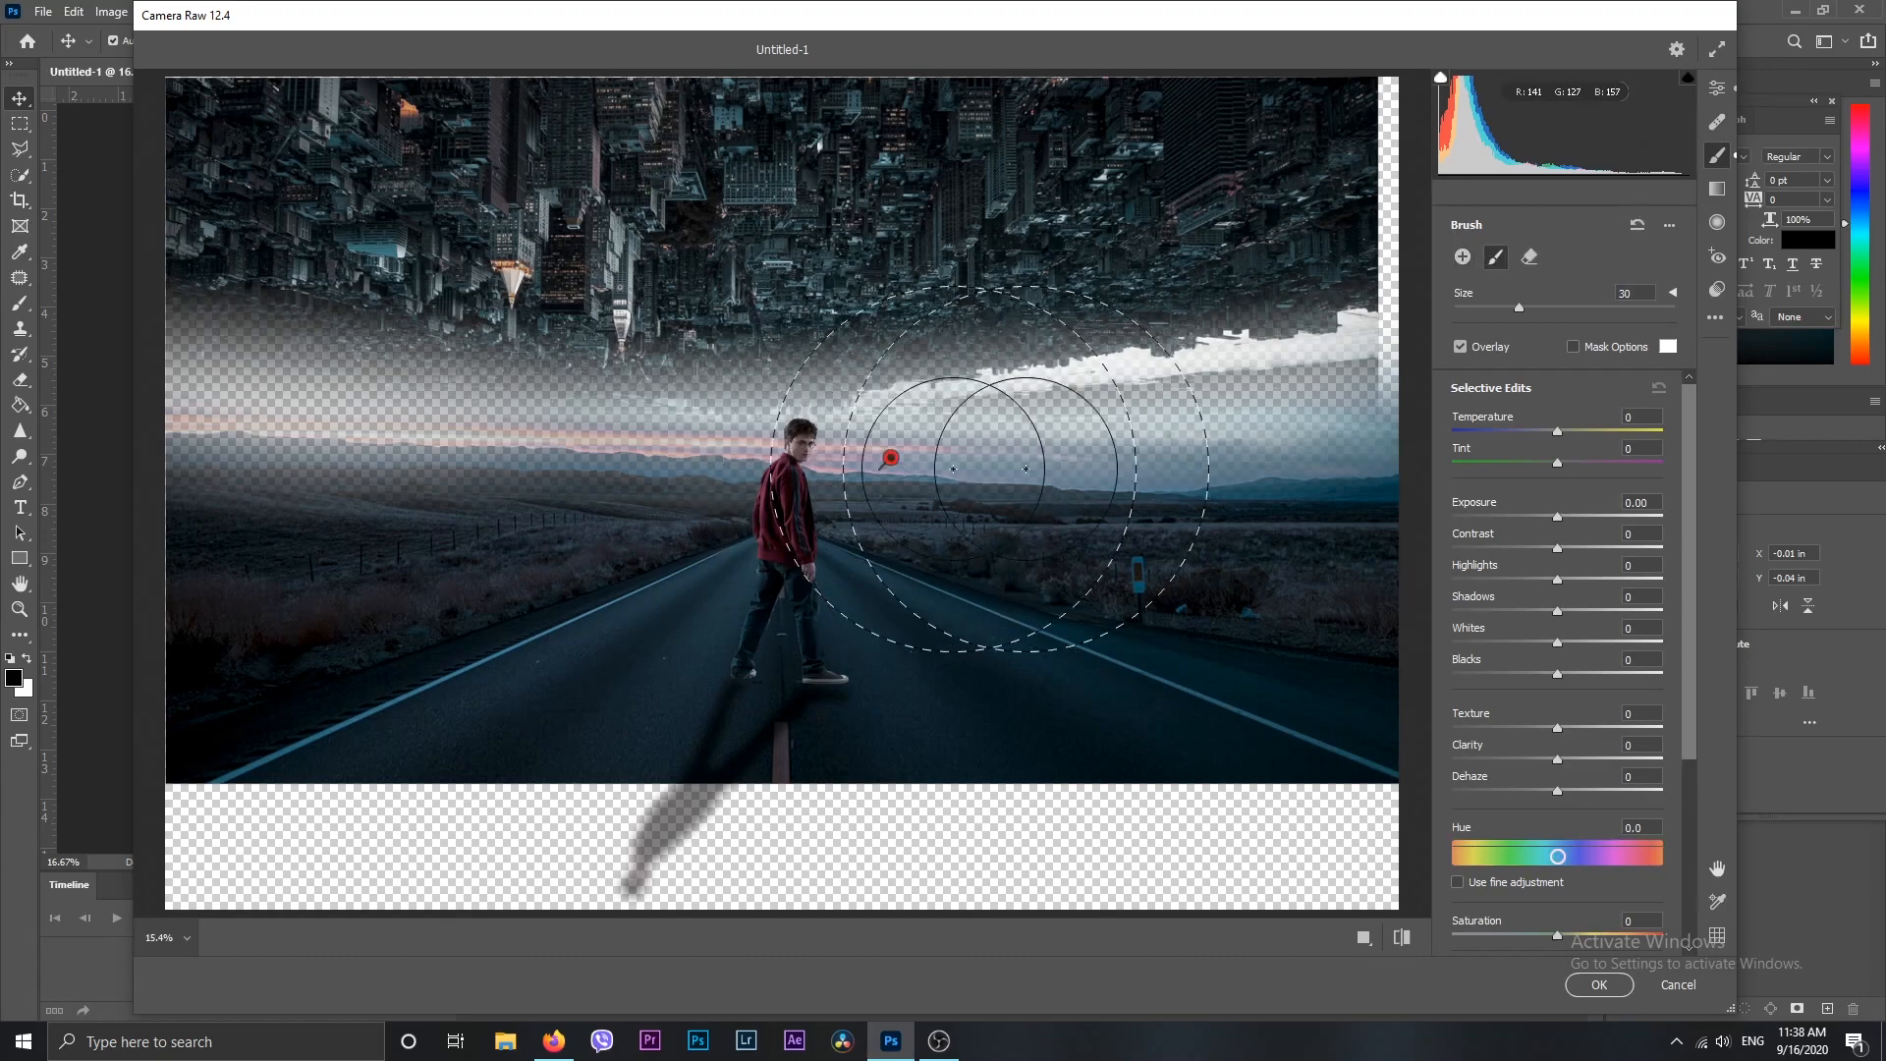
drag(1561, 433, 1572, 436)
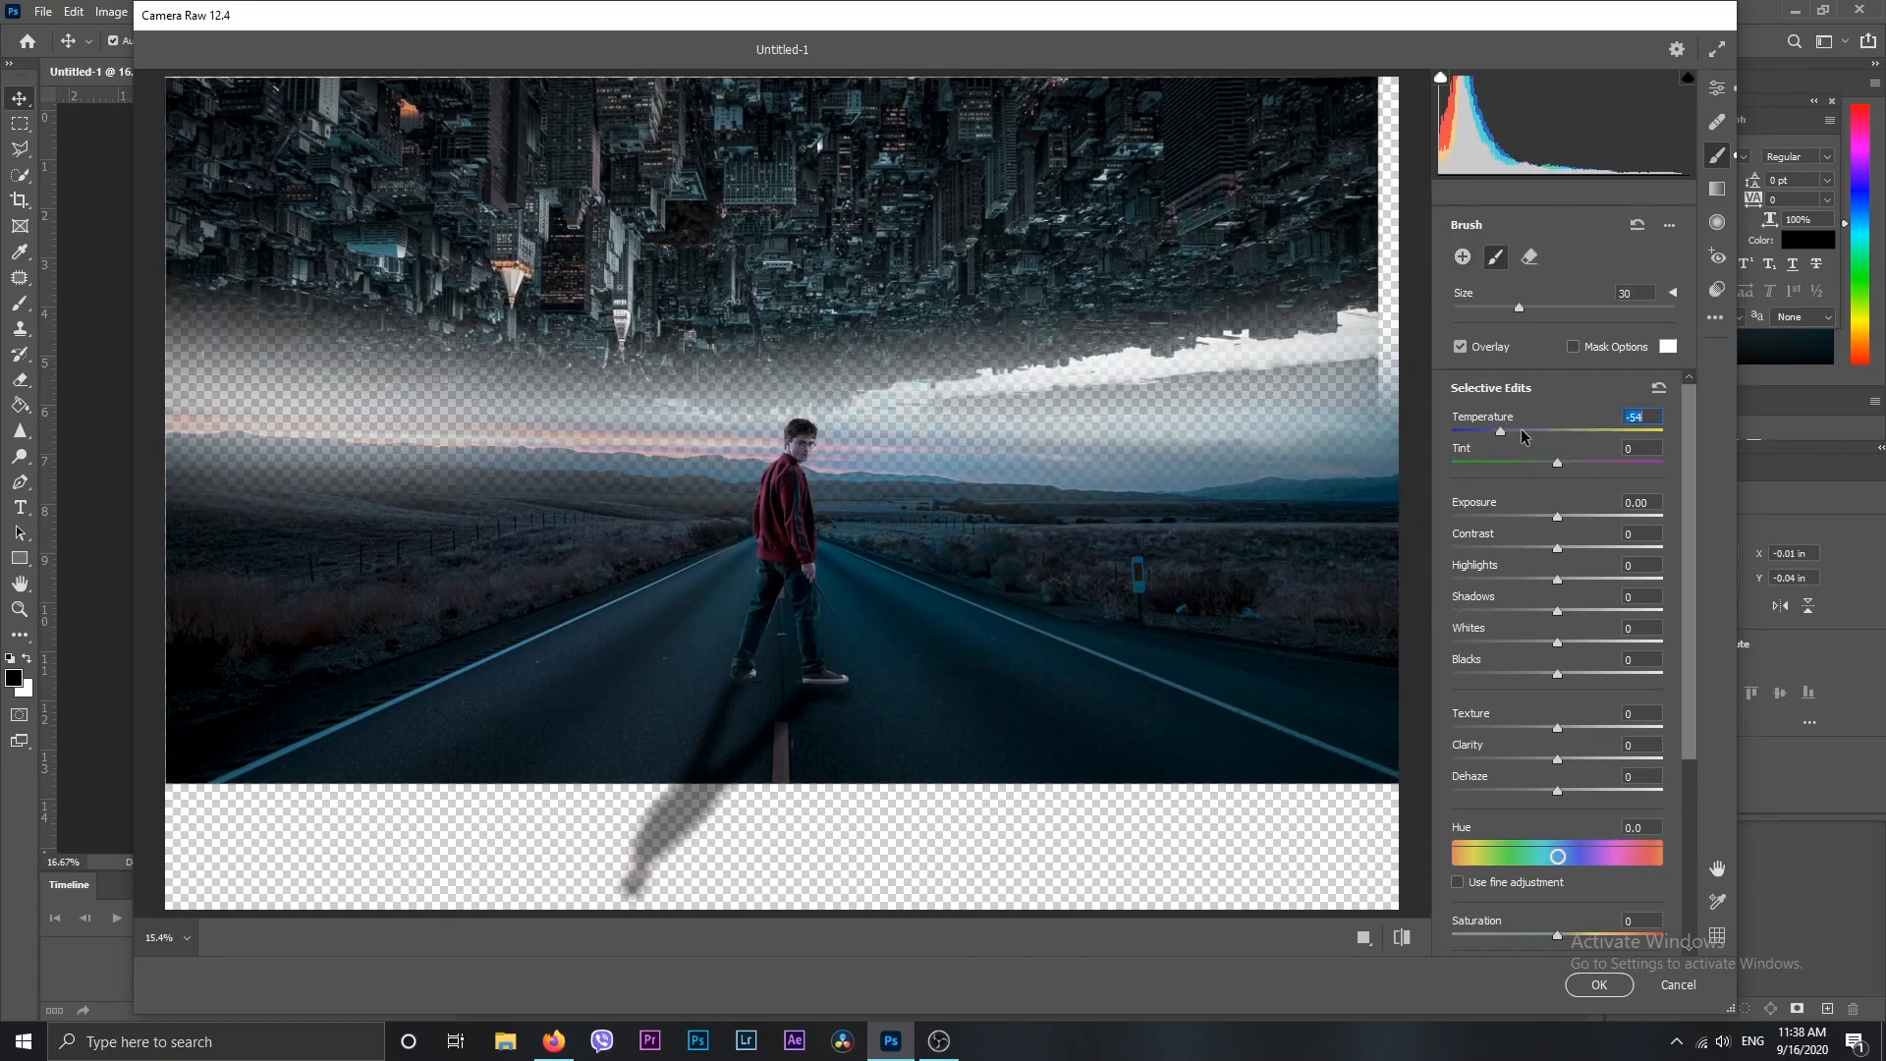
mouse_move(1559, 517)
mouse_down()
mouse_move(1604, 517)
mouse_move(1547, 555)
mouse_move(1570, 552)
mouse_up()
mouse_move(1555, 674)
mouse_down()
mouse_move(1616, 676)
mouse_move(1586, 685)
mouse_up()
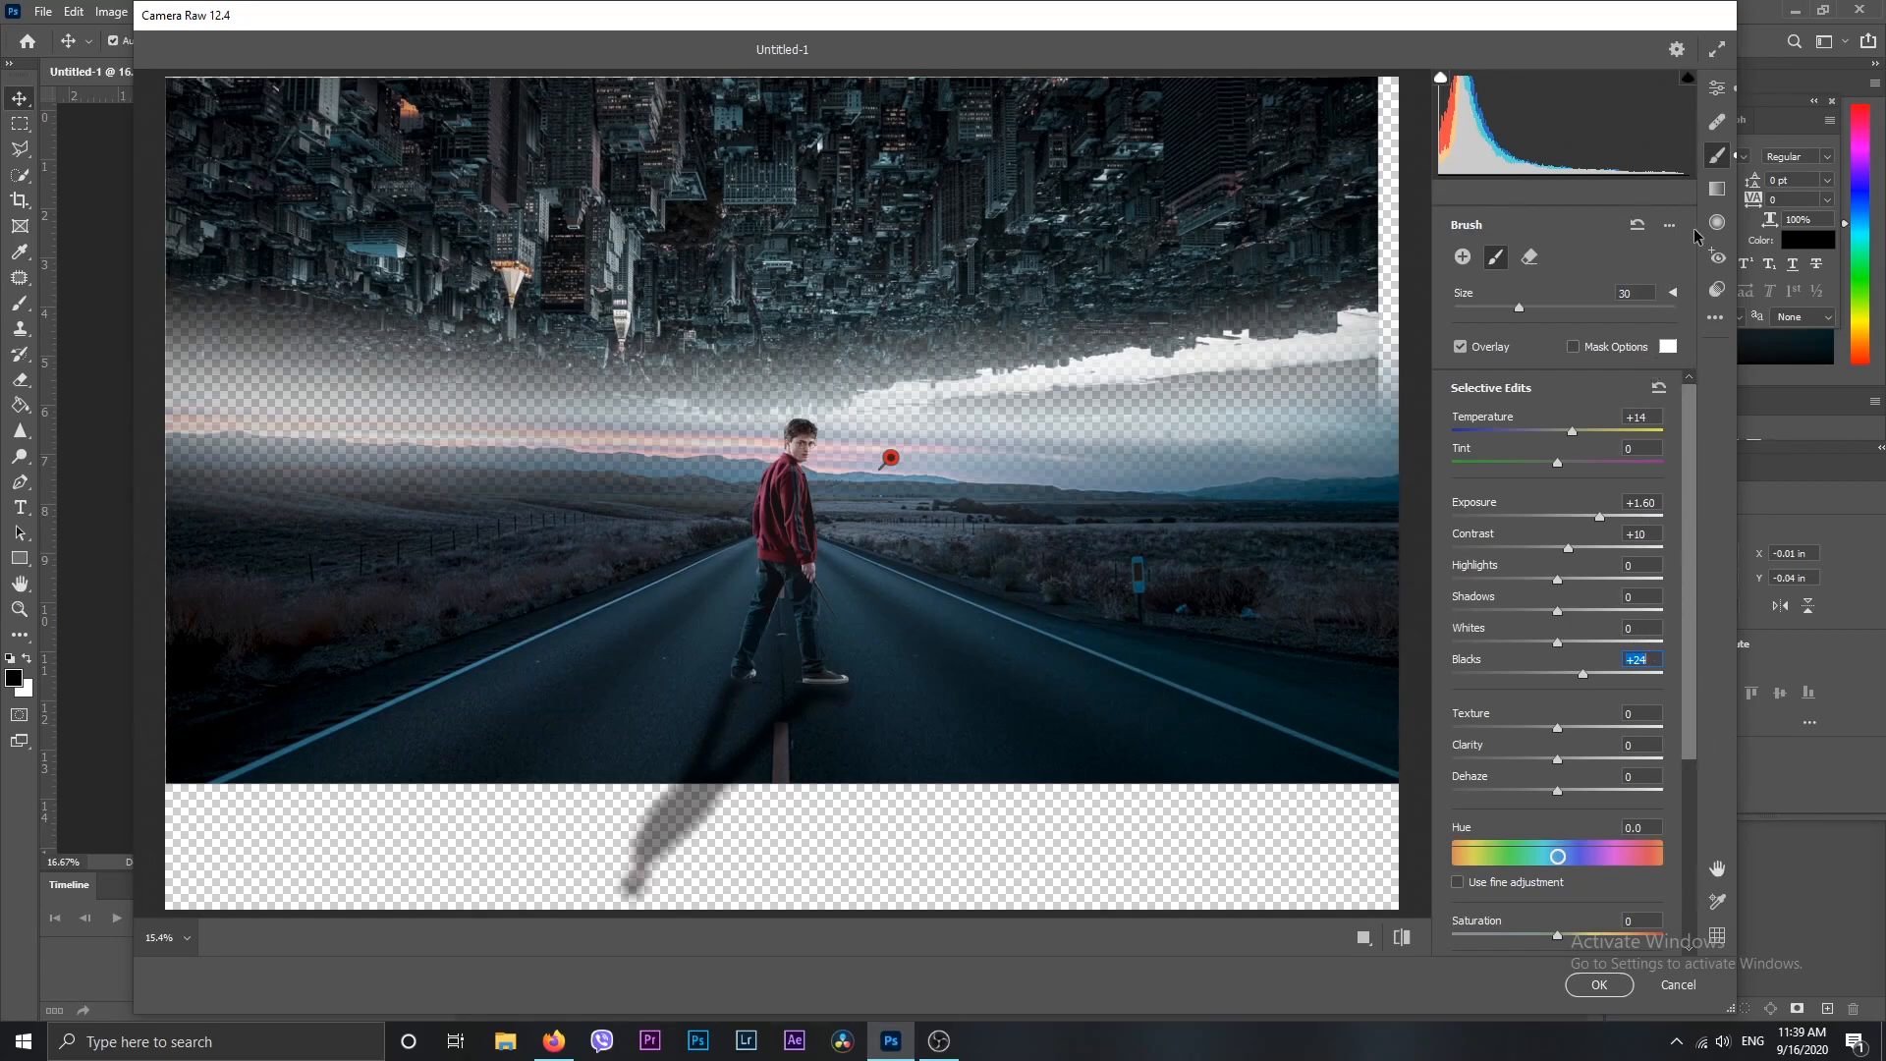
Add a graduated filter from the image's upper edge down to the horizon with Exposure -1.10, Contrast +26 and Texture +45
click(1717, 189)
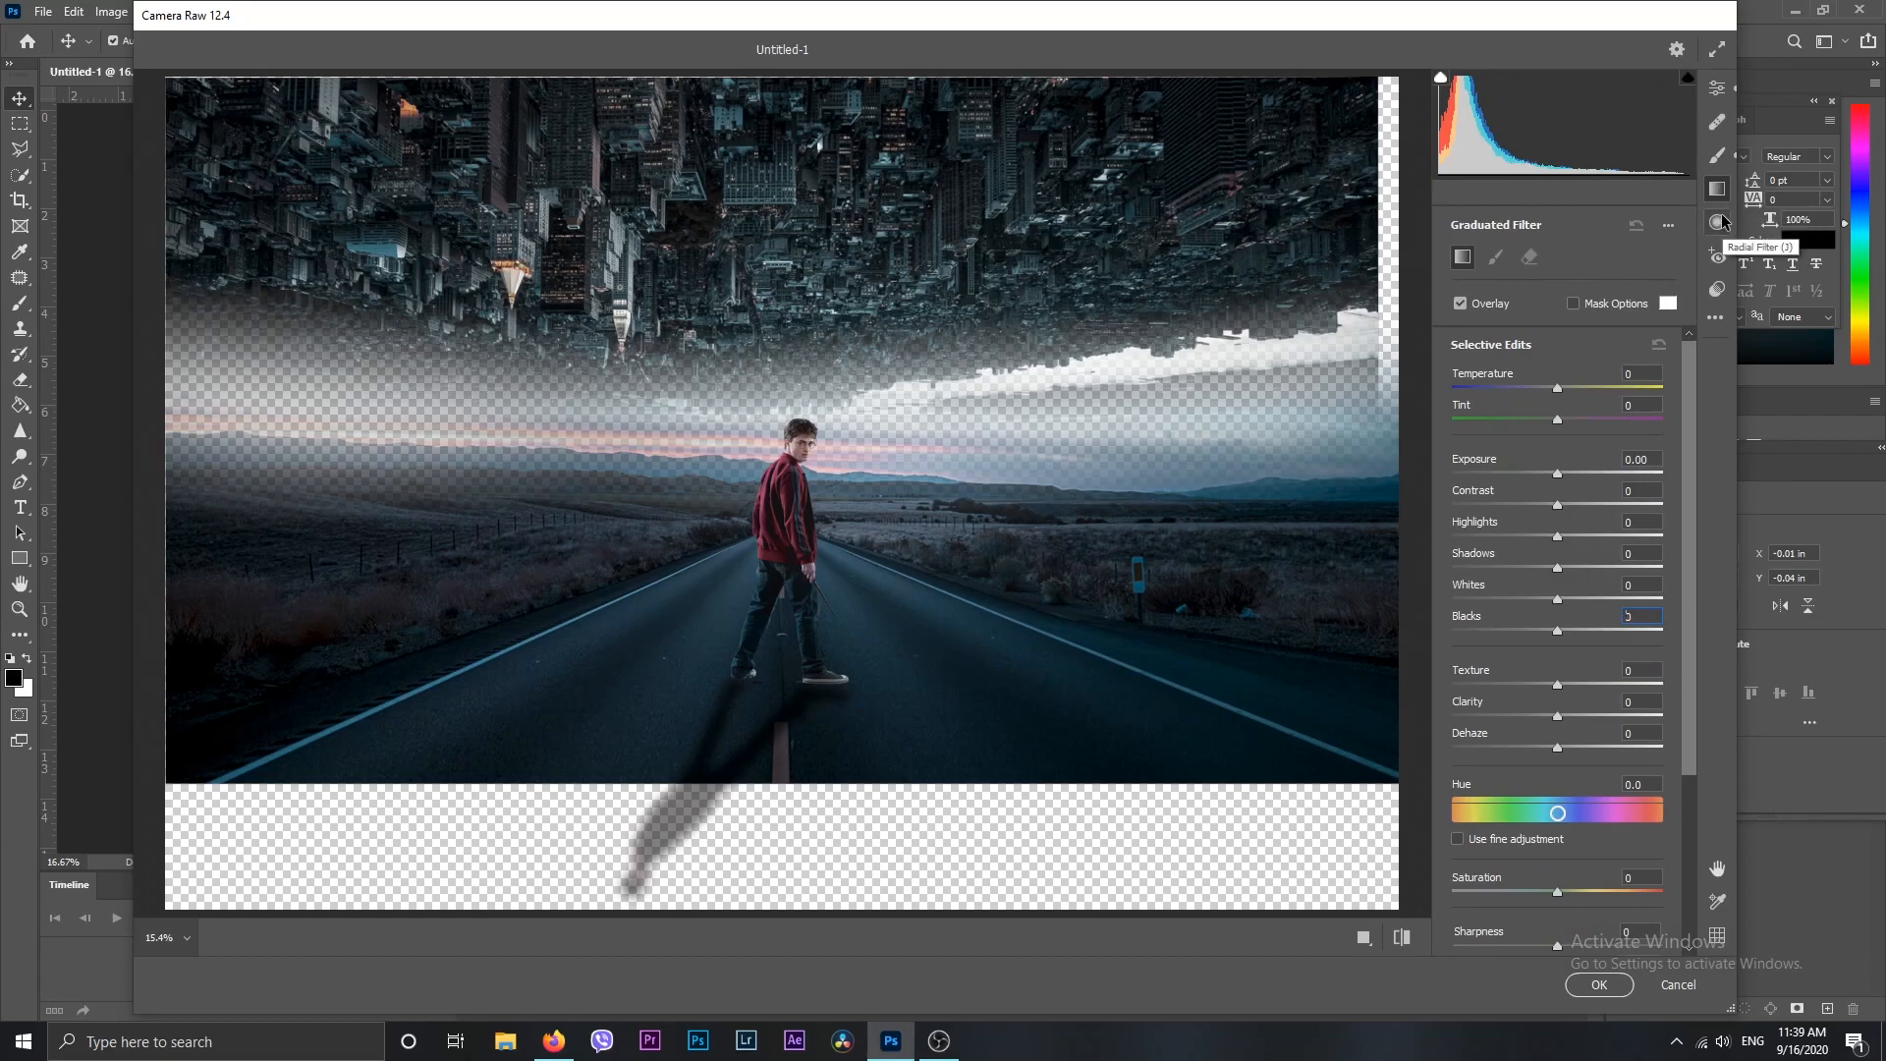
mouse_move(1038, 224)
mouse_down()
mouse_move(983, 373)
mouse_move(1033, 444)
mouse_up()
drag(1037, 228, 1031, 78)
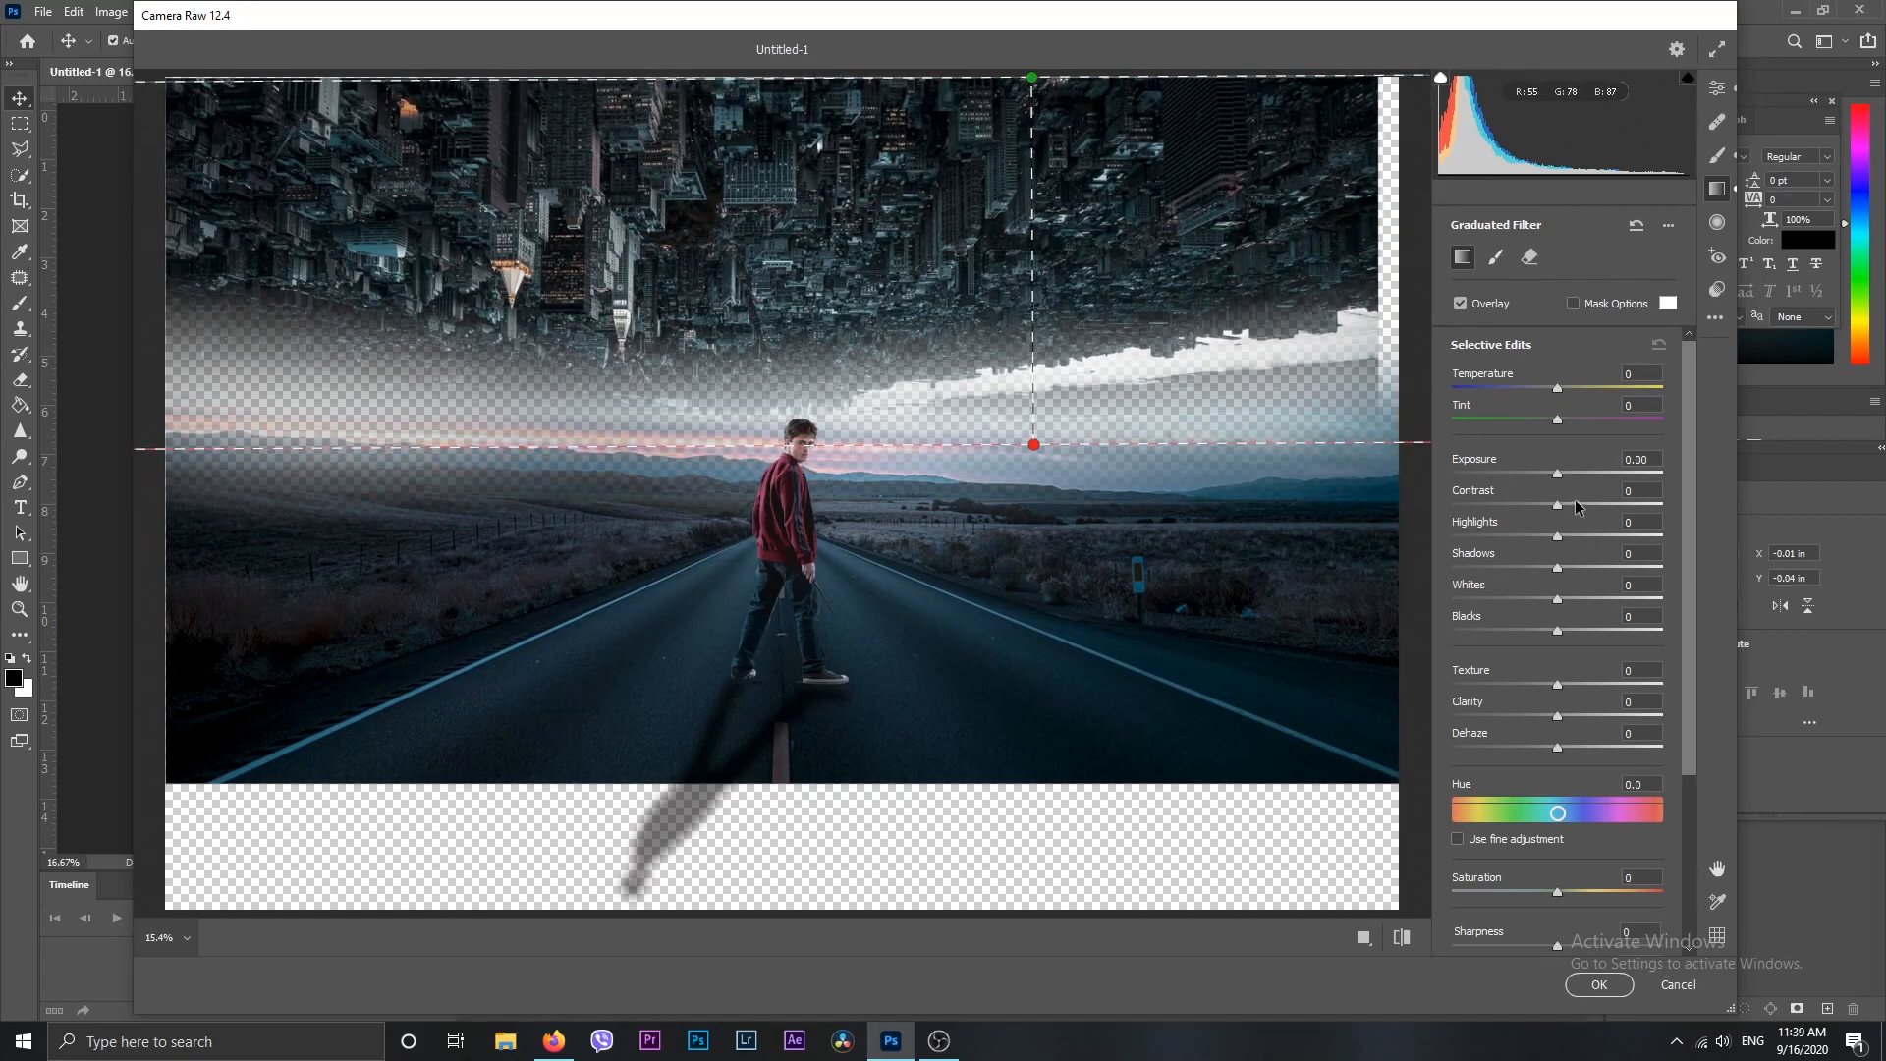
drag(1558, 473, 1585, 507)
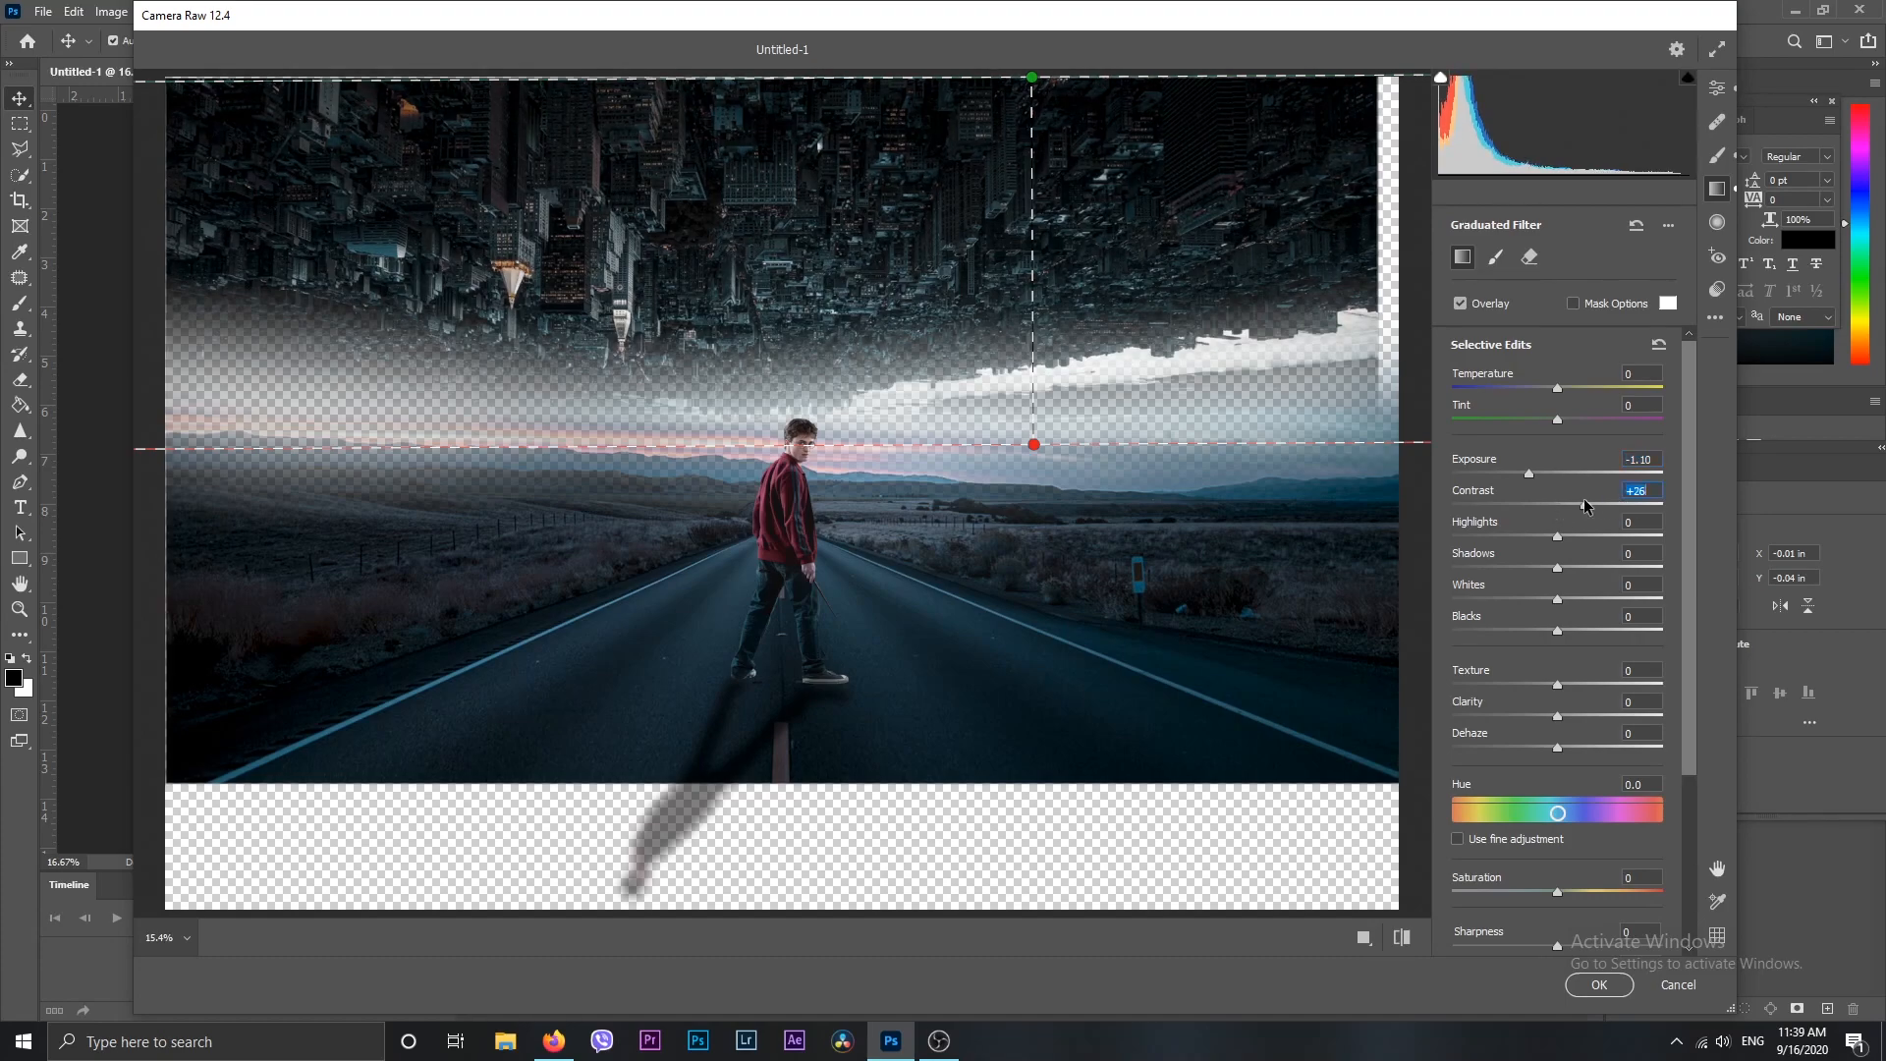
drag(1558, 684, 1605, 685)
Add a second graduated filter from the foreground road up to the horizon with Exposure -1.85, Whites -43 and Blacks -2, and apply Camera Raw
drag(836, 762, 834, 464)
drag(1529, 473, 1510, 475)
drag(1560, 595, 1555, 634)
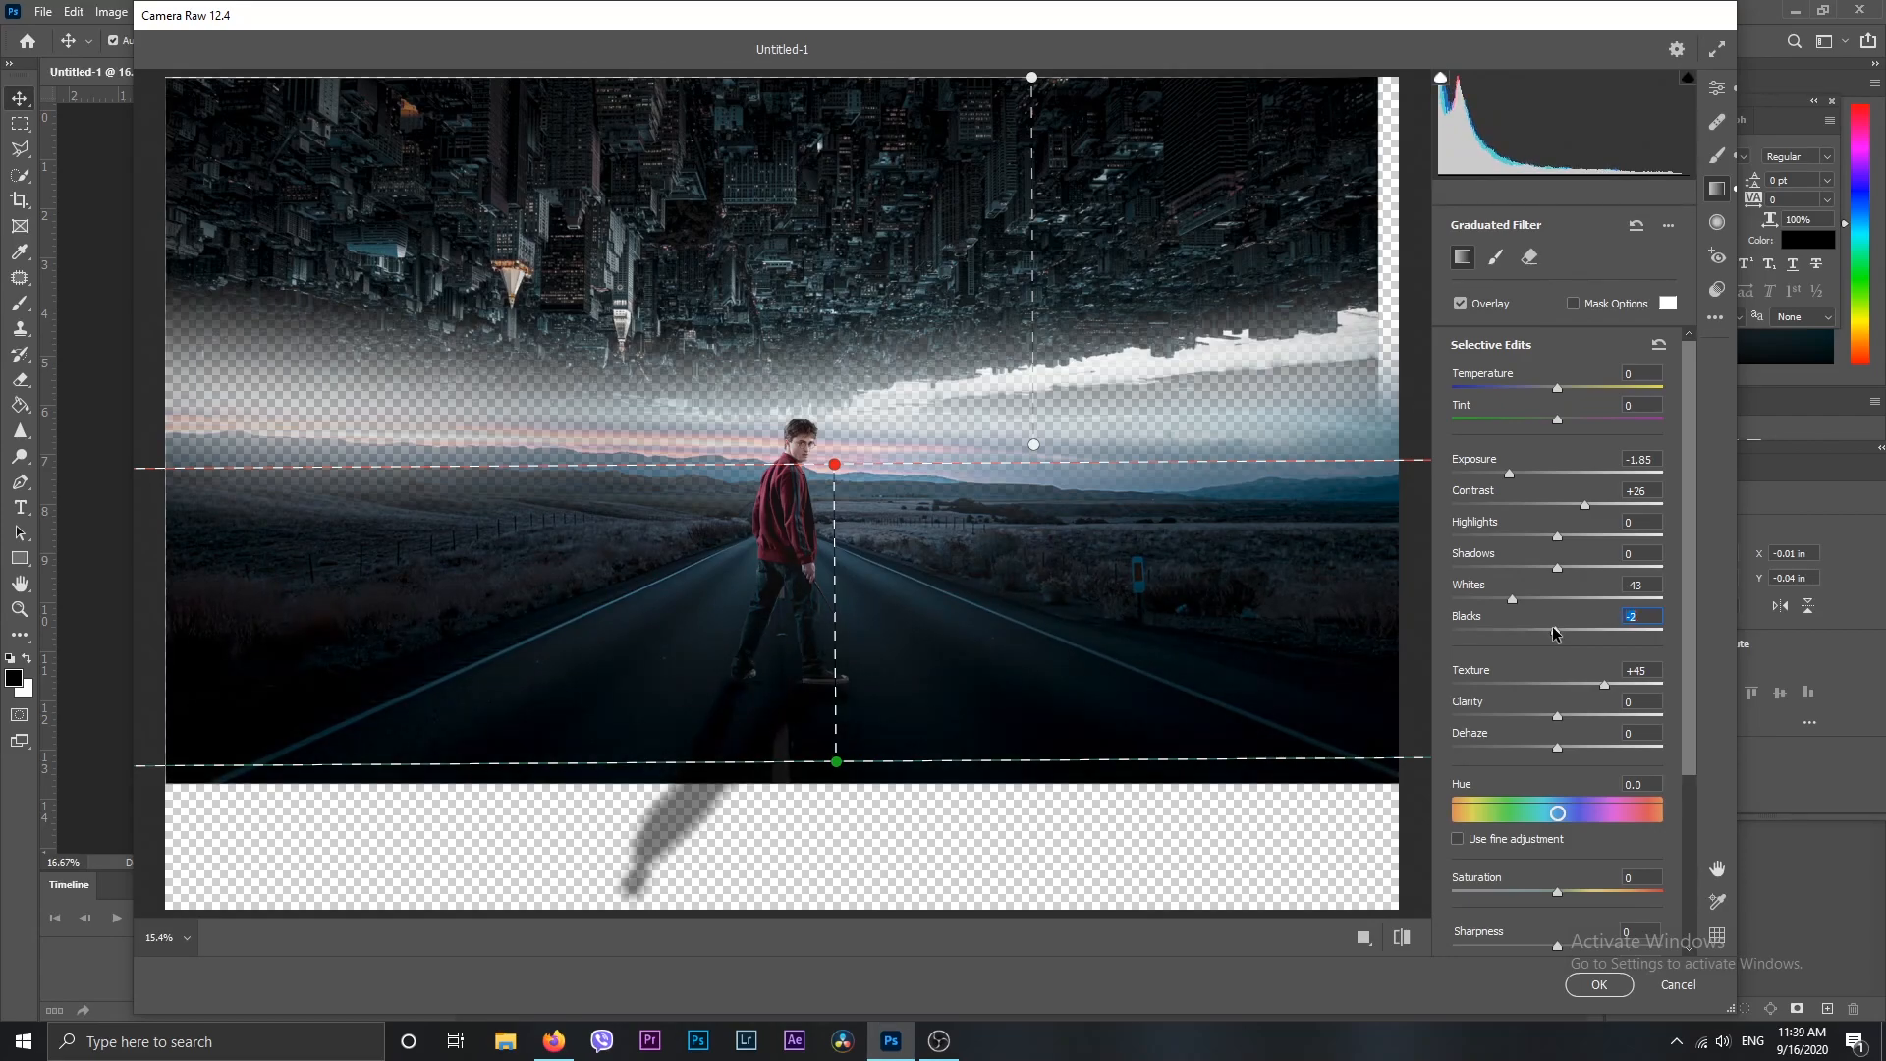
click(1600, 985)
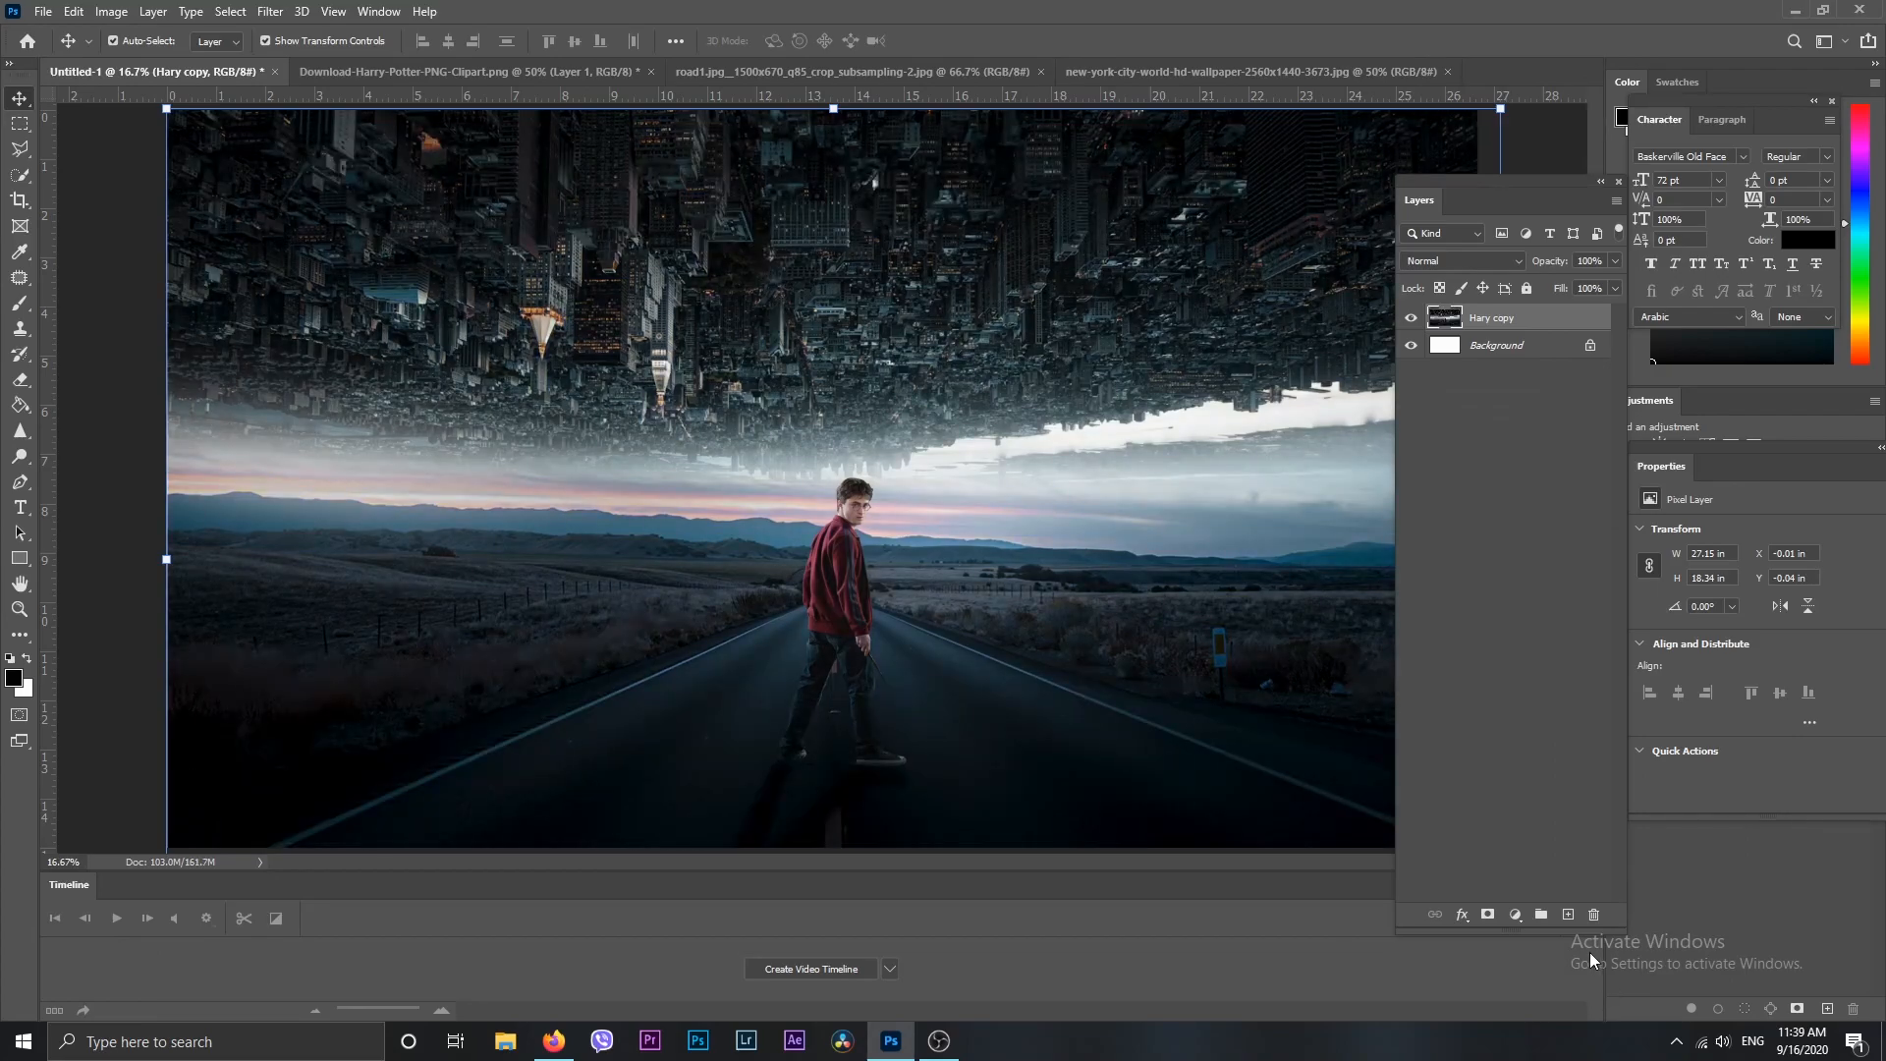
Add a Selective Color adjustment layer and set the Reds to Cyan -47% and Black +50%
click(1517, 916)
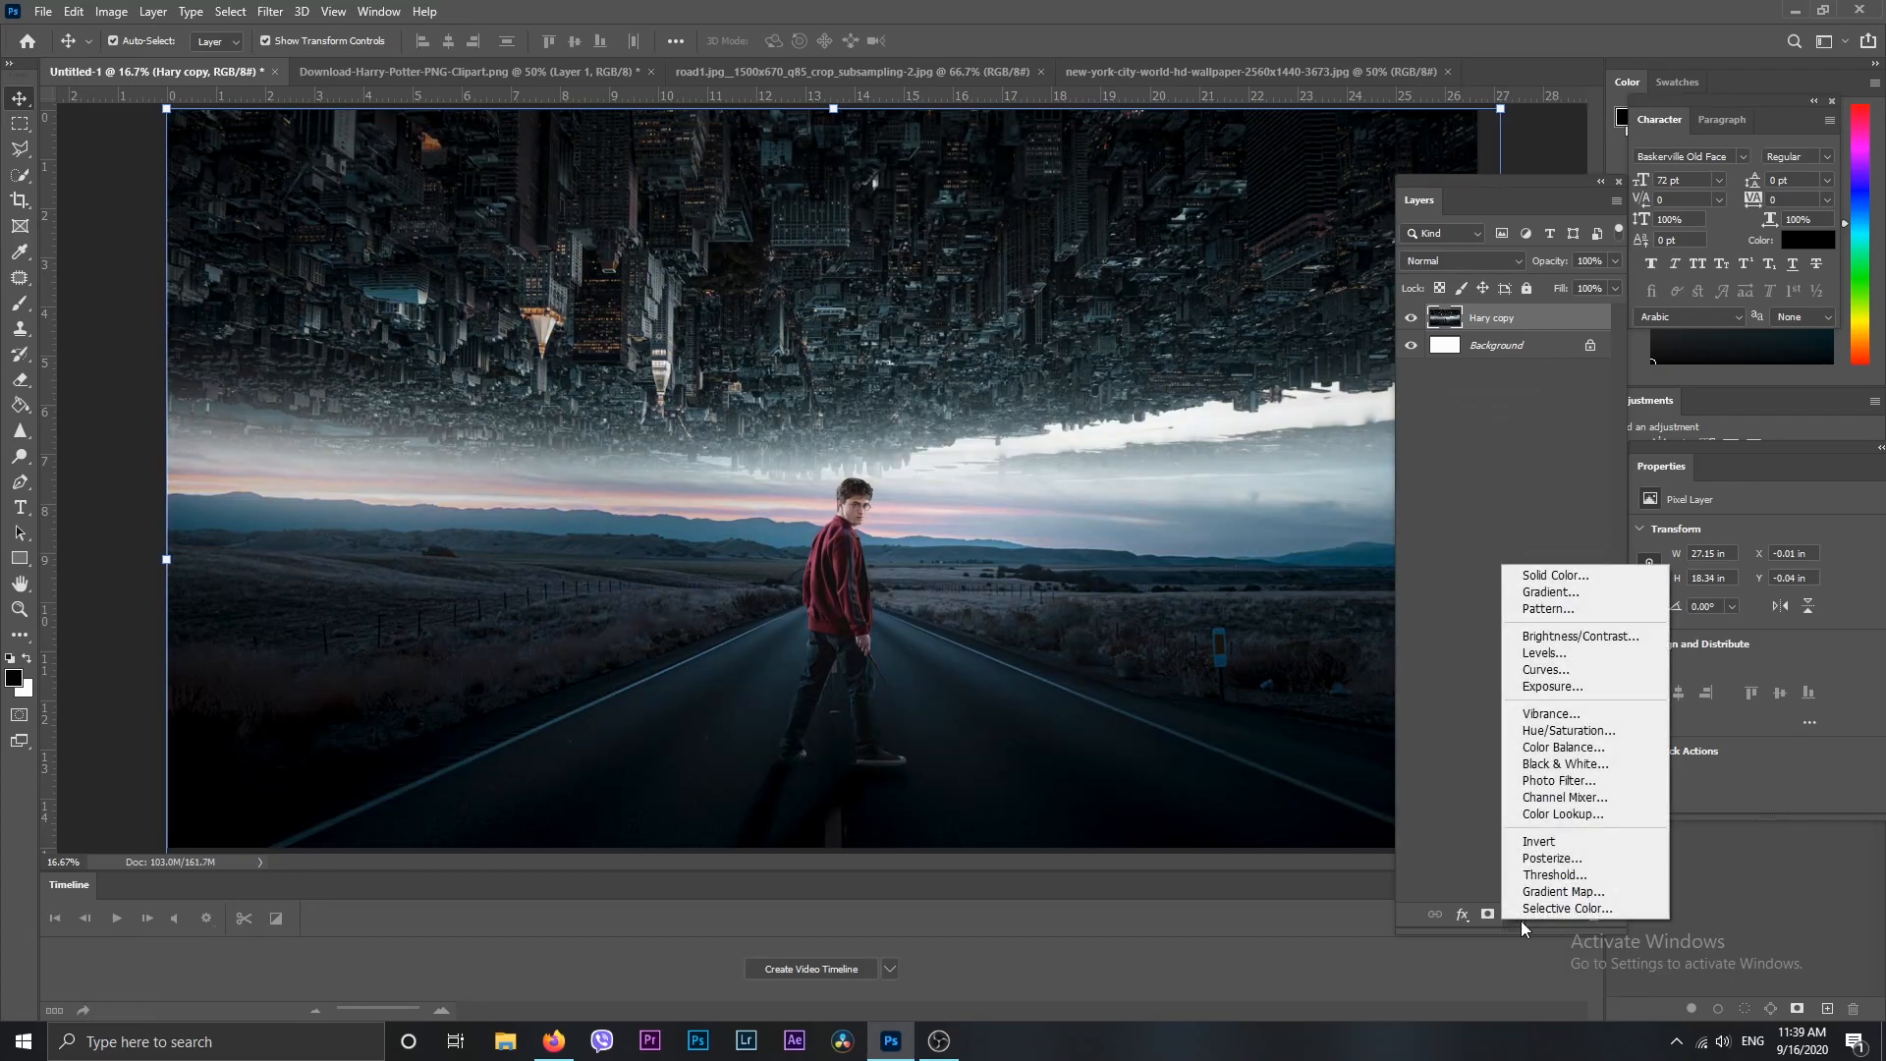
click(1528, 910)
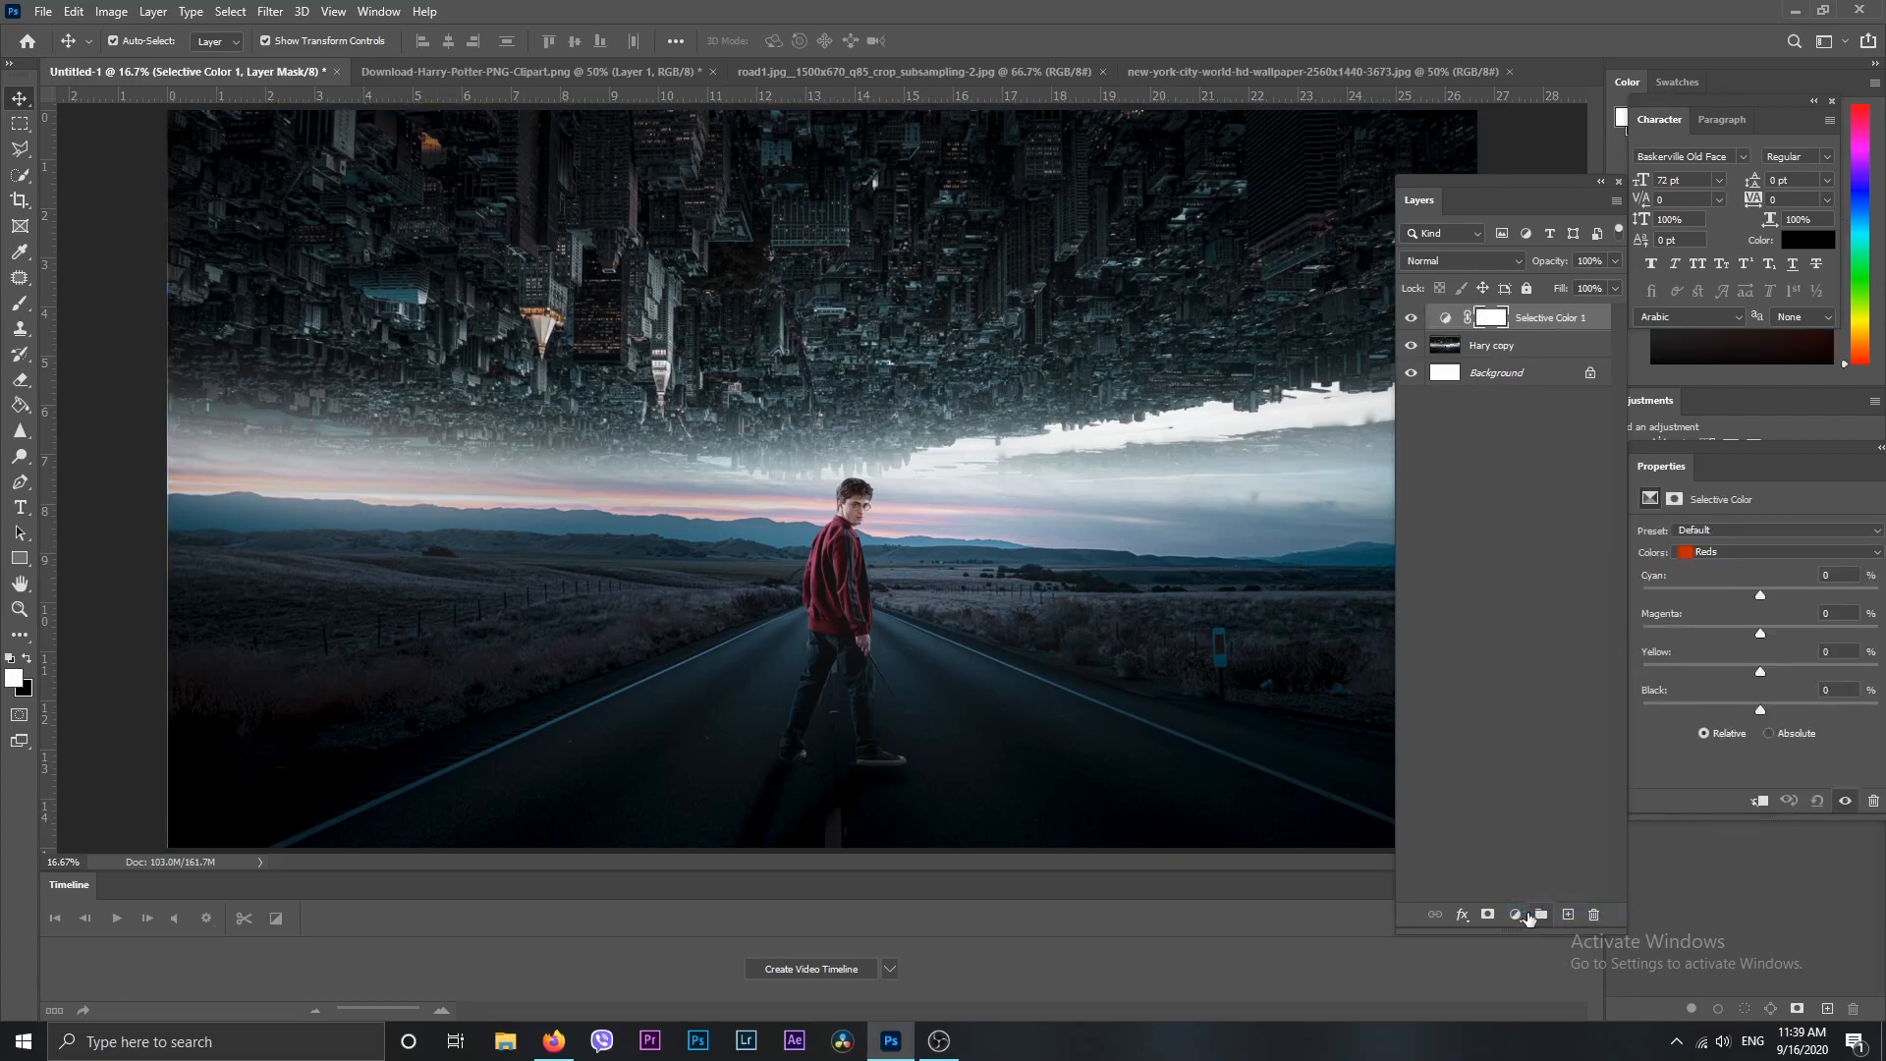
drag(1676, 460, 1419, 430)
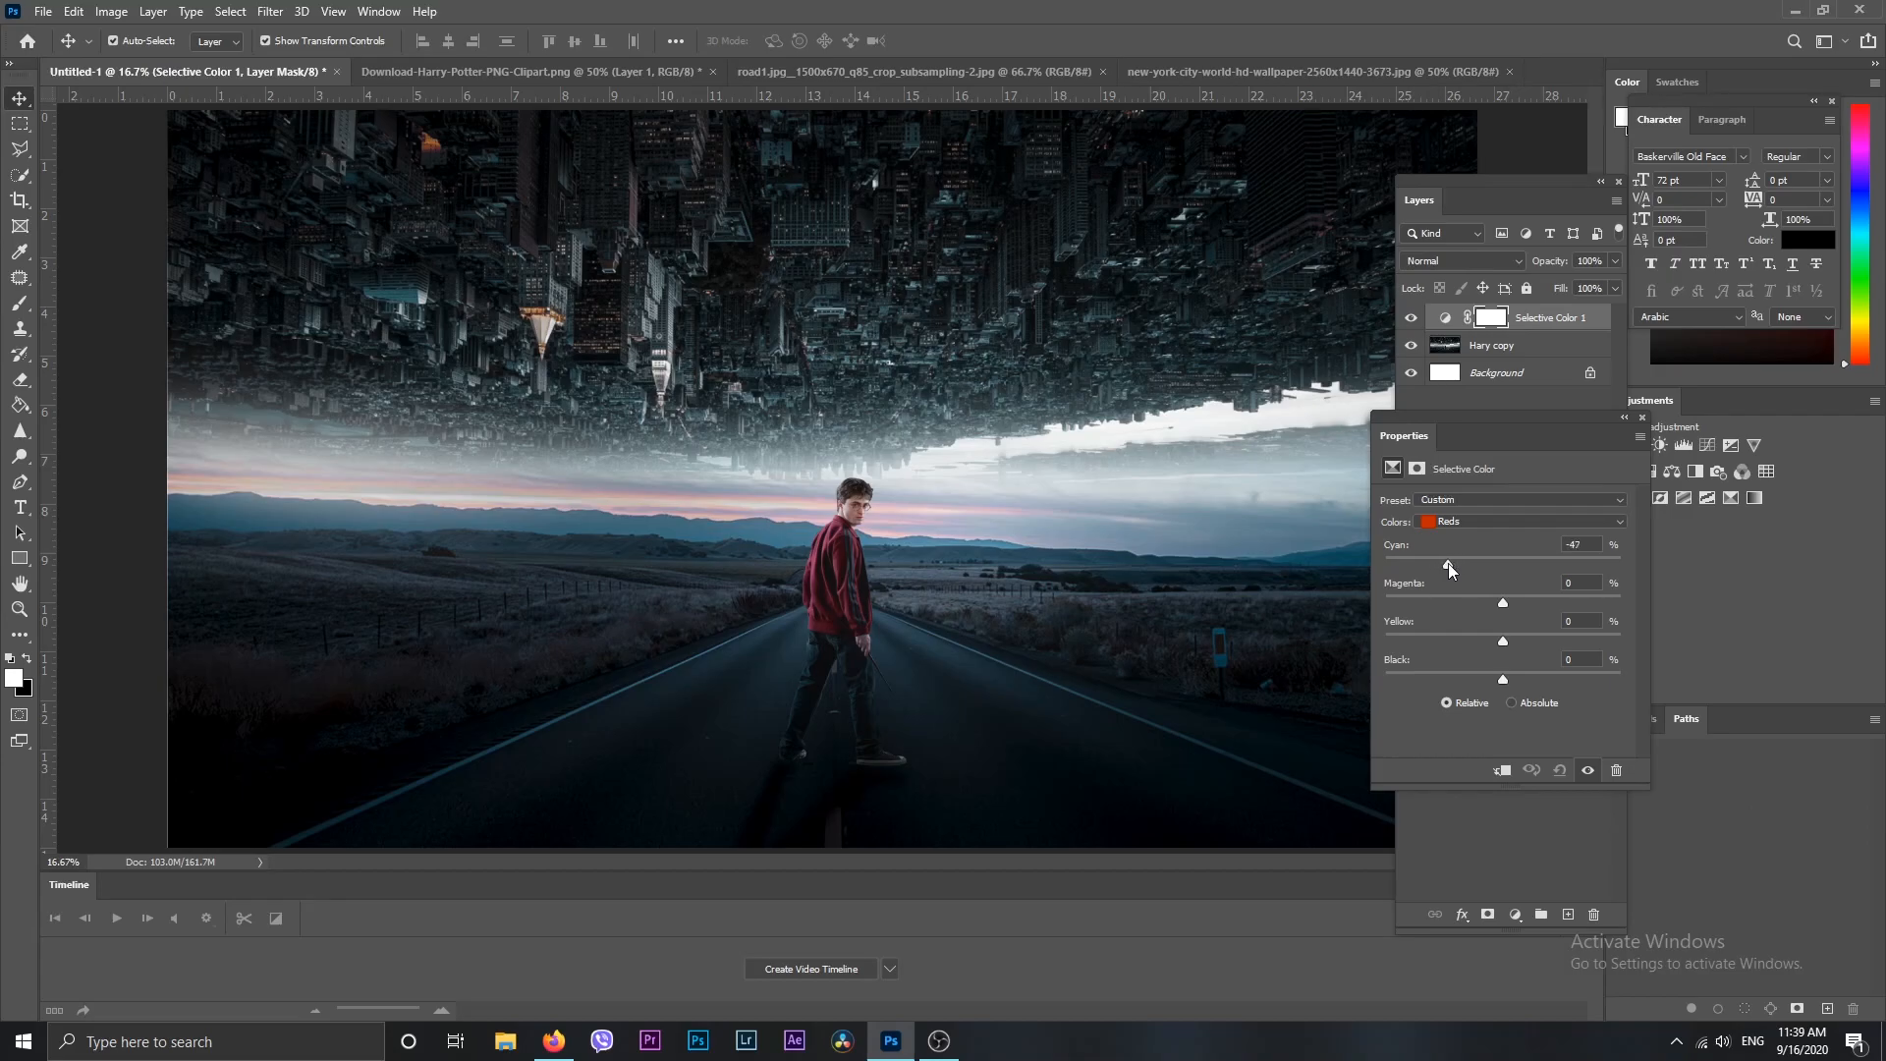
drag(1546, 675, 1563, 680)
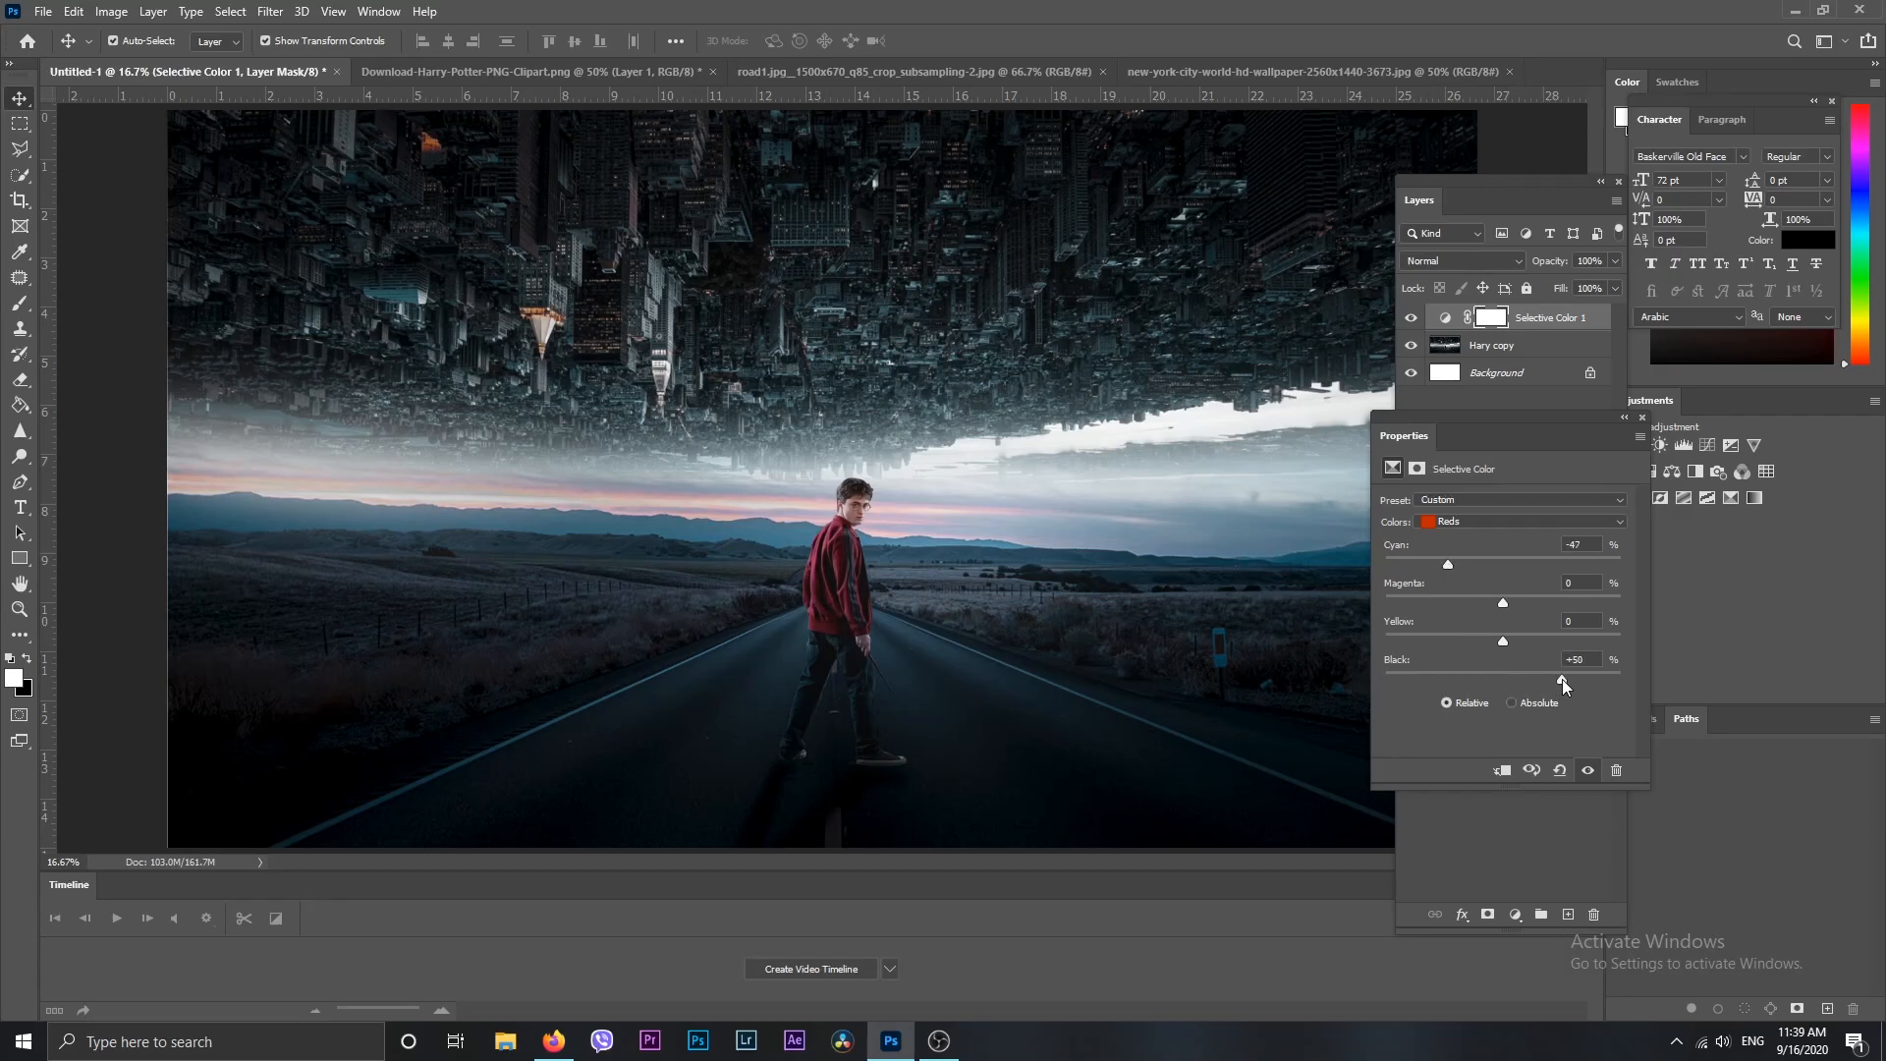
Test the Yellows' cyan in Selective Color and set the Neutrals' cyan to +17%
click(1470, 522)
click(1474, 556)
drag(1493, 562, 1503, 562)
click(1487, 525)
click(1452, 640)
drag(1503, 564, 1506, 563)
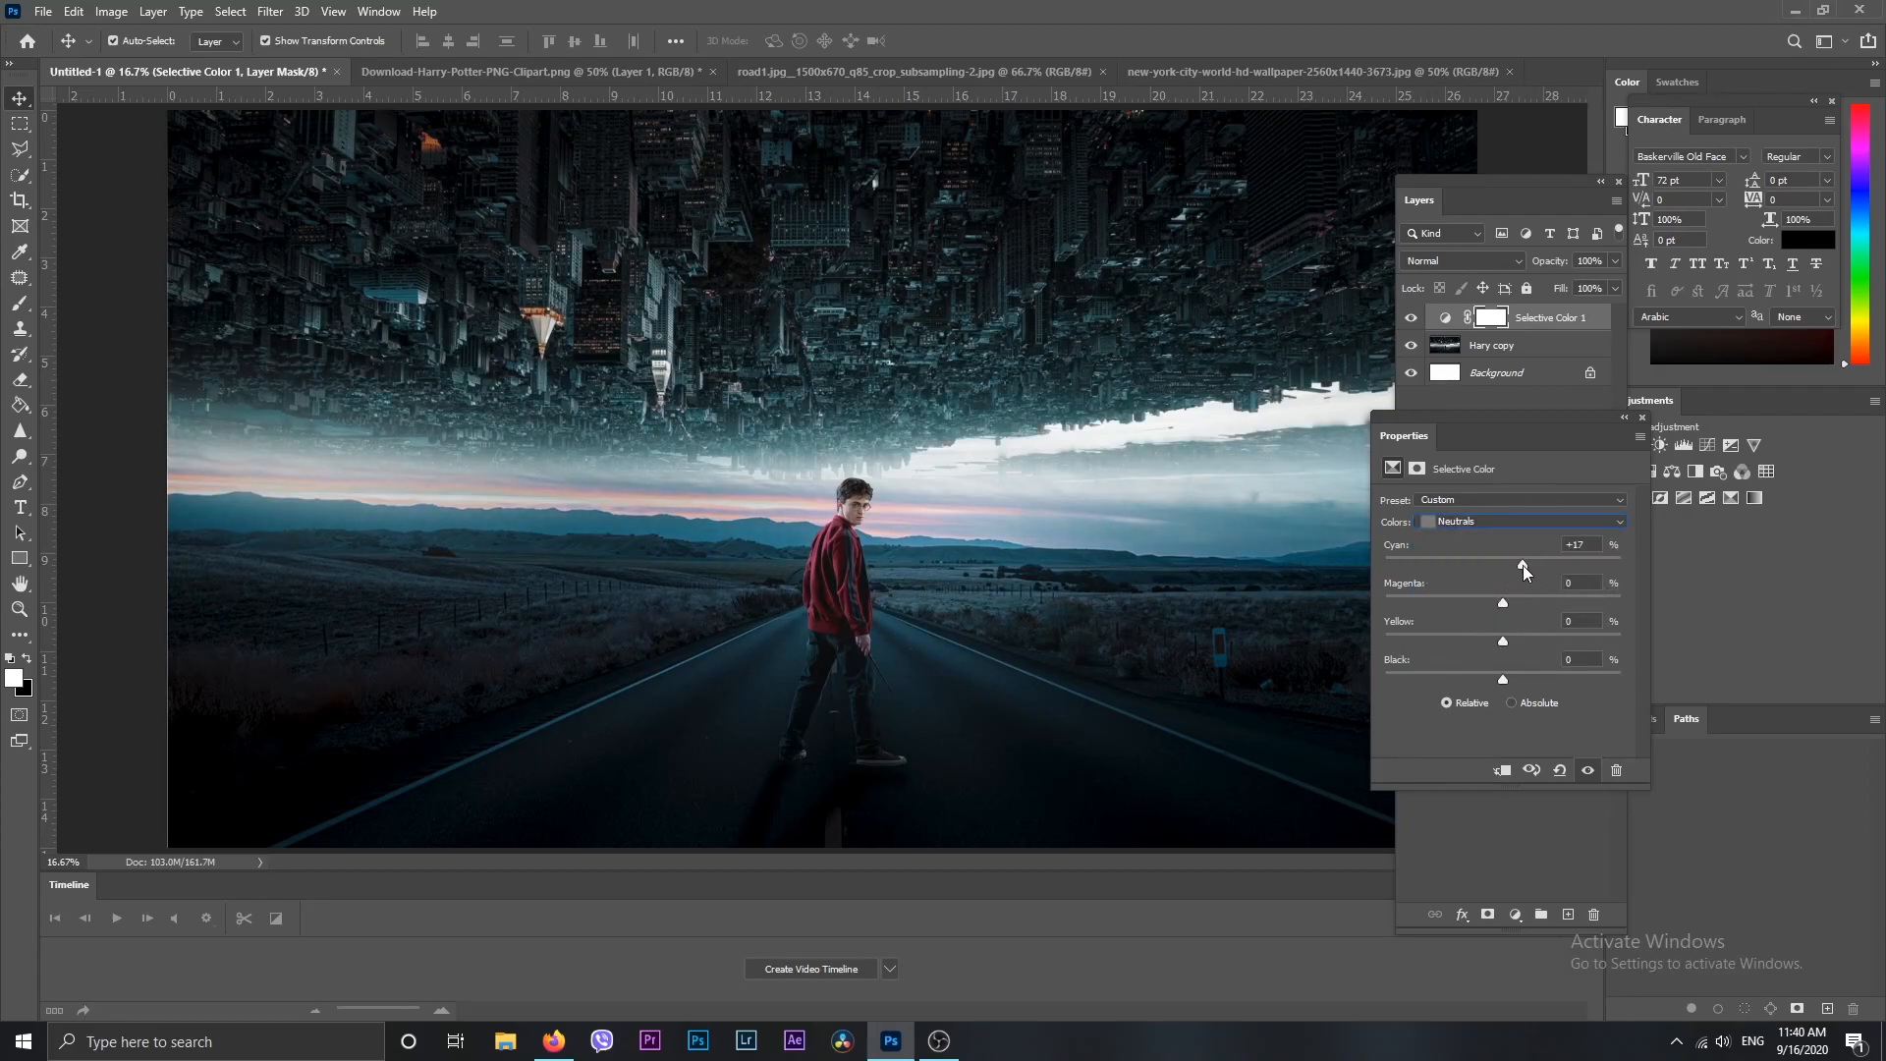
Set the black amount of the Blacks to +4% in the Selective Color adjustment
click(1495, 525)
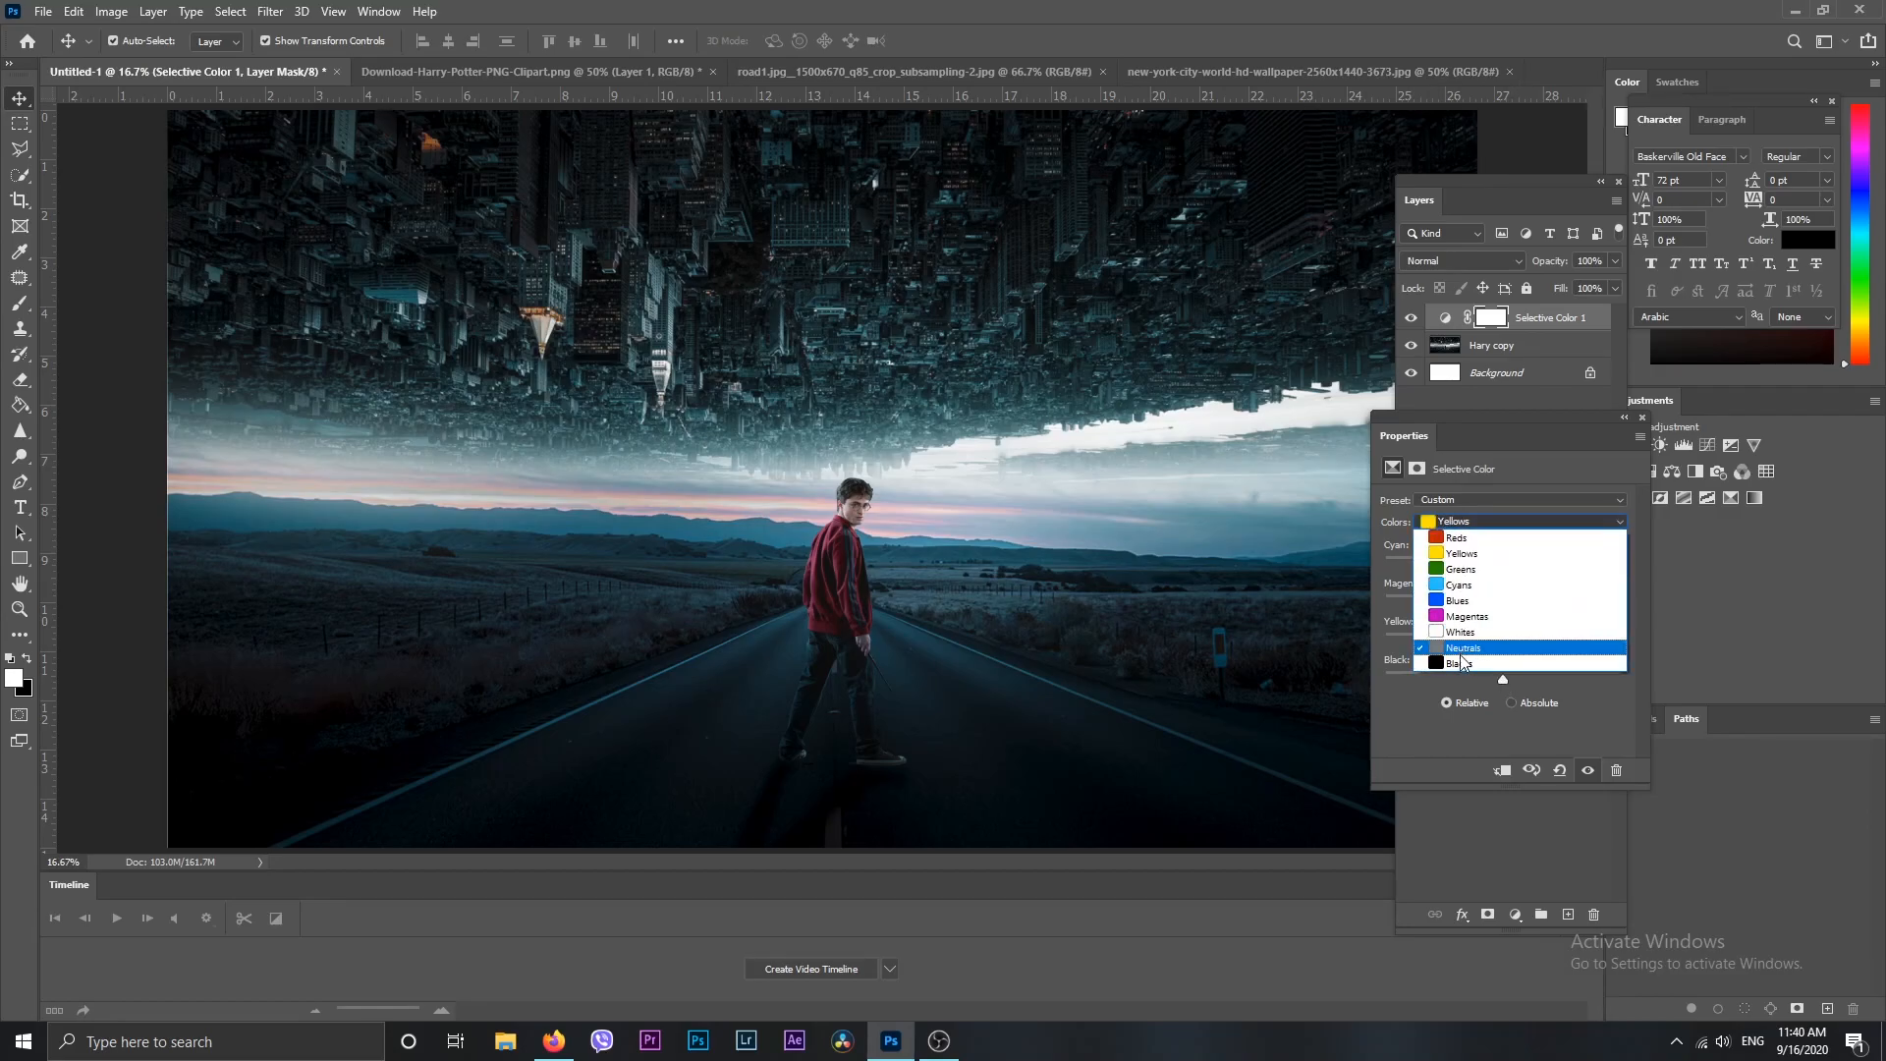
click(1456, 658)
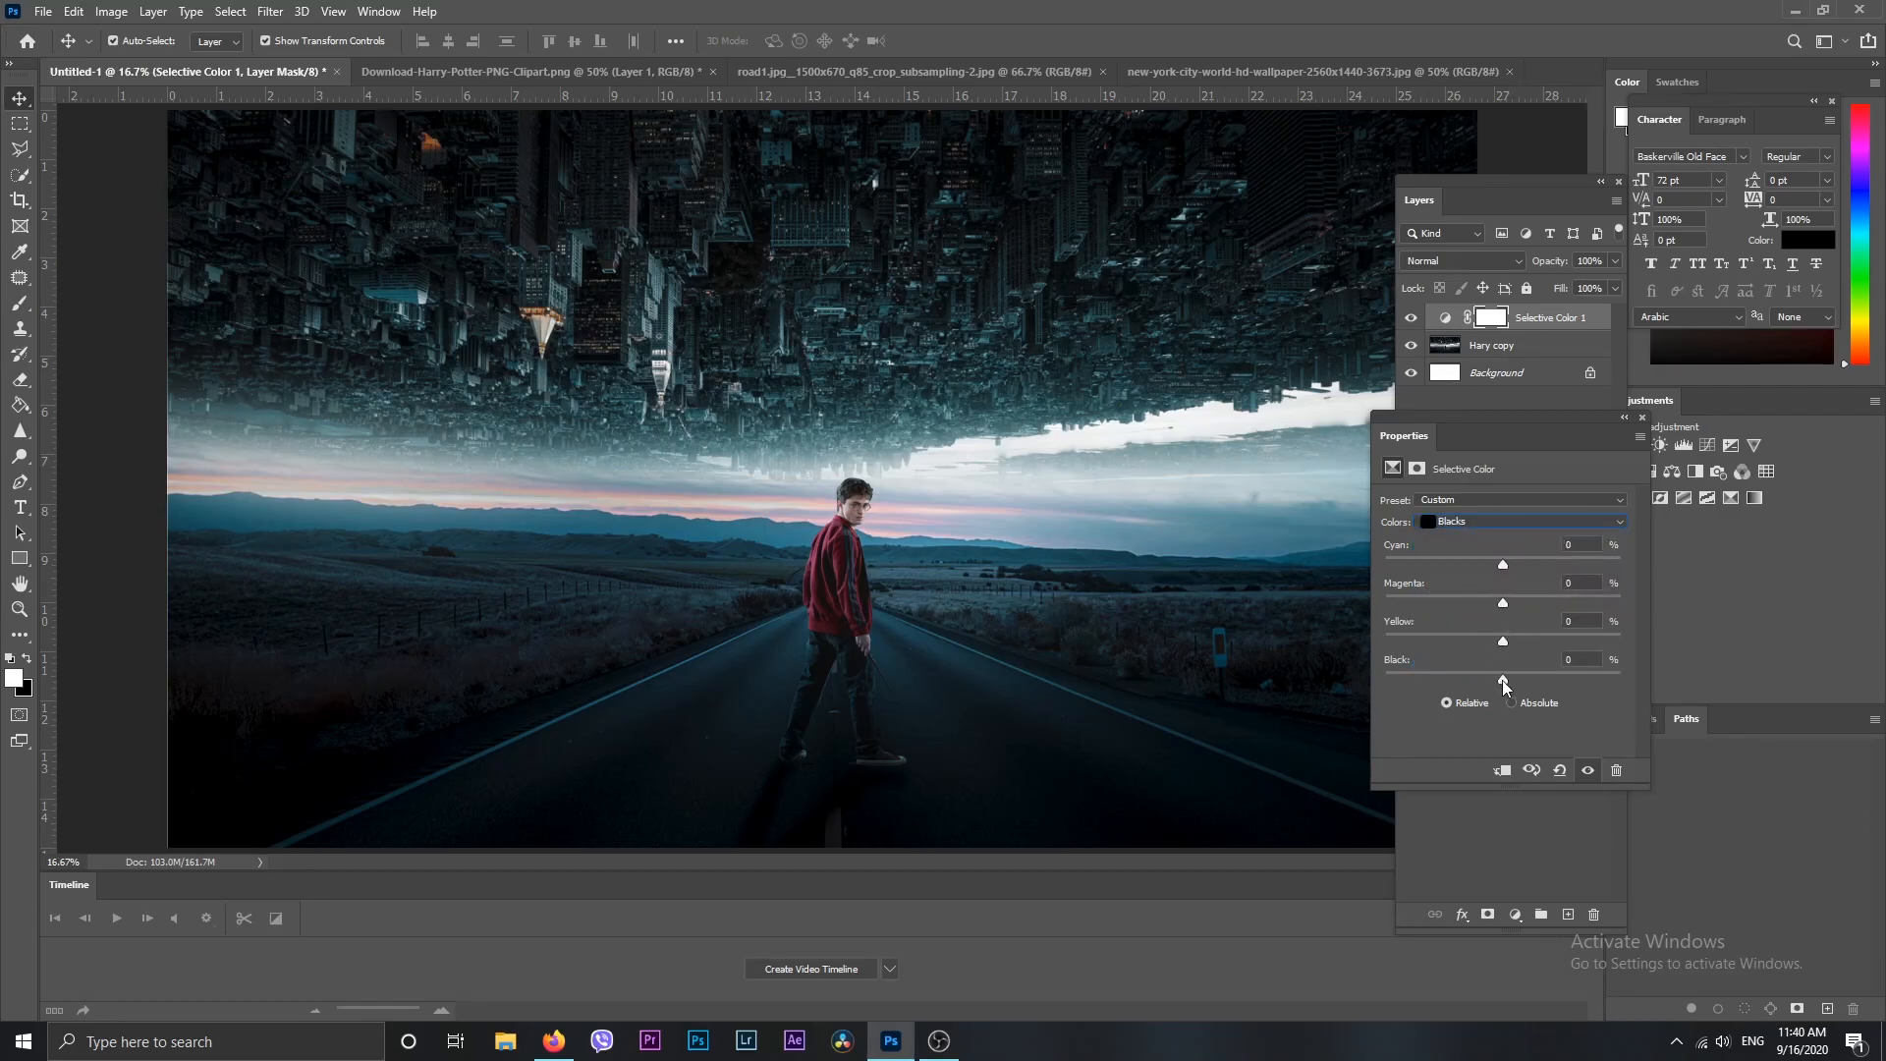
drag(1505, 680, 1509, 678)
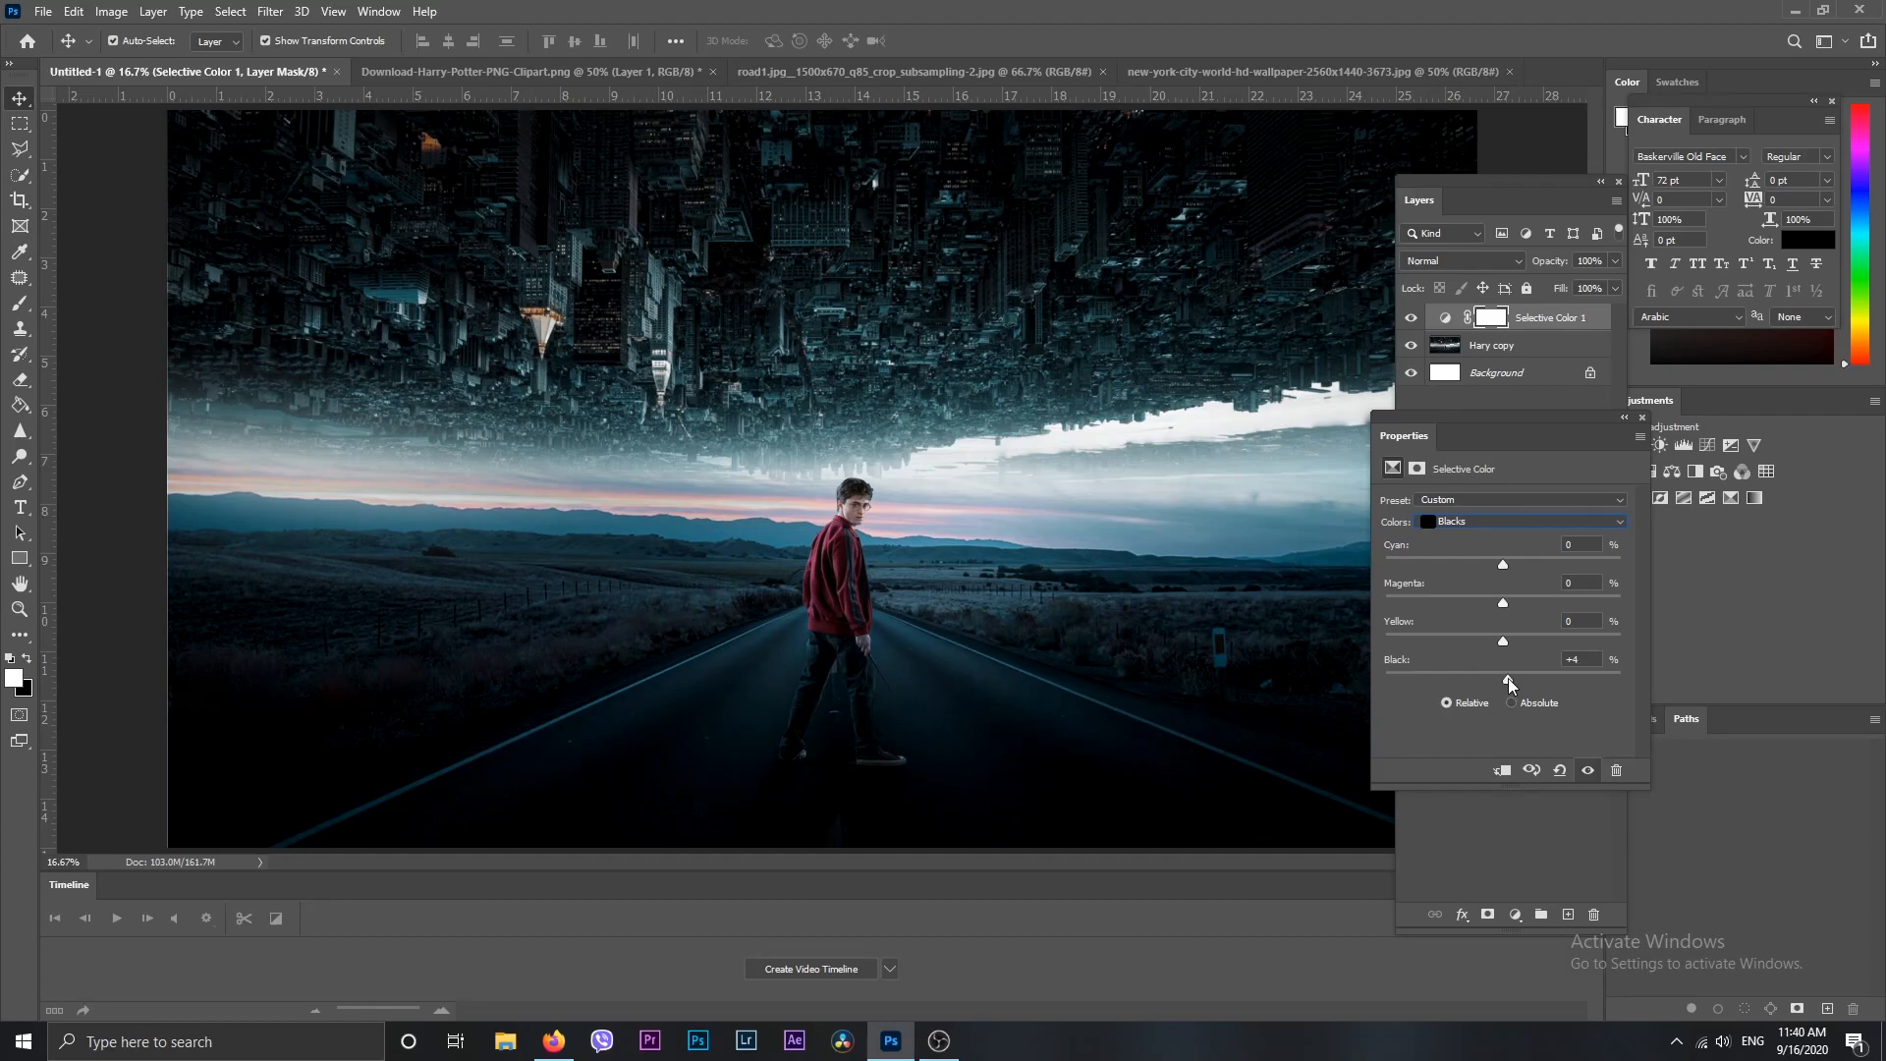
Create a new layer above the Selective Color 1 layer and name it light
click(1500, 385)
click(1510, 346)
click(1521, 318)
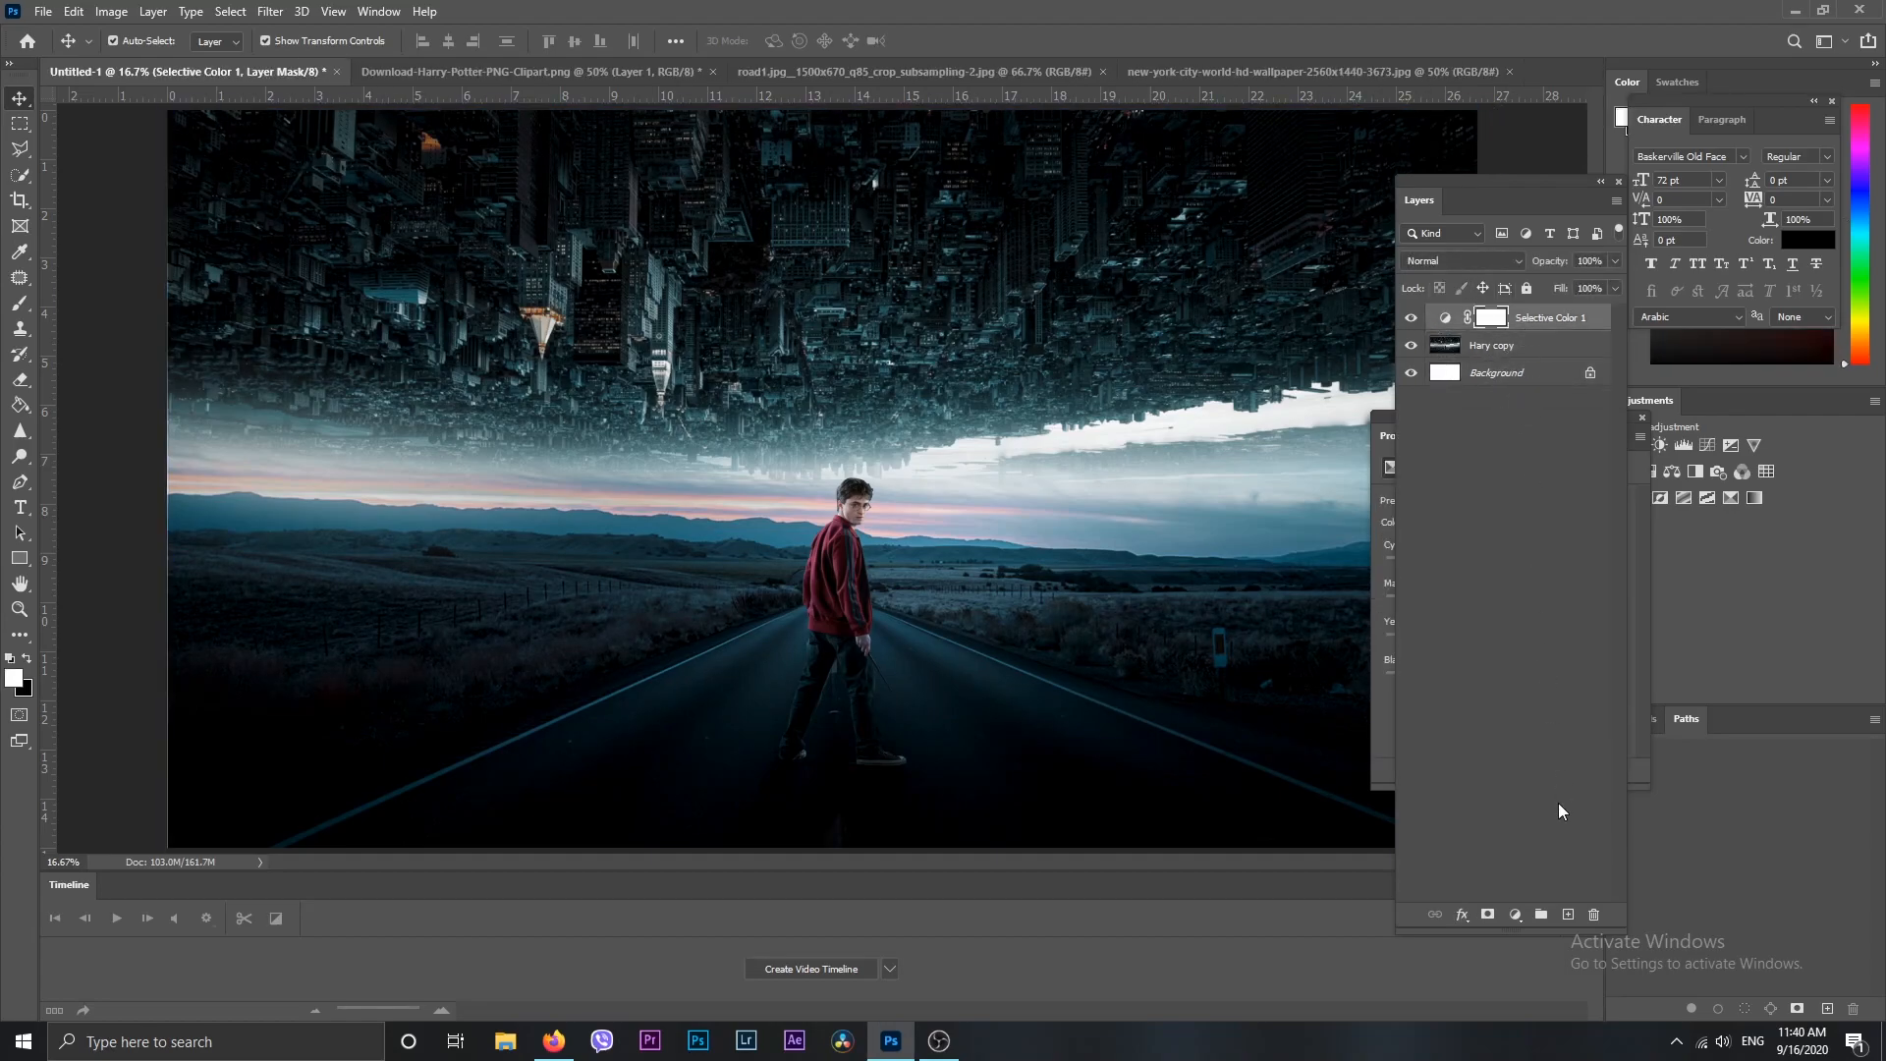
click(1568, 915)
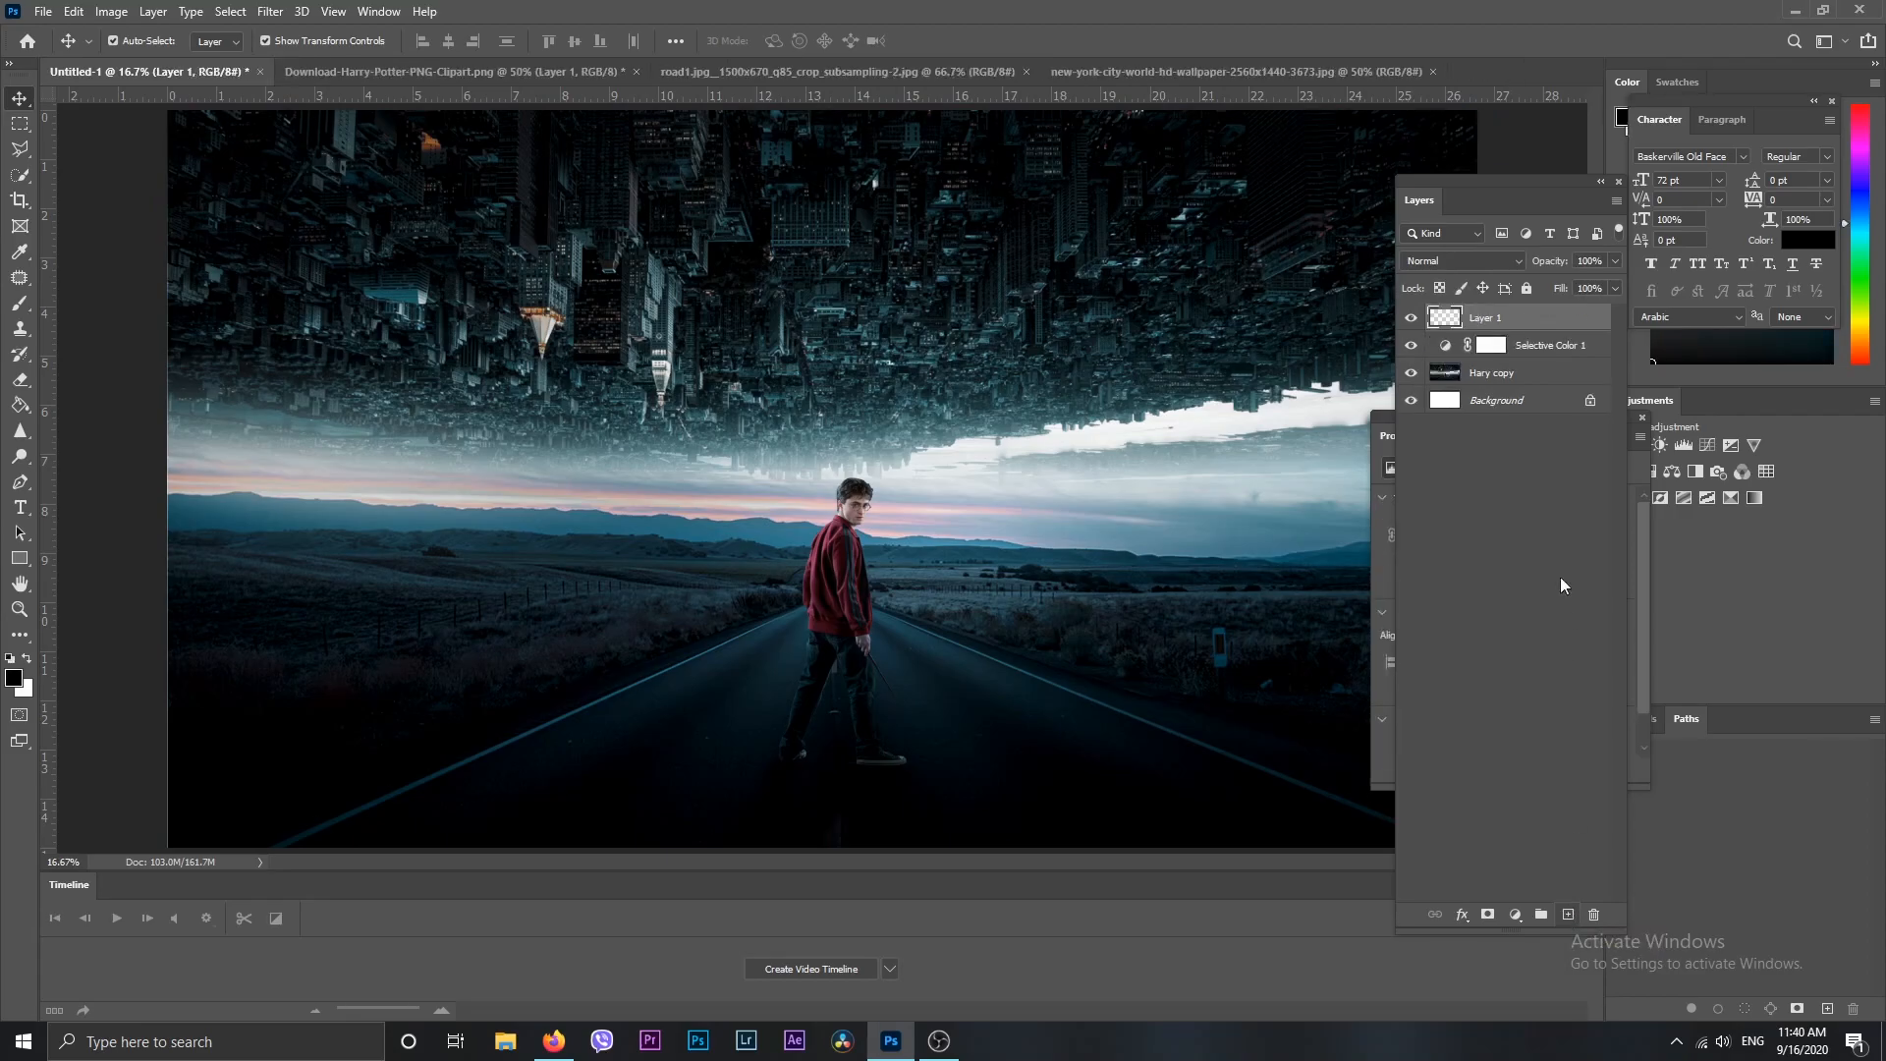
double_click(1486, 319)
key(BackSpace)
text(ligh)
key(Return)
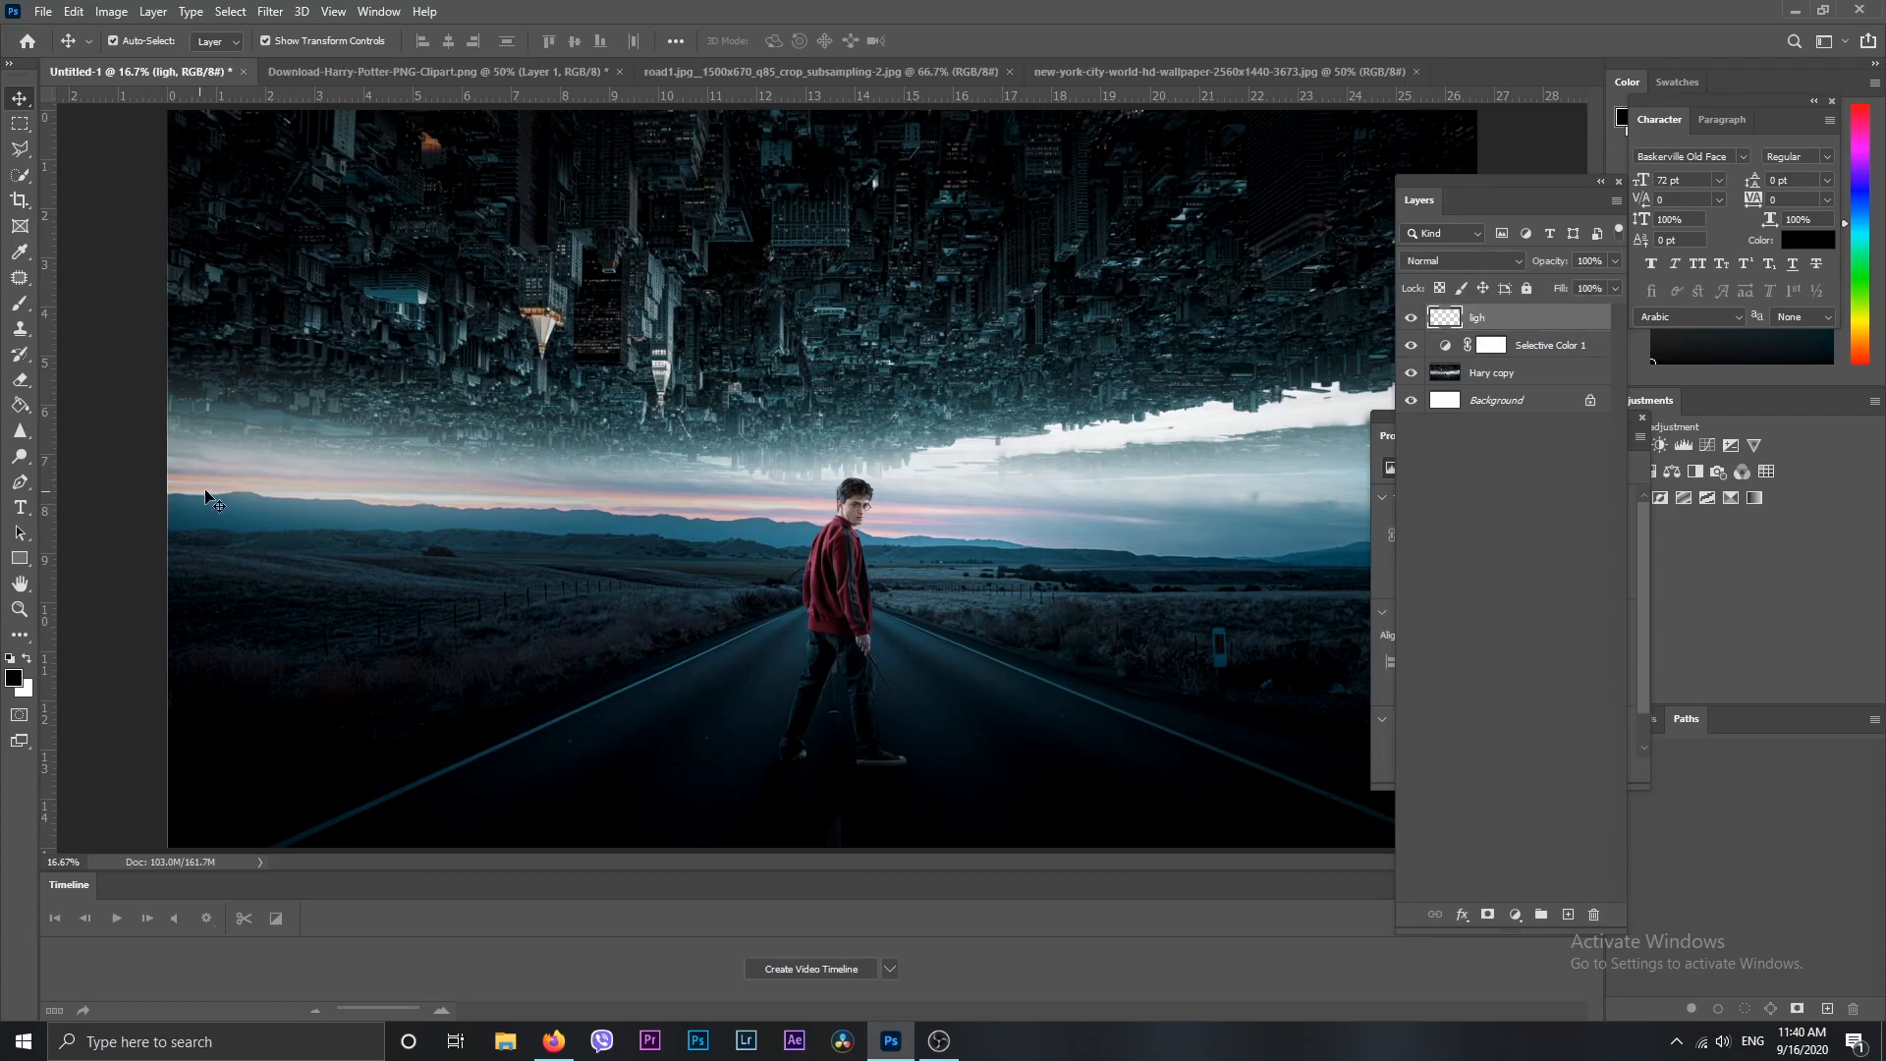
double_click(1481, 319)
text(light)
key(Return)
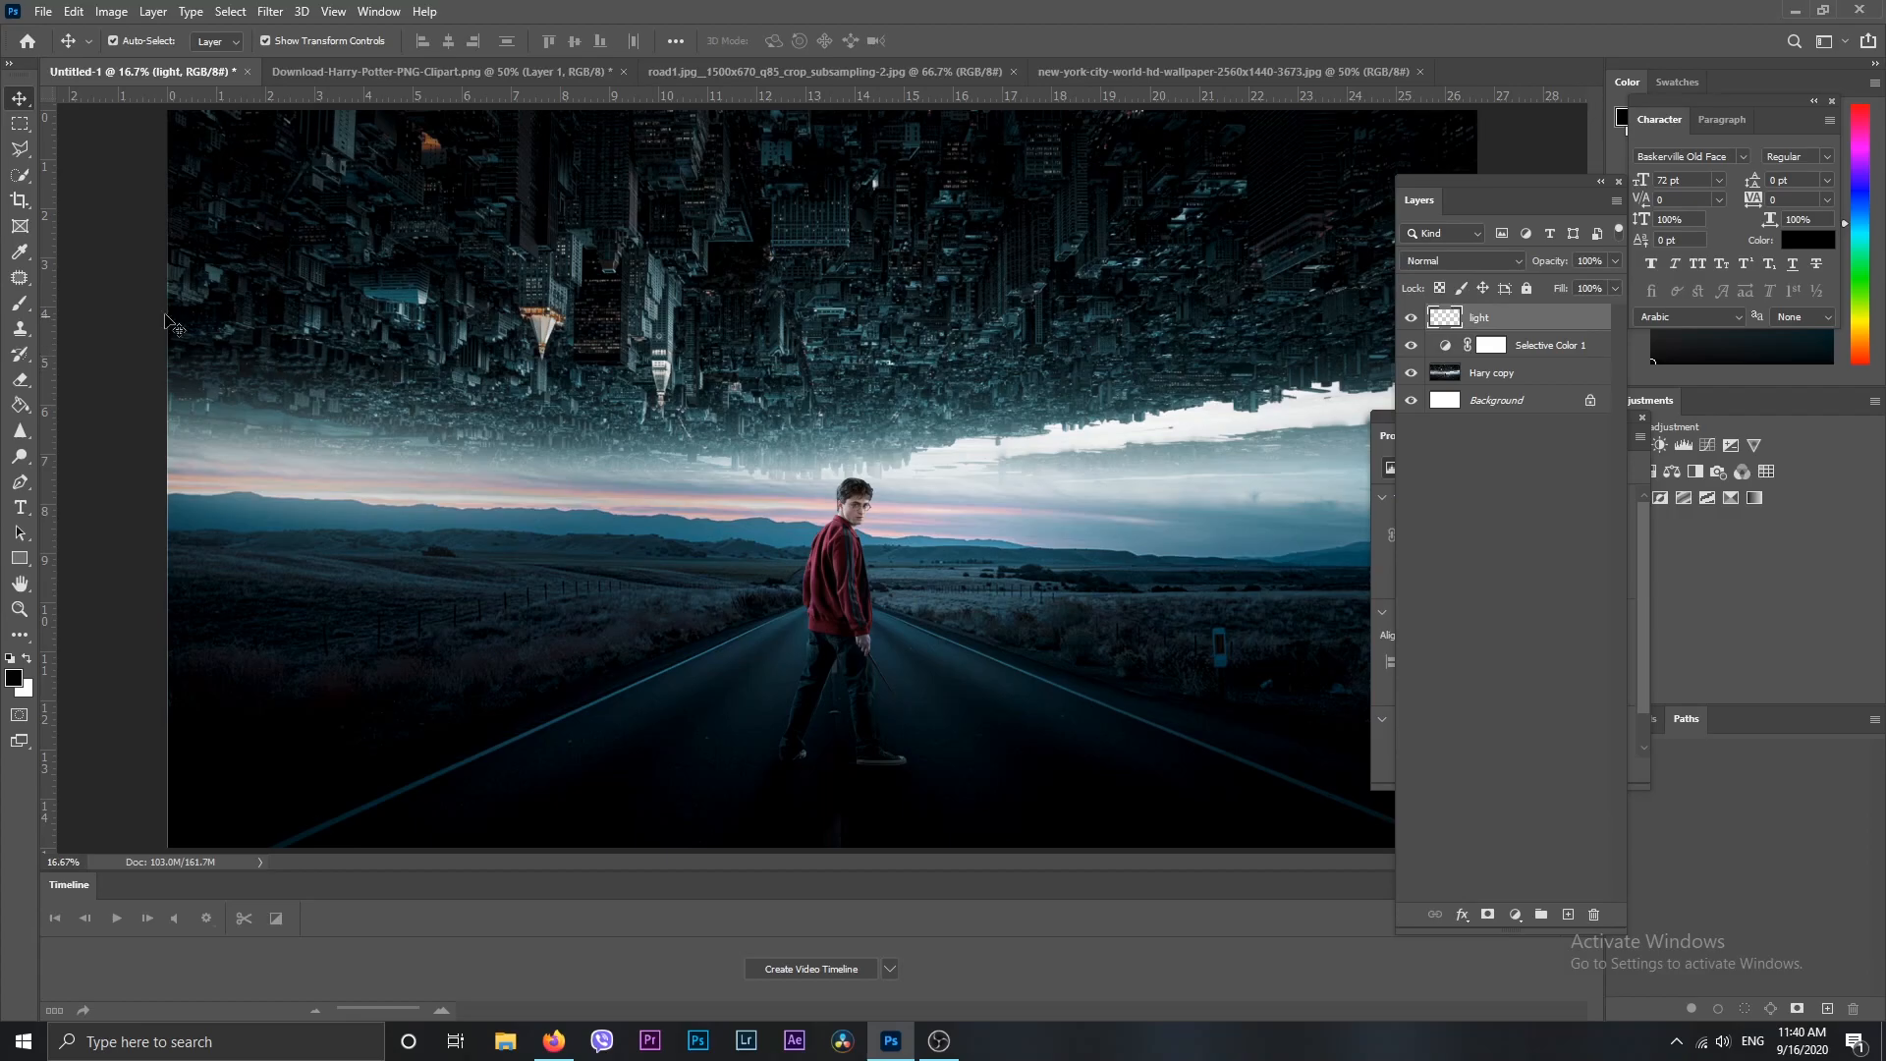
Choose the Brush tool and set the foreground colour to a bright orange
click(27, 314)
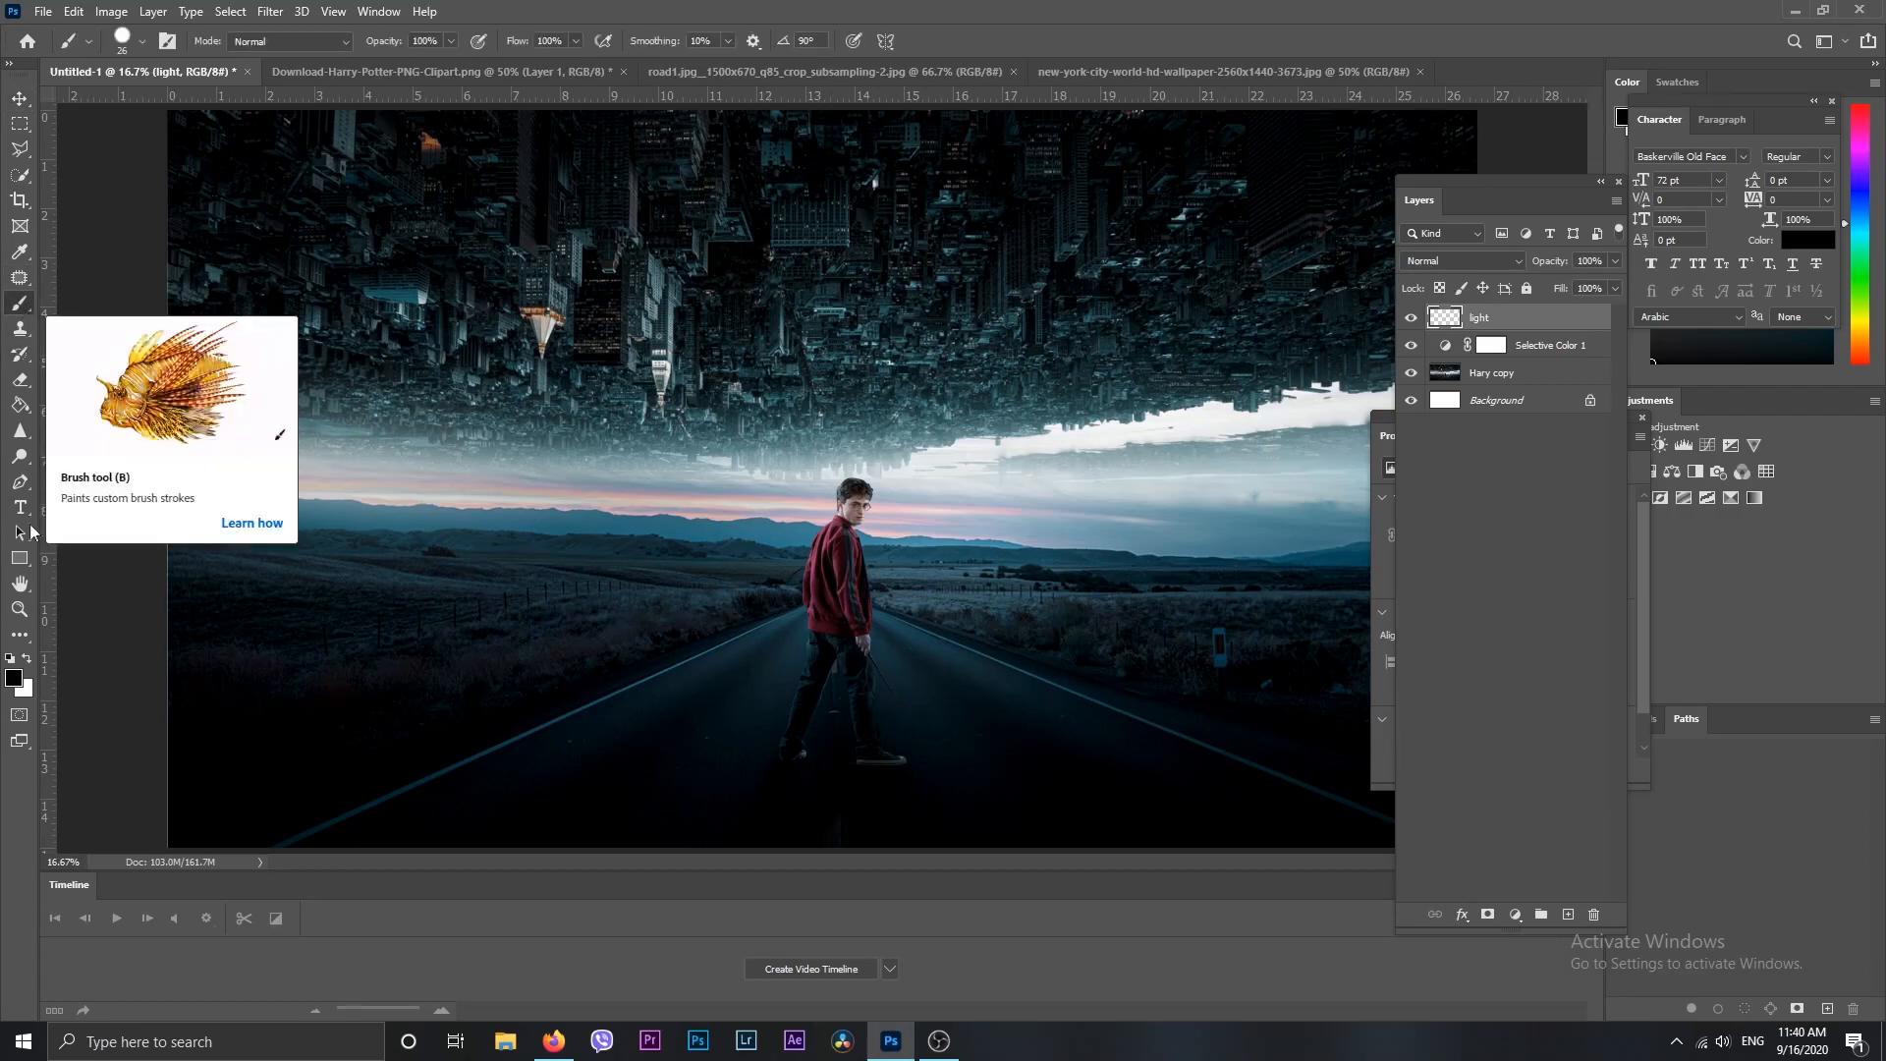
click(14, 677)
drag(1486, 504, 1486, 488)
drag(1444, 383, 1474, 257)
click(1647, 253)
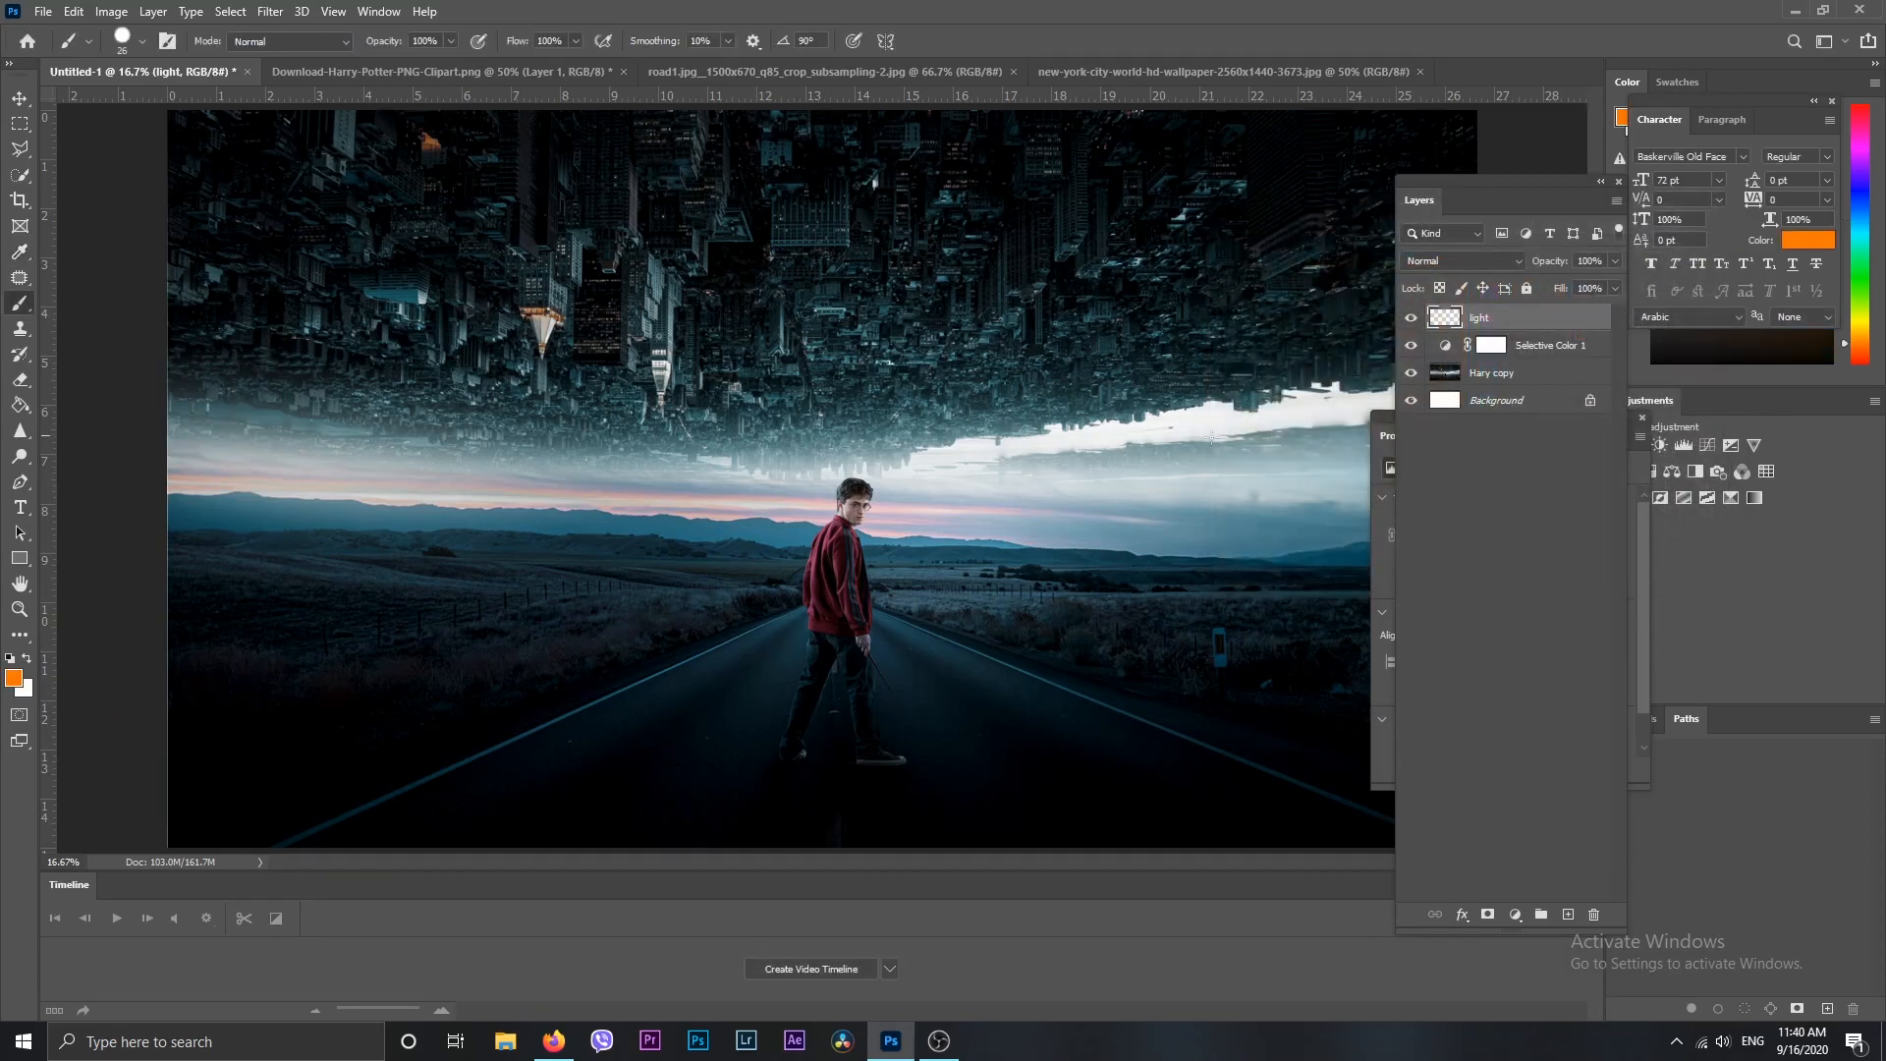
Paint one soft orange spot on the horizon beside the man with a brush of about 1811 pixels
right_click(1018, 513)
drag(1223, 561, 1079, 603)
drag(1234, 562, 1239, 562)
click(953, 498)
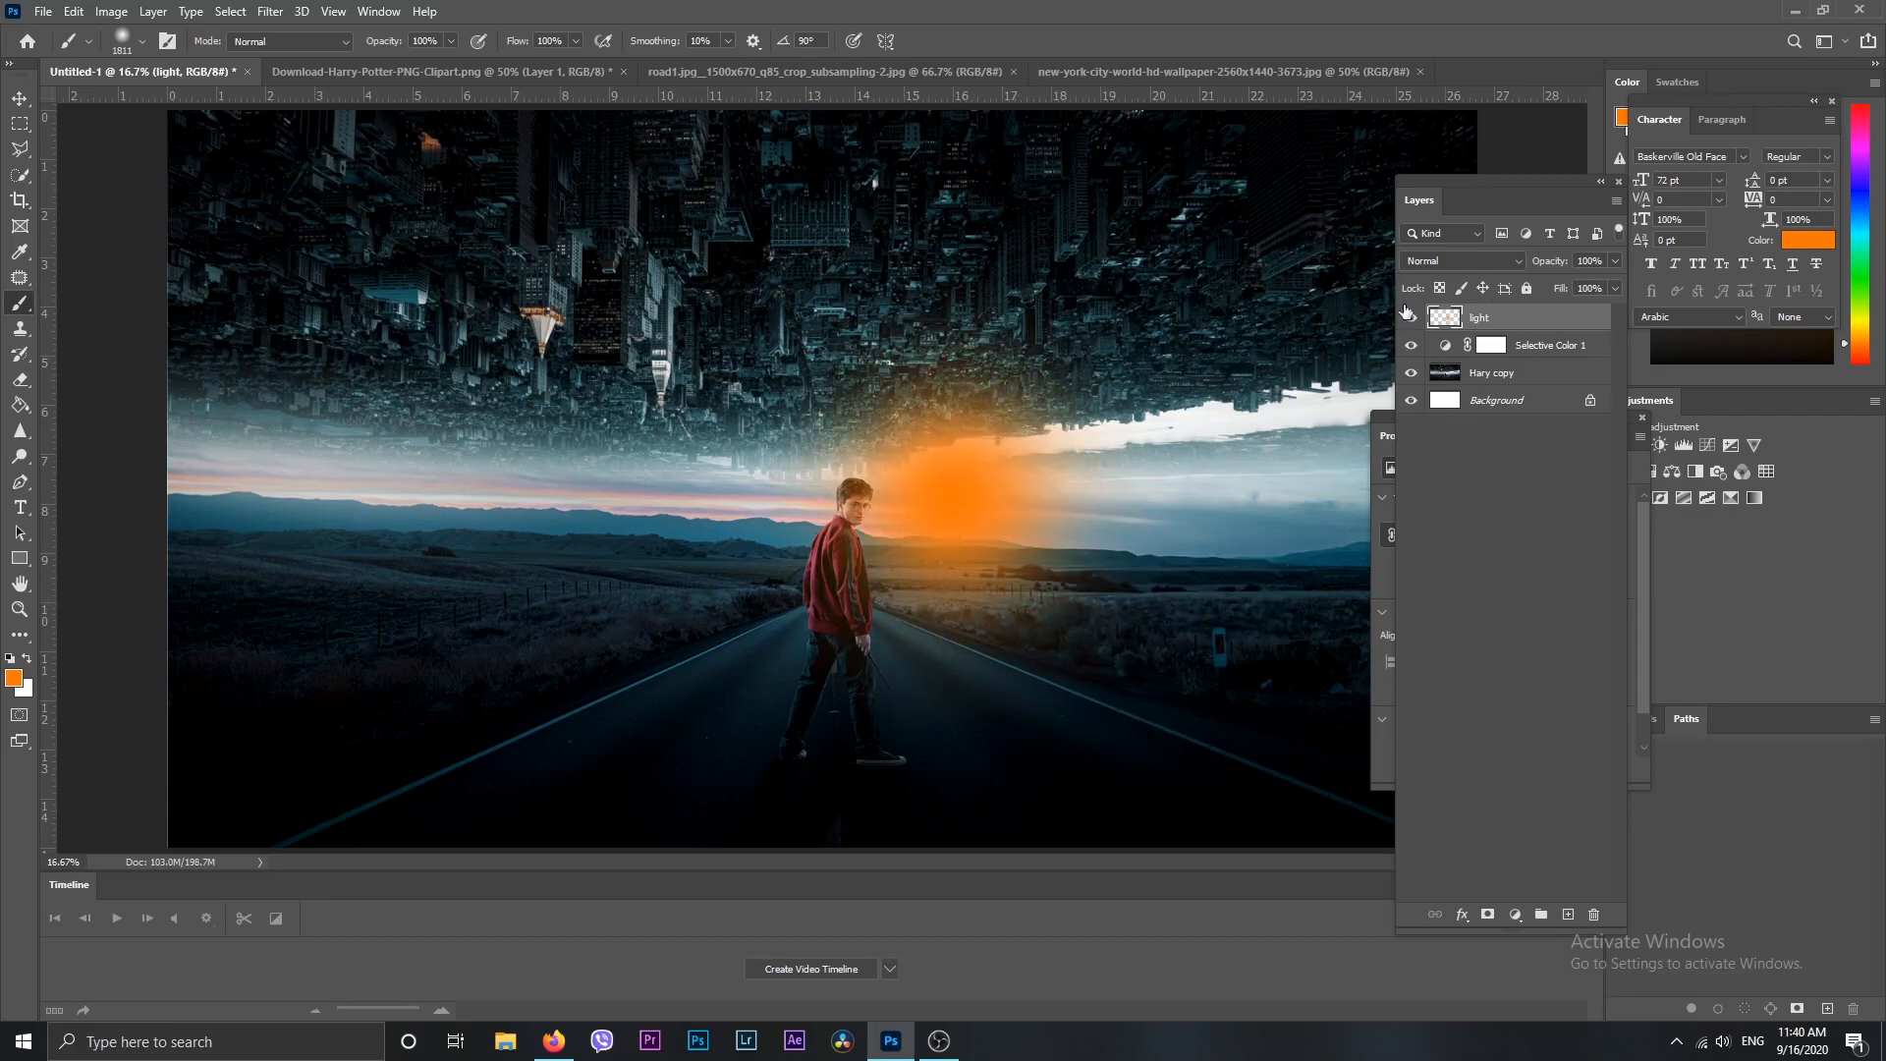
Set the light layer's blend mode to Screen and enlarge the orange glow around the horizon
click(1434, 262)
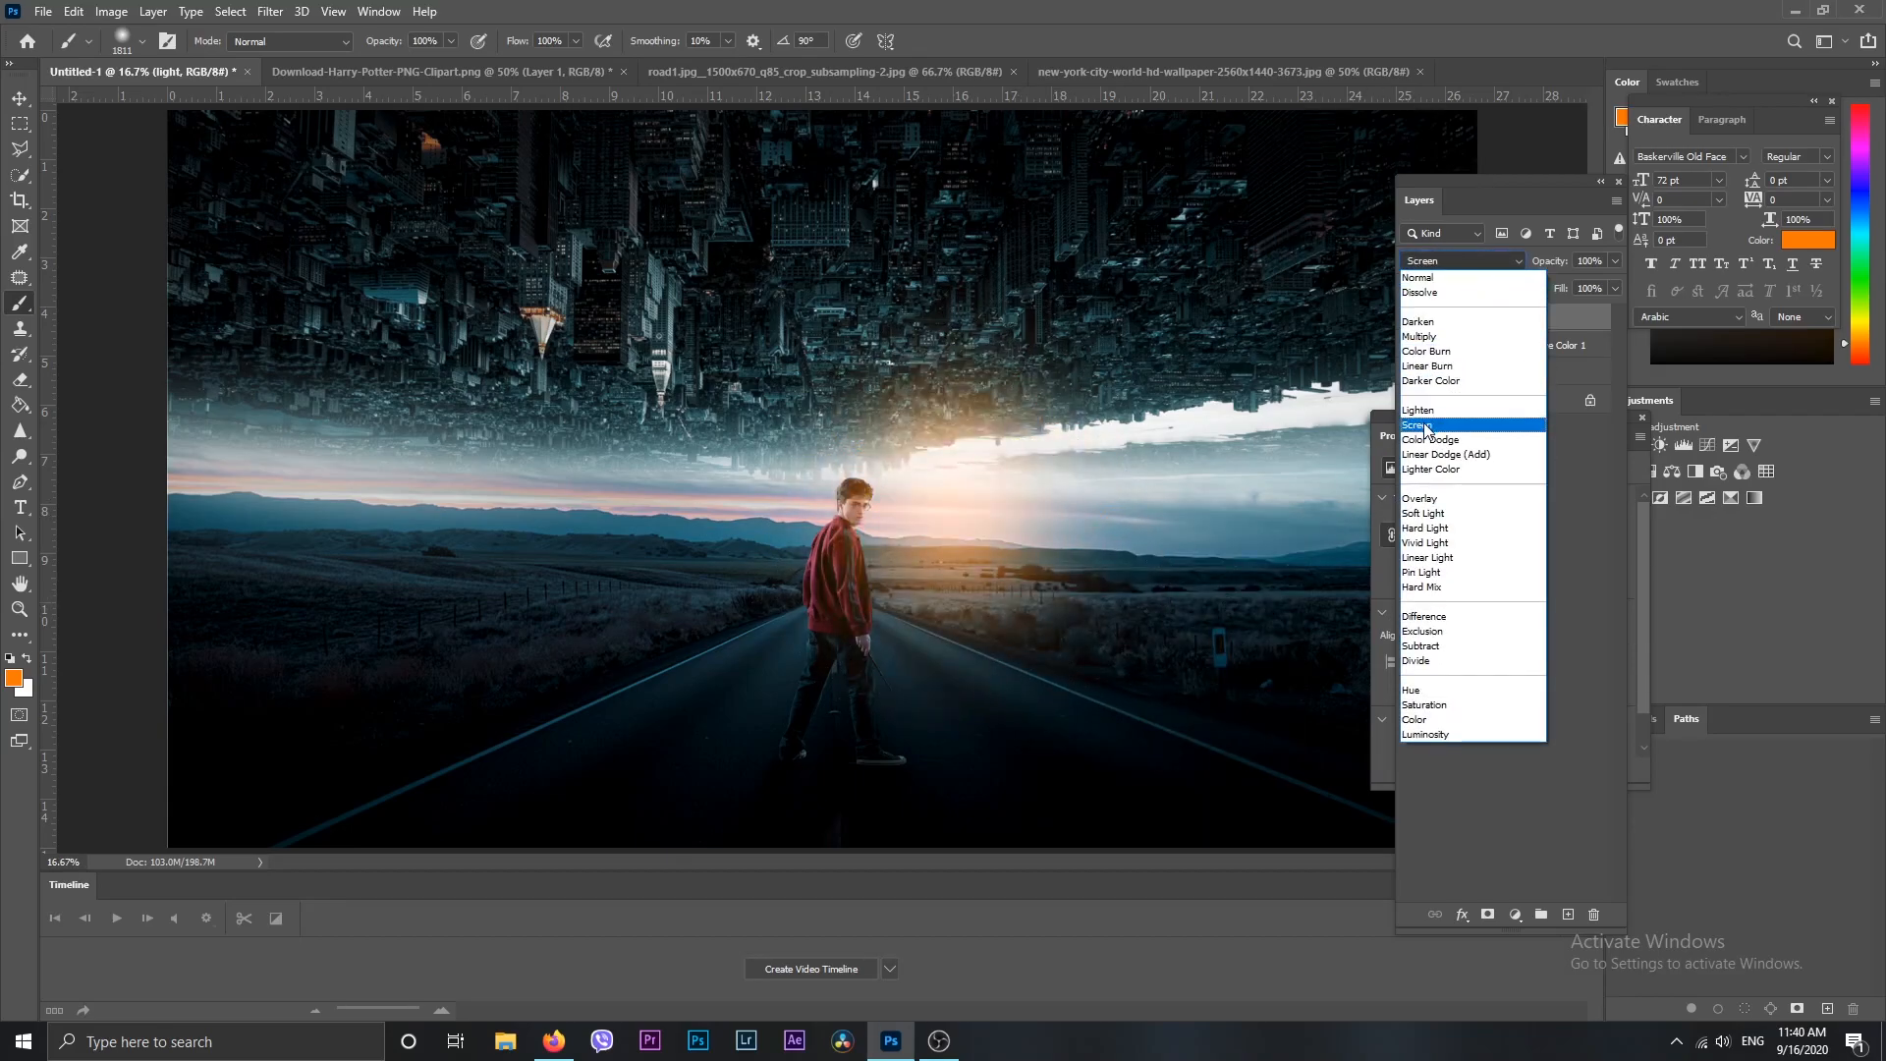
click(1433, 426)
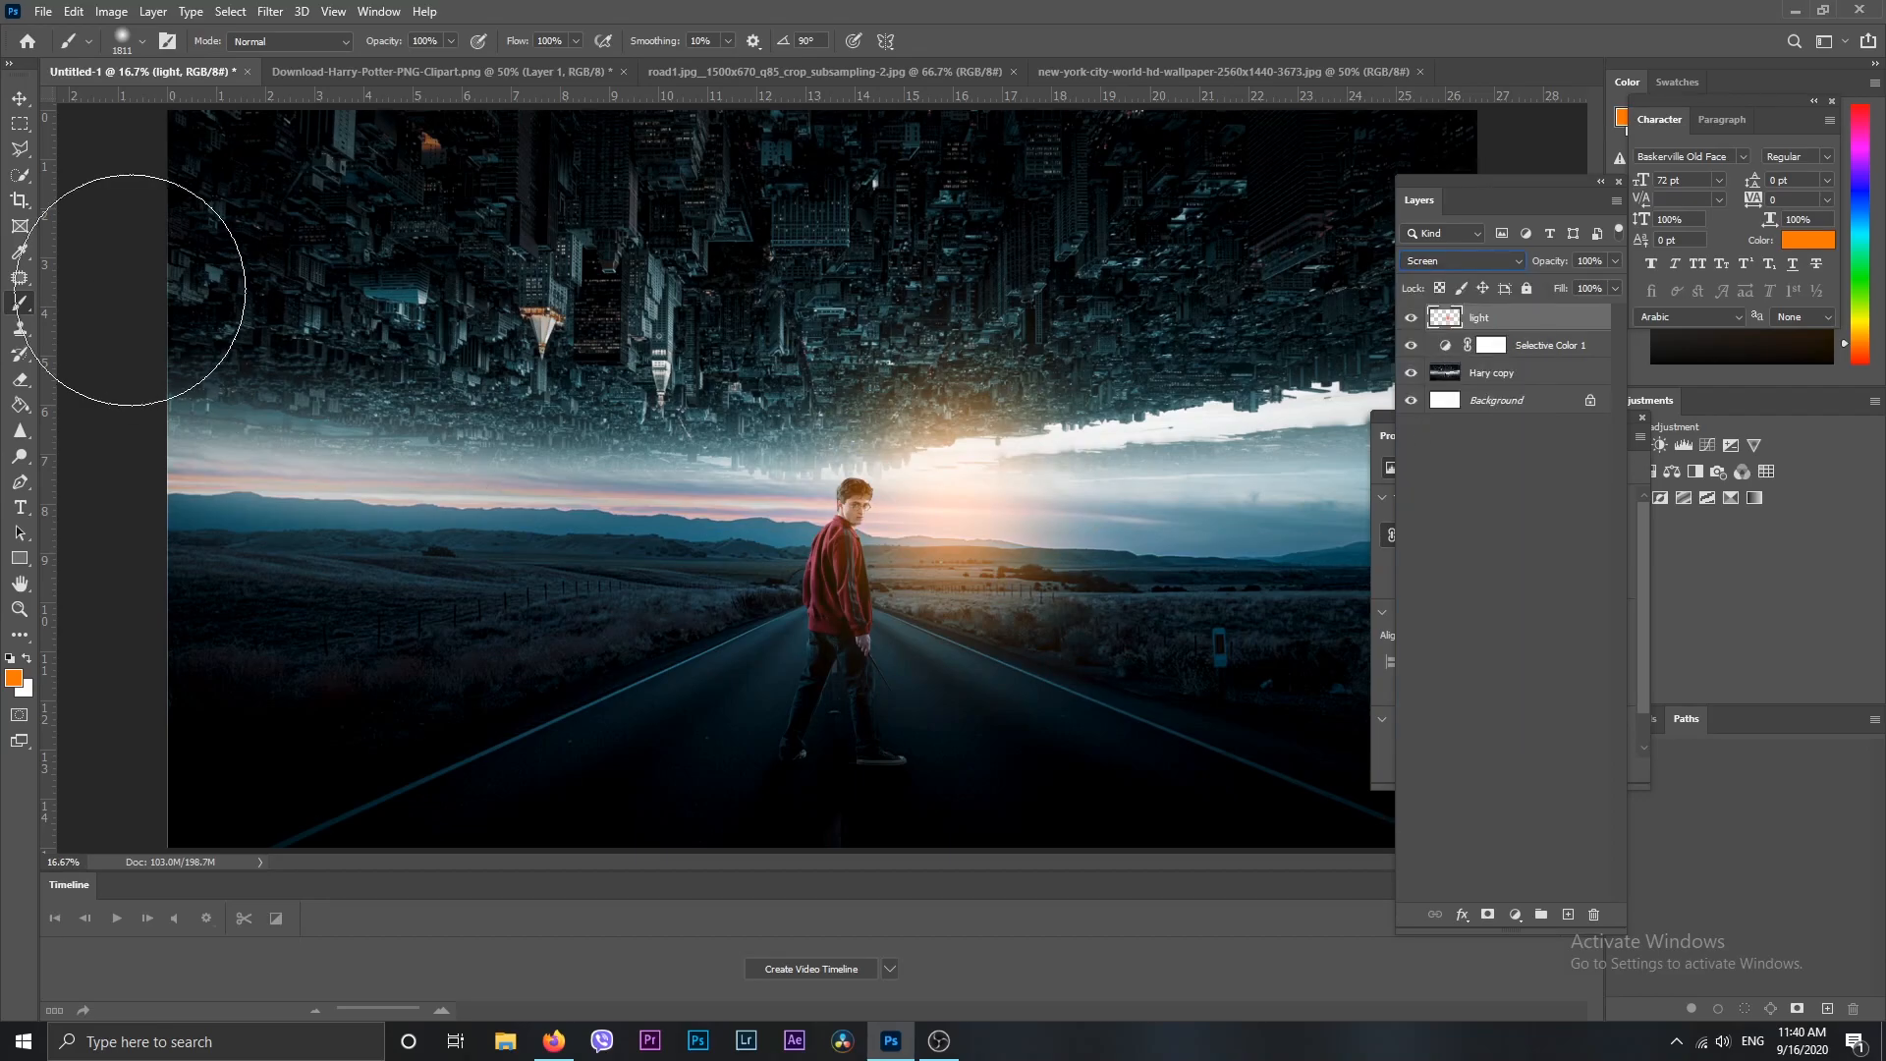
click(23, 100)
drag(1191, 744, 1350, 832)
drag(1215, 773, 1224, 716)
key(Return)
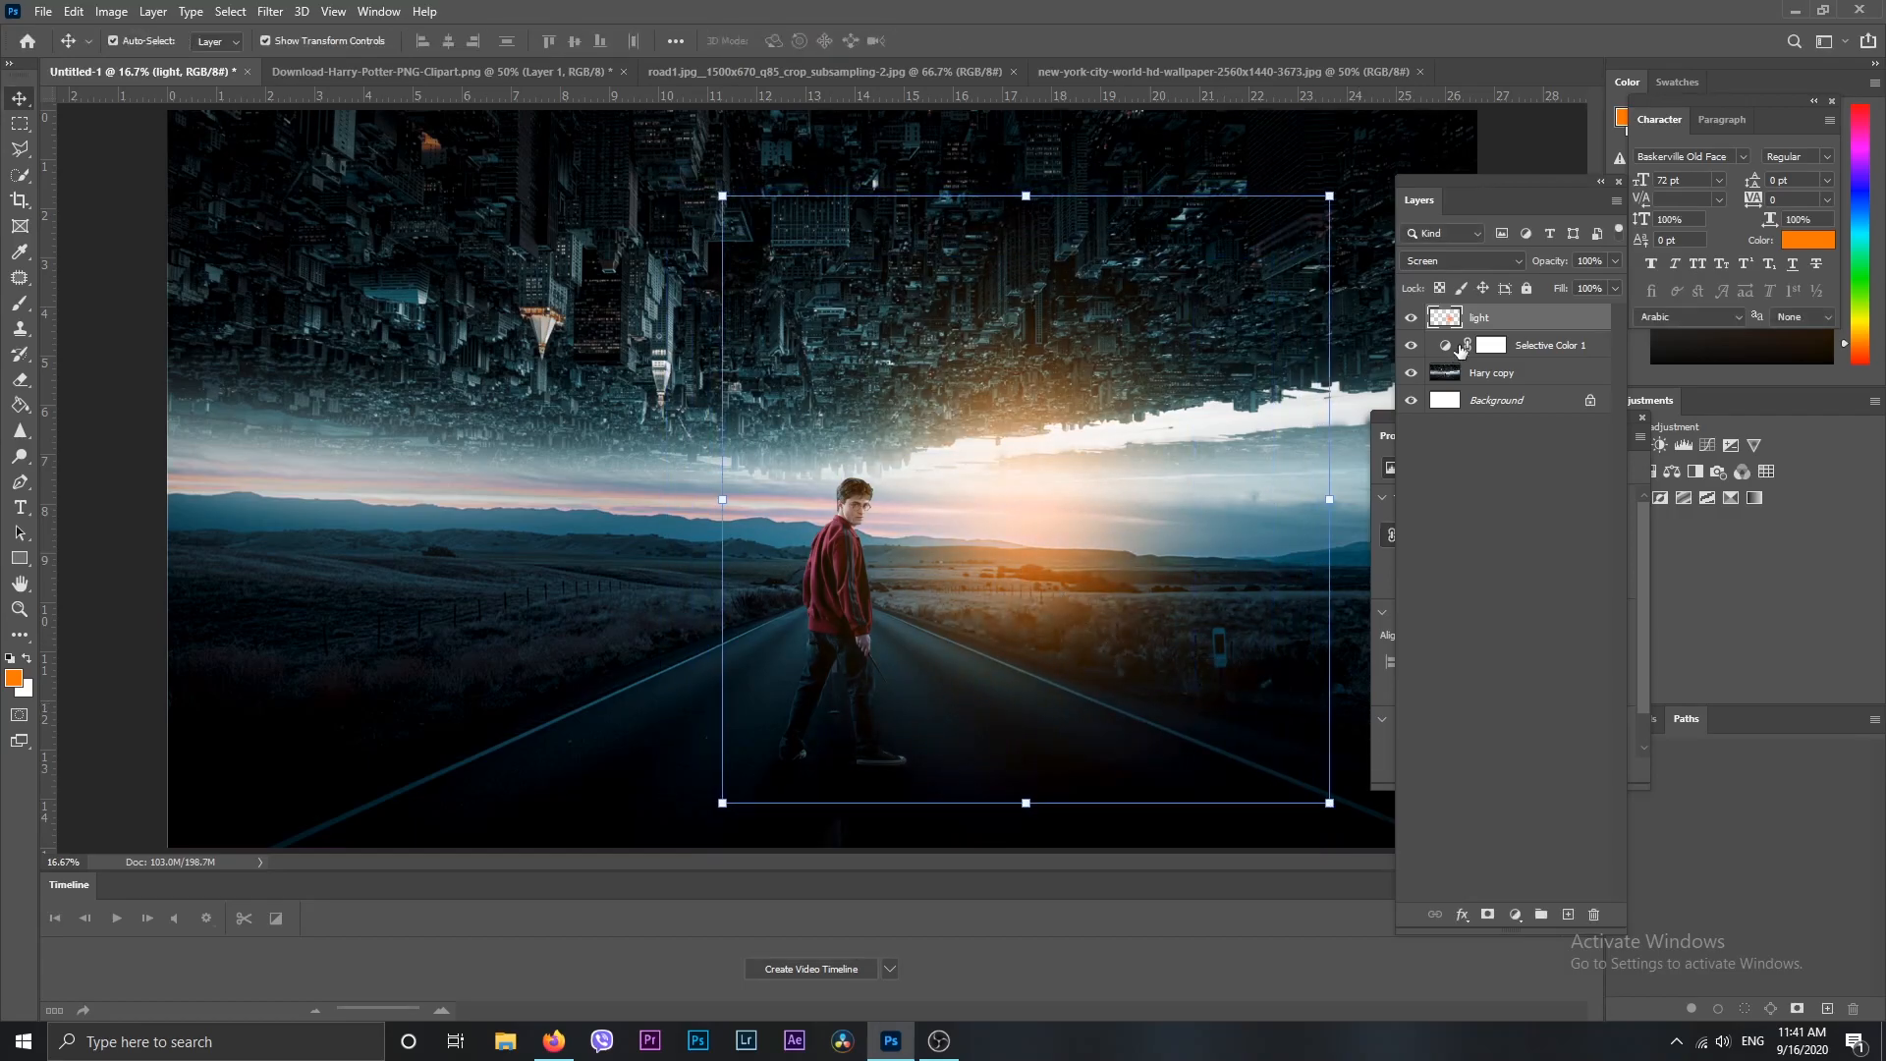
Change the light layer's blend mode to Linear Dodge (Add) and lower its fill to soften the horizon glow
click(1462, 261)
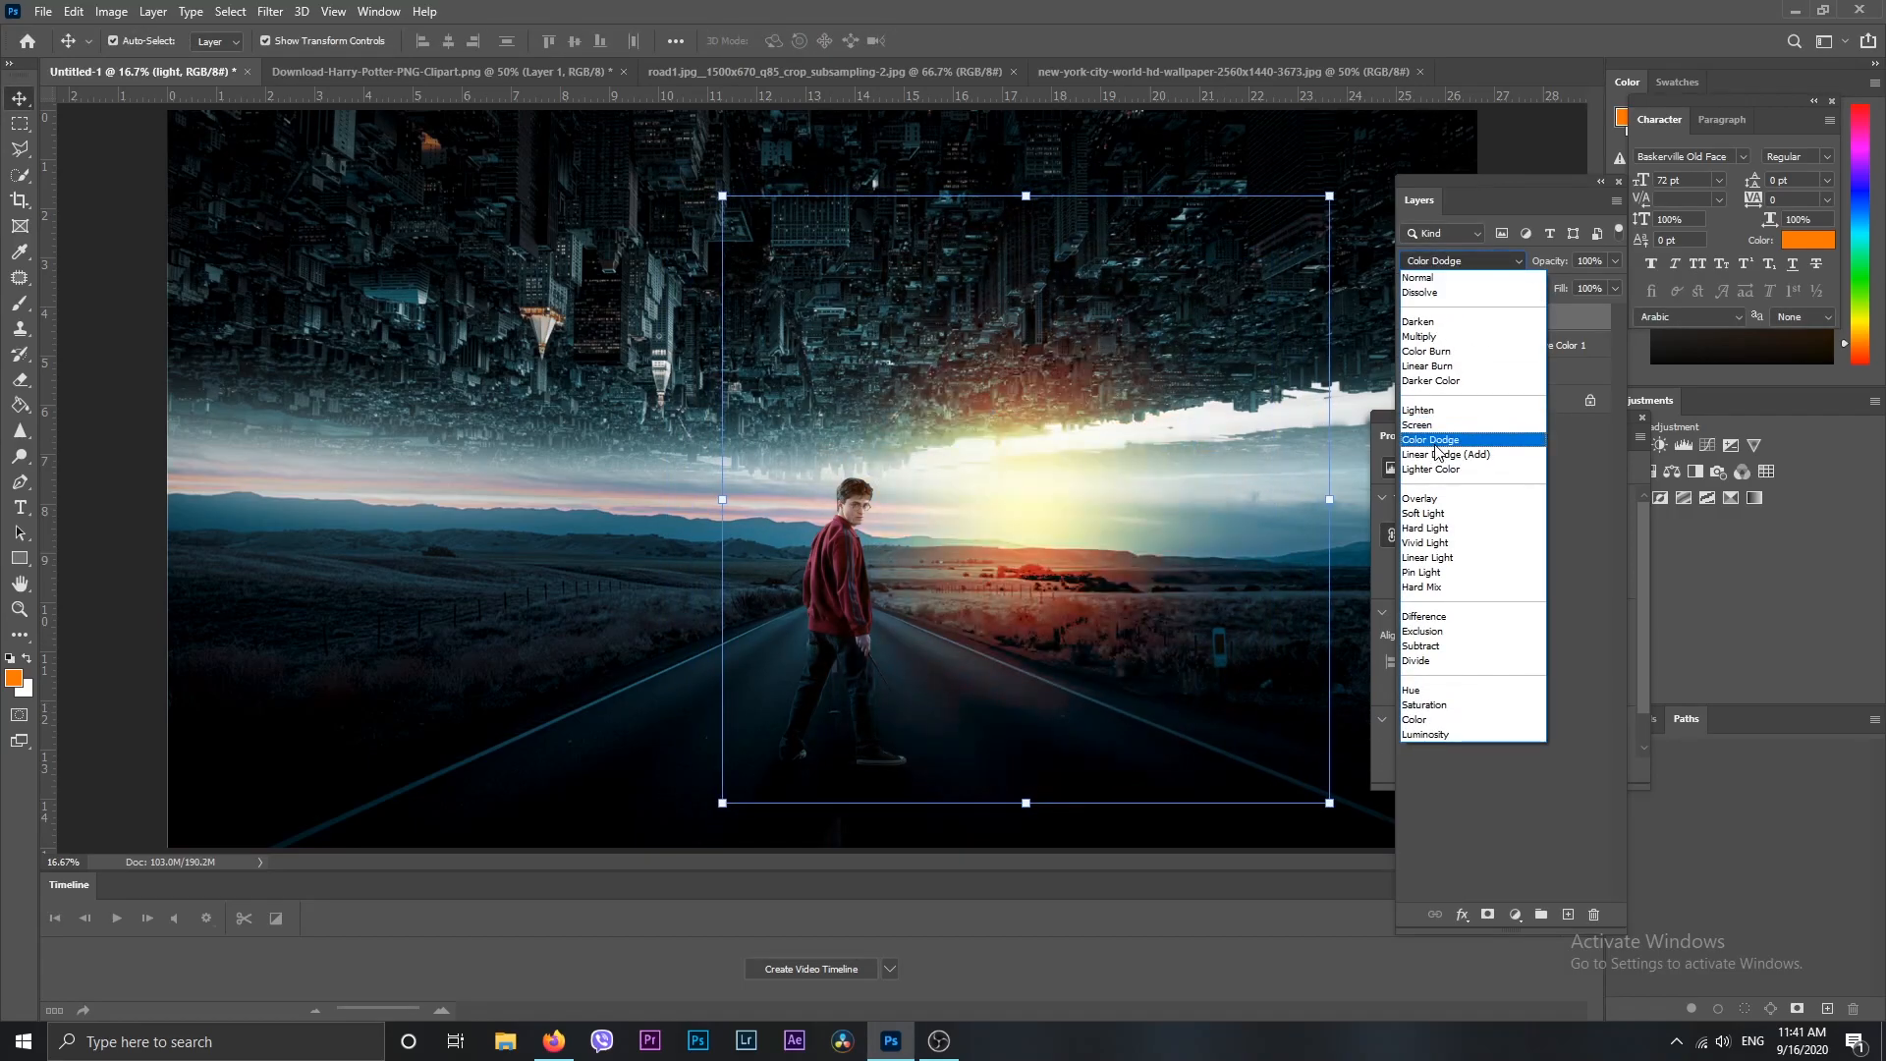
click(1436, 457)
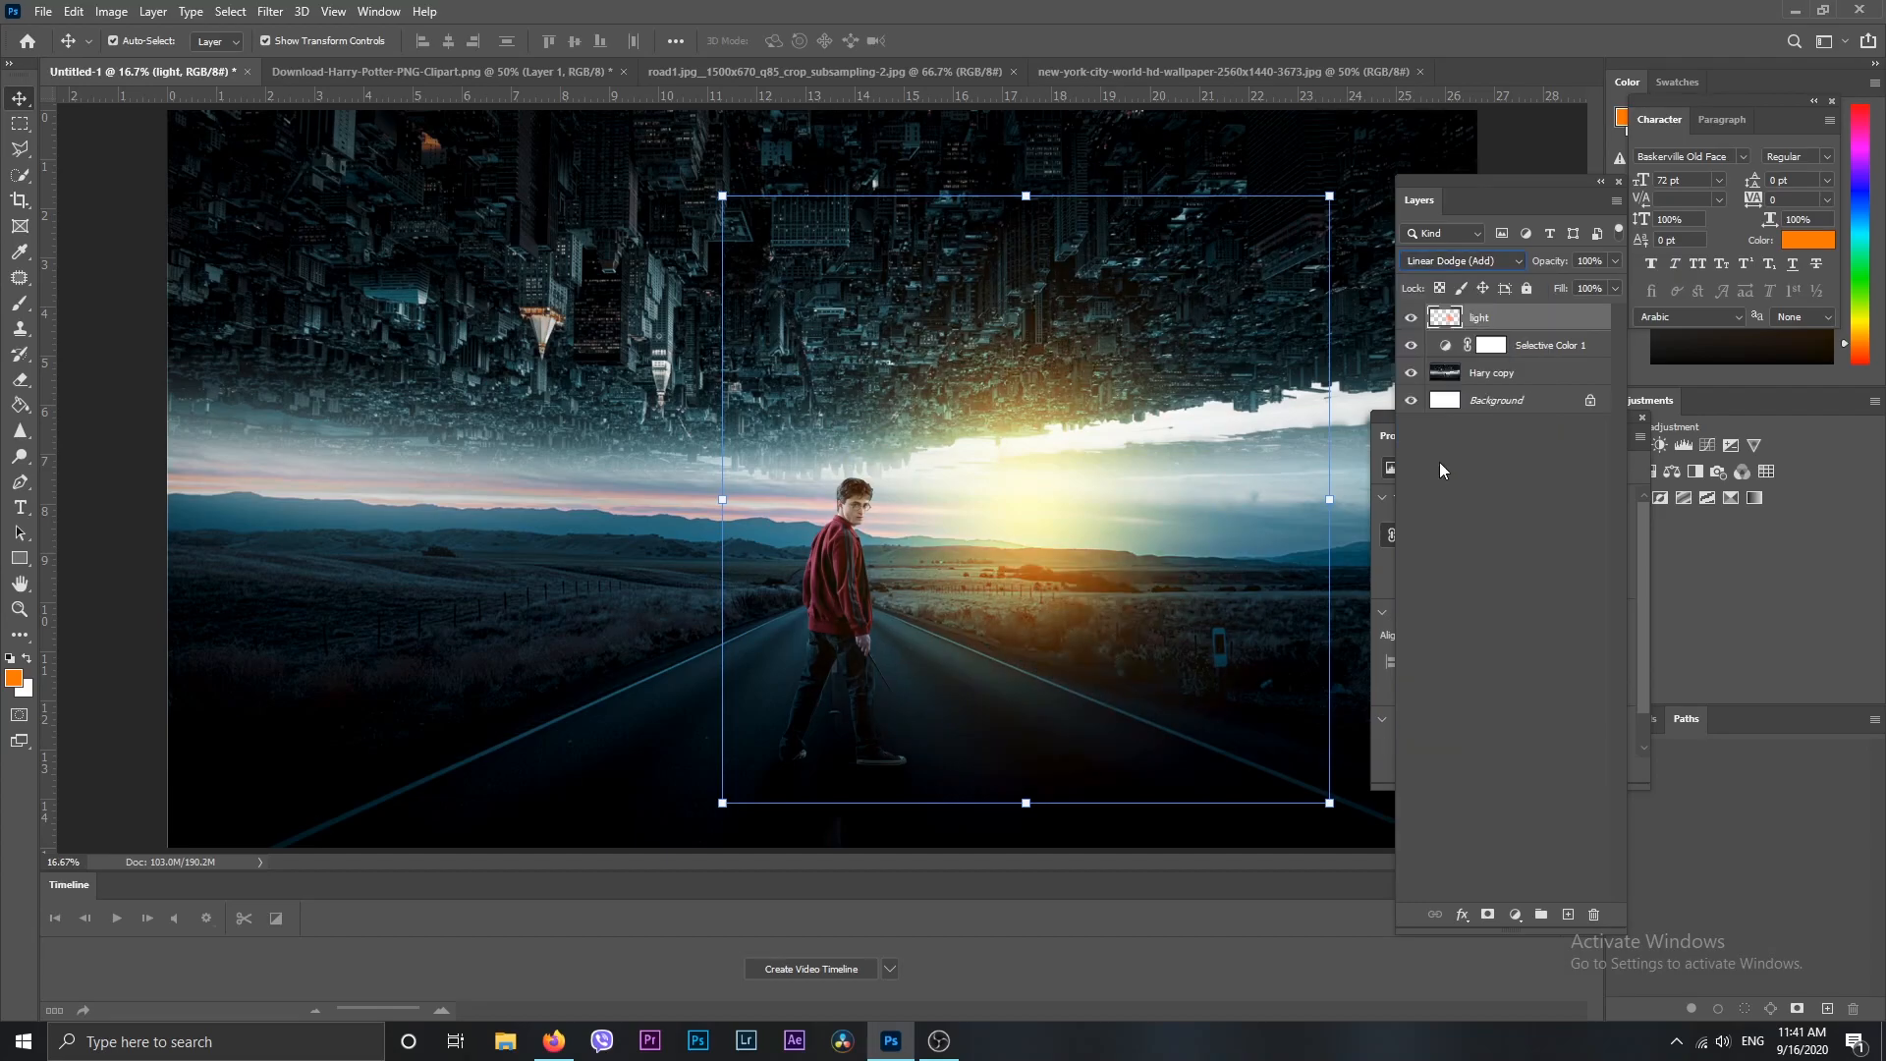
click(1495, 529)
click(1503, 318)
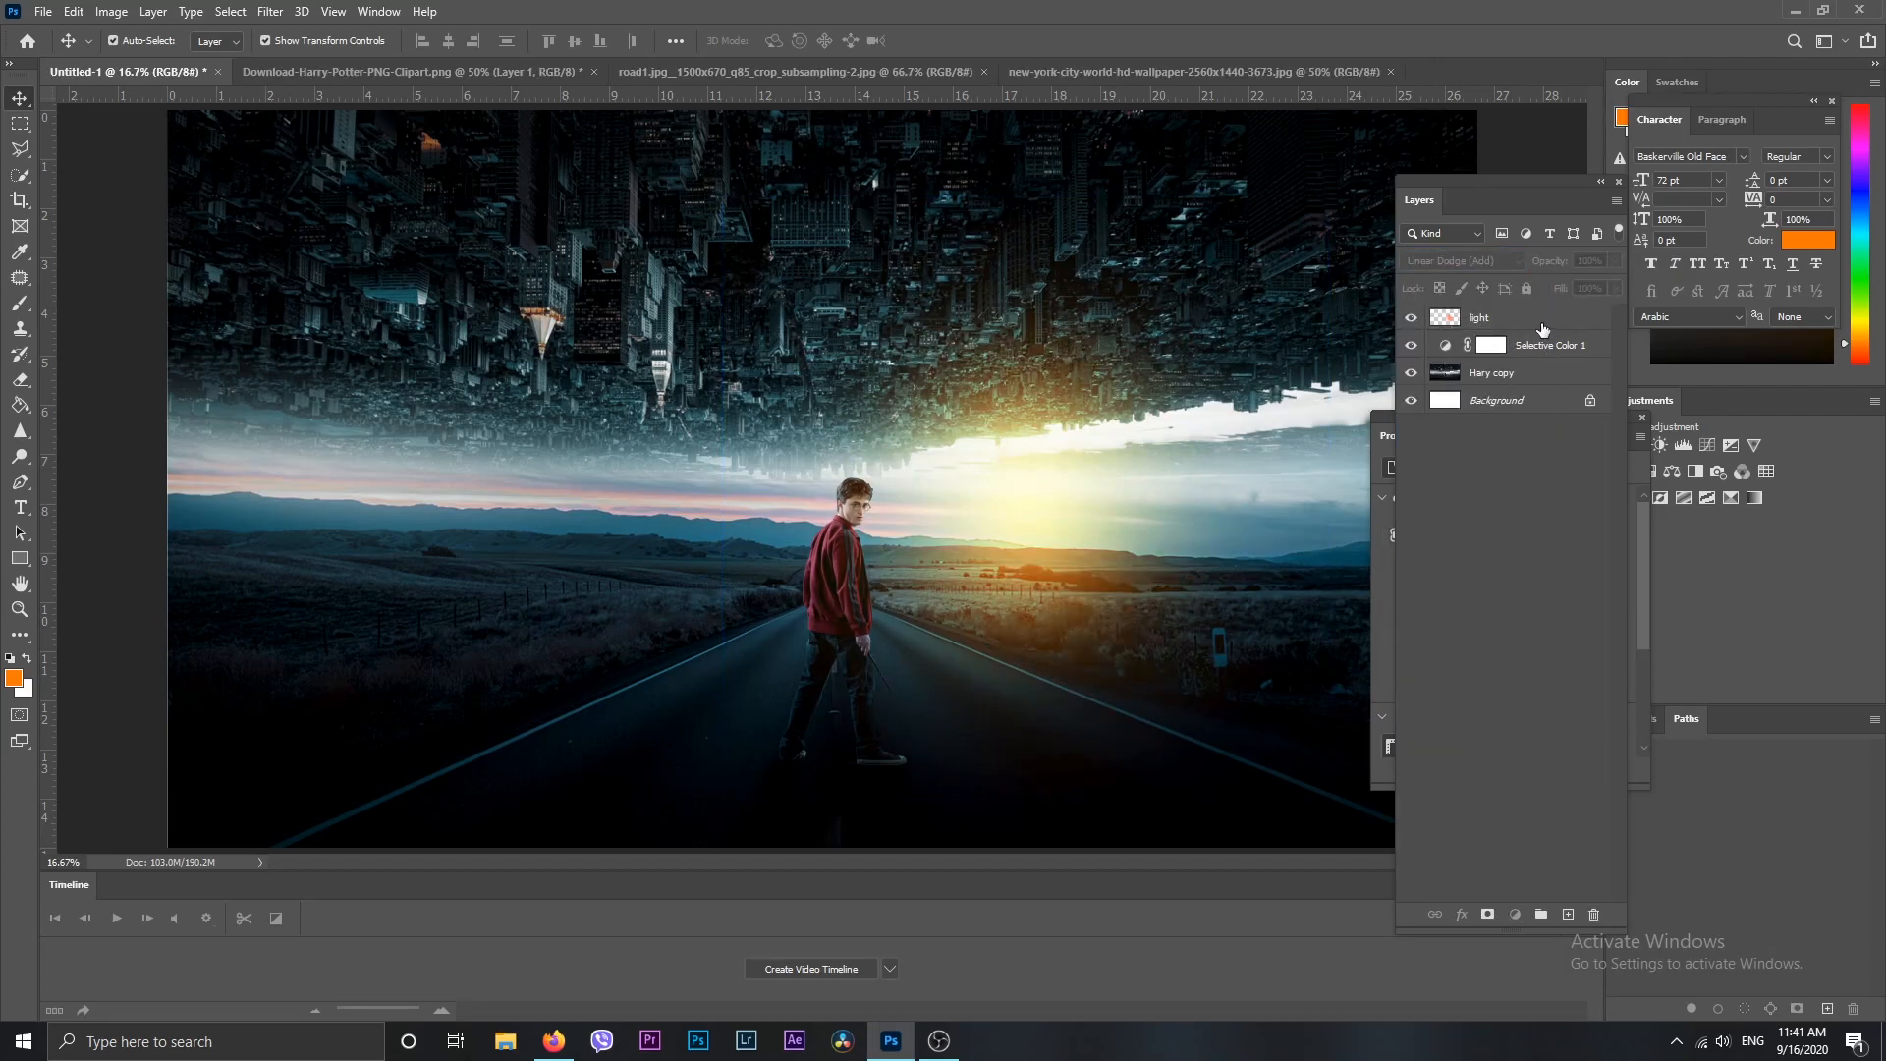
click(1615, 287)
mouse_move(1616, 310)
mouse_down()
mouse_move(1577, 308)
mouse_move(1602, 283)
mouse_up()
click(1616, 262)
click(1489, 567)
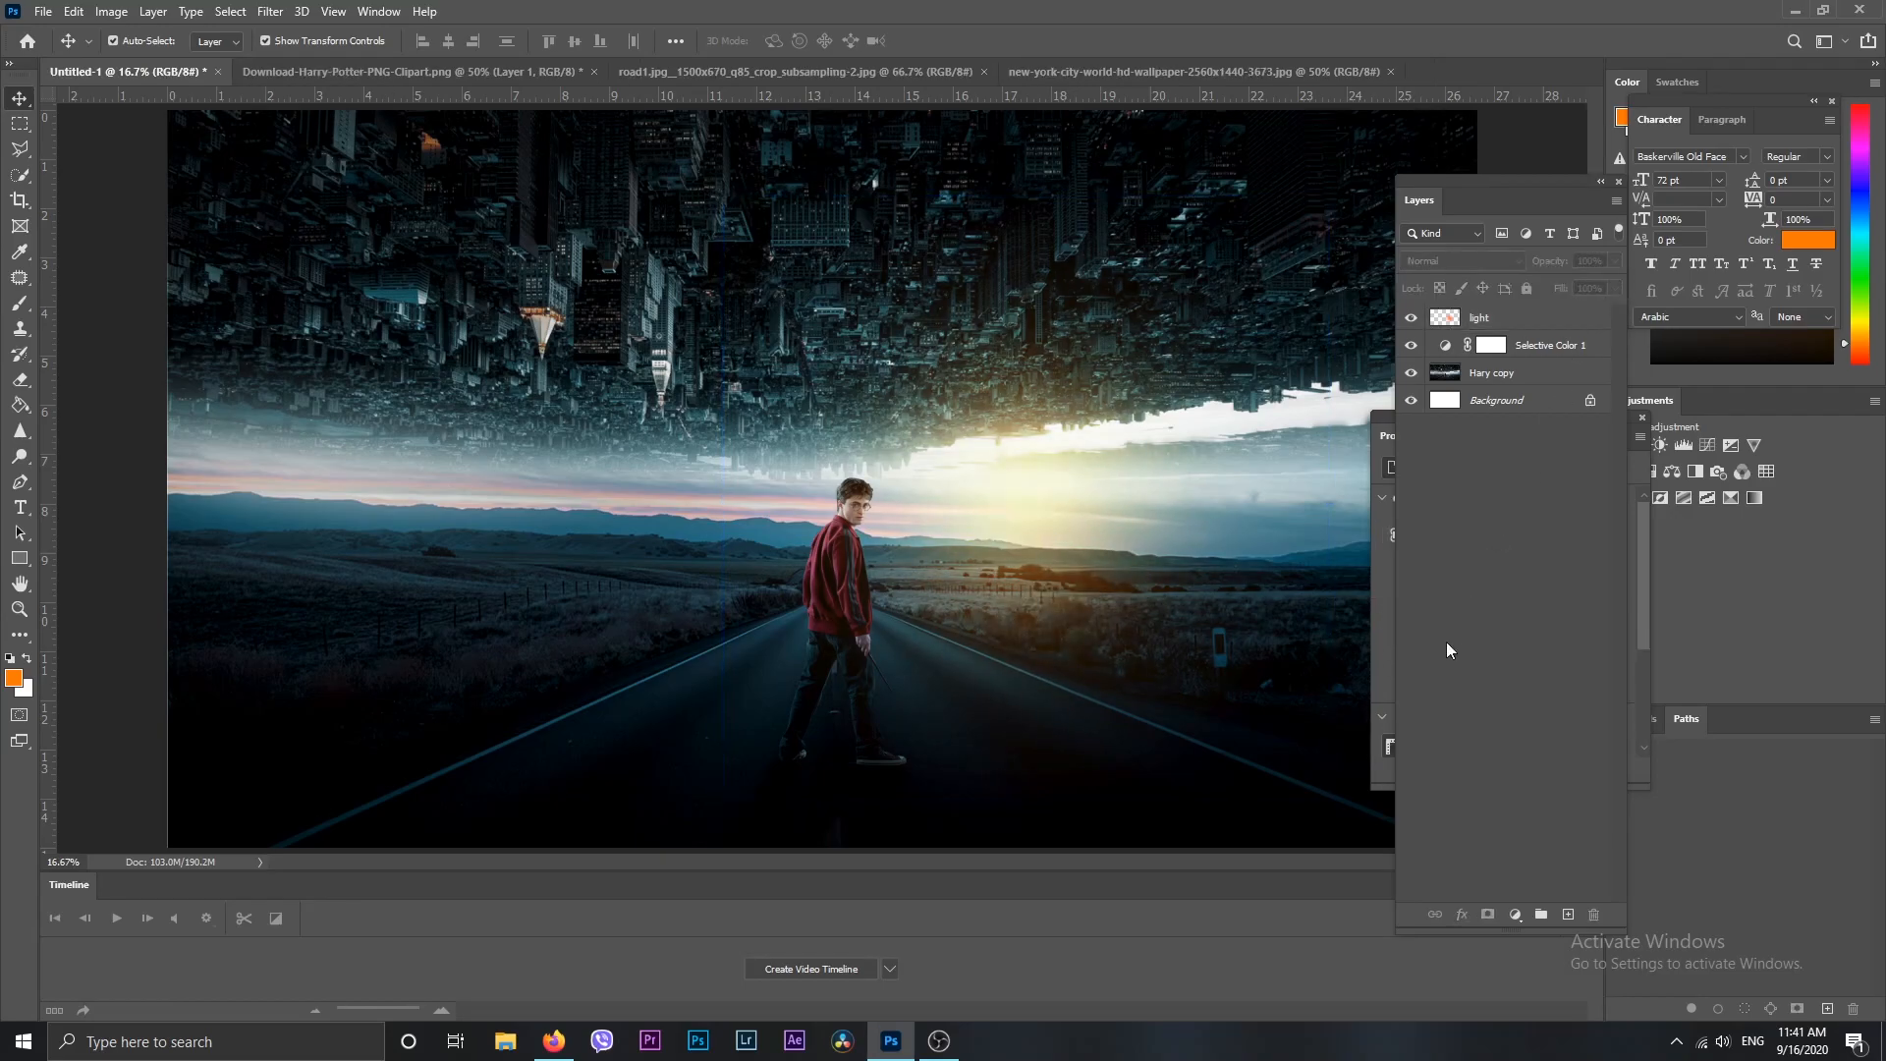
Create a new layer above the light layer and set the foreground colour to a bright blue
click(1569, 916)
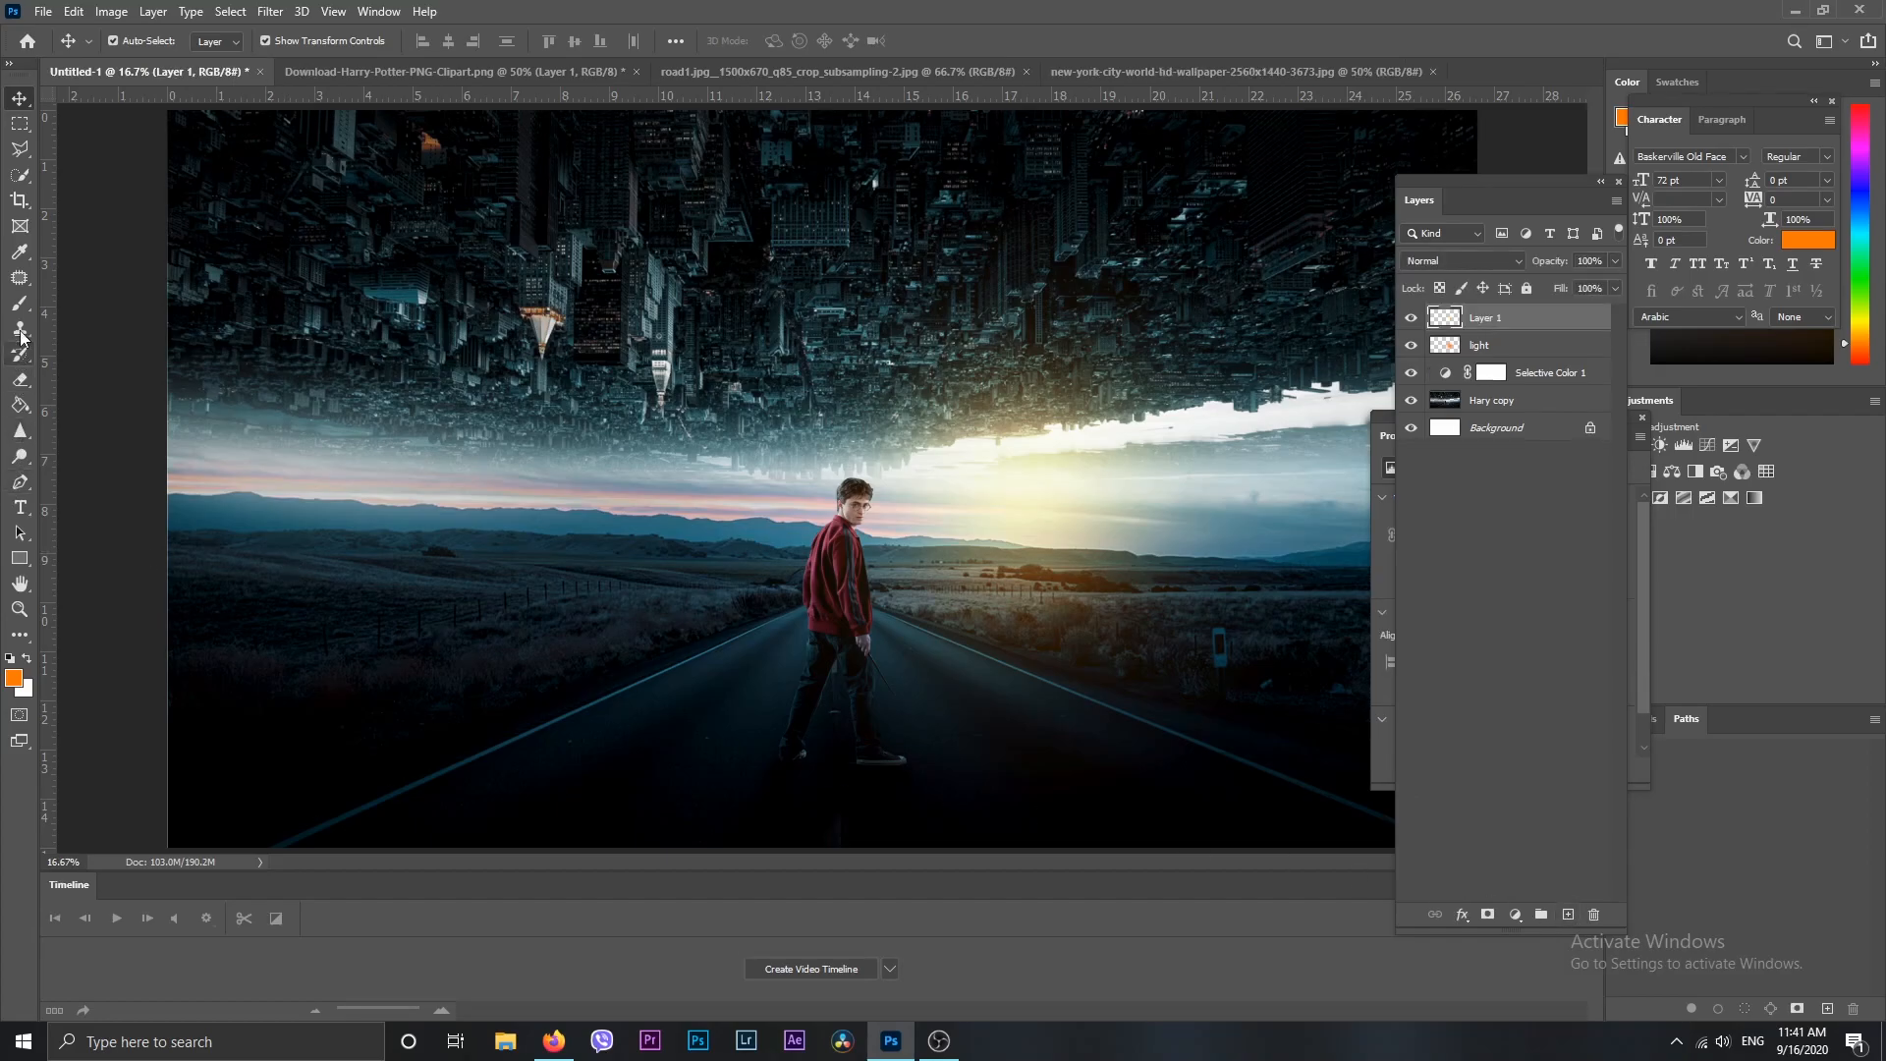
key(i)
click(14, 678)
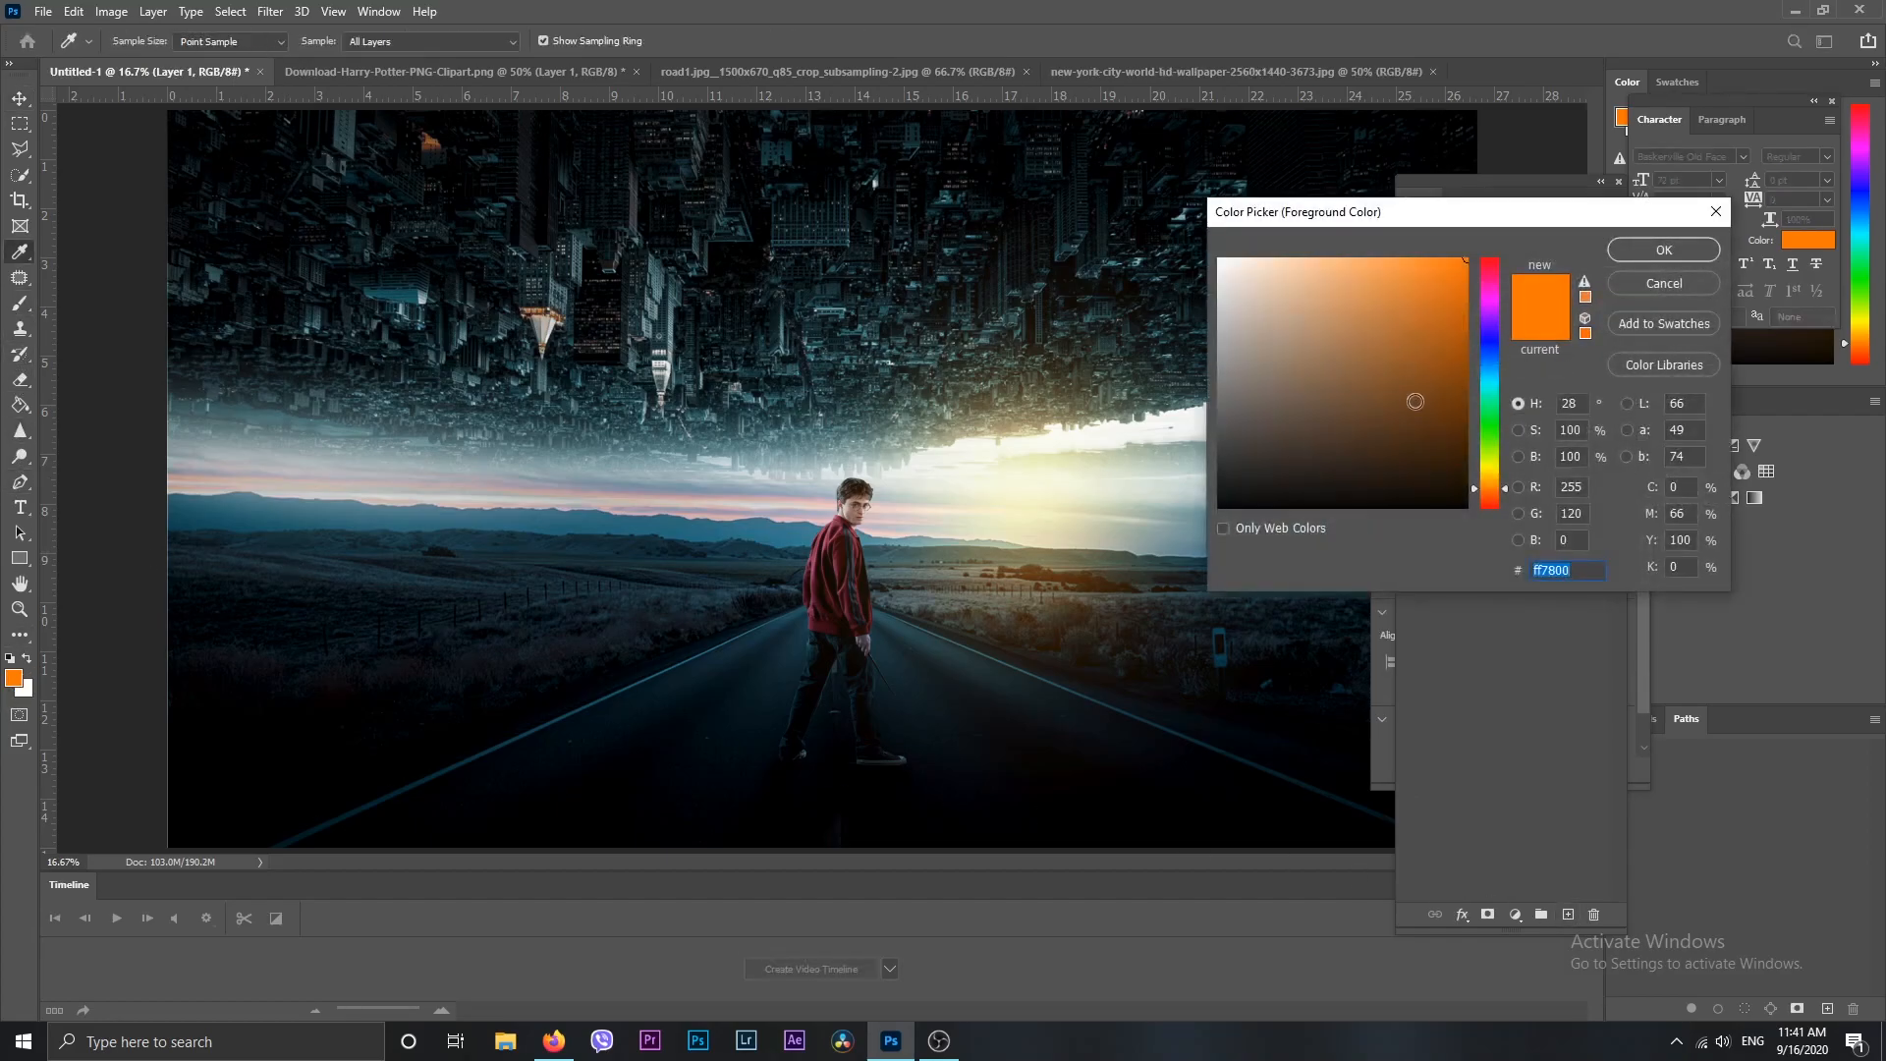
click(1487, 369)
click(1632, 251)
Paint one soft blue spot beside the man's leg with a brush of 199 pixels and 0% hardness
key(b)
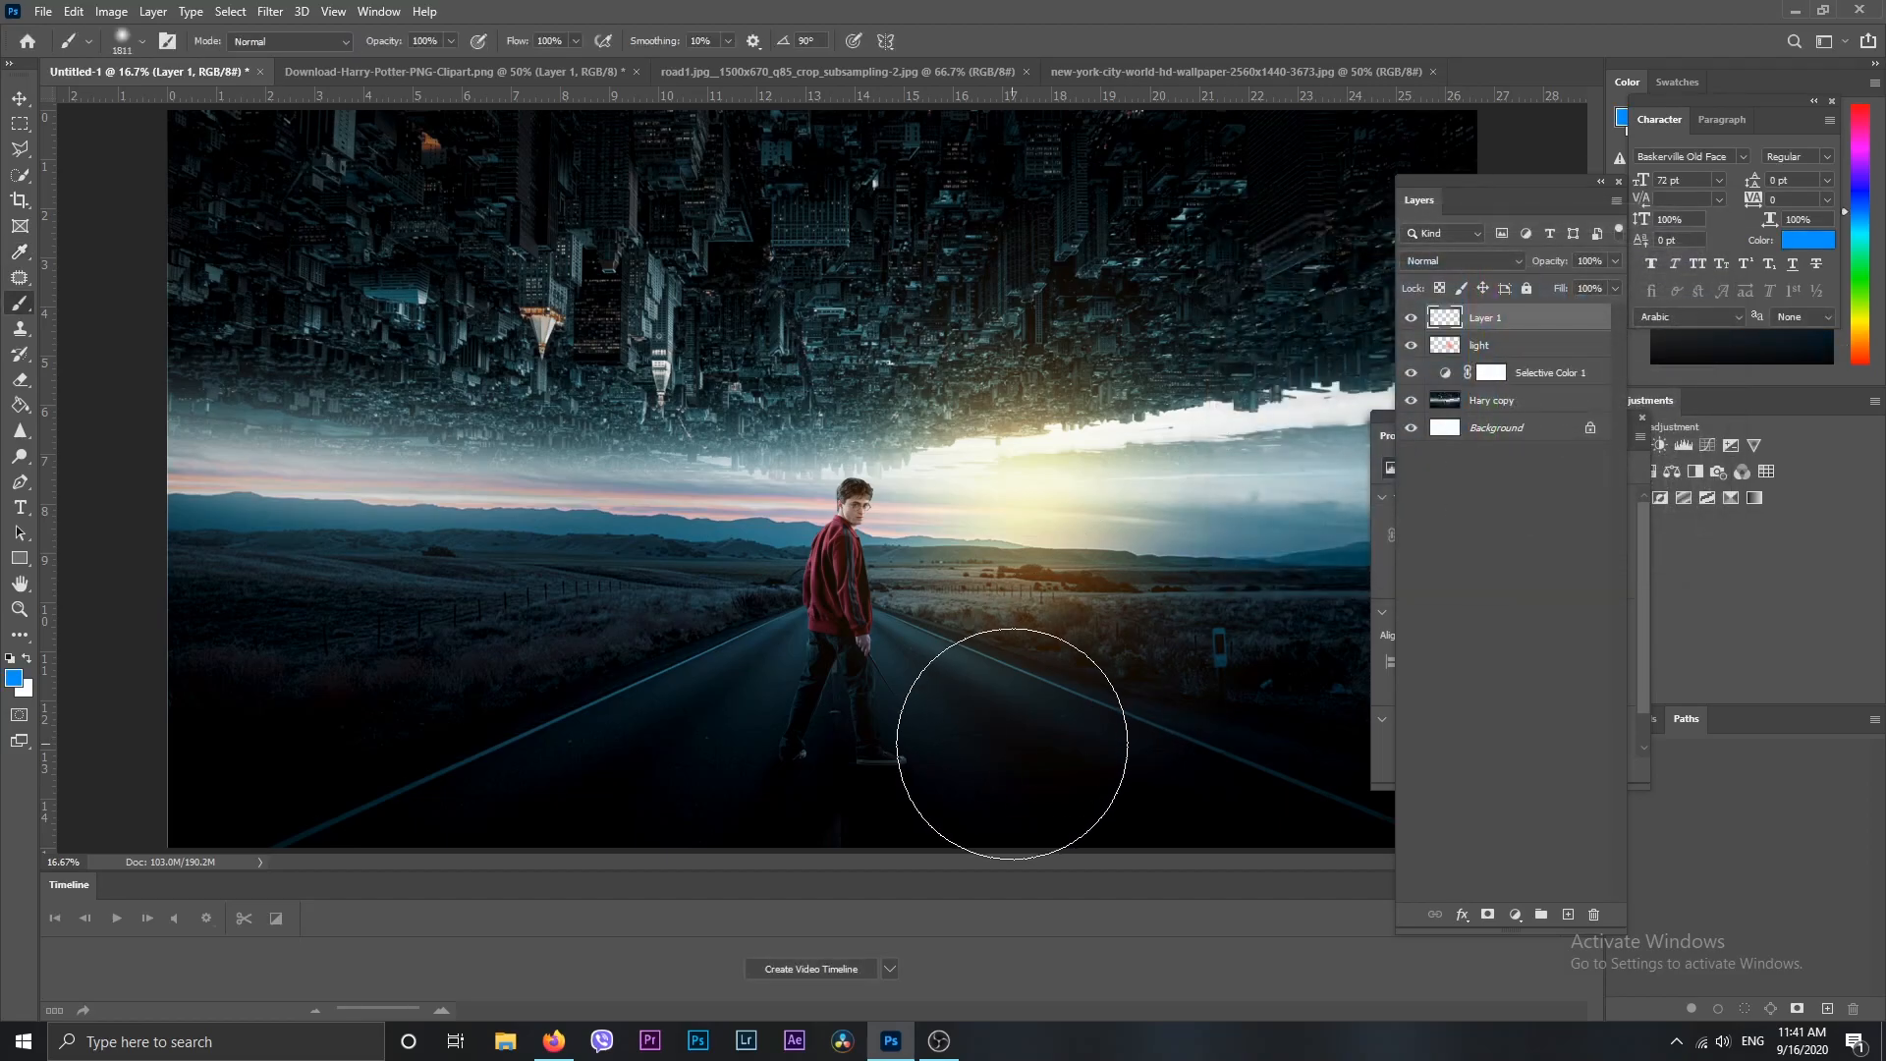
right_click(1043, 630)
click(1241, 678)
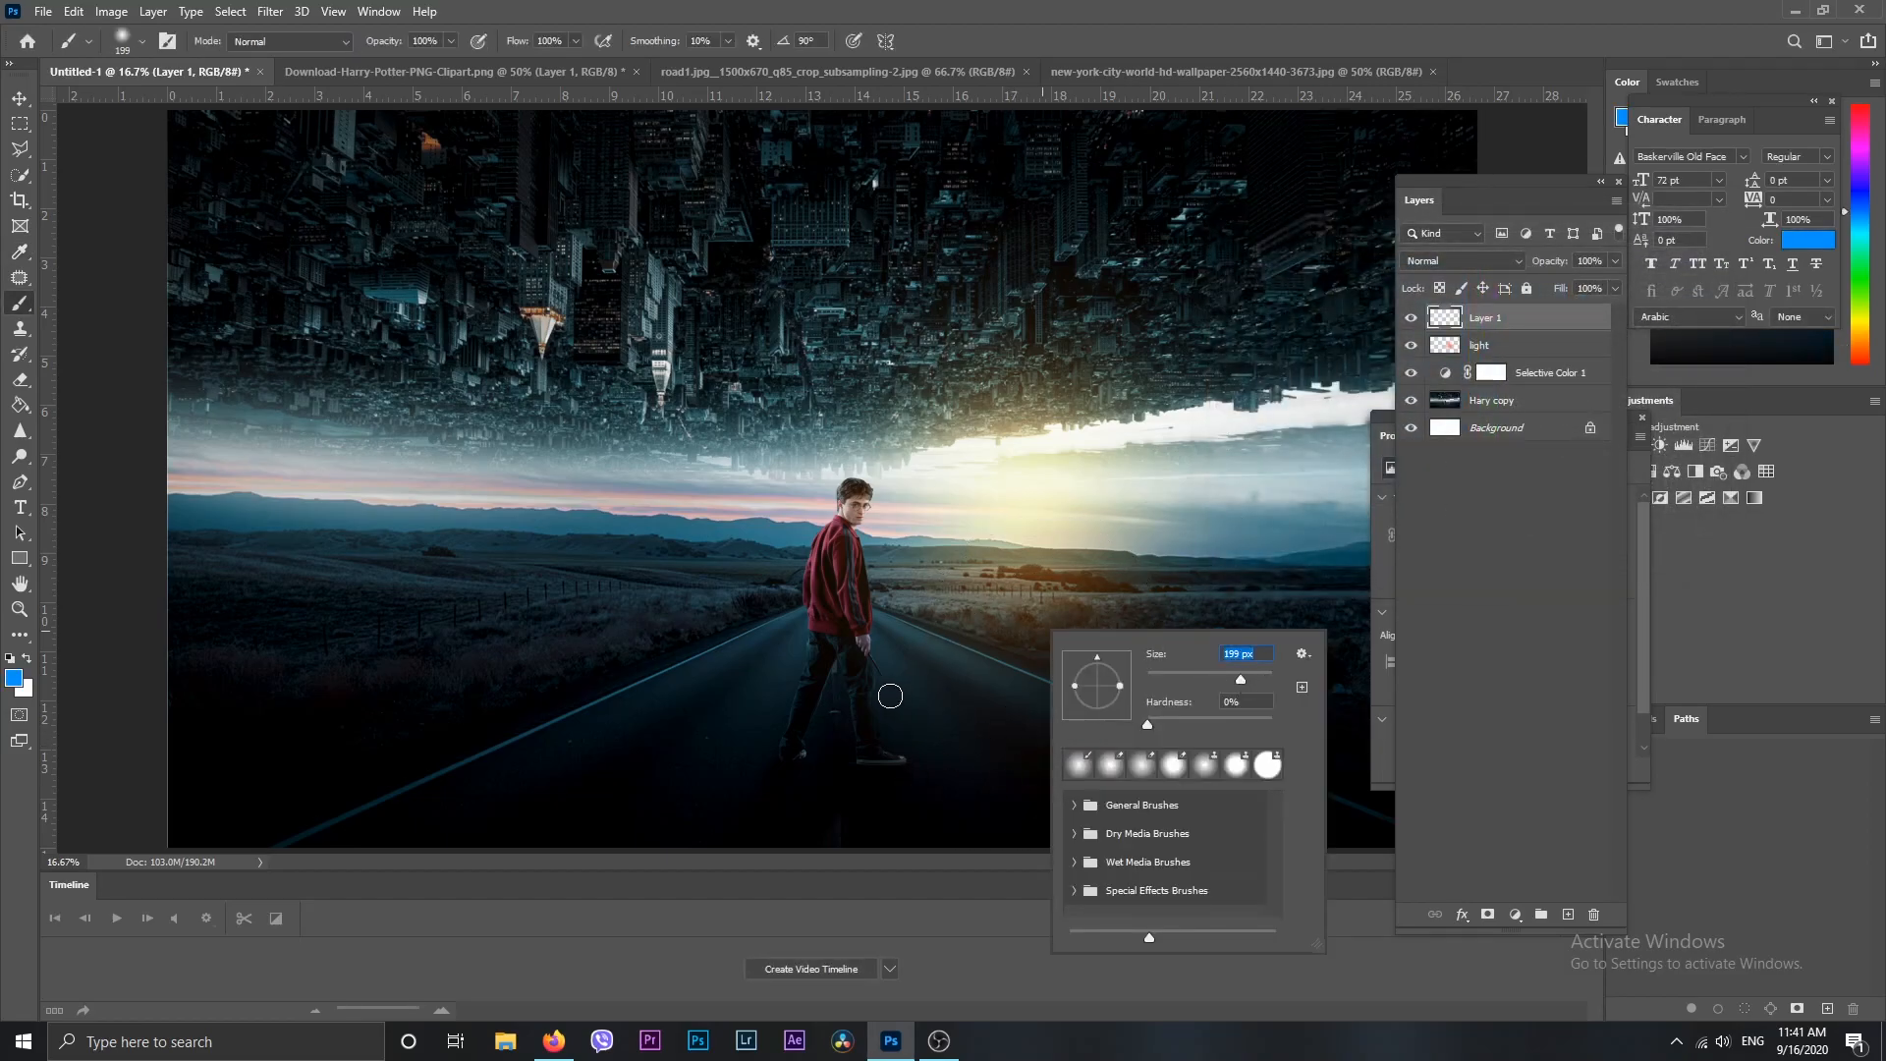
click(890, 693)
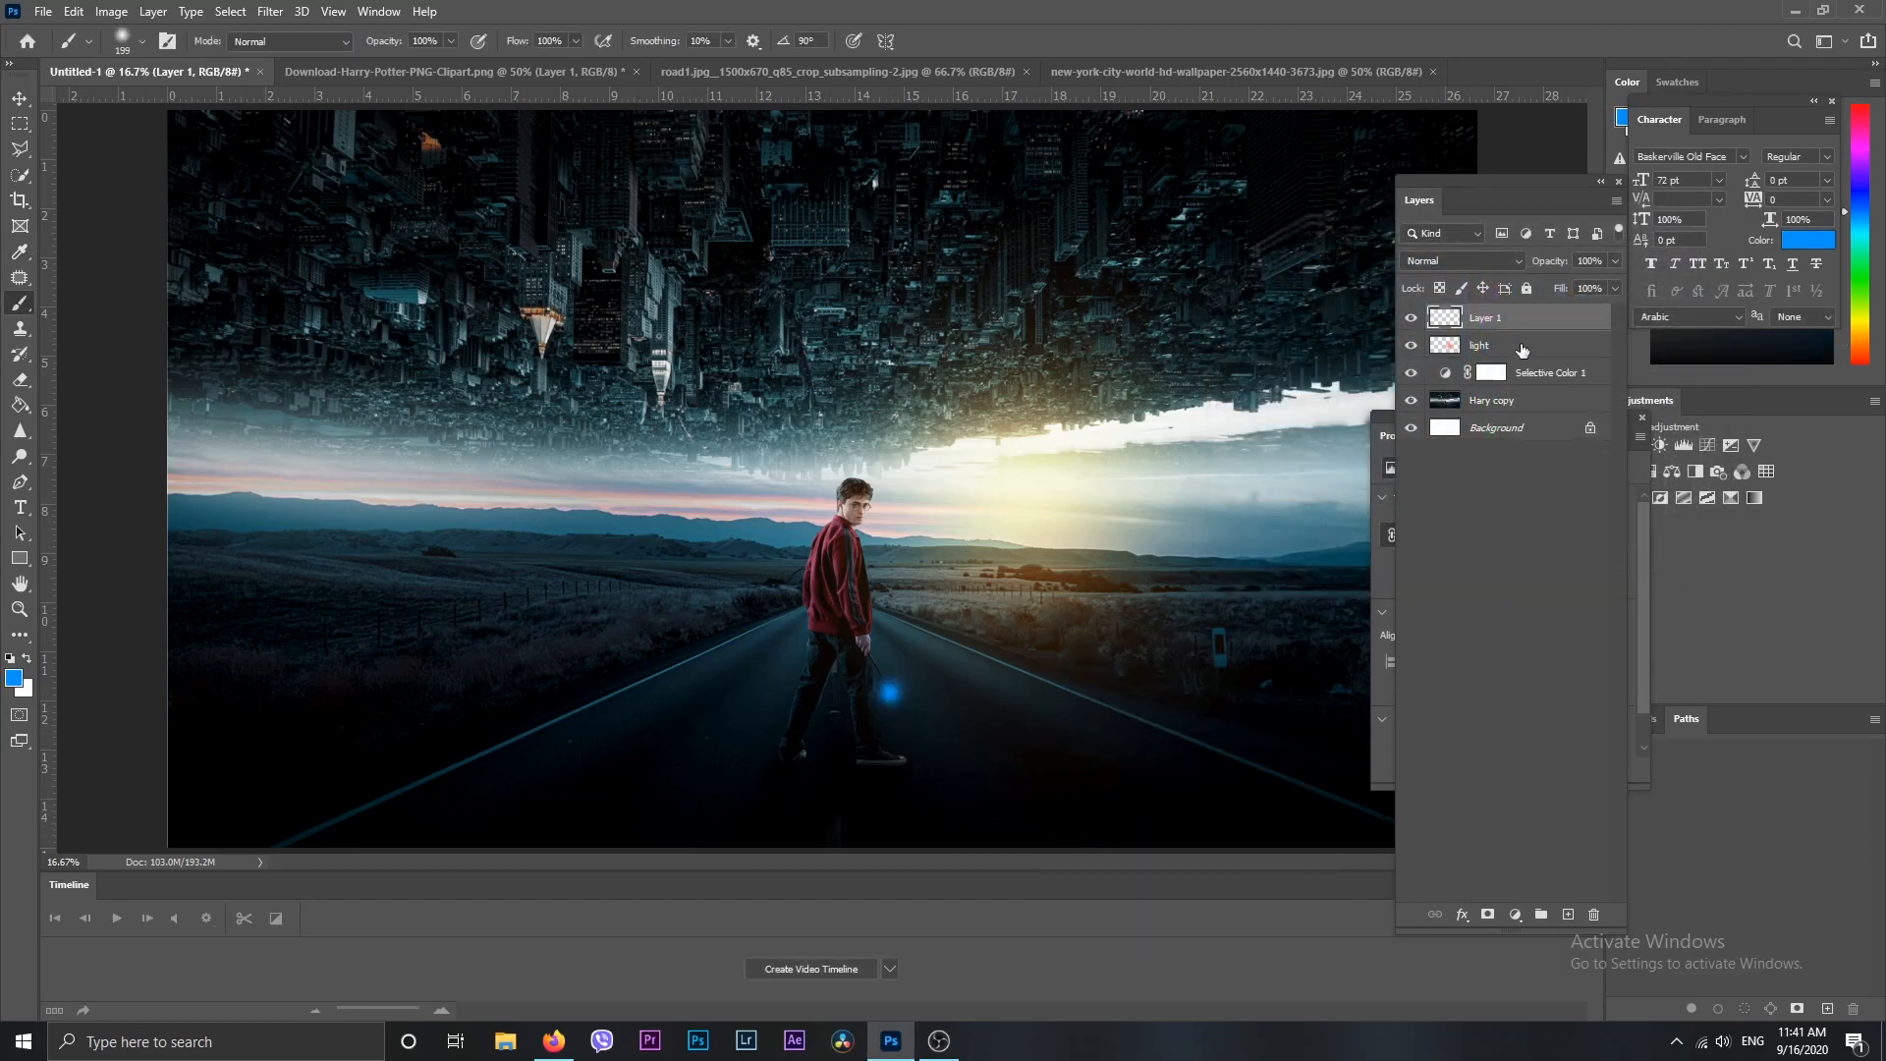
Set the blue spot's layer to Screen and apply a Gaussian Blur with a radius of 48.4 pixels
click(1461, 261)
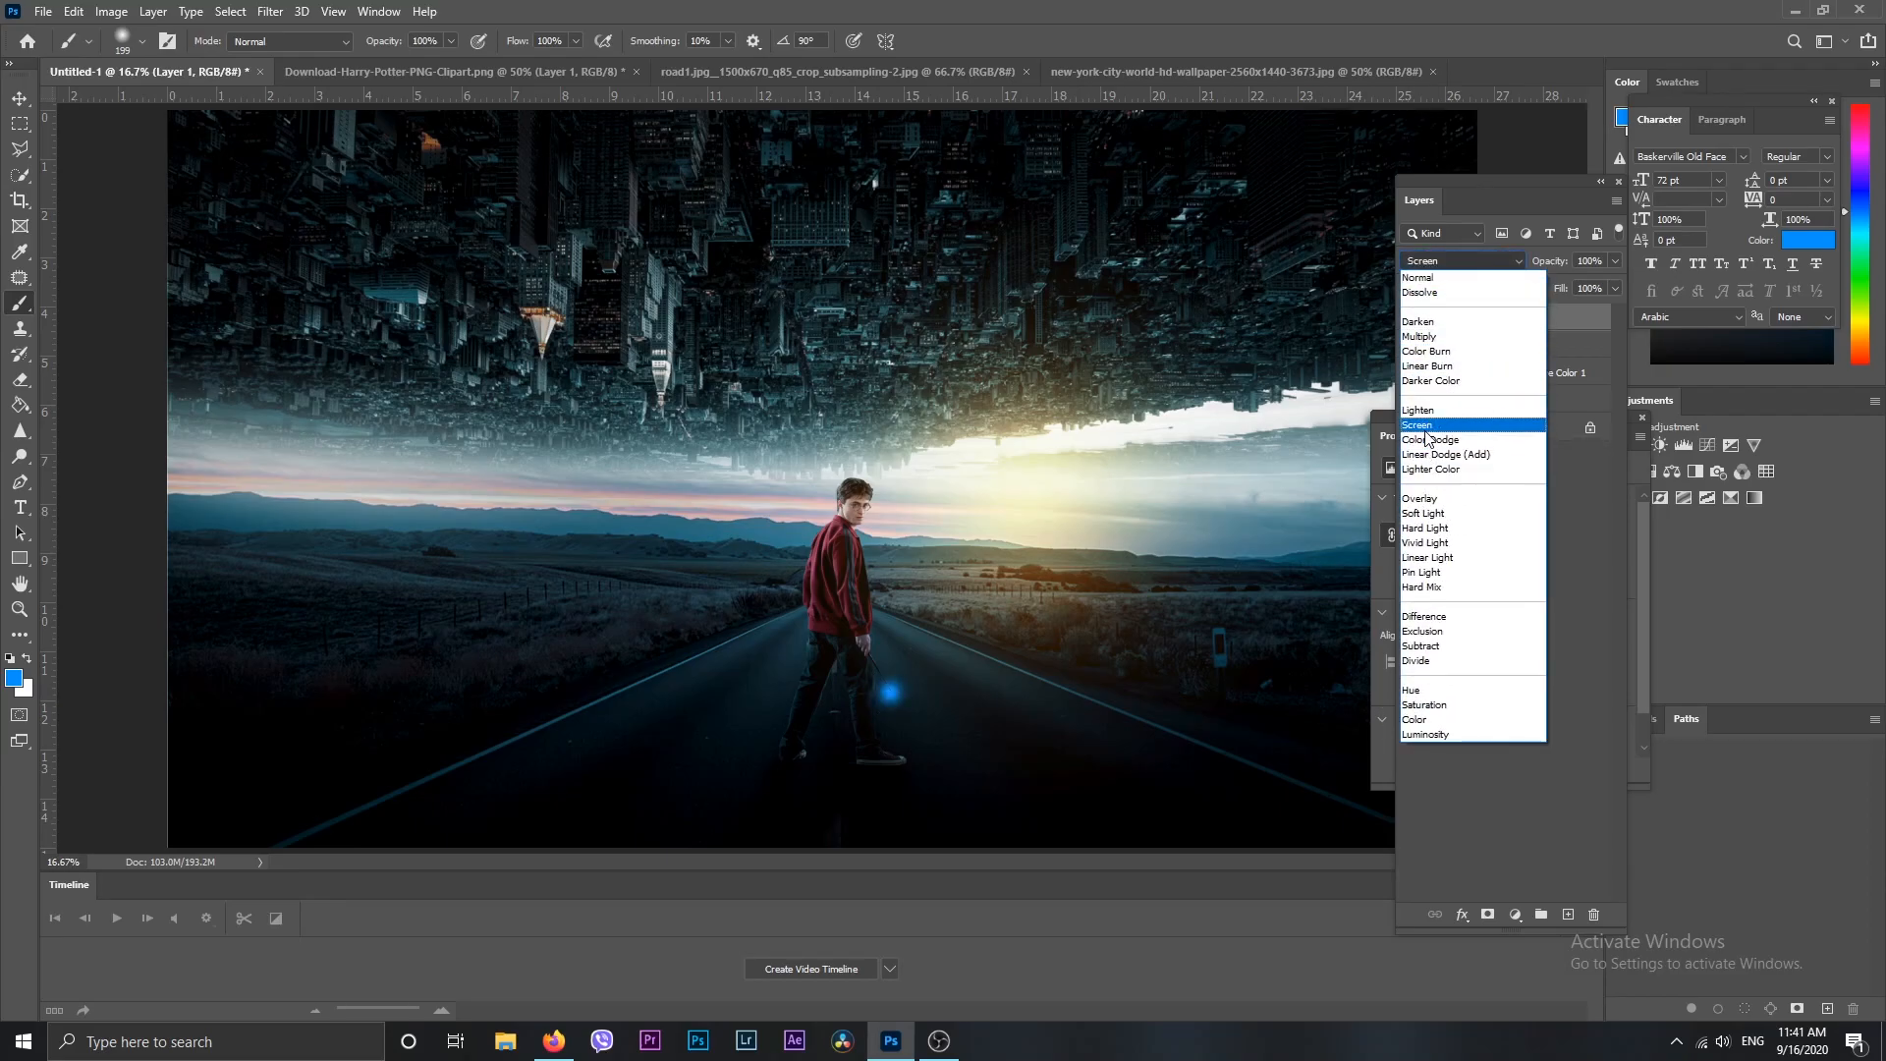
click(1426, 429)
click(270, 10)
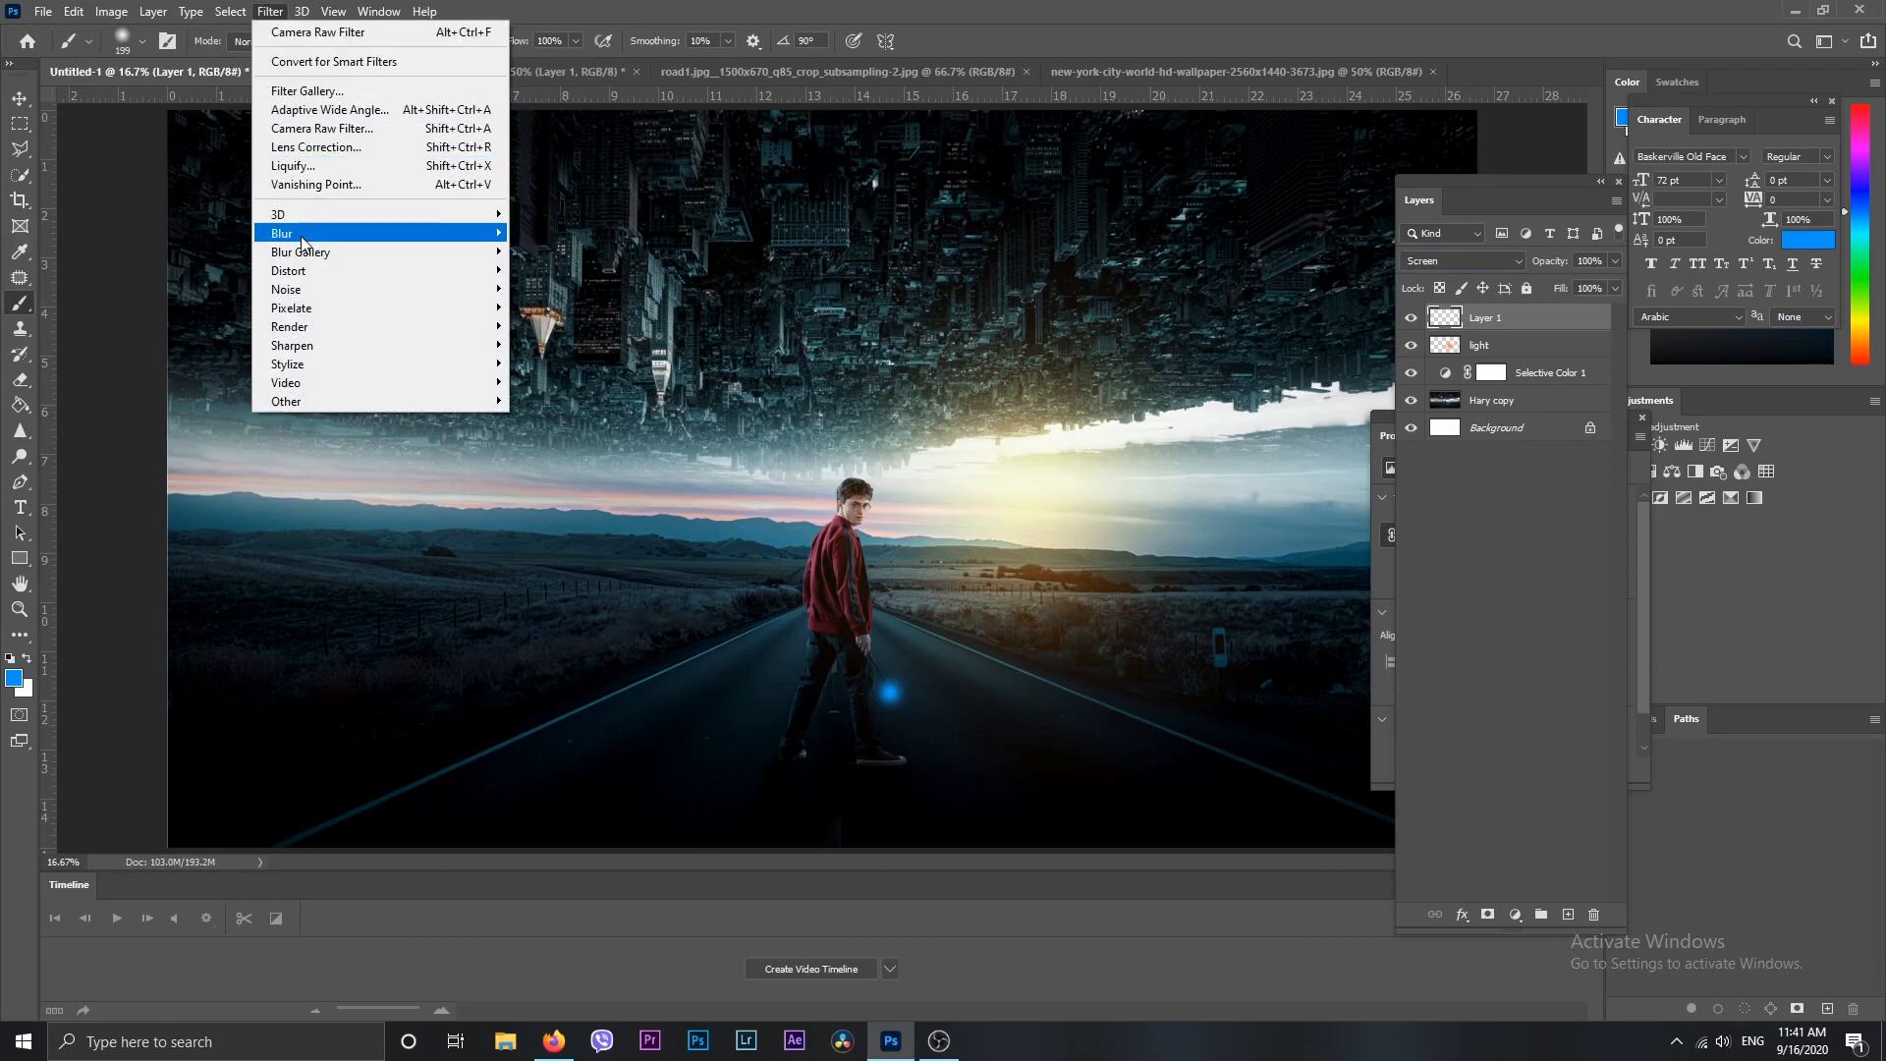
mouse_move(302, 240)
click(546, 314)
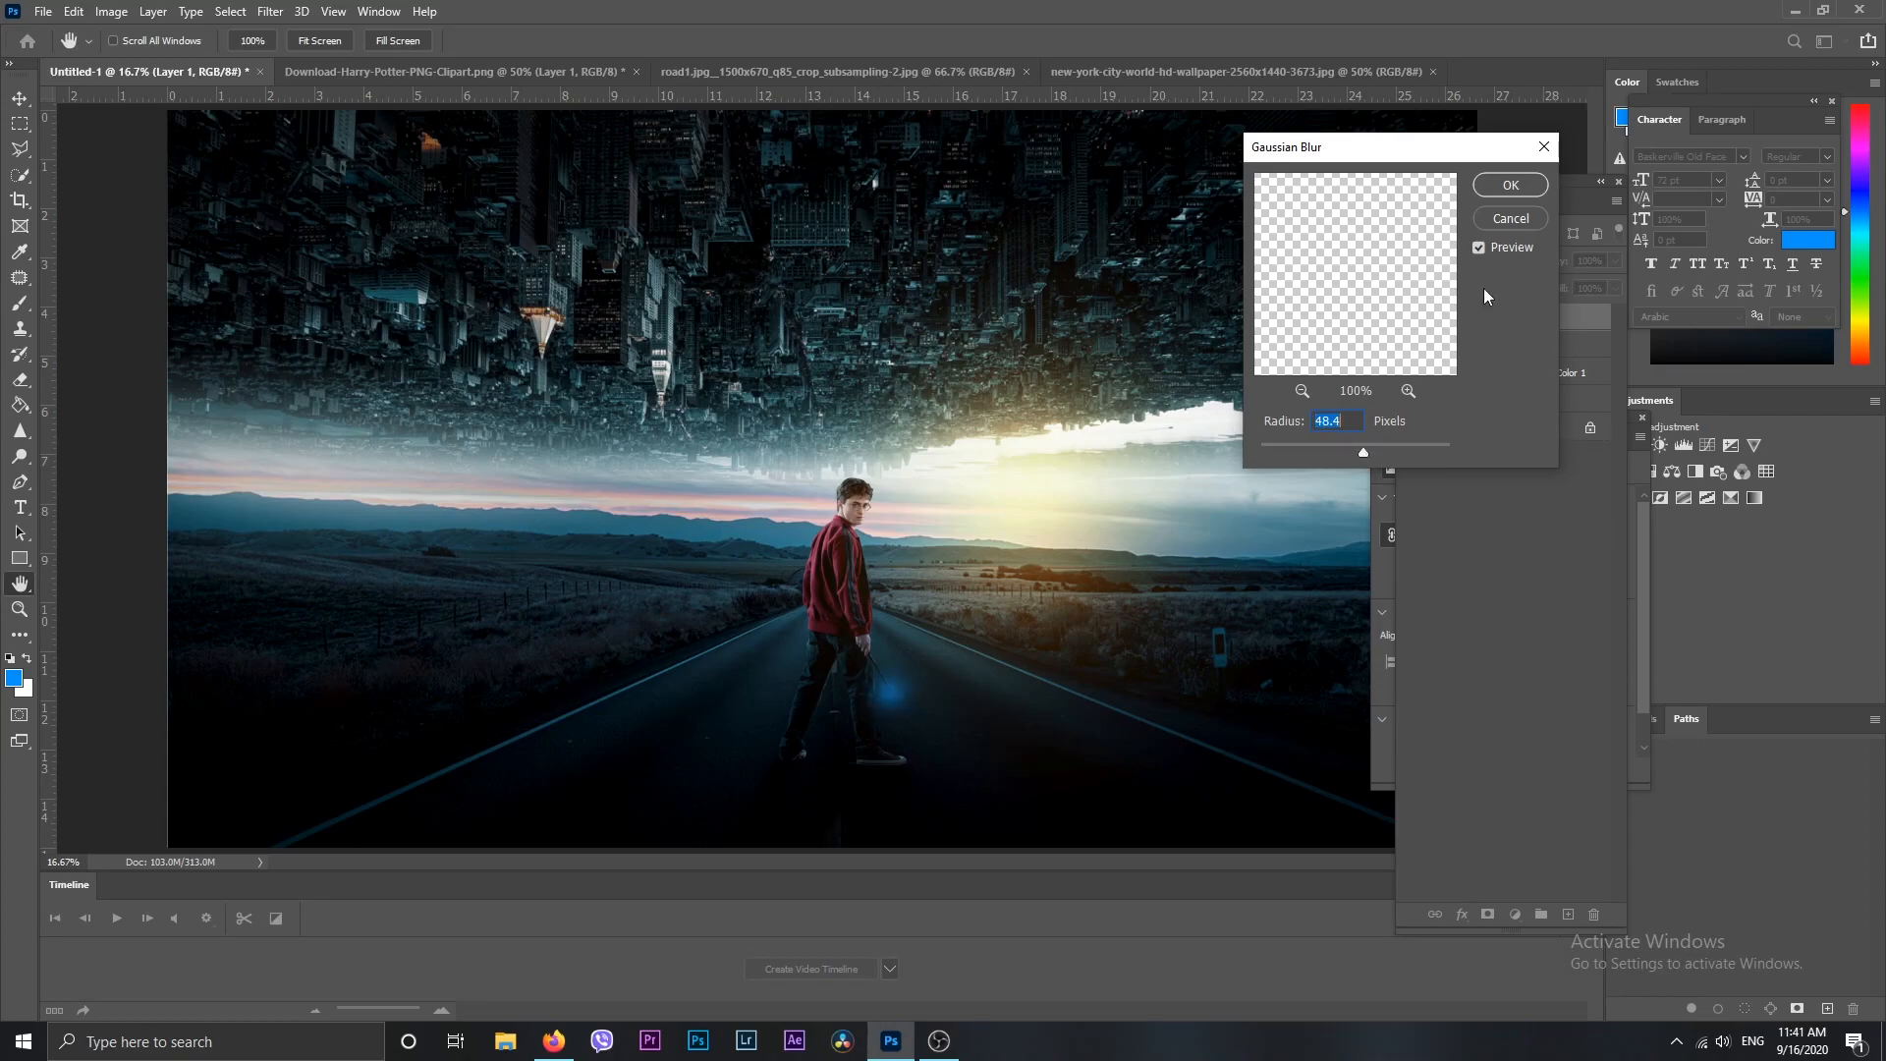
click(1511, 184)
Add an Outer Glow to the blue spot's layer with Screen blending, 42% opacity, 4% spread and a size of 191 px
click(1463, 916)
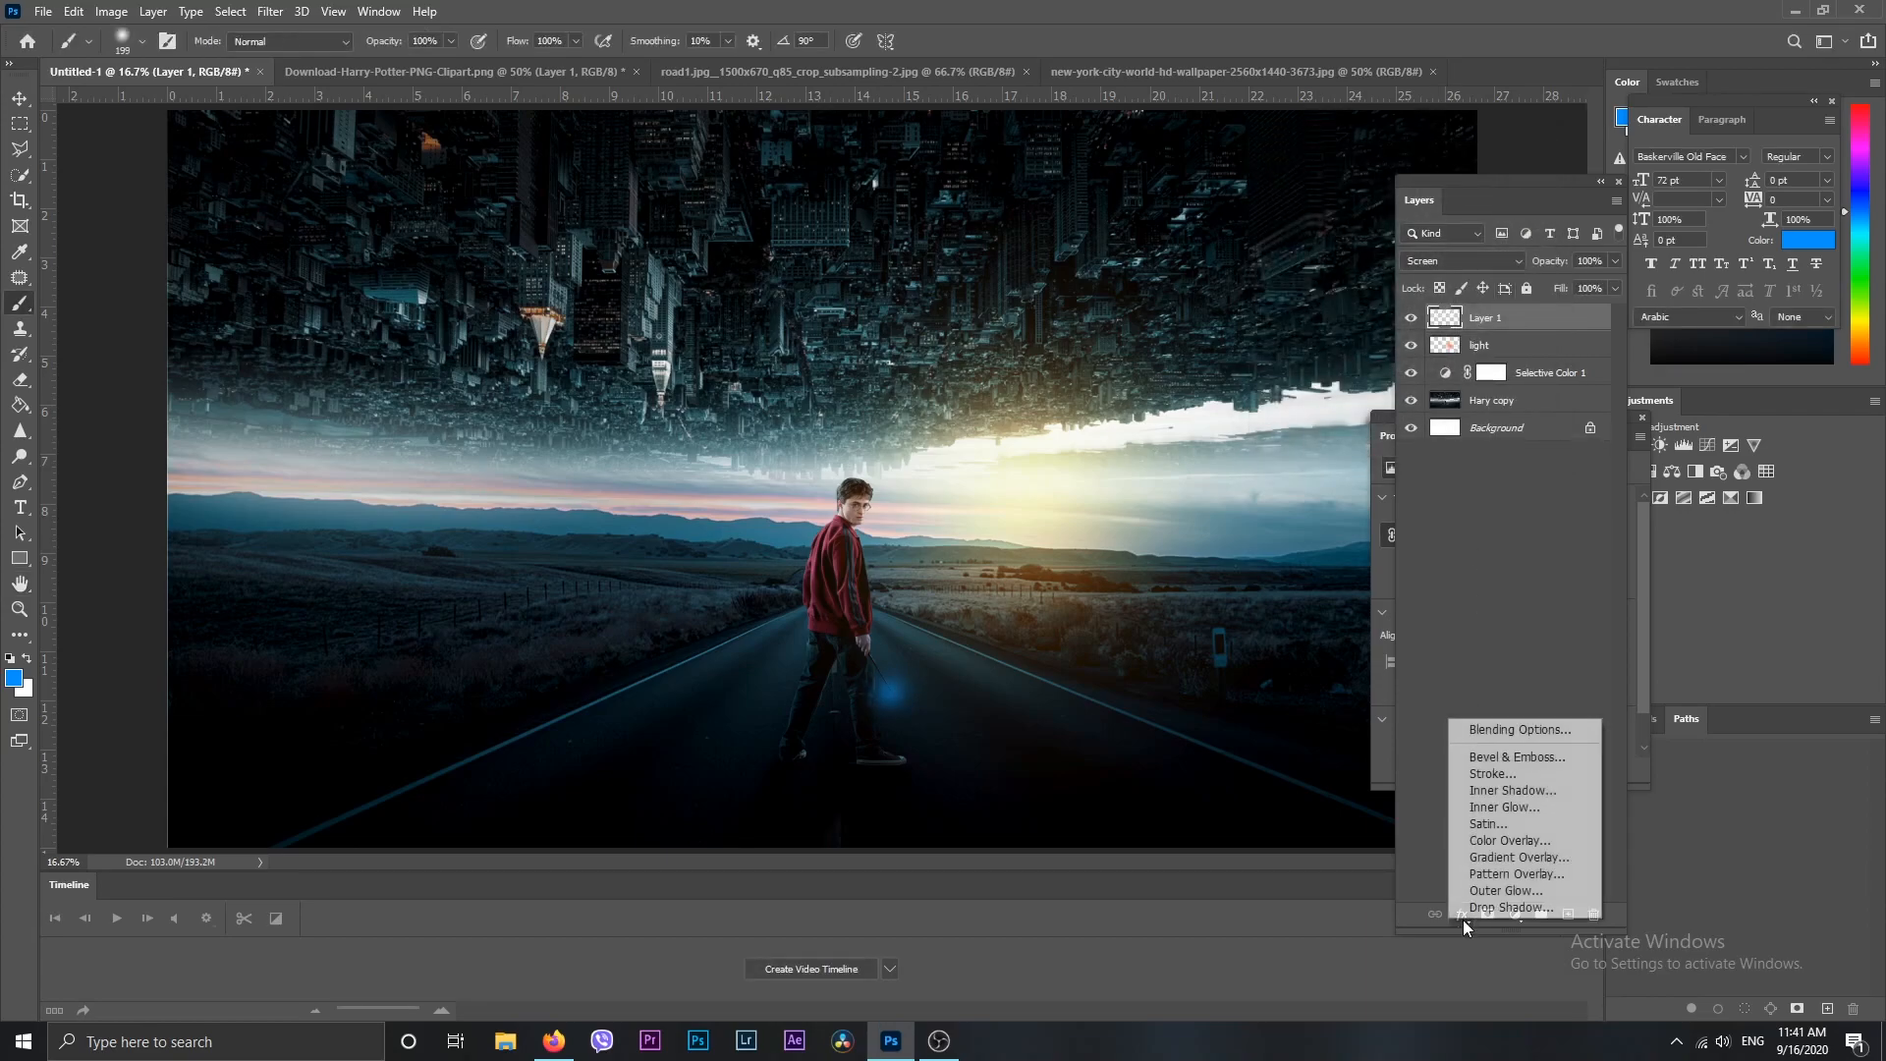
click(1524, 892)
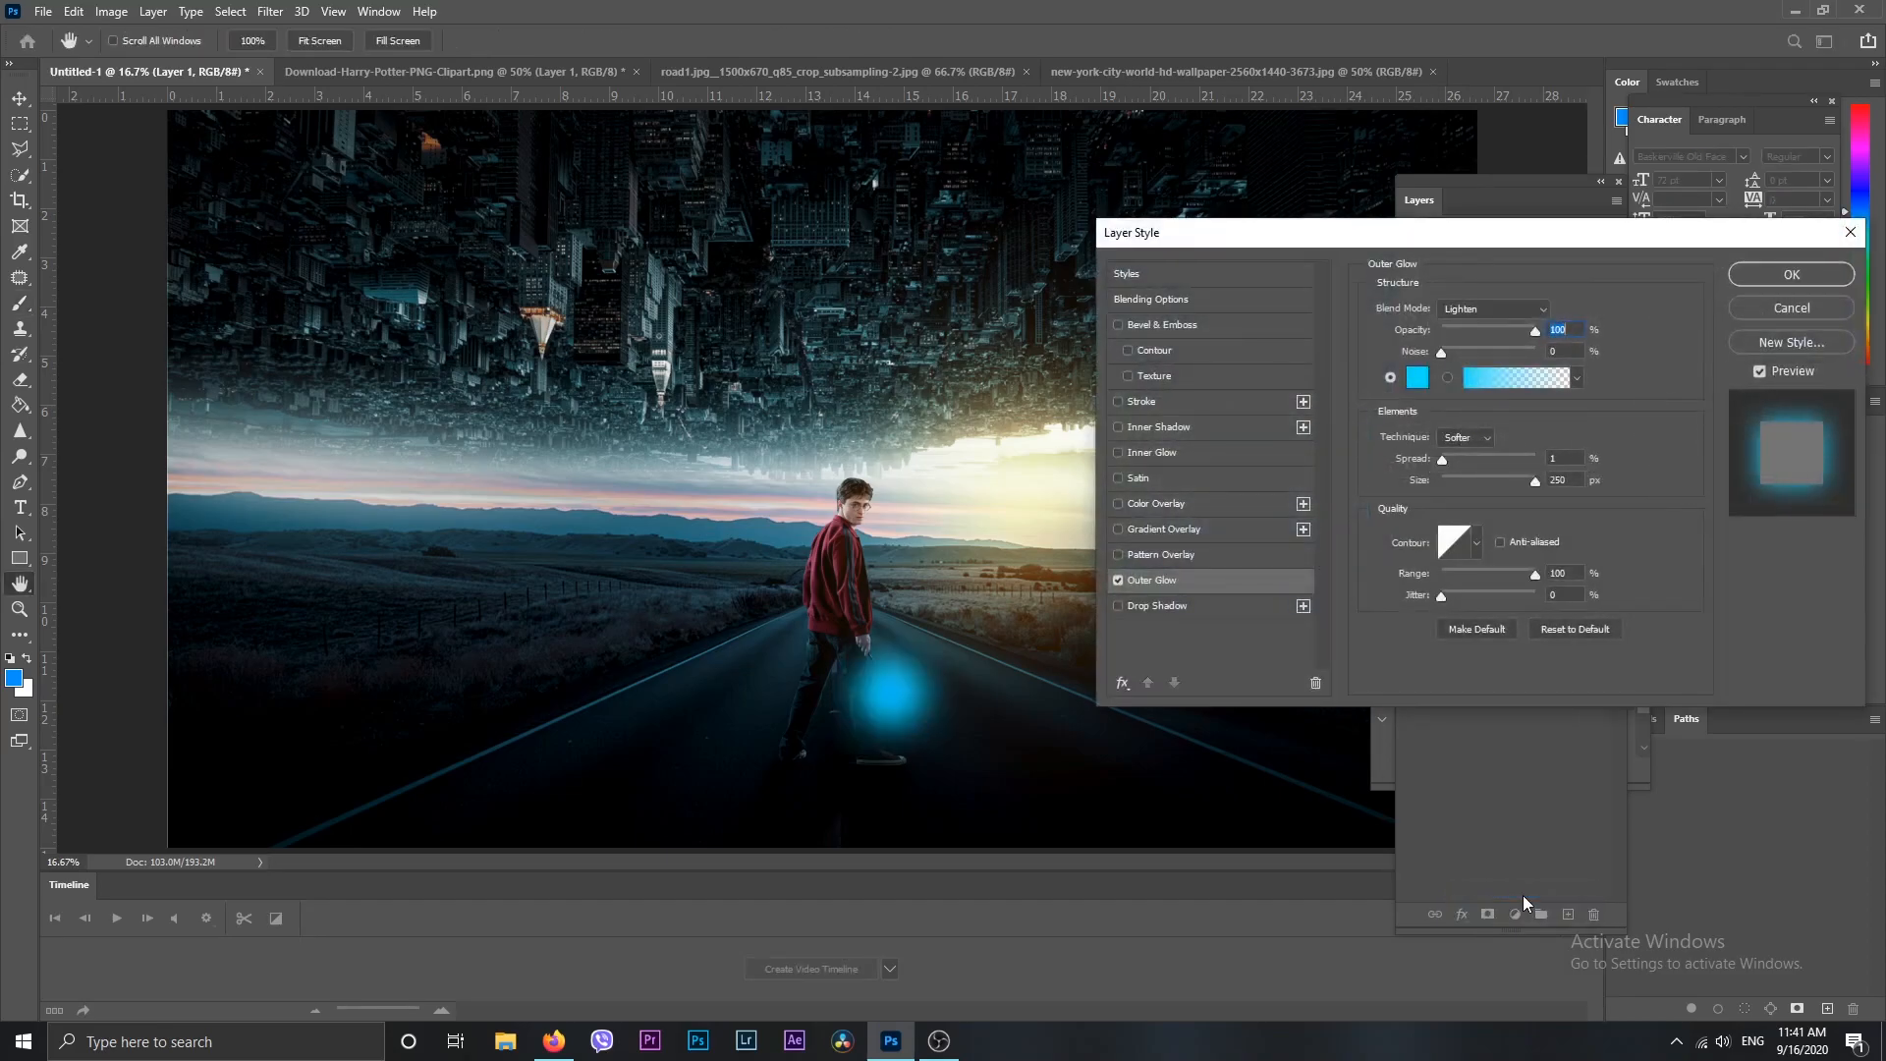
click(1500, 311)
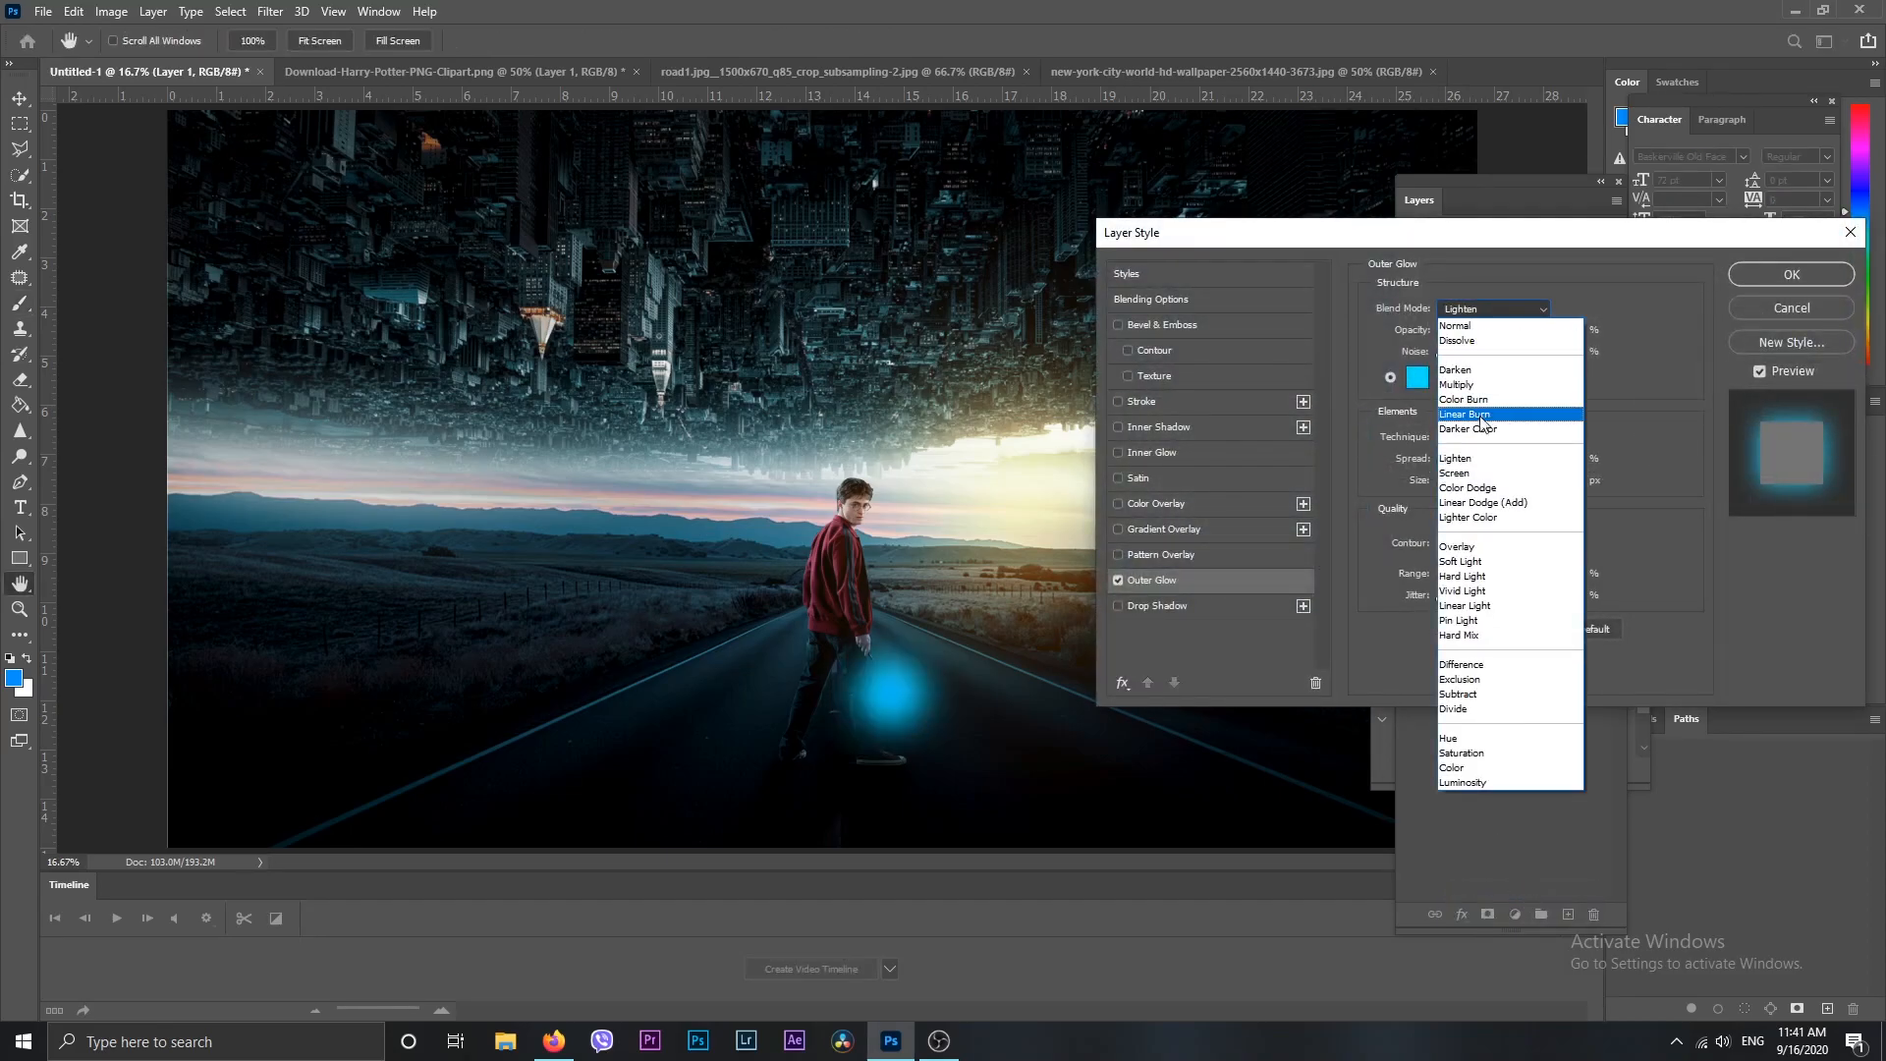
click(1464, 479)
drag(1533, 332, 1481, 333)
drag(1442, 352, 1471, 348)
drag(1452, 462, 1487, 481)
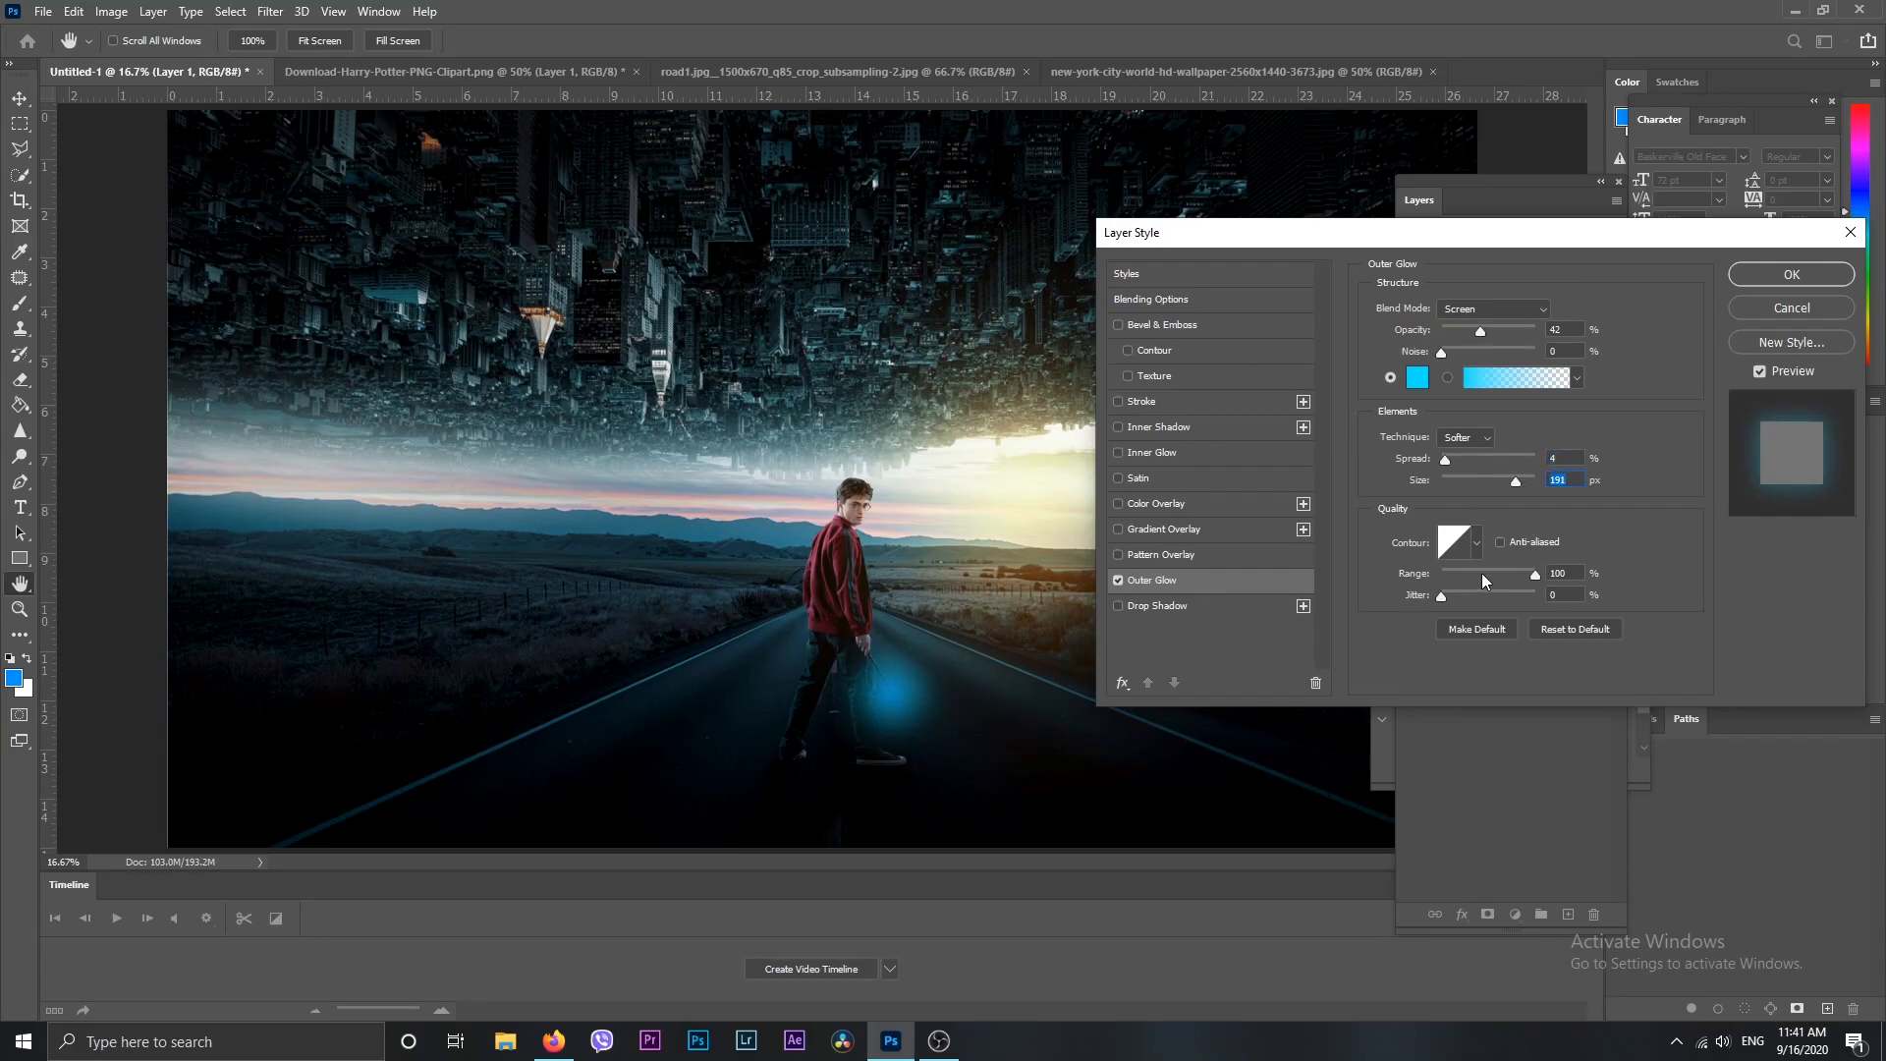
click(1753, 275)
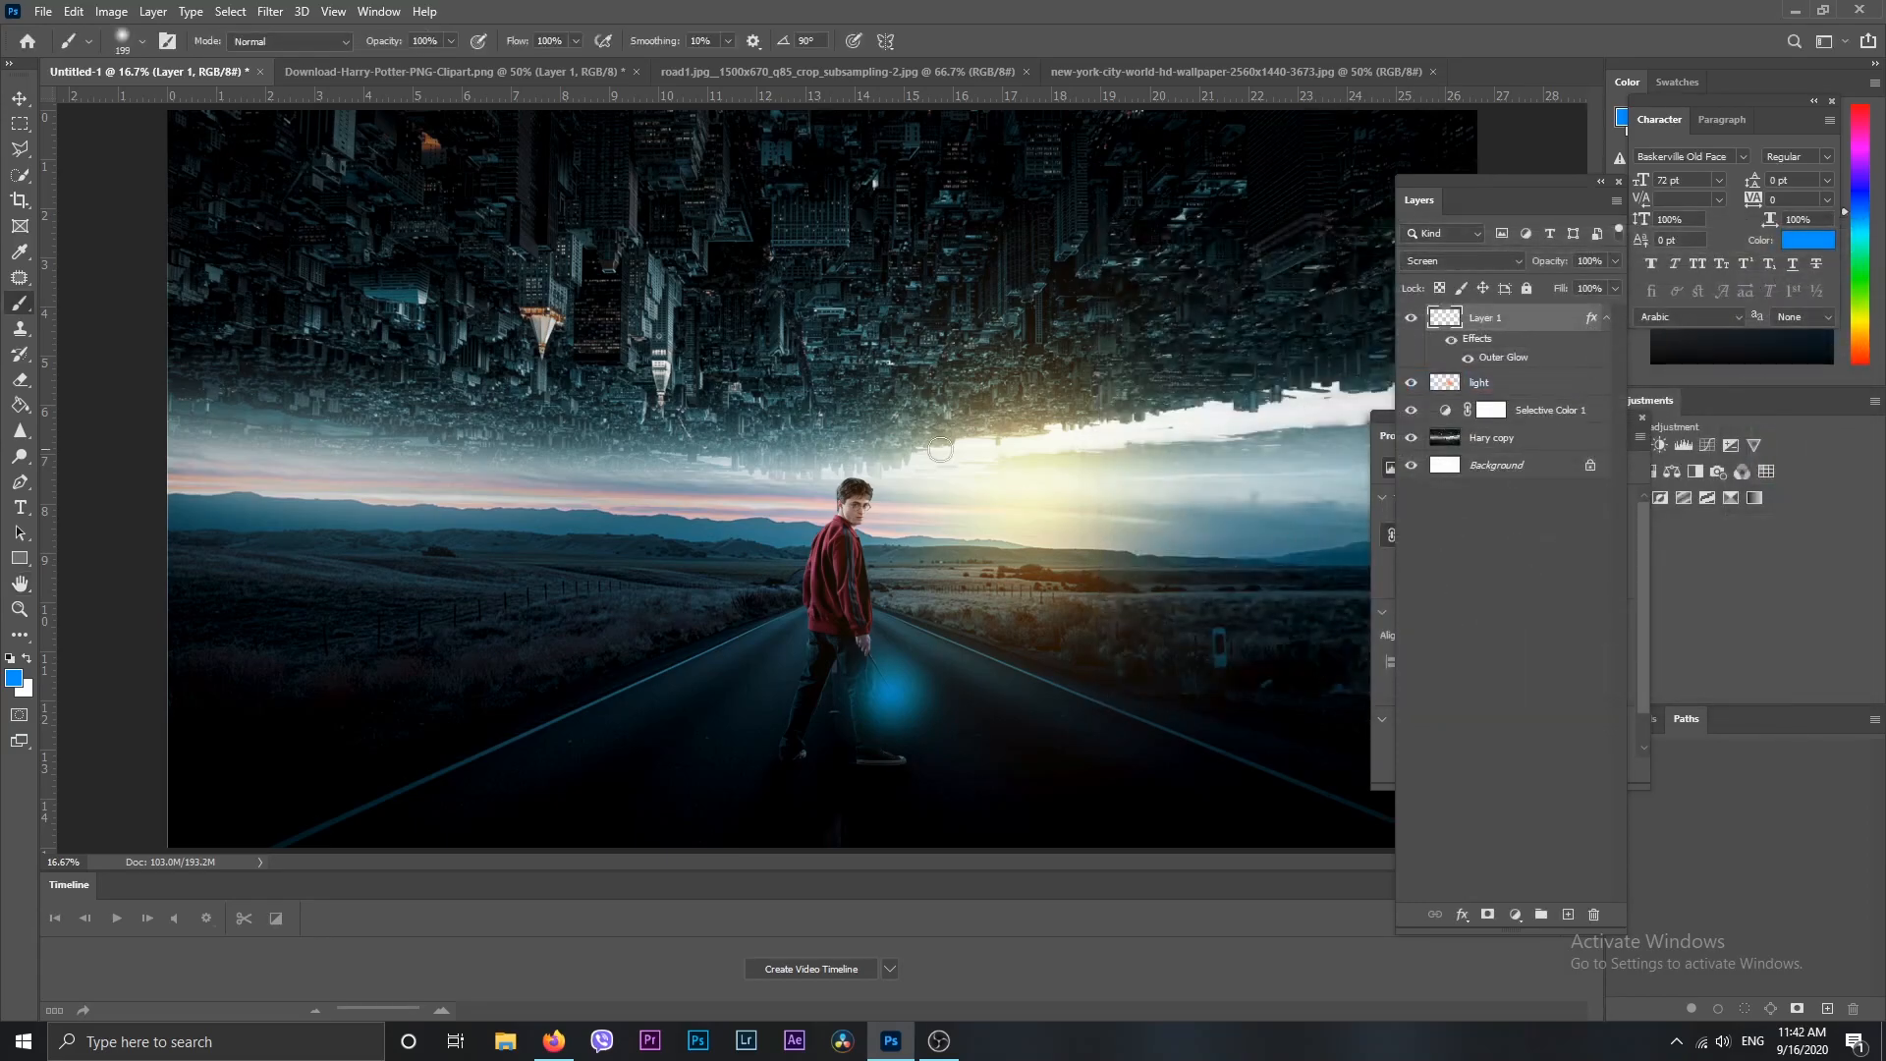
Move the blue glow onto the tip of the man's wand
click(19, 98)
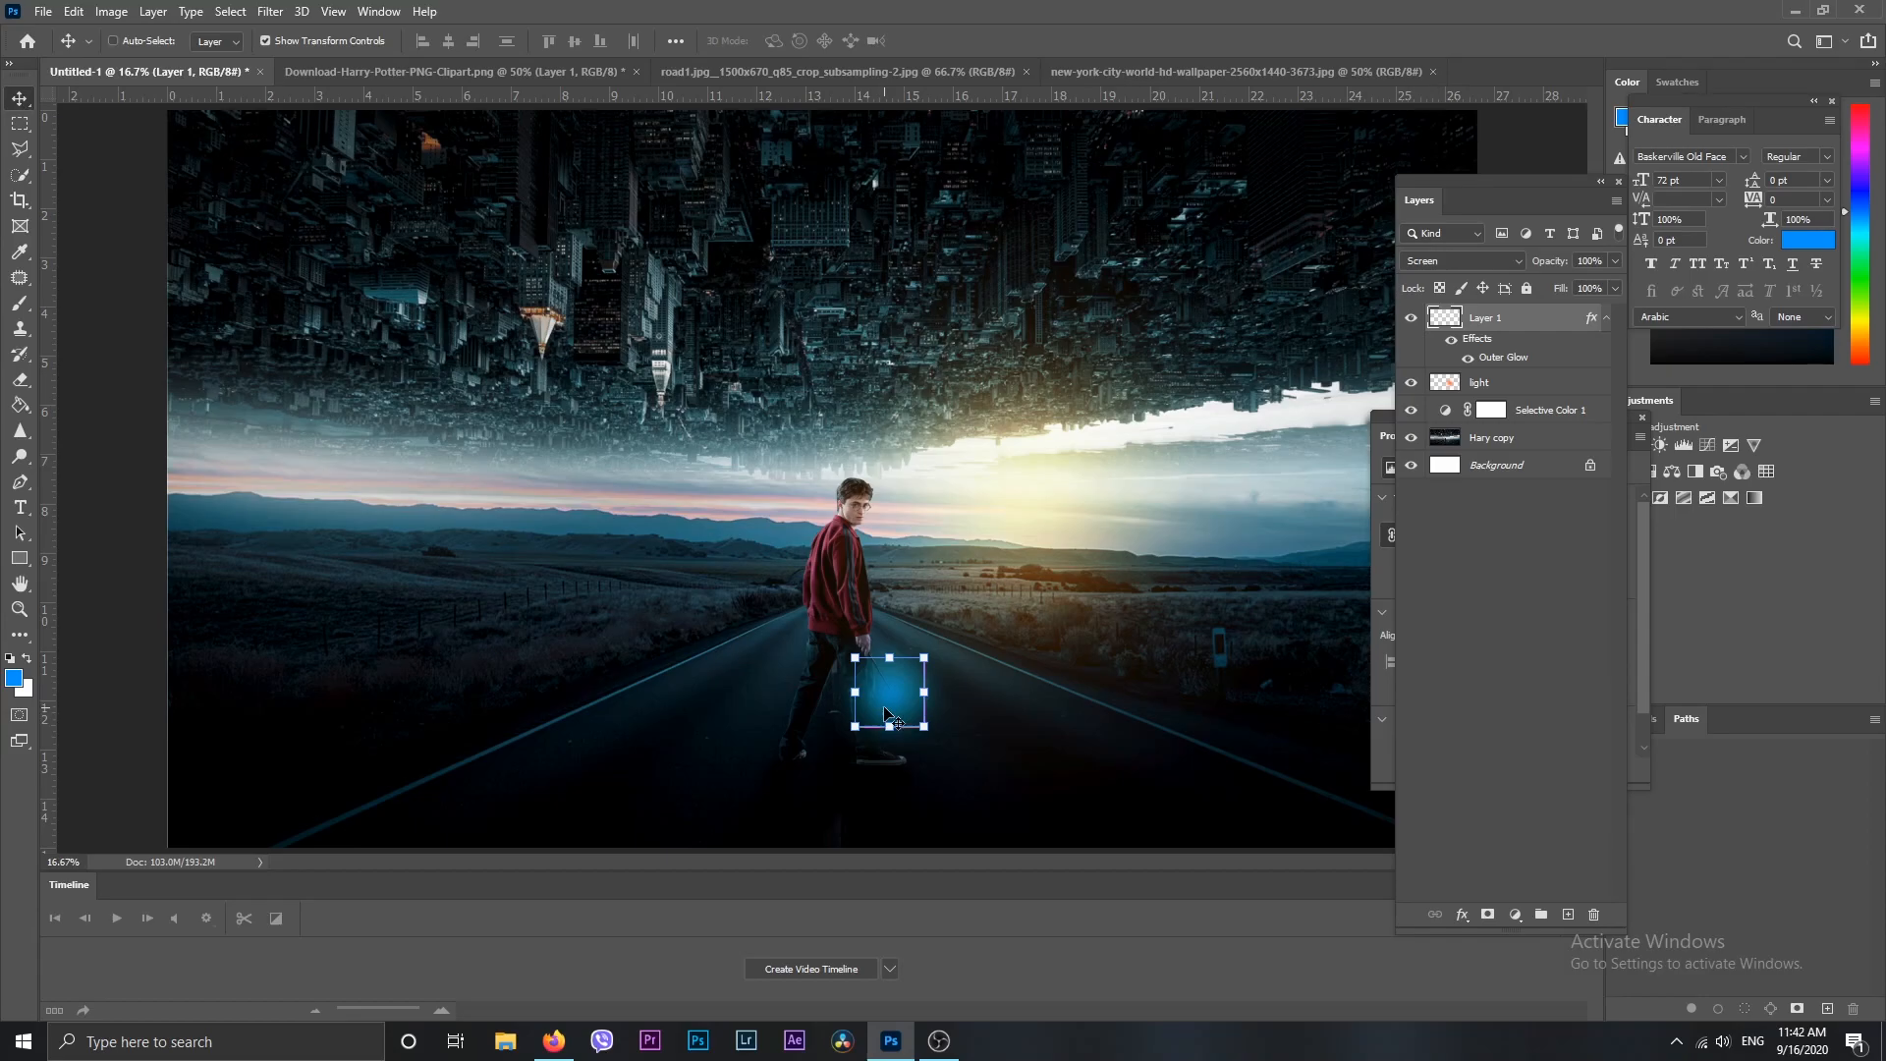
key(ctrl+plus)
key(ctrl+plus)
drag(934, 743, 833, 348)
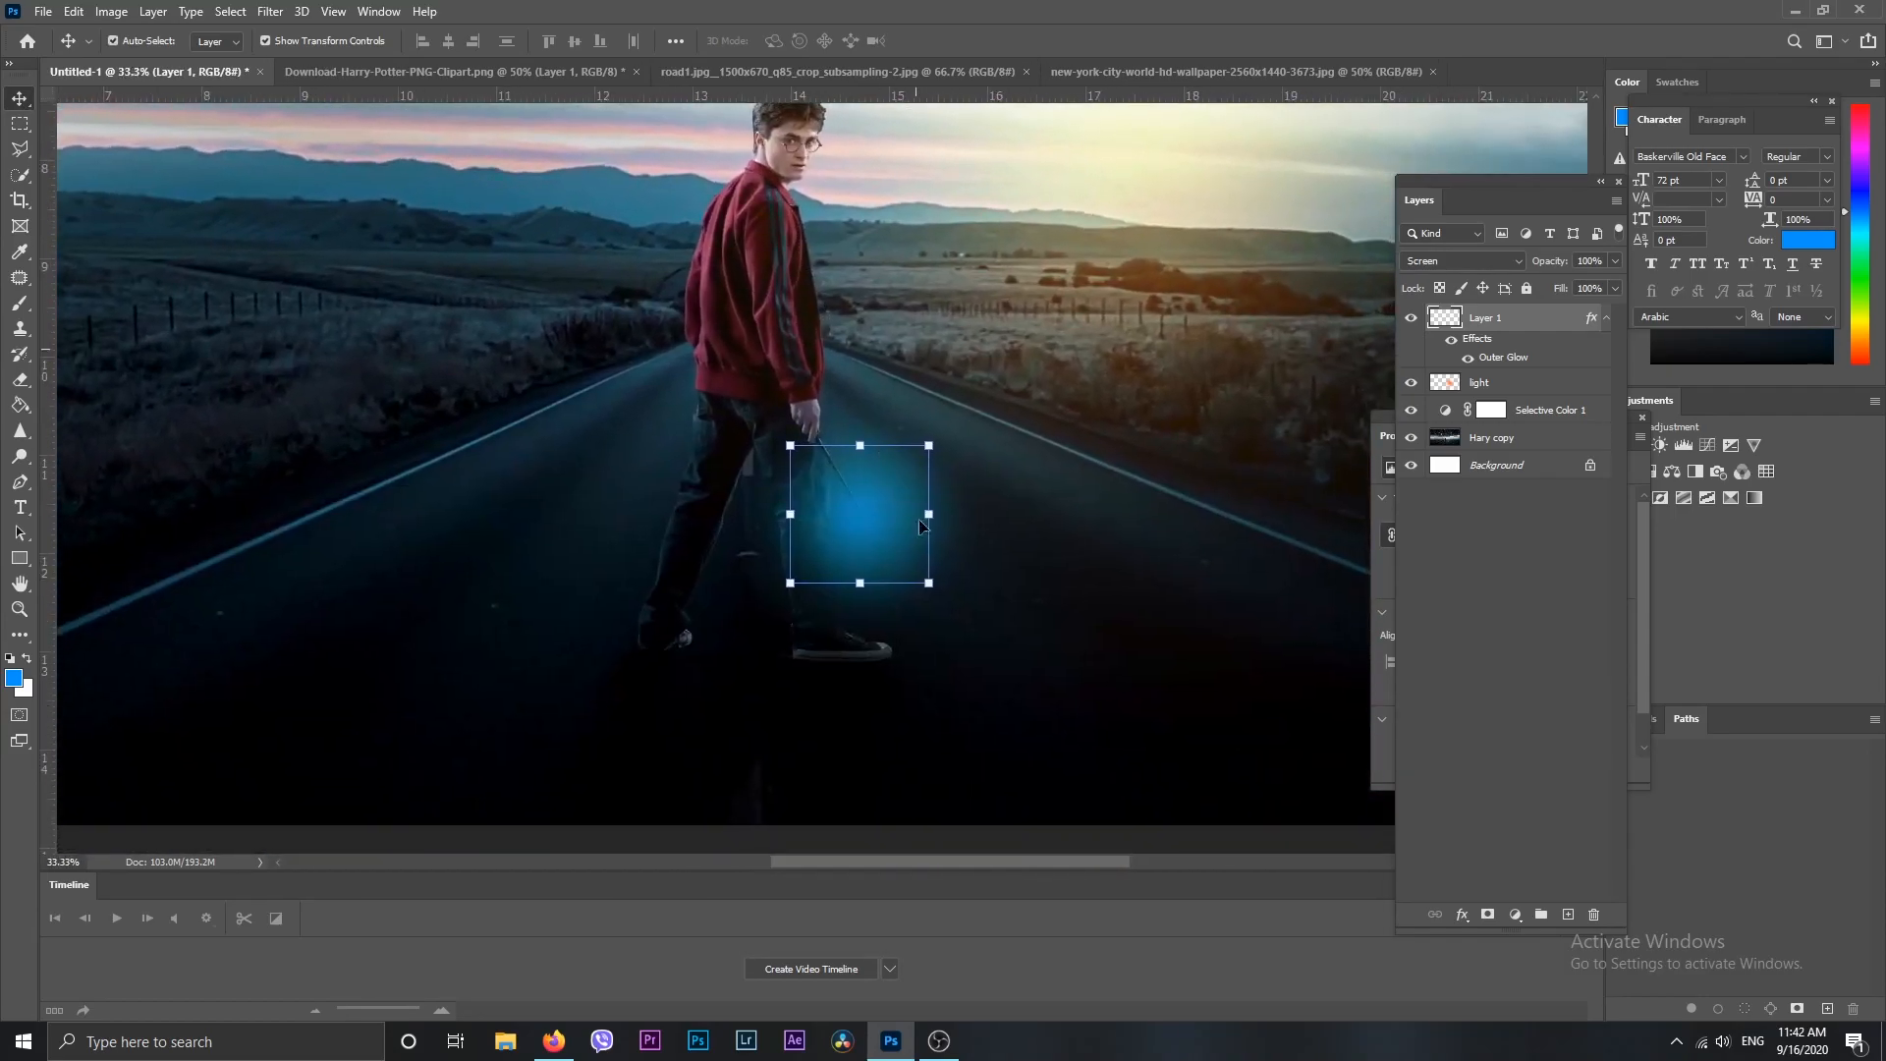
key(ctrl+plus)
drag(911, 575, 924, 572)
Create a new layer above the blue glow, shrink the brush to about 78 pixels and try a blue spot on the wand tip
click(1572, 915)
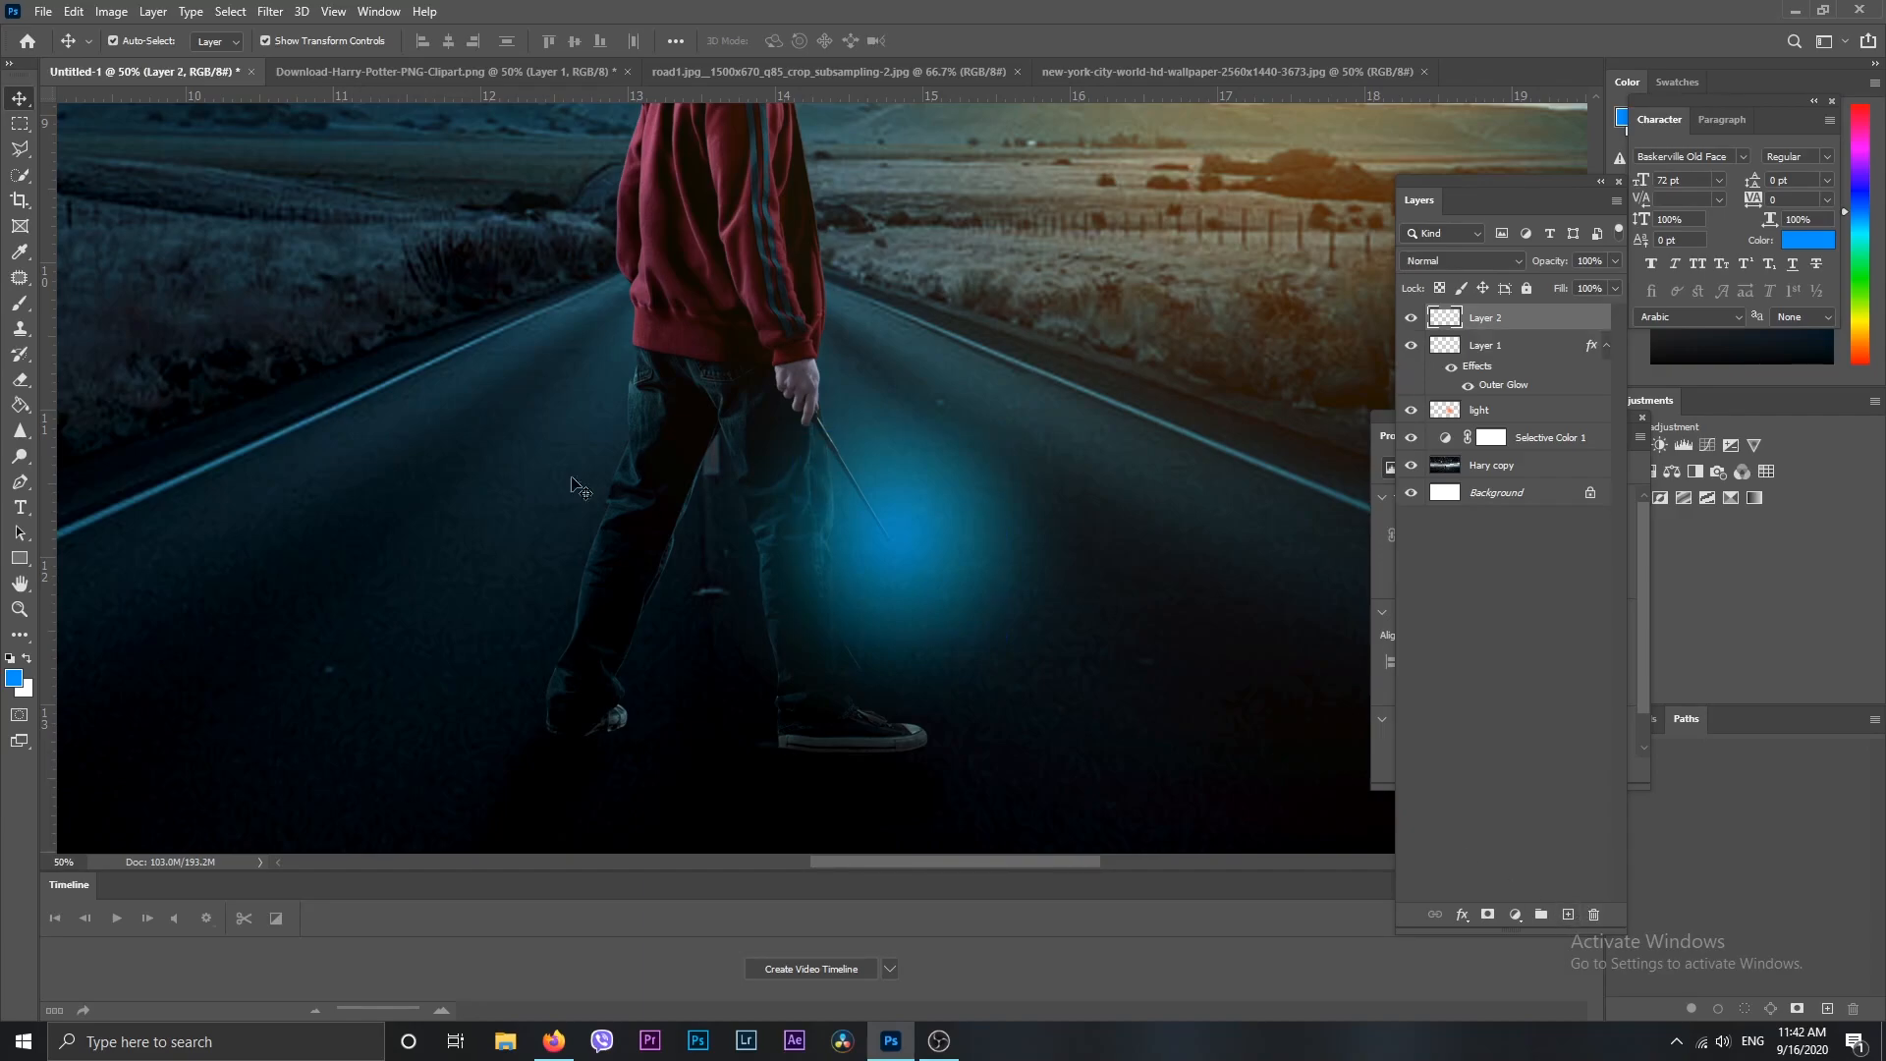
click(20, 306)
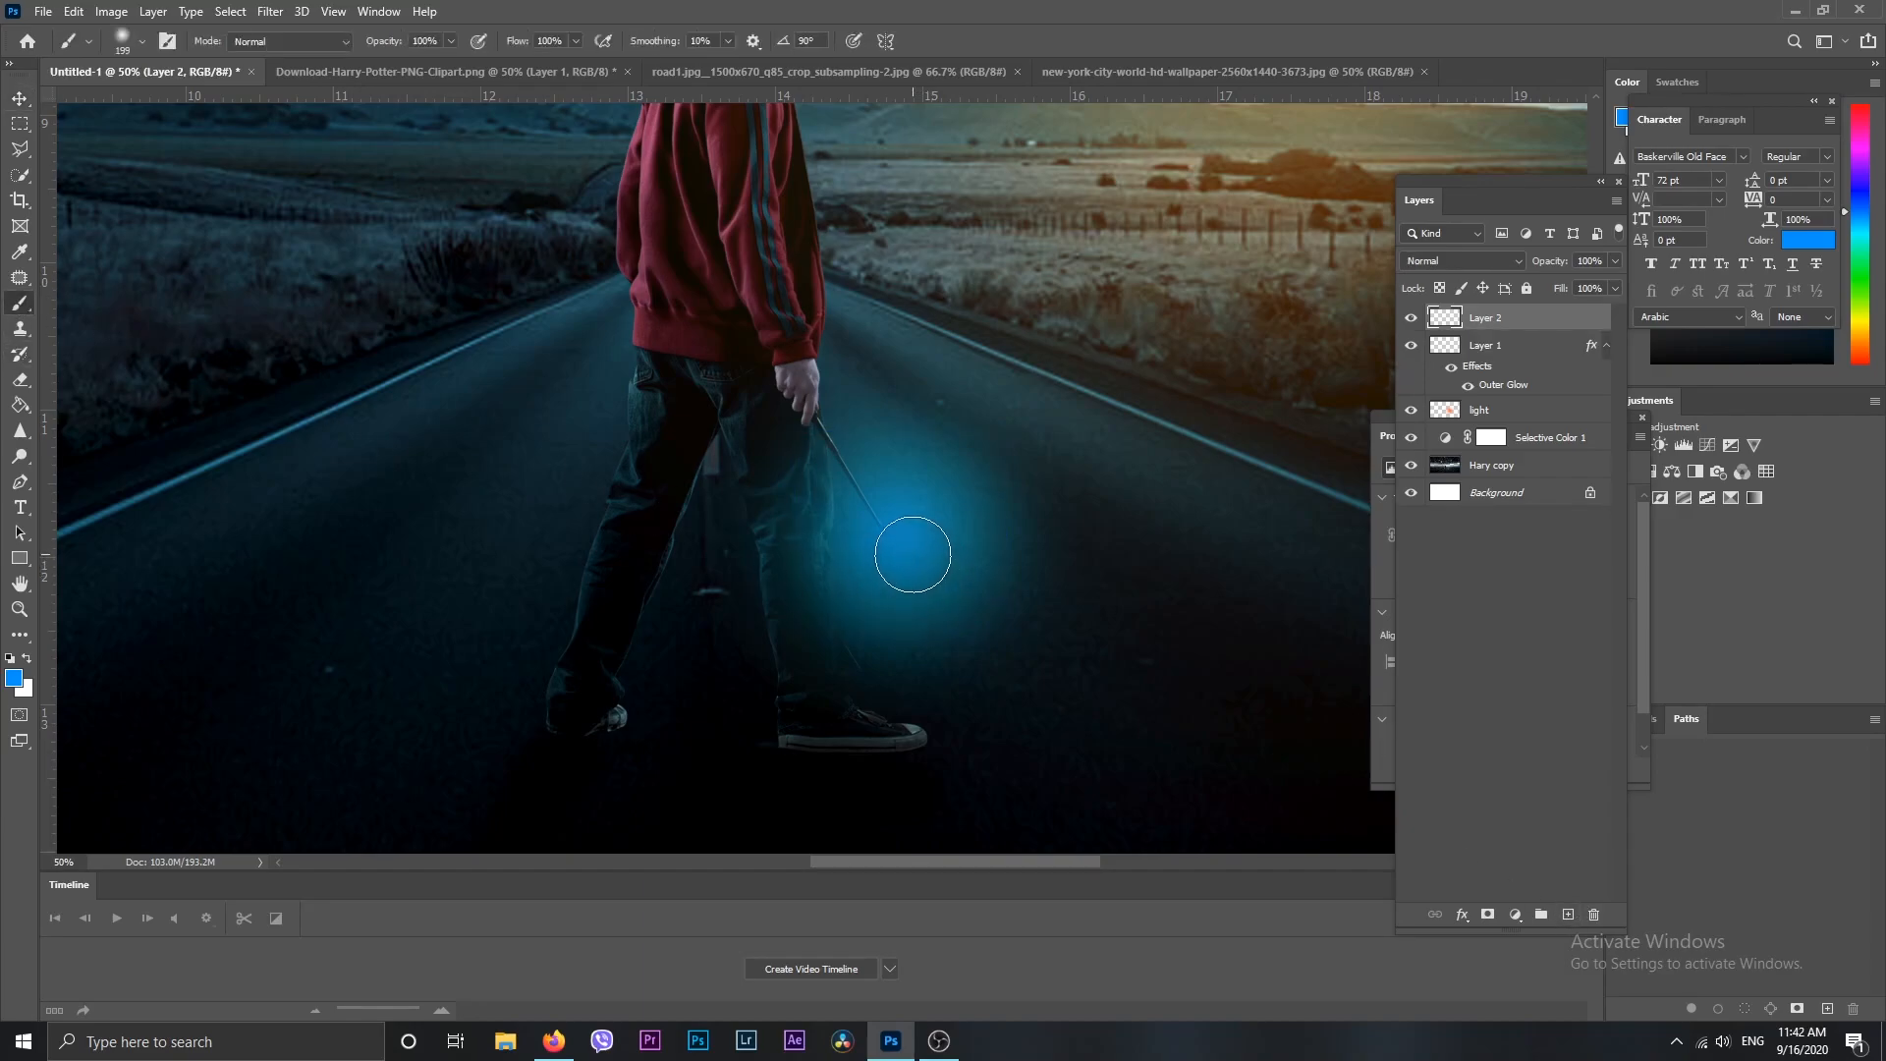
right_click(916, 553)
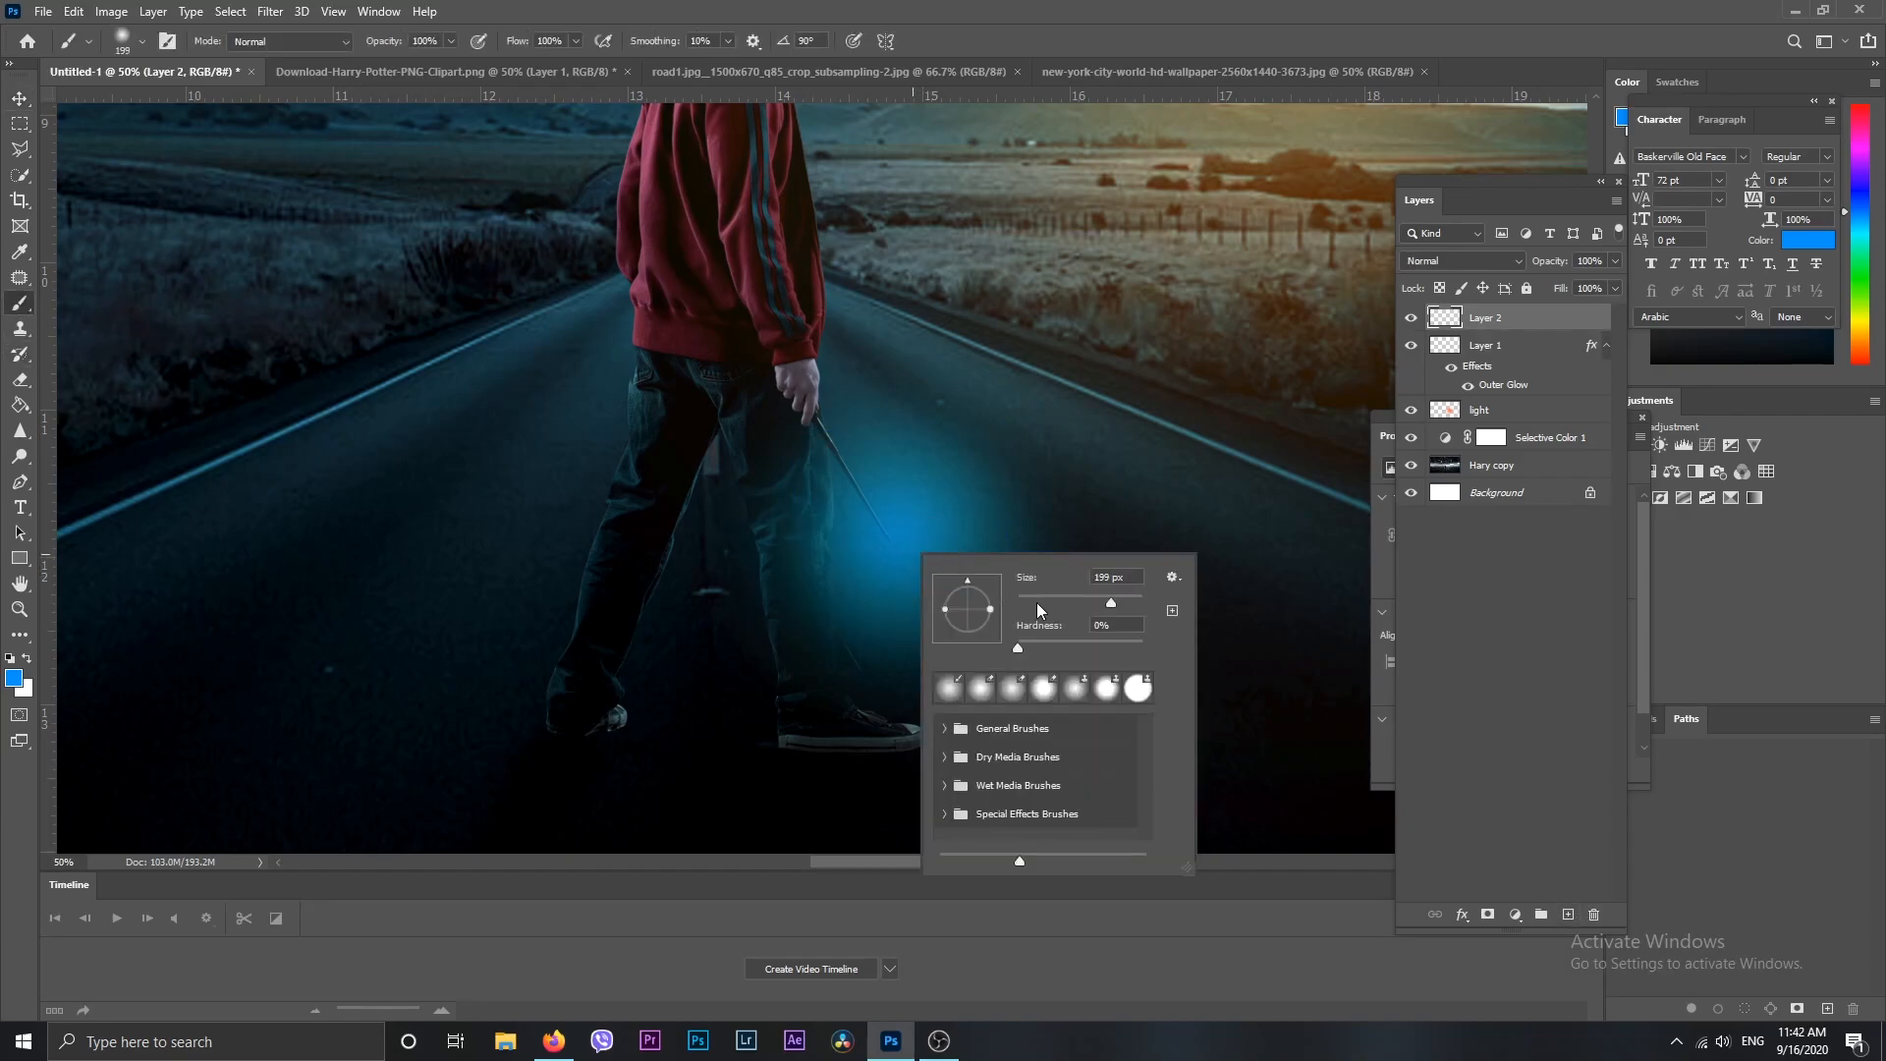
click(889, 541)
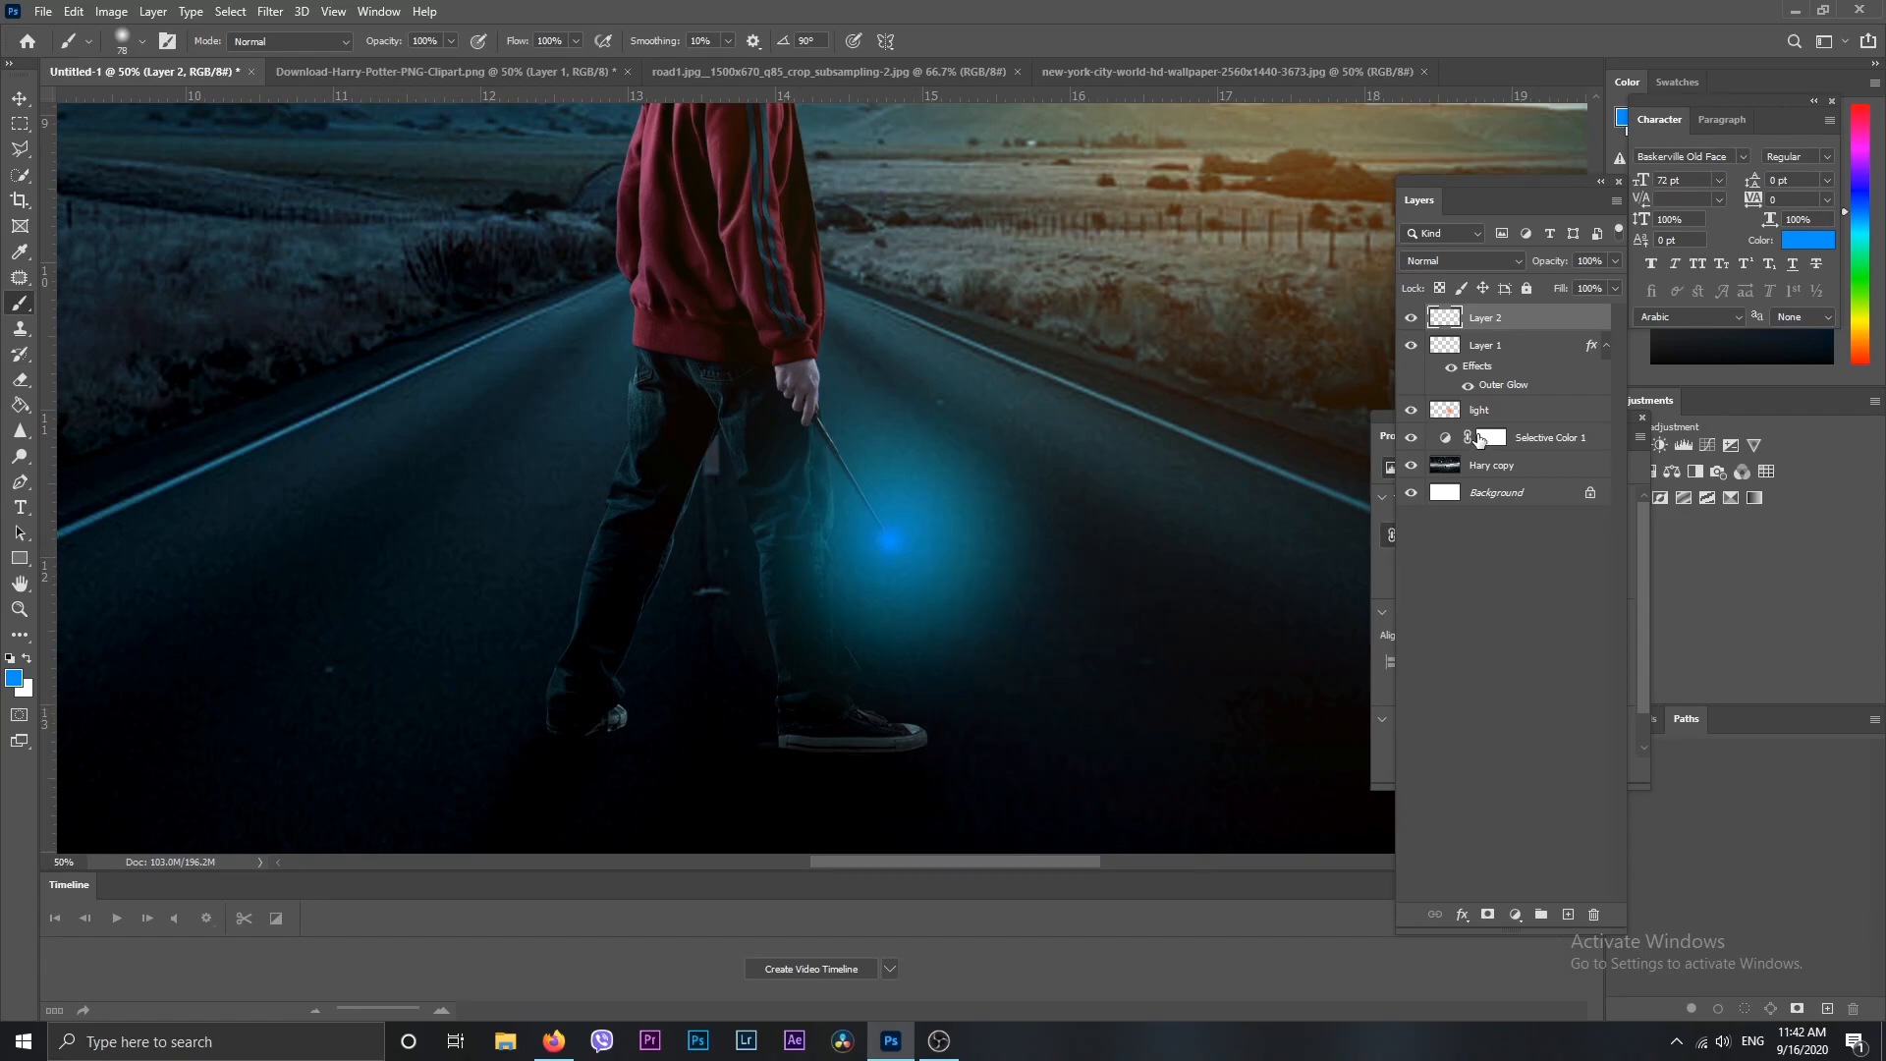
key(ctrl+z)
Set the foreground colour to white and paint one small soft spot on the wand tip
click(8, 686)
click(1226, 260)
click(1676, 247)
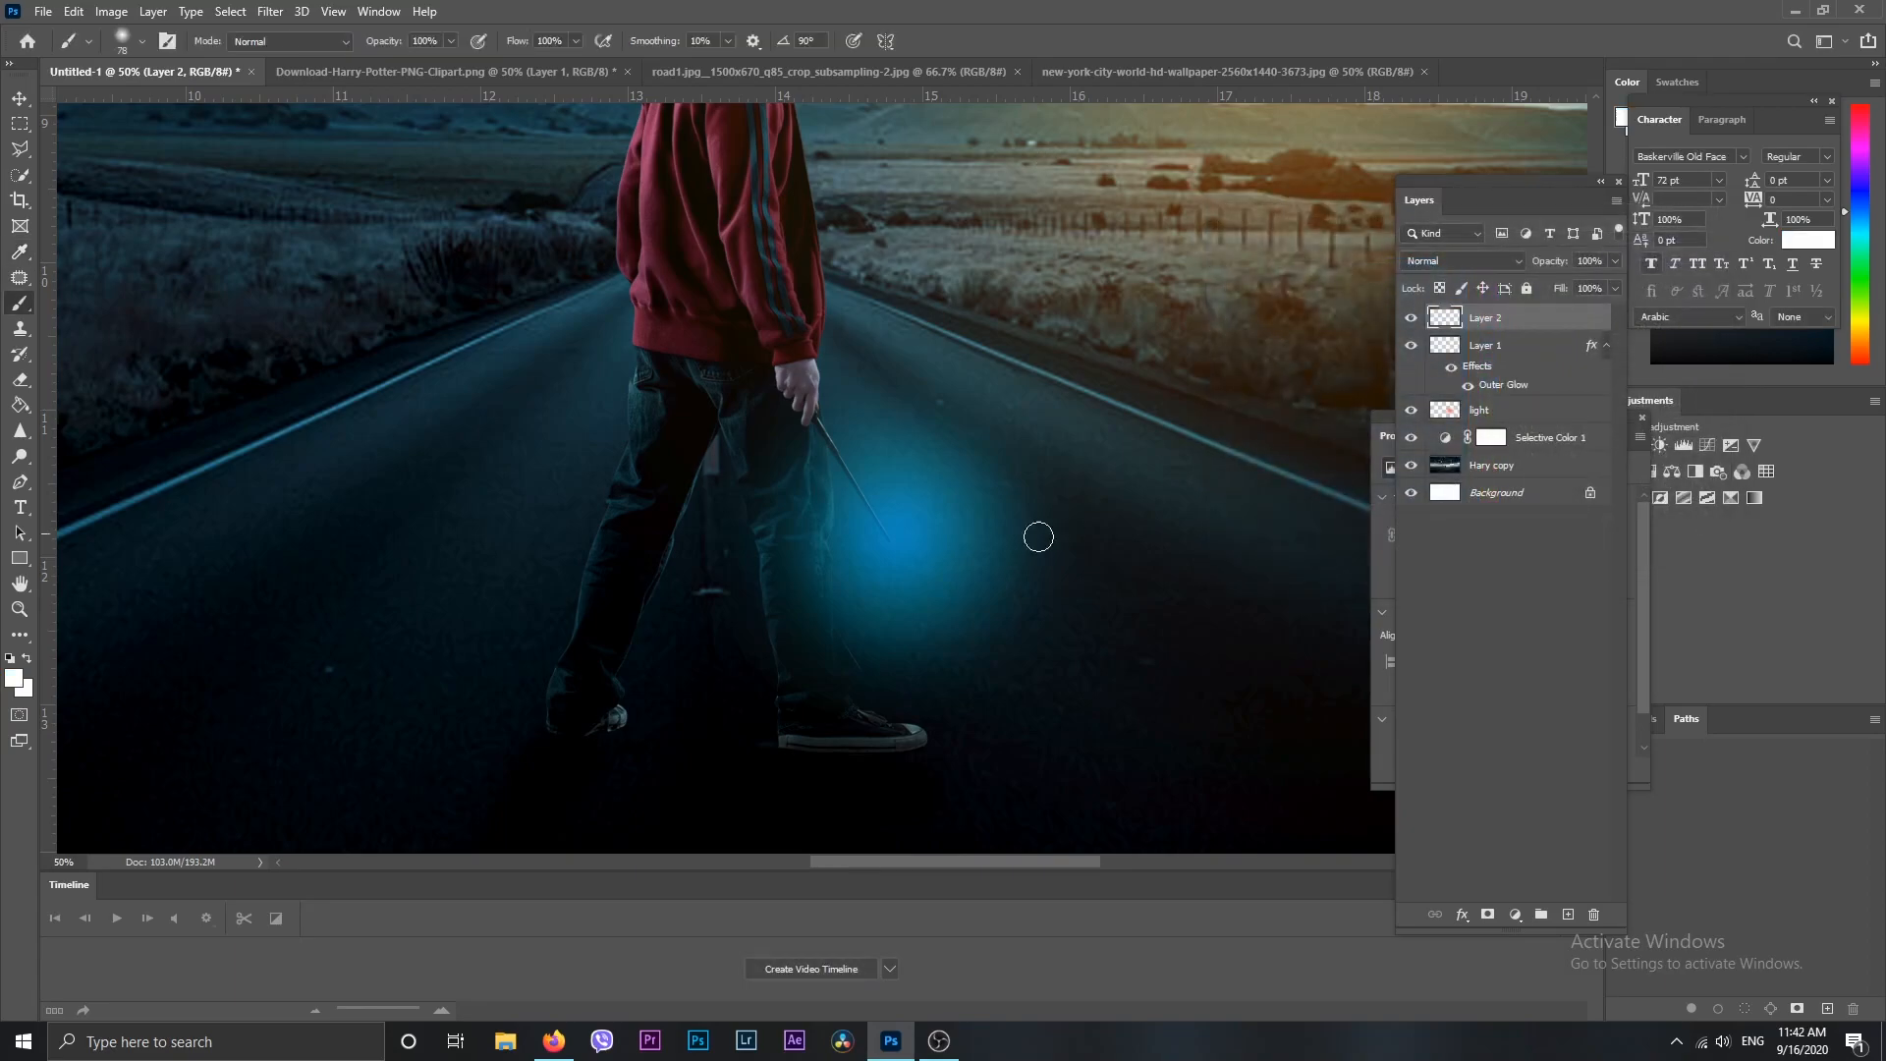
click(890, 542)
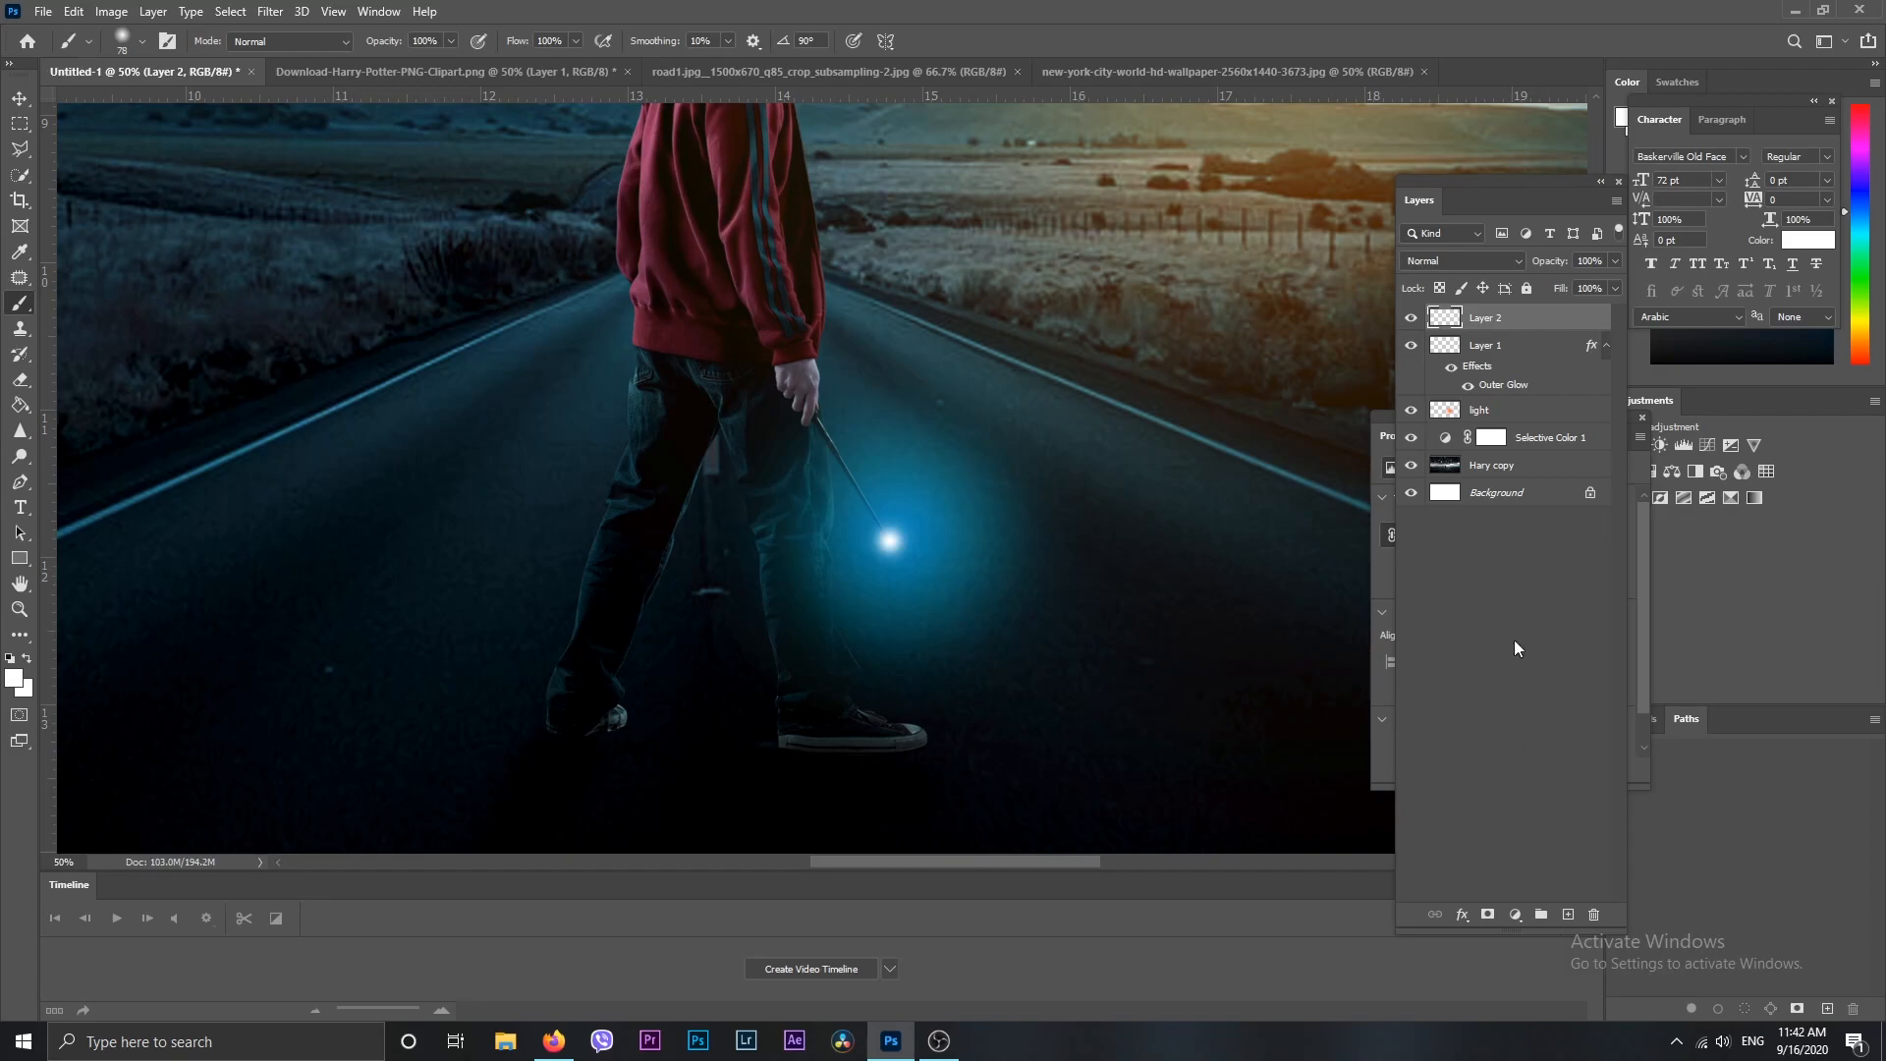
Set the white spot's layer to Screen and apply a Gaussian Blur with a radius of about 9.8 pixels
click(1461, 260)
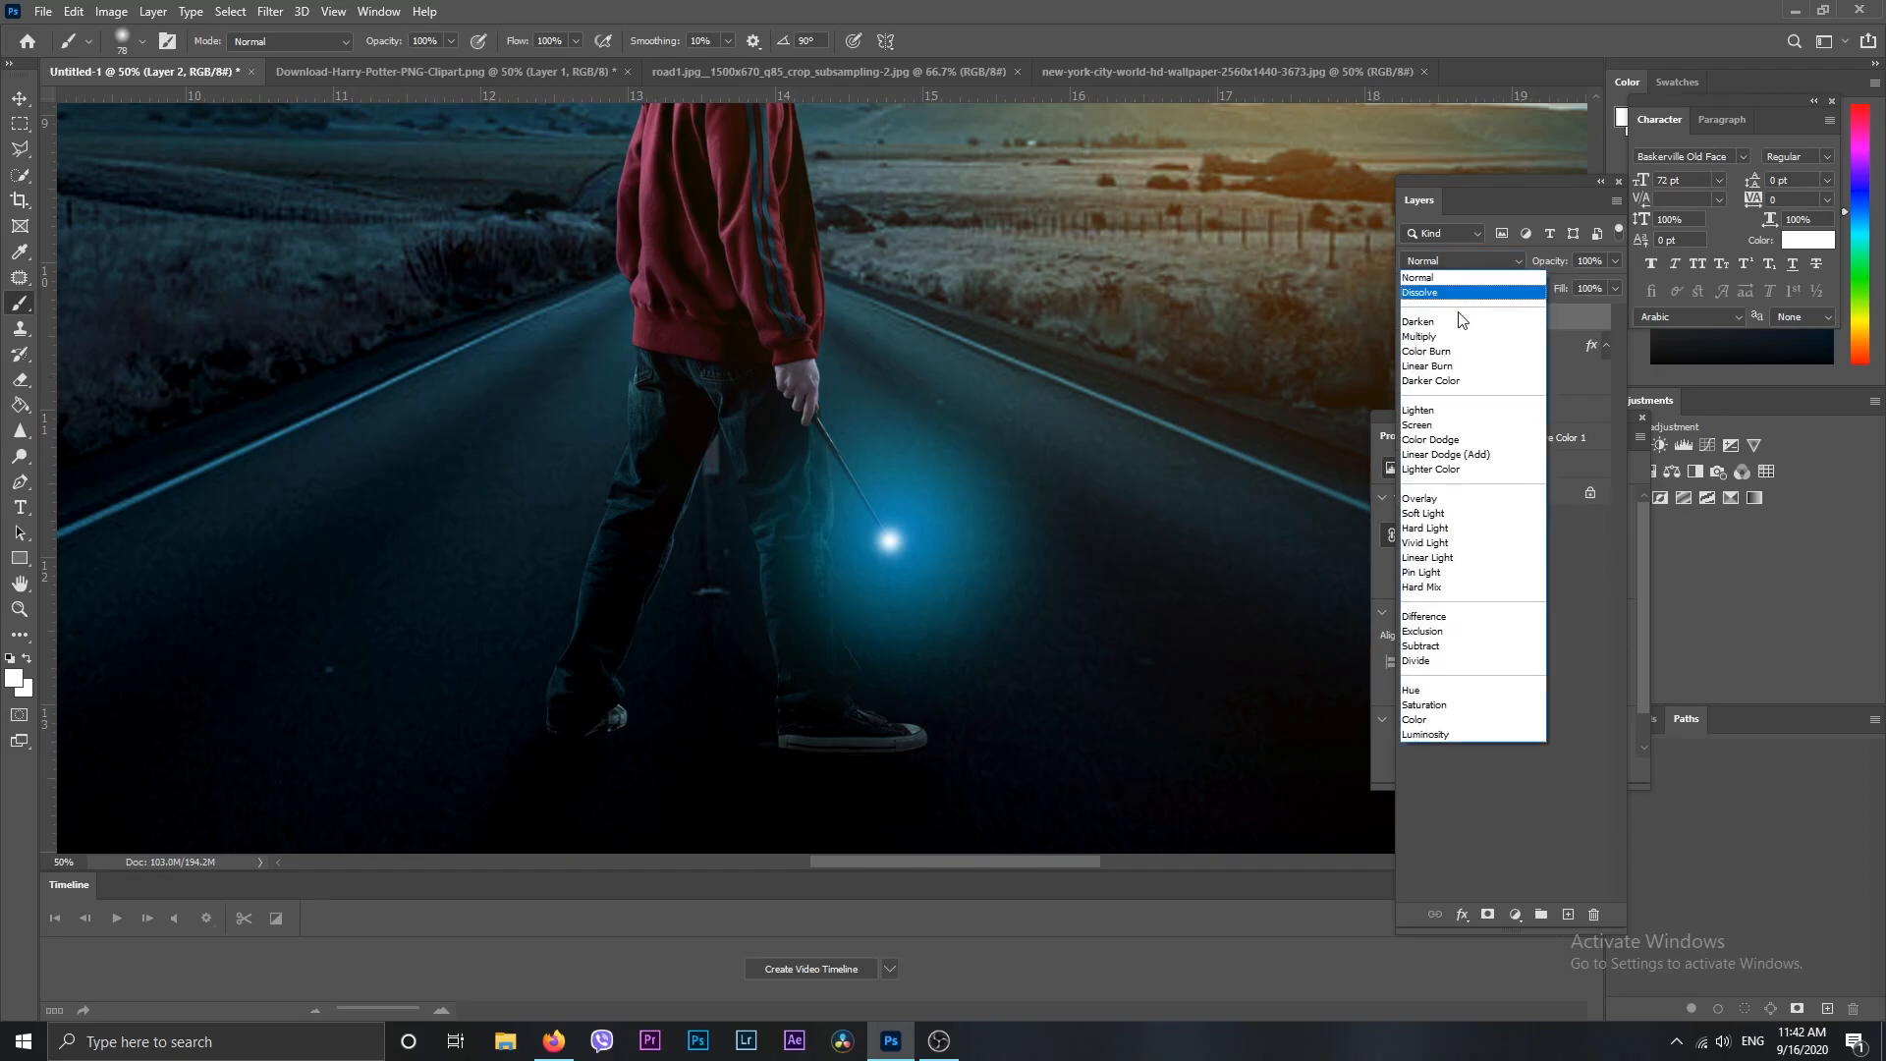
click(1437, 426)
click(270, 12)
mouse_move(324, 233)
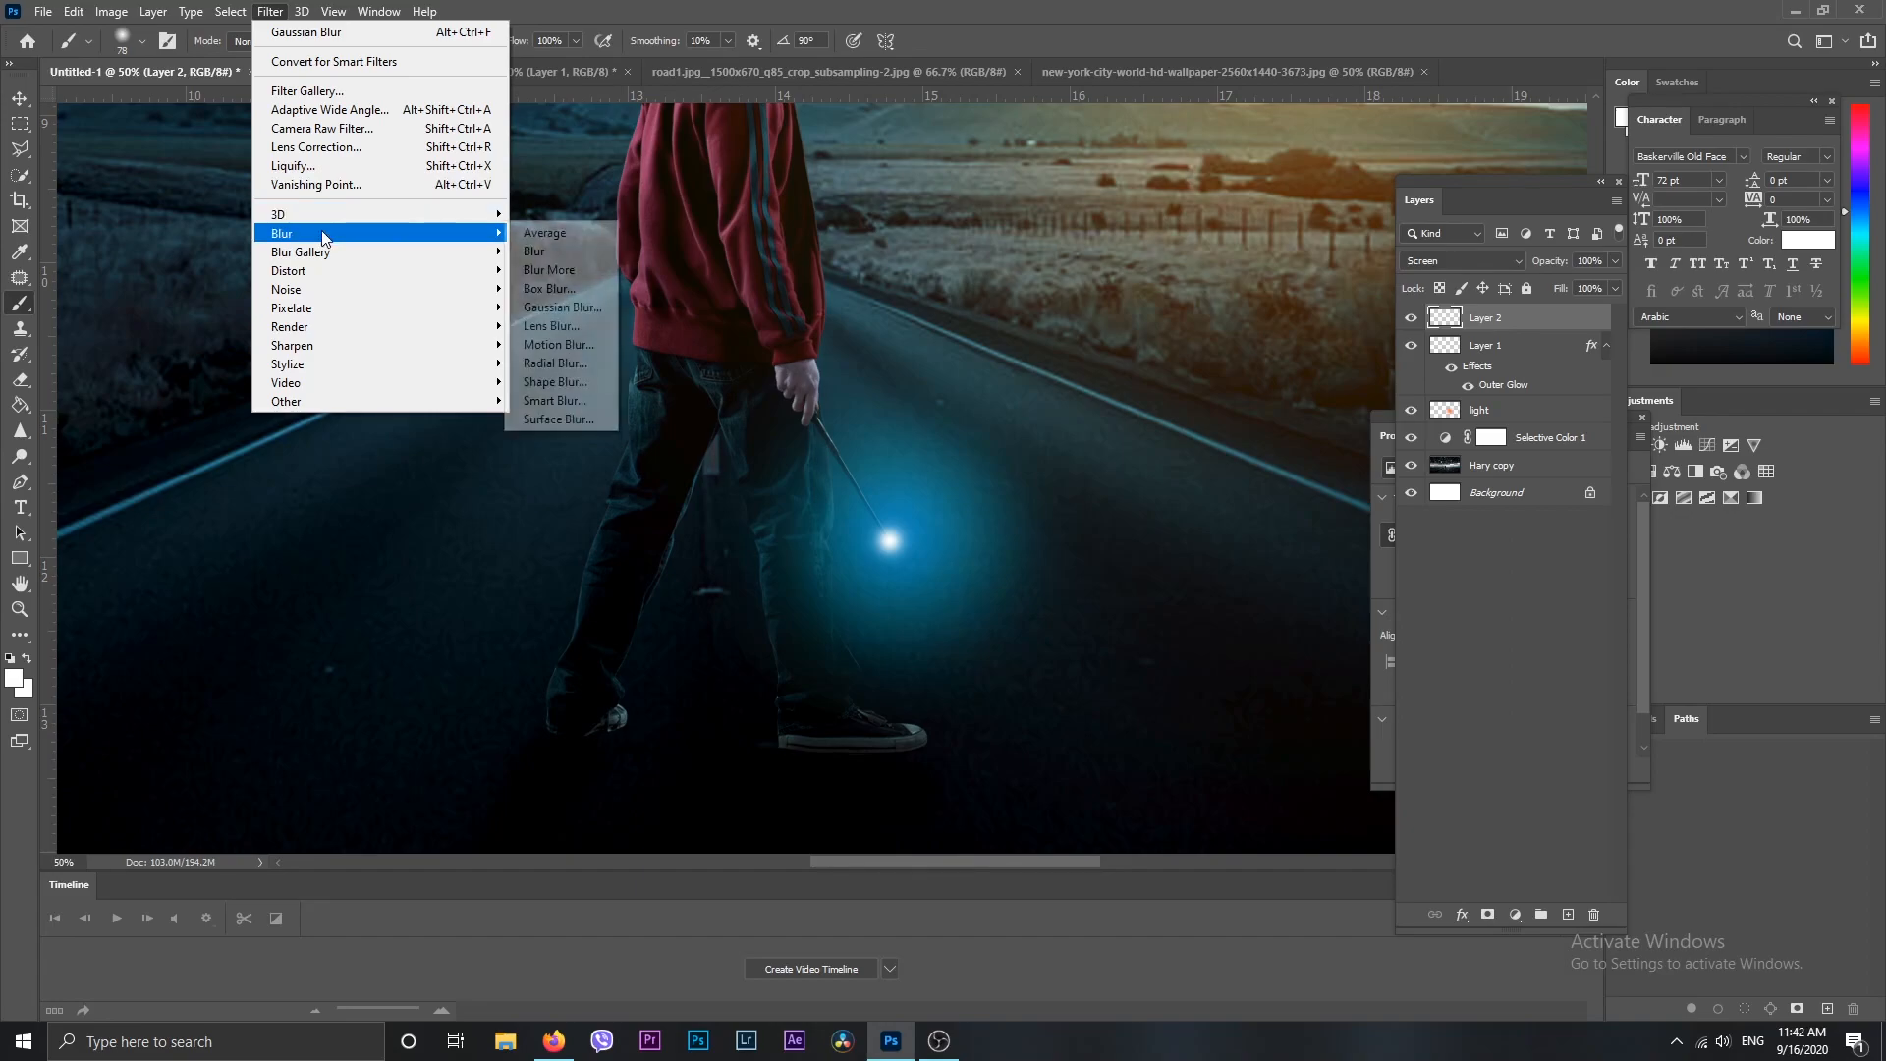
click(558, 315)
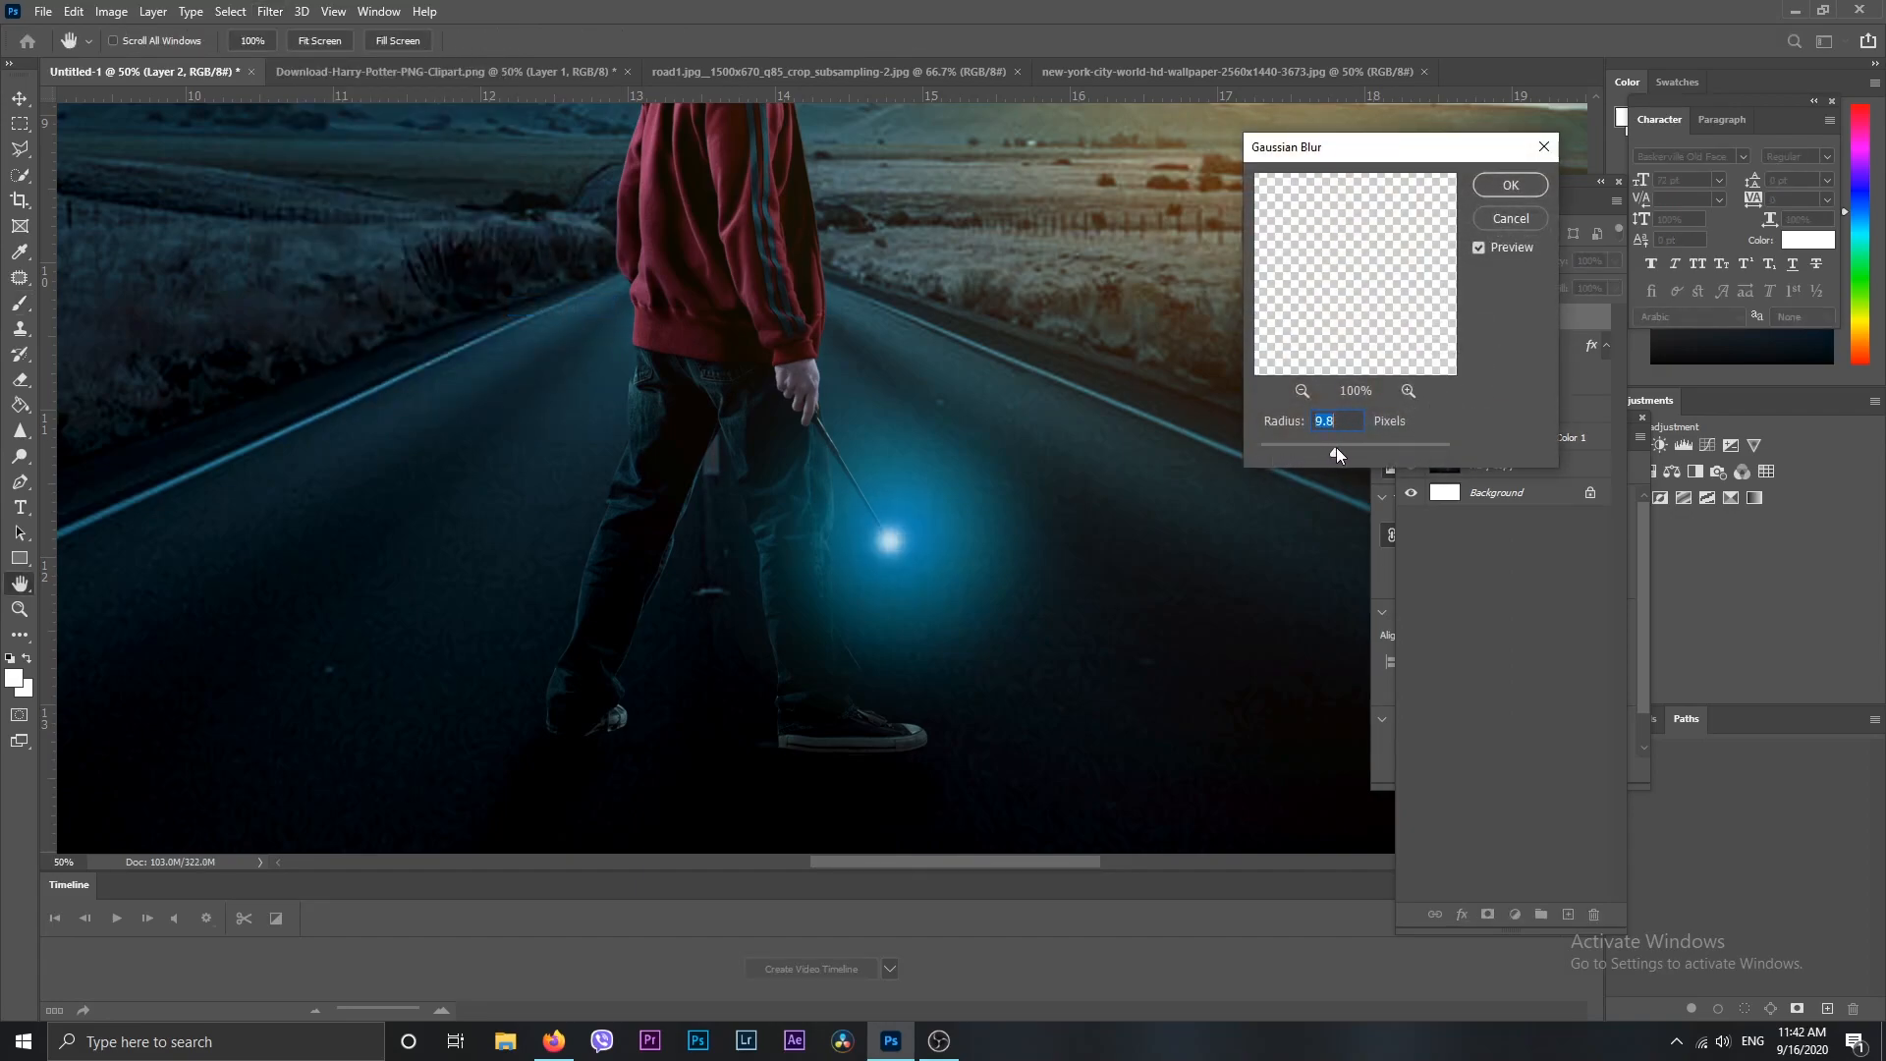
drag(1354, 446, 1341, 450)
click(1511, 185)
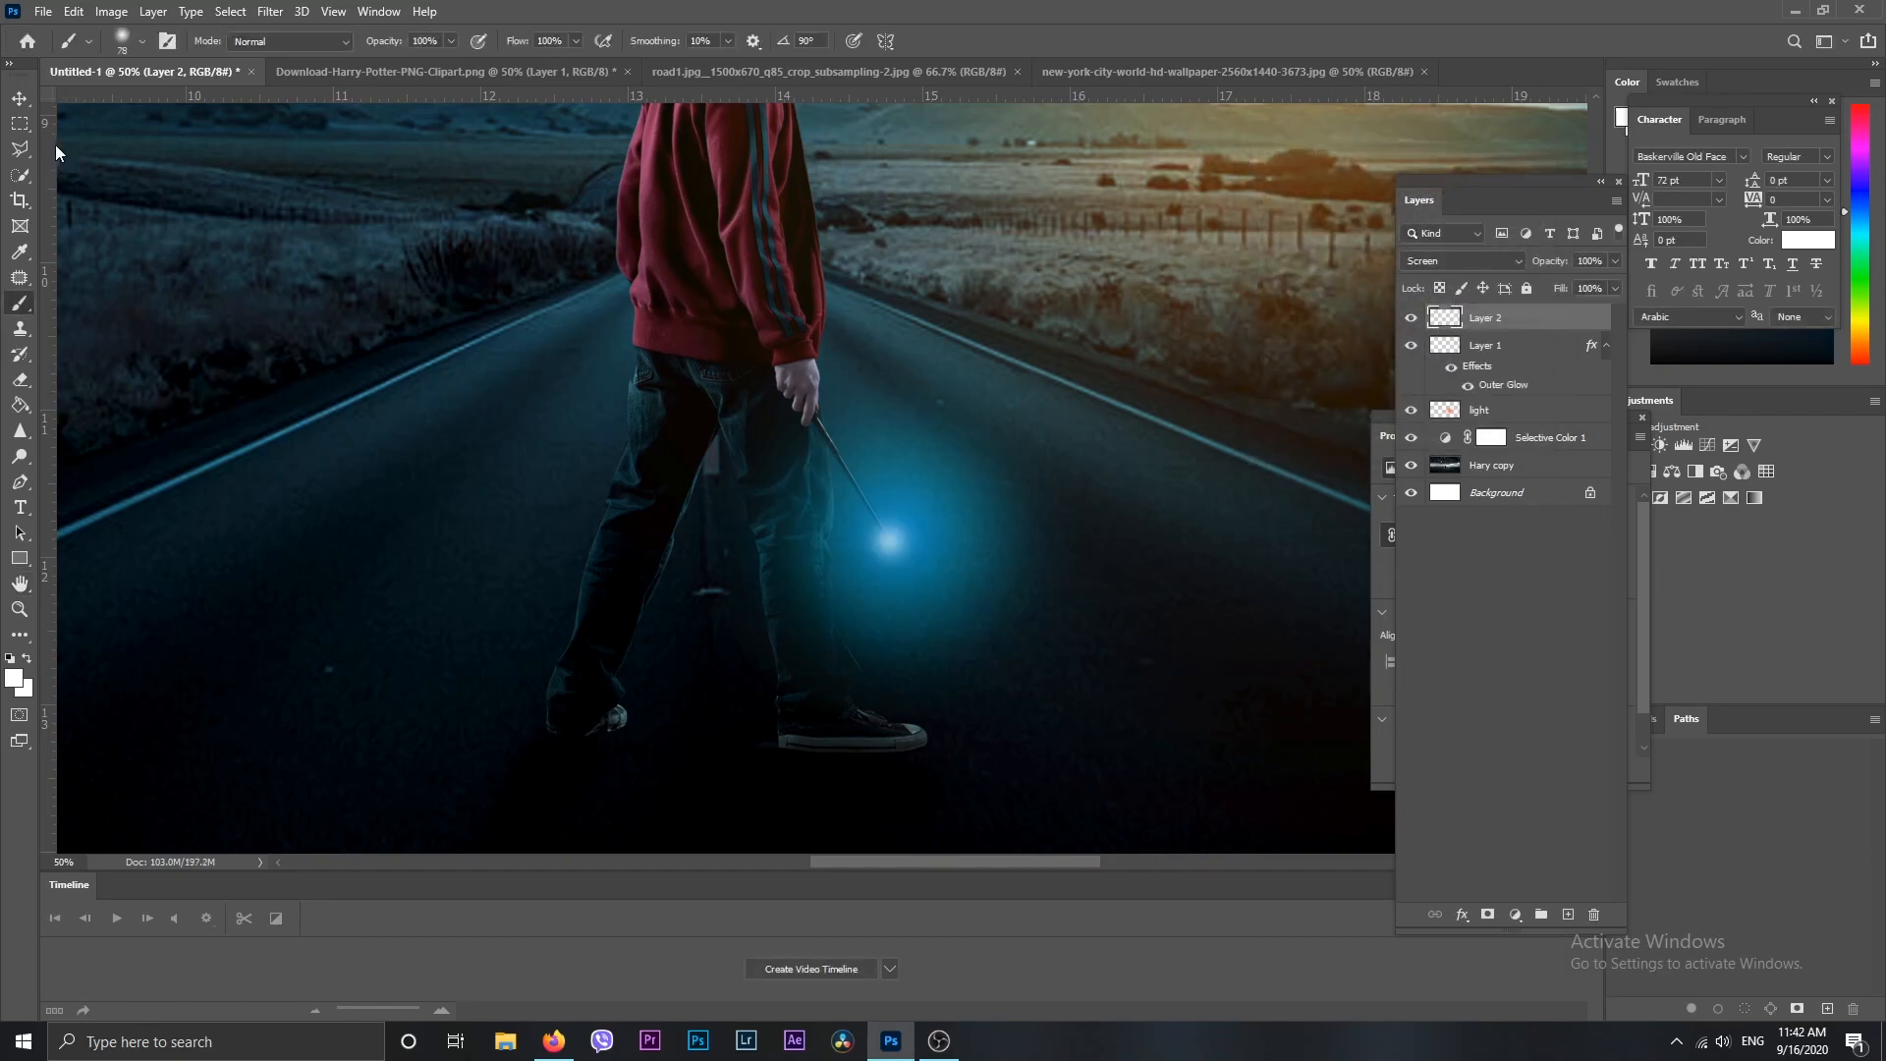
Sharpen the Hary copy layer with an Unsharp Mask, centring the filter preview on the man's face
click(22, 124)
scroll(1015, 616, down, 2)
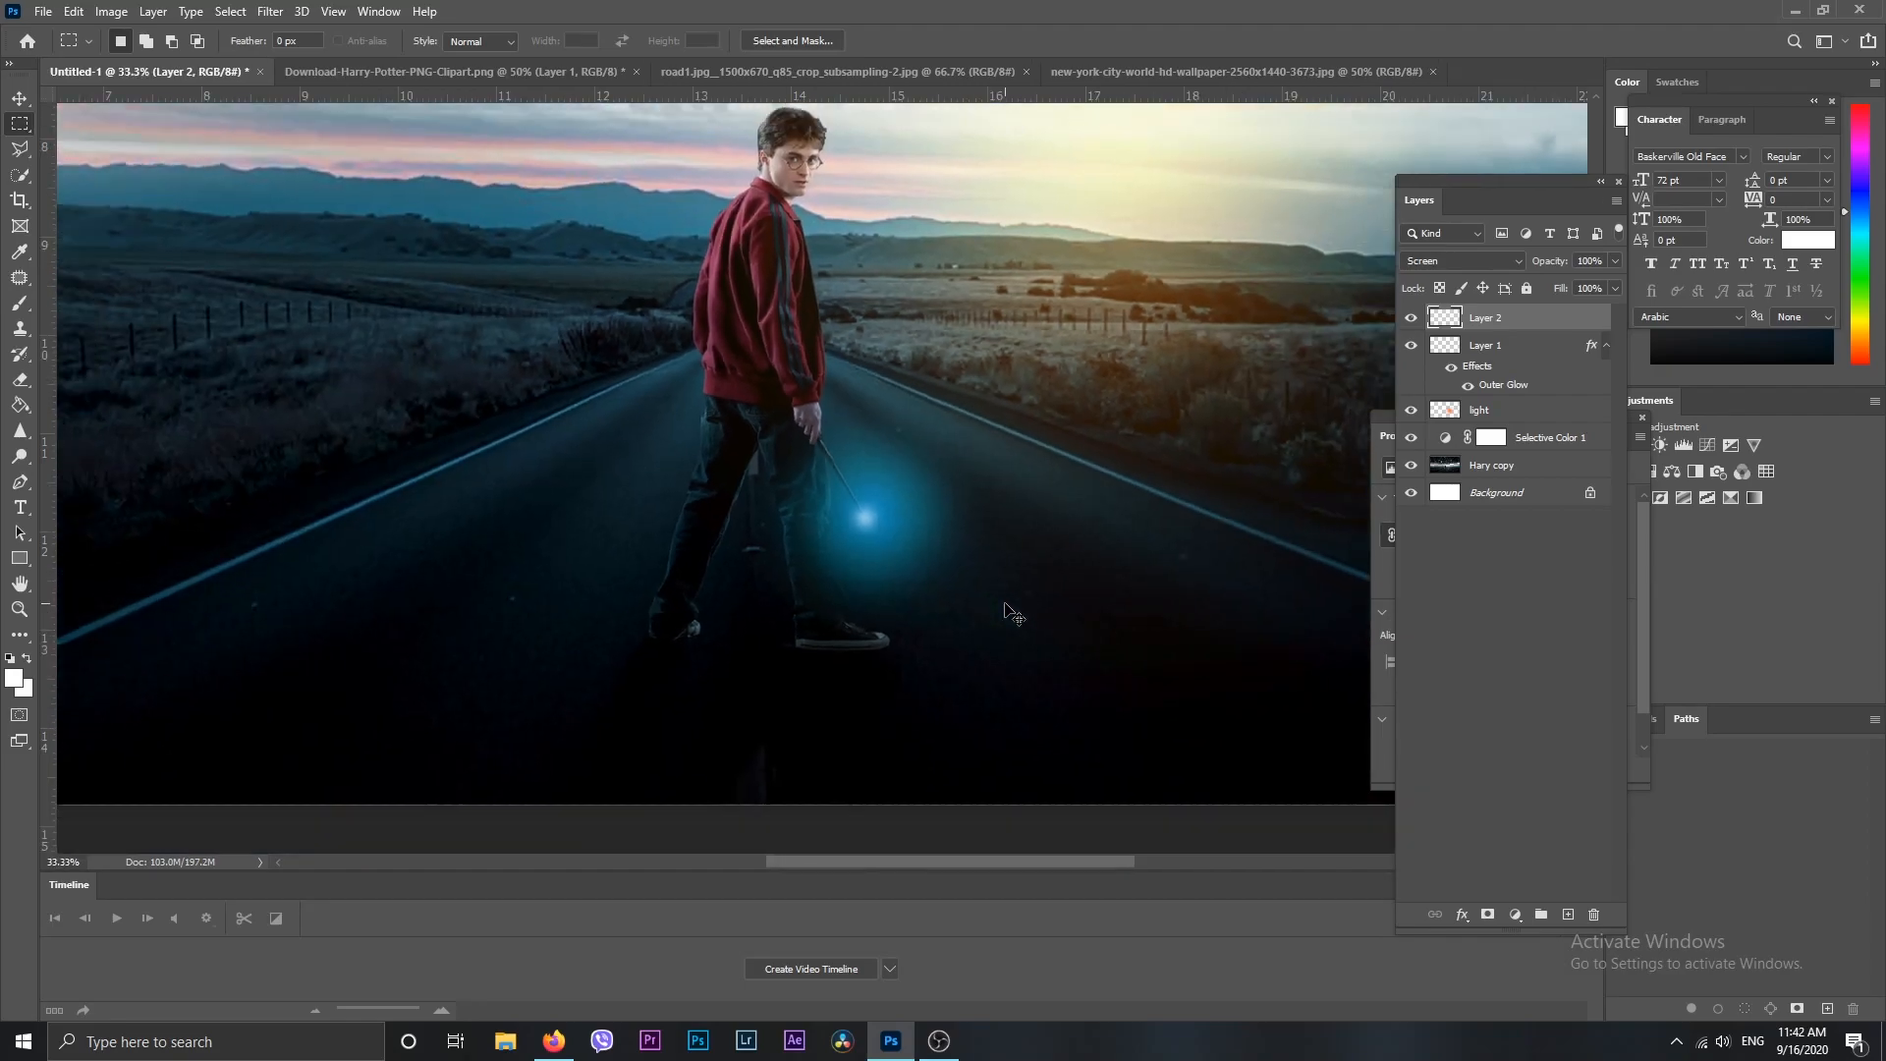
scroll(1015, 616, down, 1)
key(ctrl+minus)
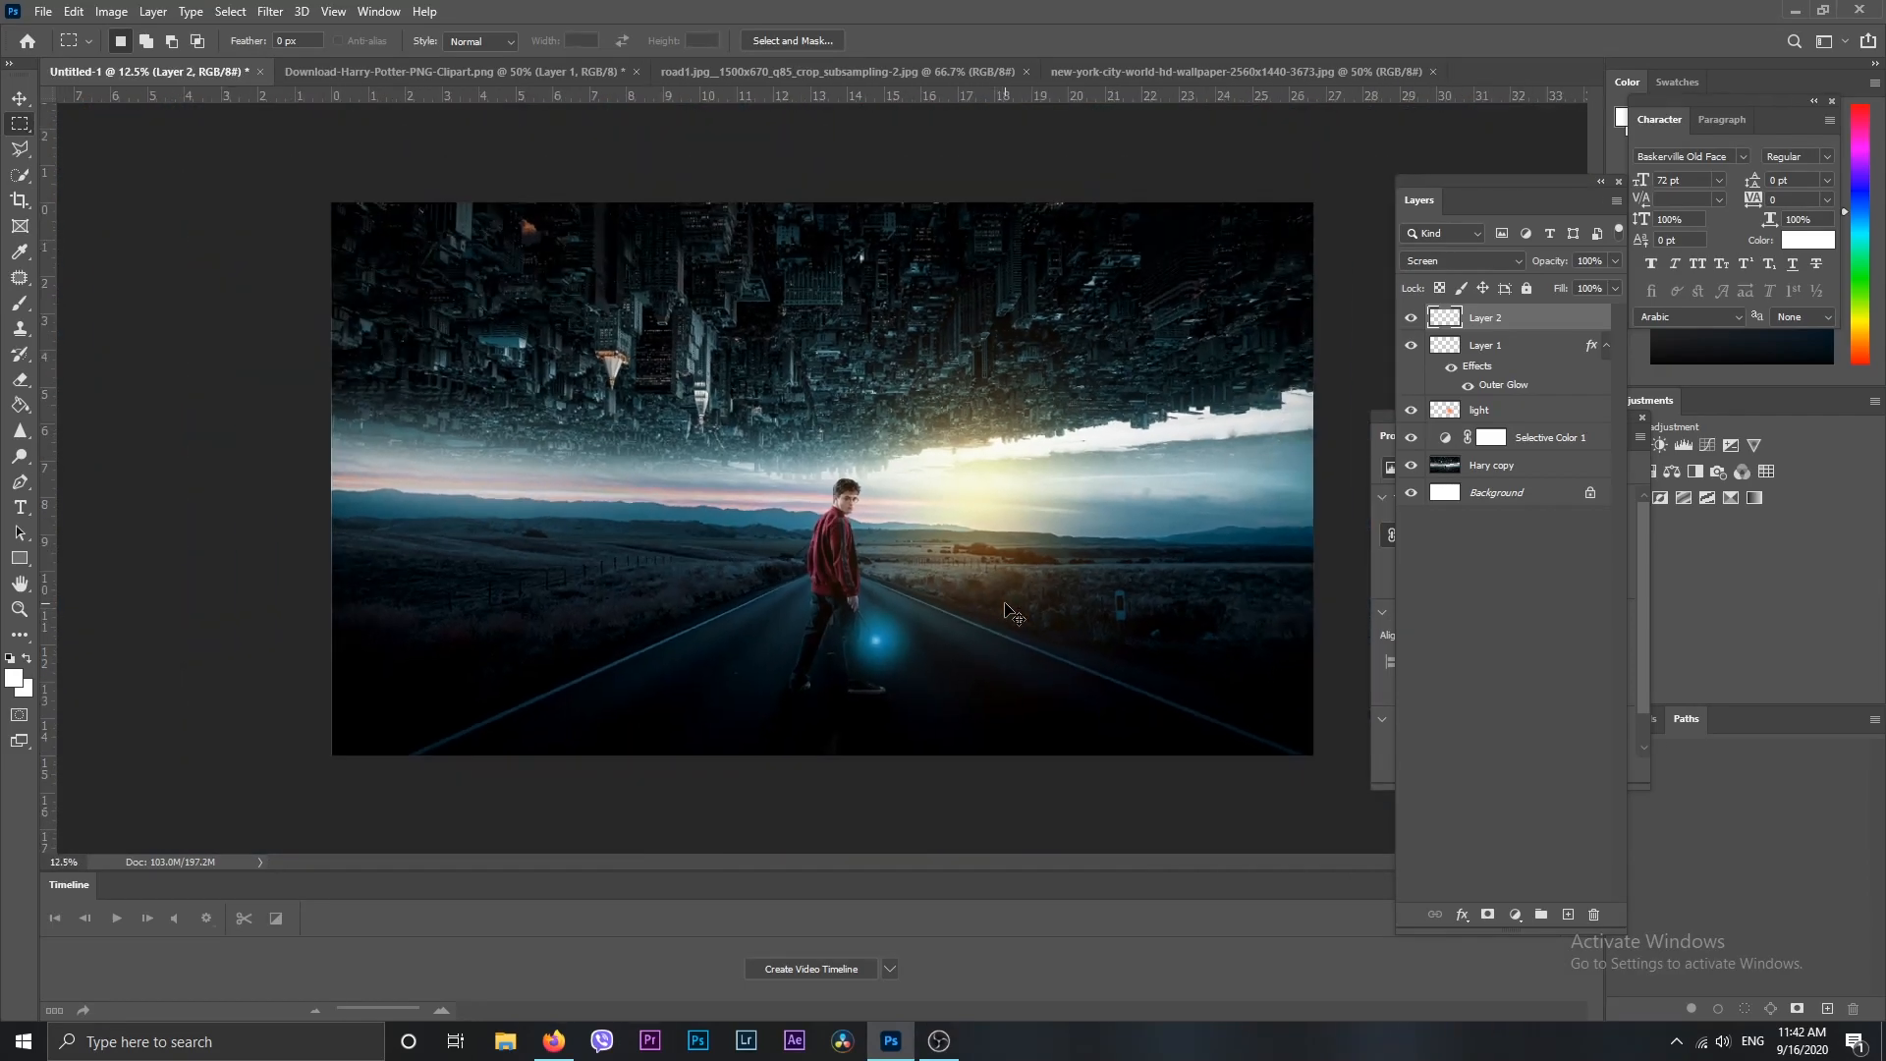
click(1498, 479)
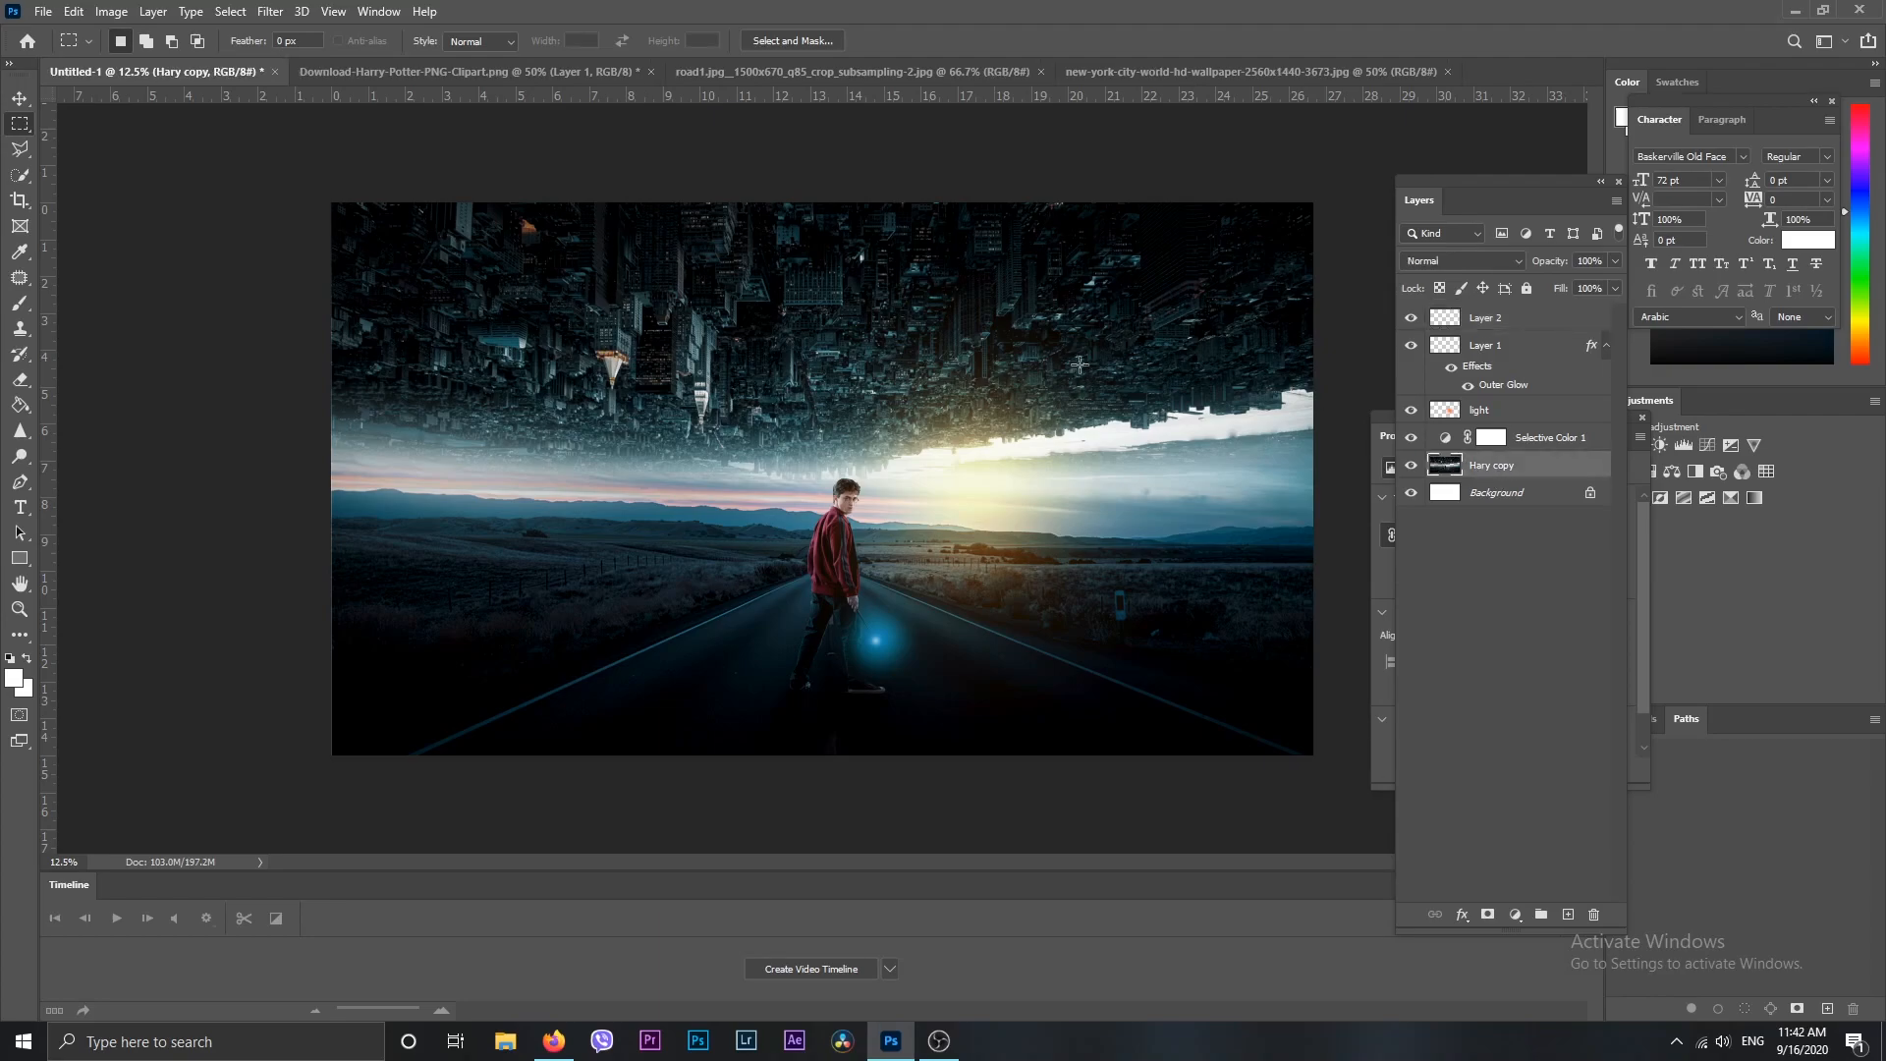
click(270, 12)
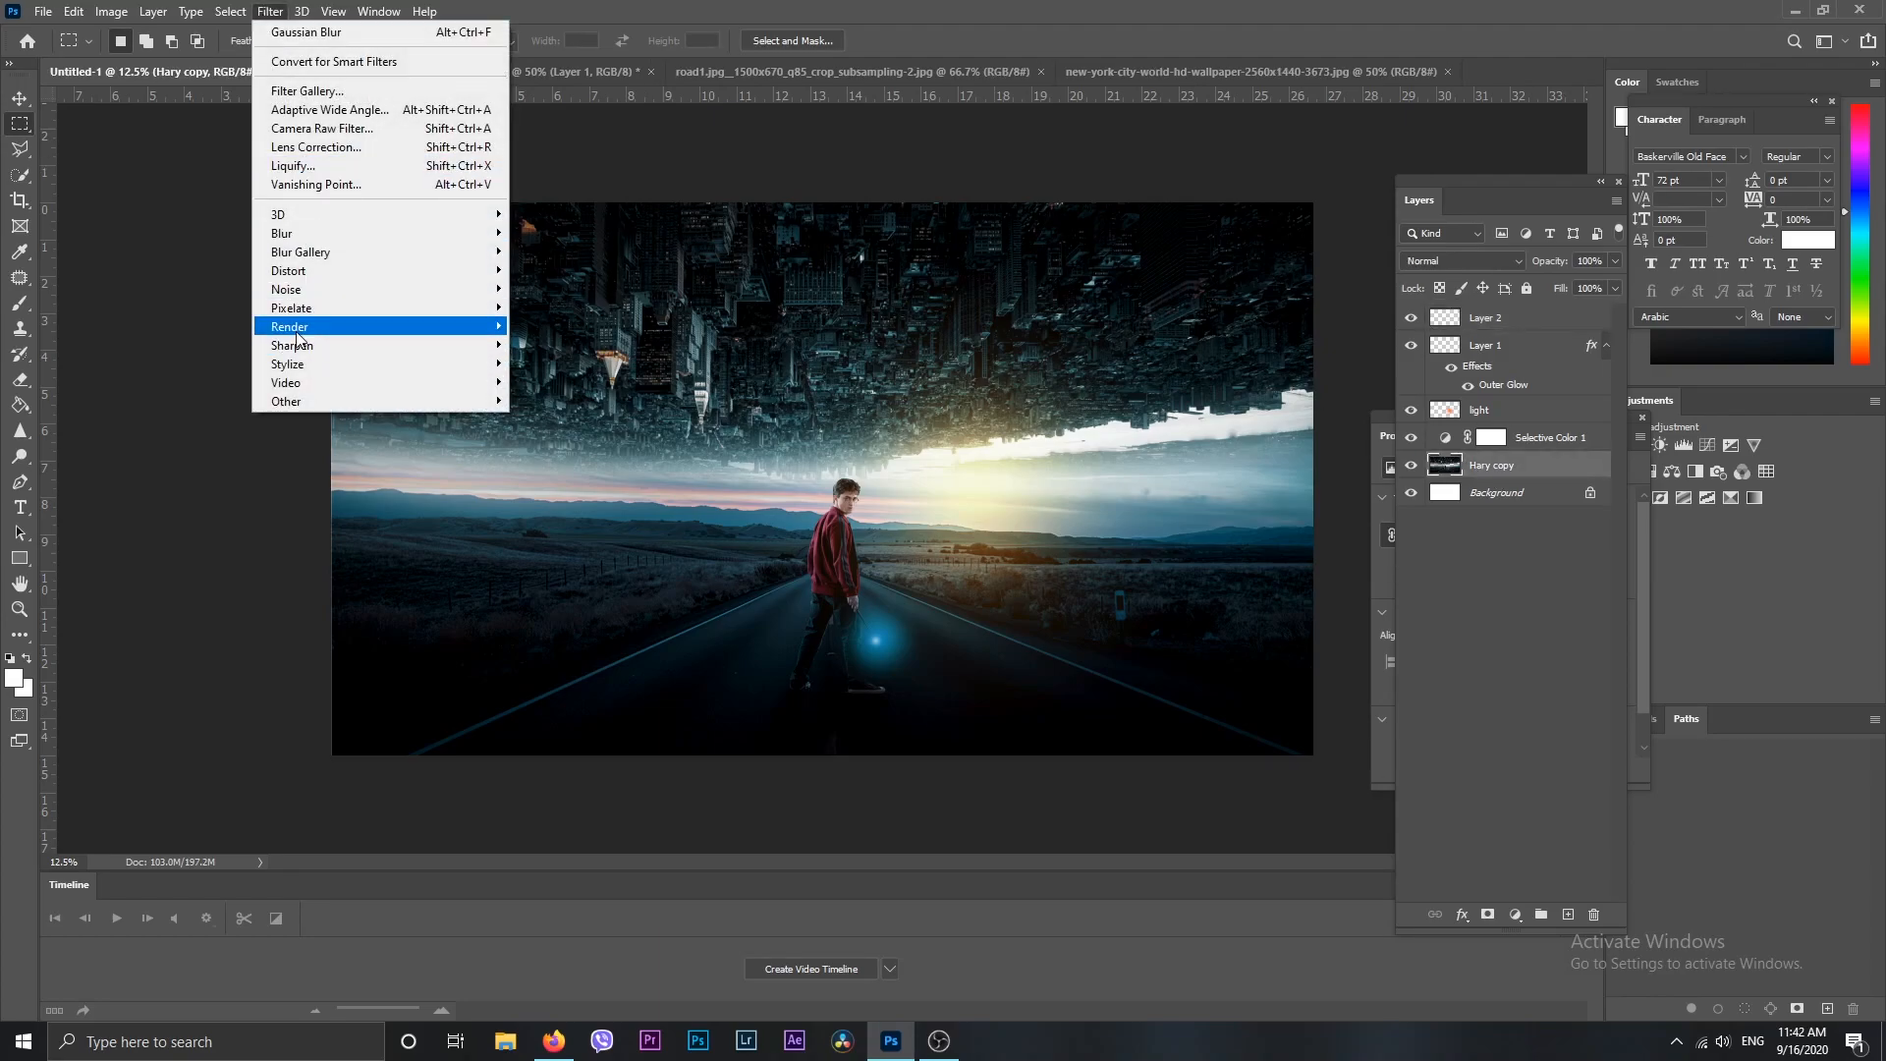
mouse_move(336, 346)
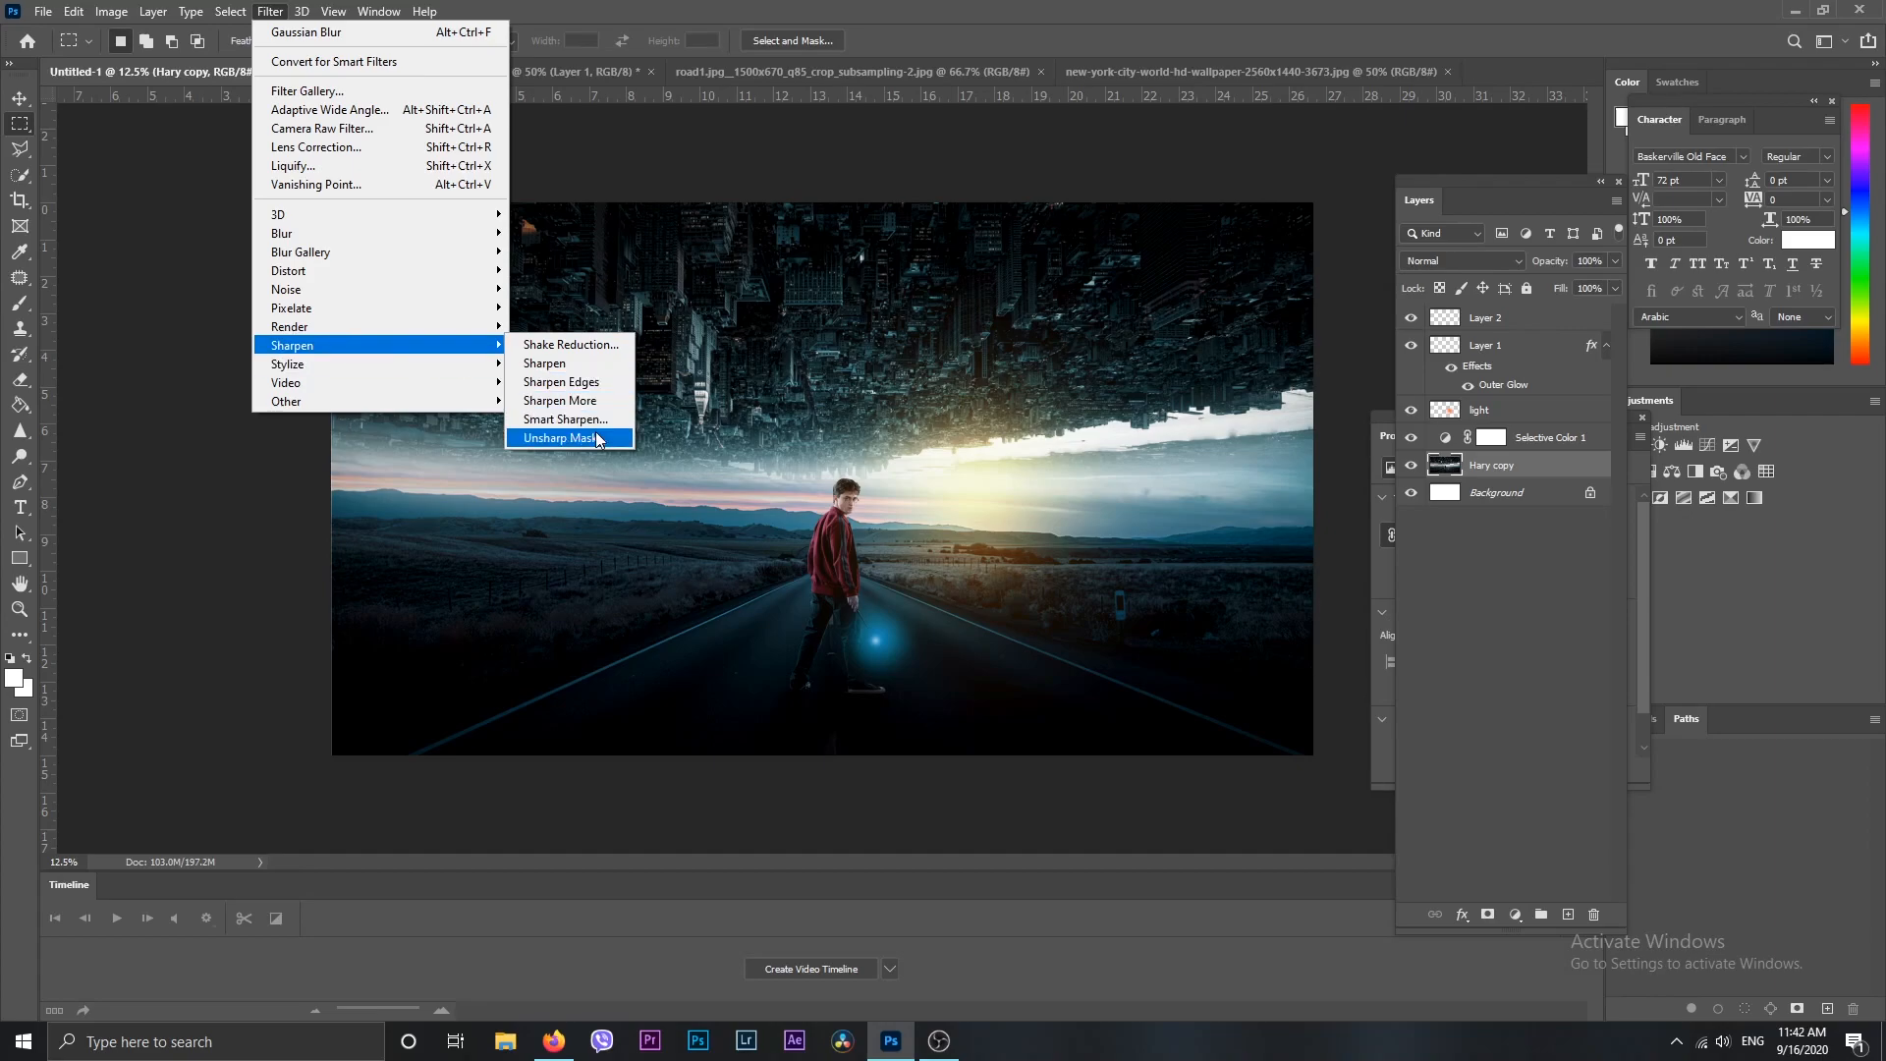
click(563, 439)
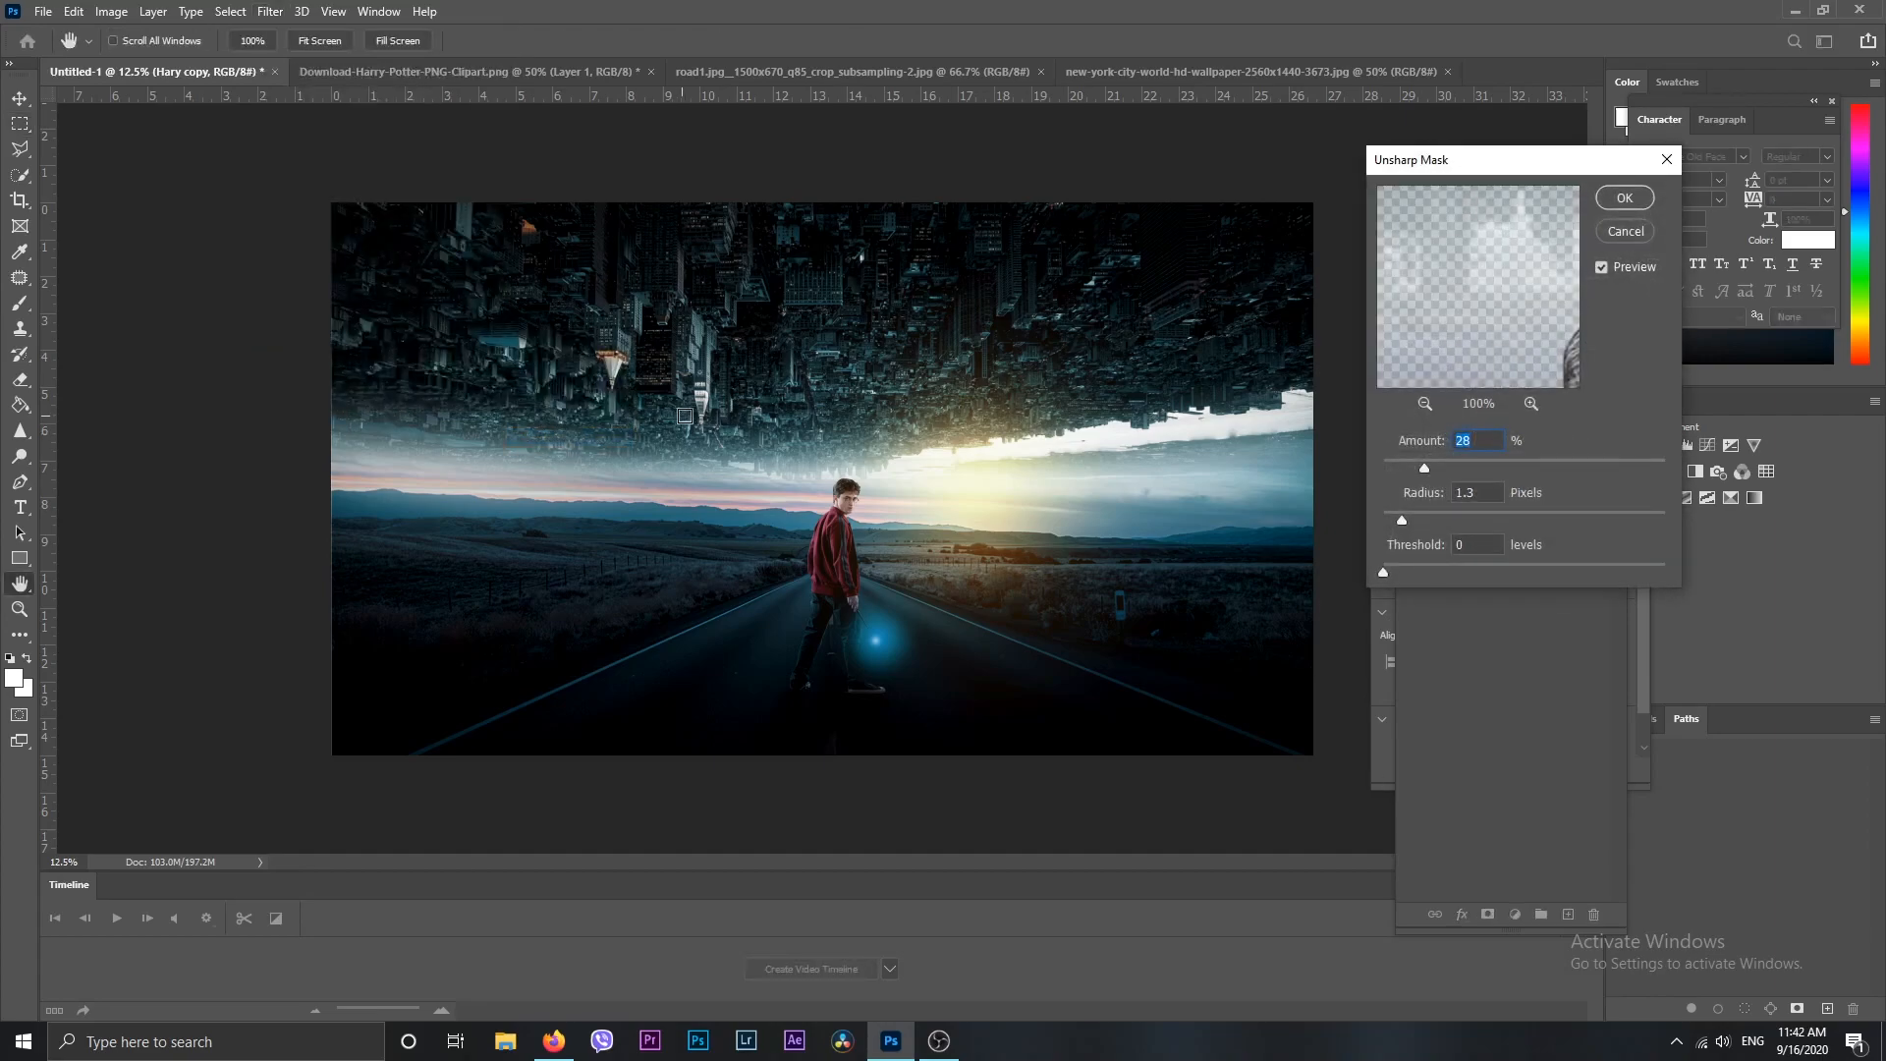
drag(1528, 303, 1486, 276)
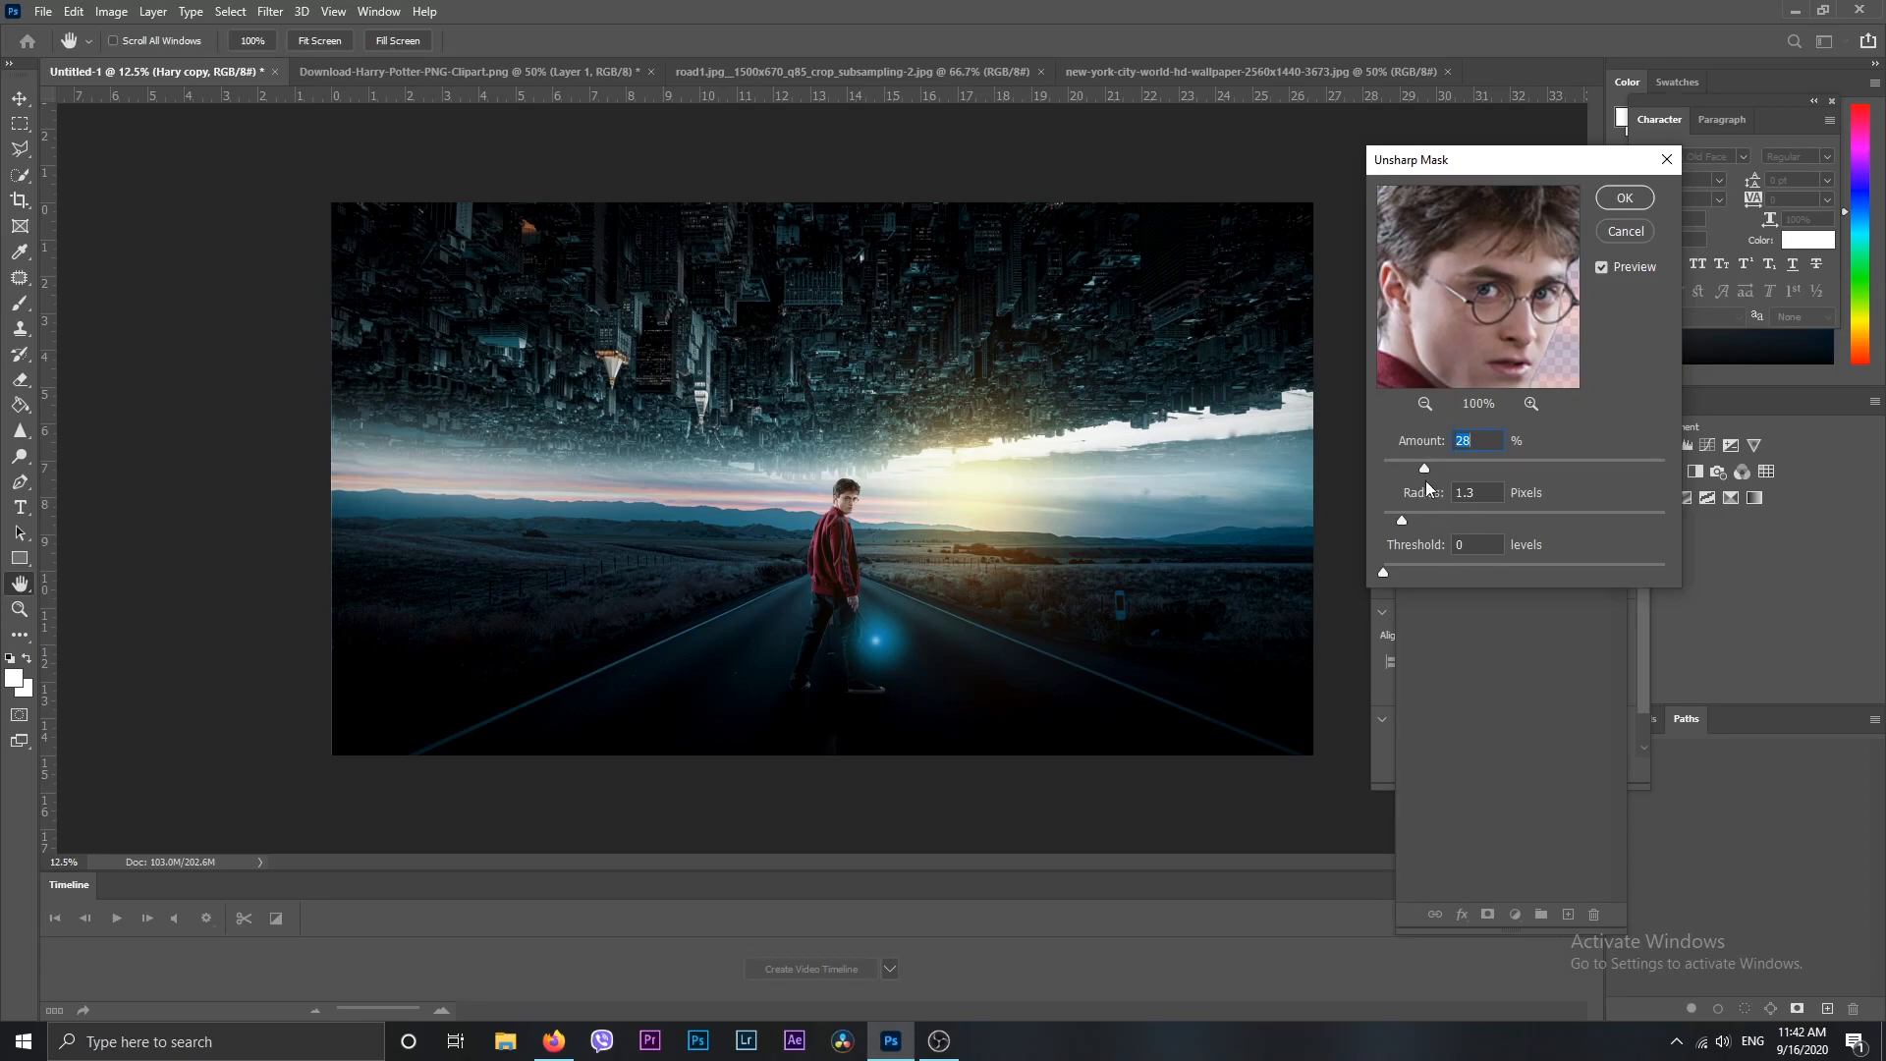
drag(1441, 514, 1430, 516)
click(1600, 200)
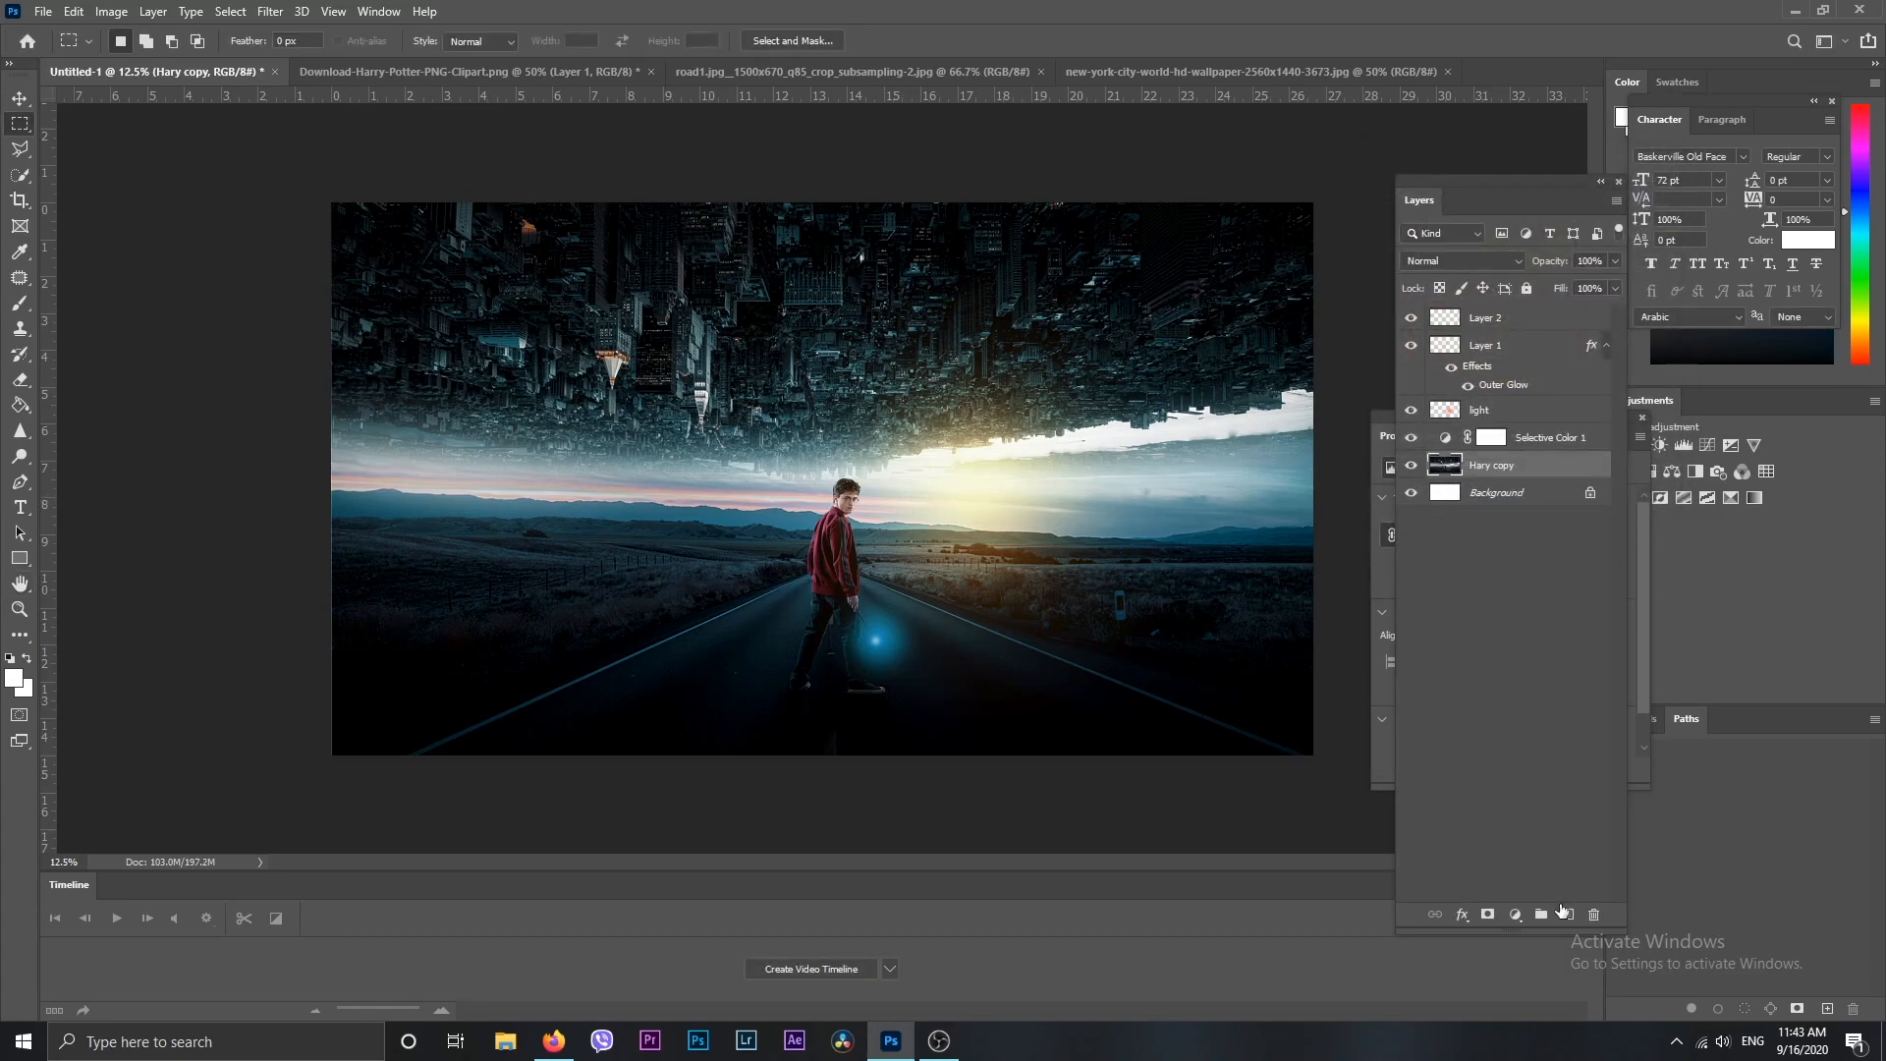
Unlock the Background as a regular layer and turn off Gradient Overlay in its layer style
click(1590, 494)
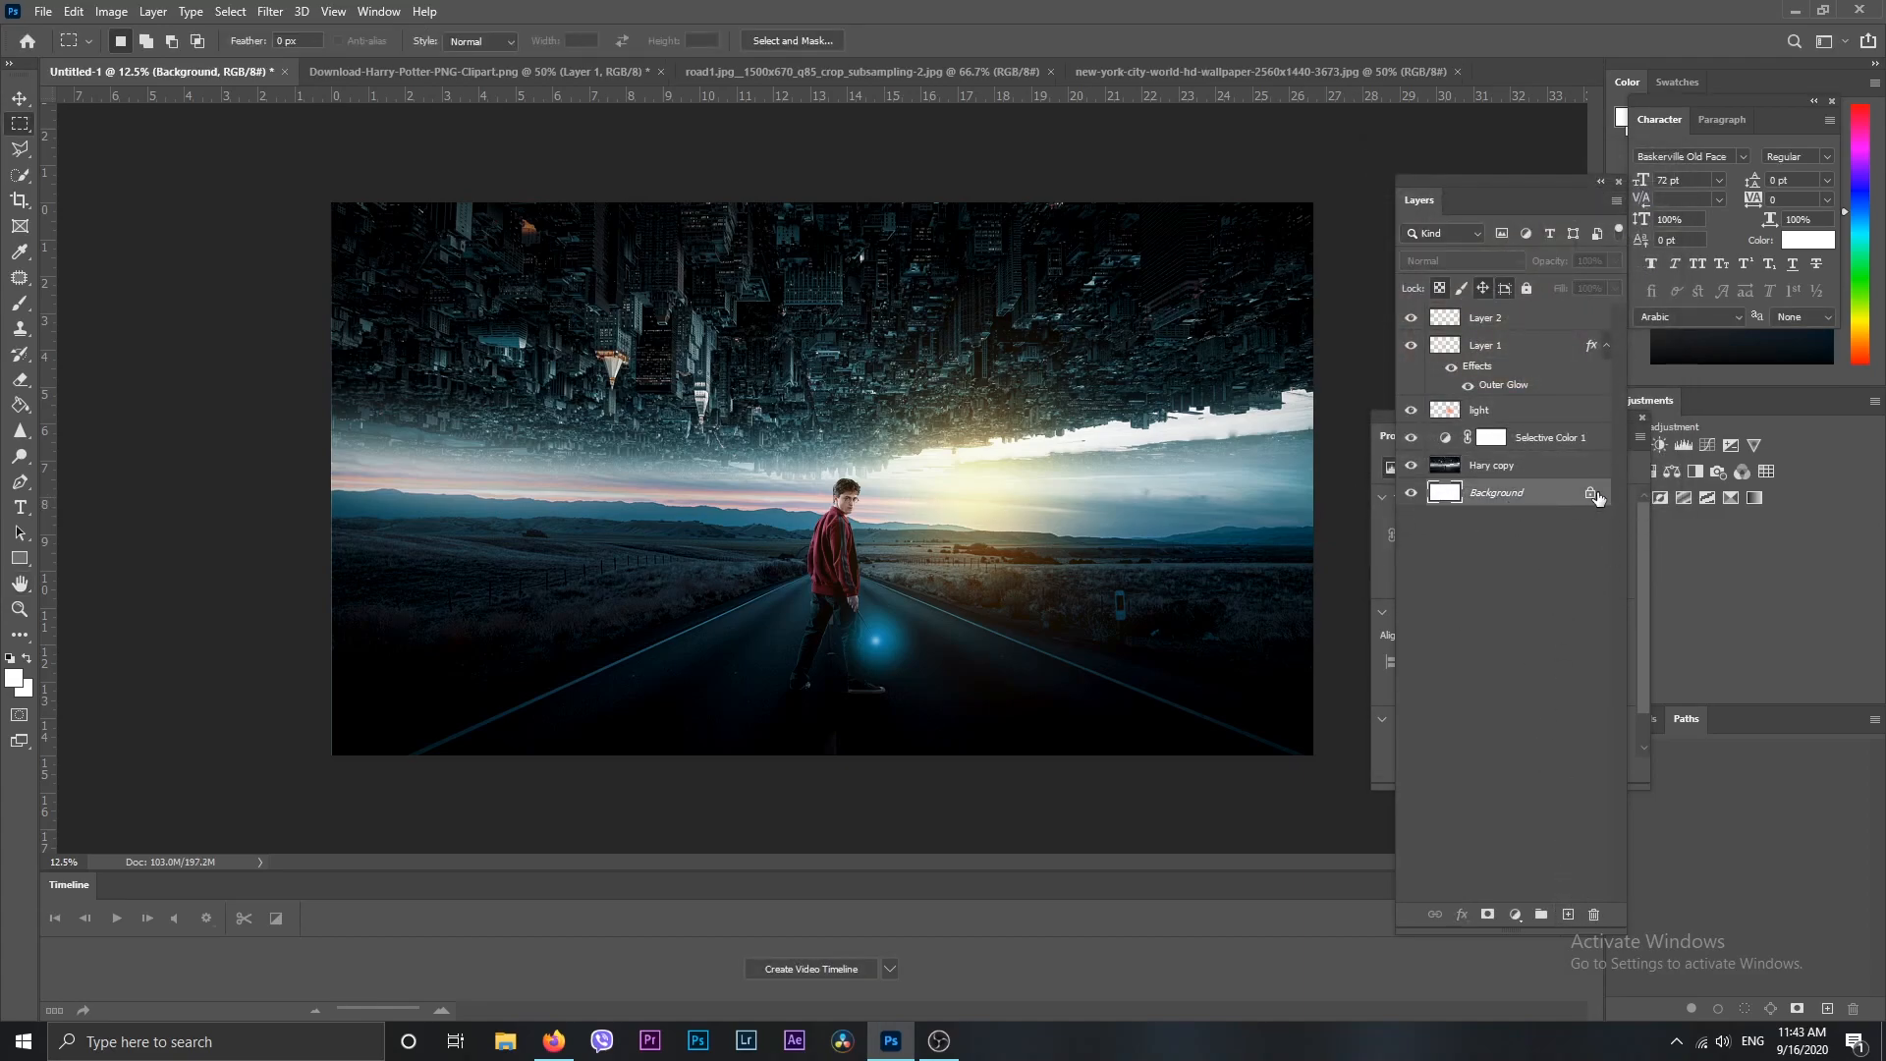
click(1461, 914)
click(1495, 865)
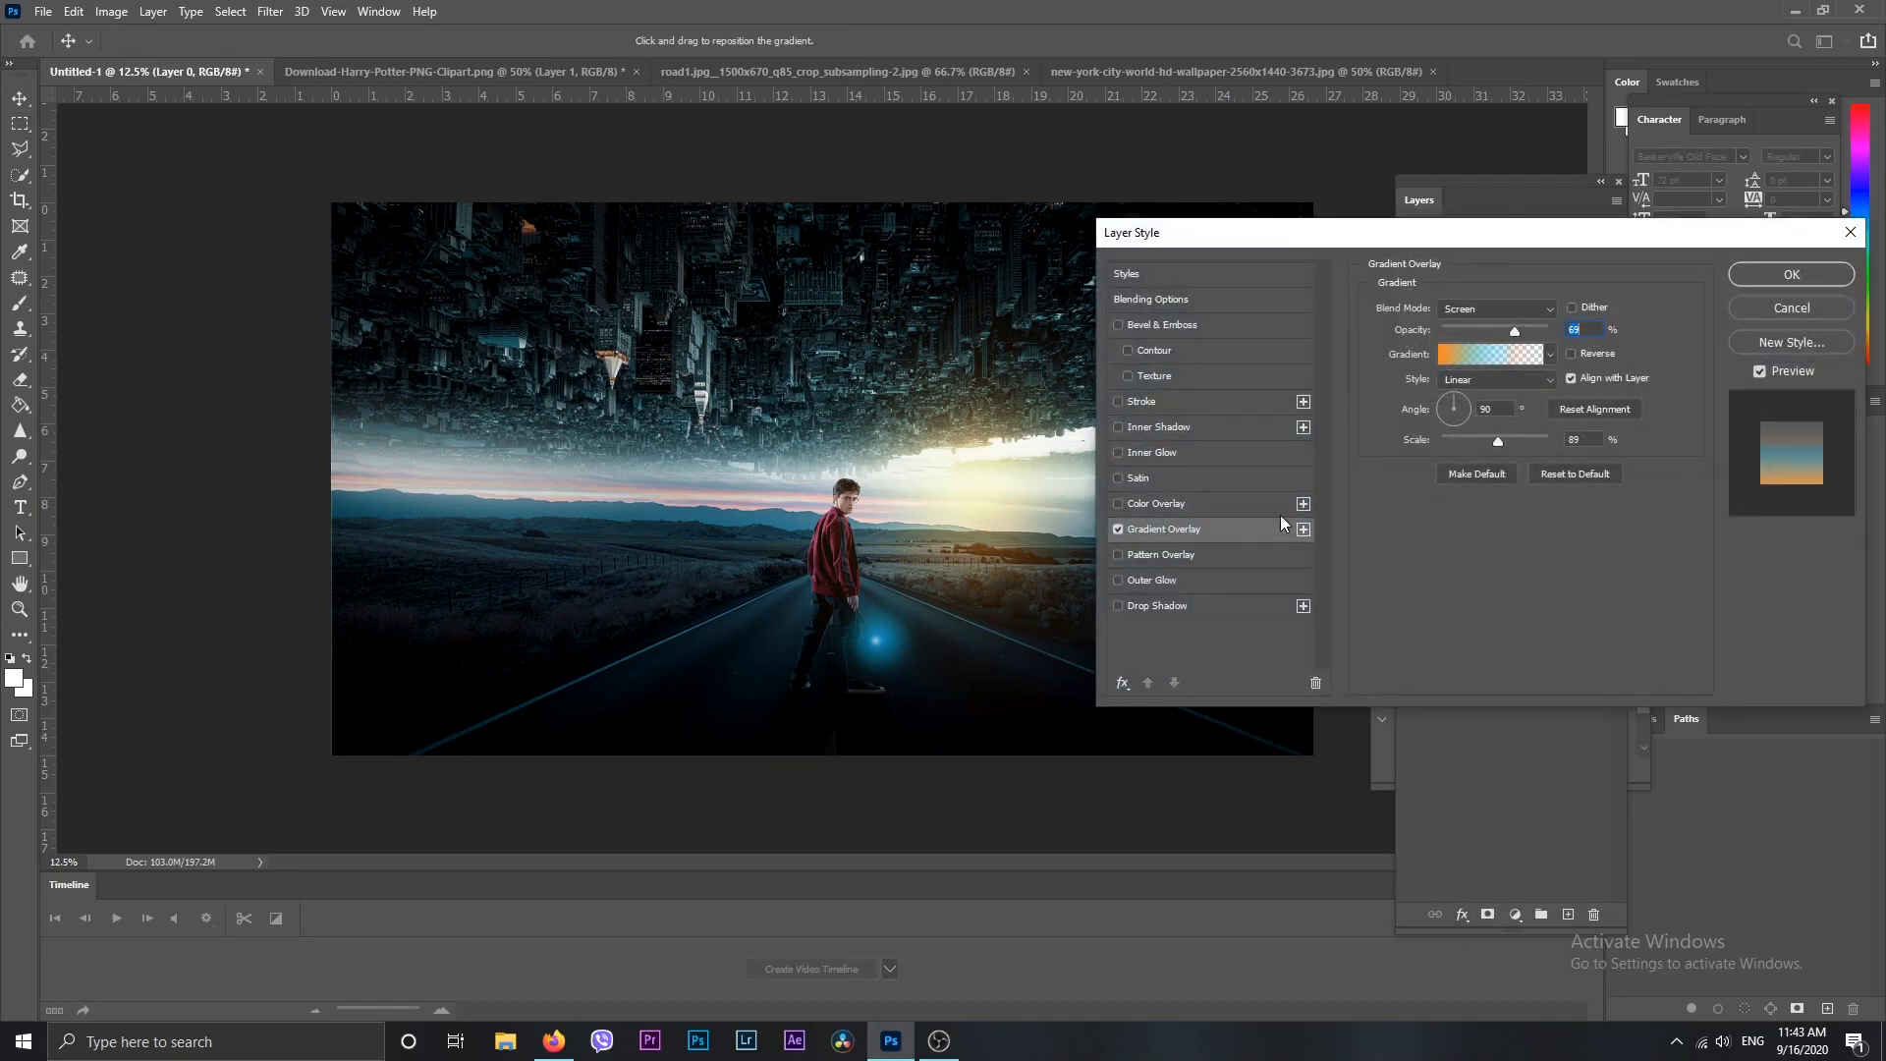
click(1118, 528)
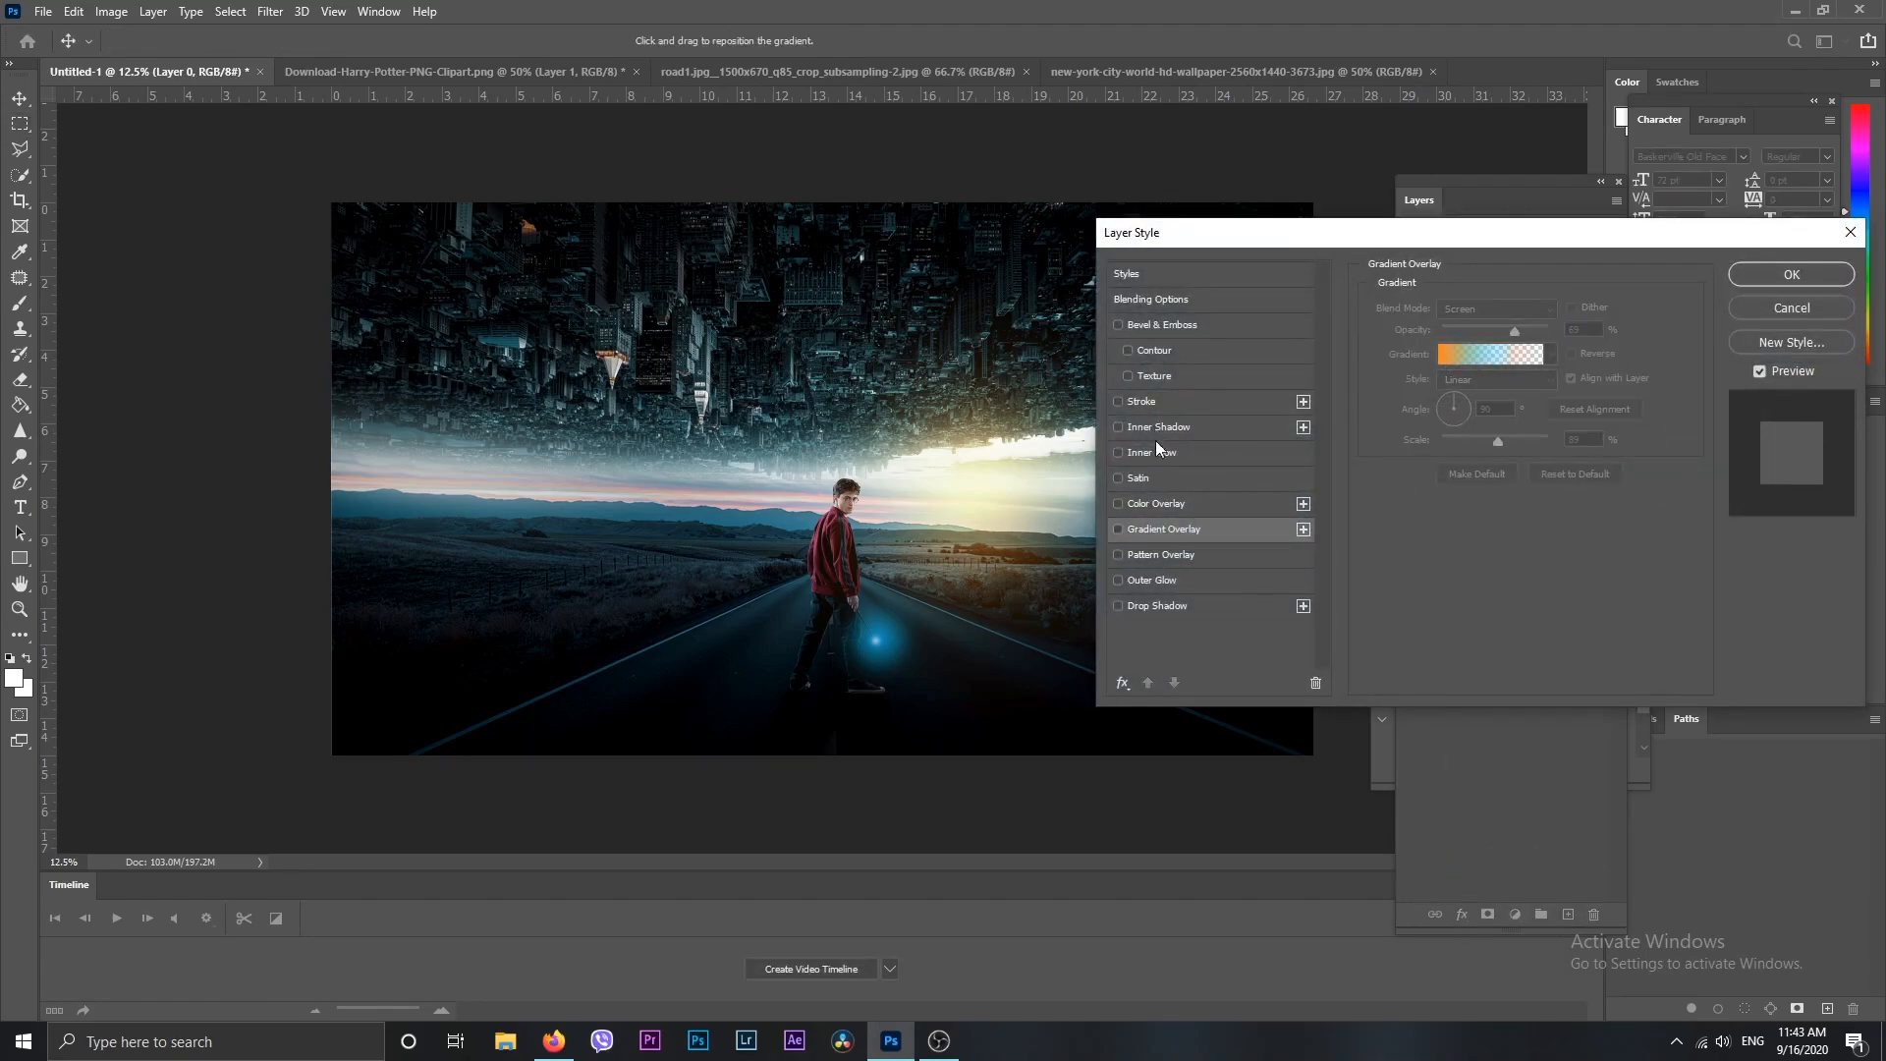
Give the former background layer a Color Overlay in very dark teal #010e0e, sampled from the upside-down city, and deselect the layer
click(1157, 504)
click(1570, 313)
mouse_move(1373, 380)
mouse_down()
mouse_move(1237, 540)
mouse_move(1254, 411)
mouse_move(1464, 221)
mouse_up()
drag(1373, 369, 1338, 472)
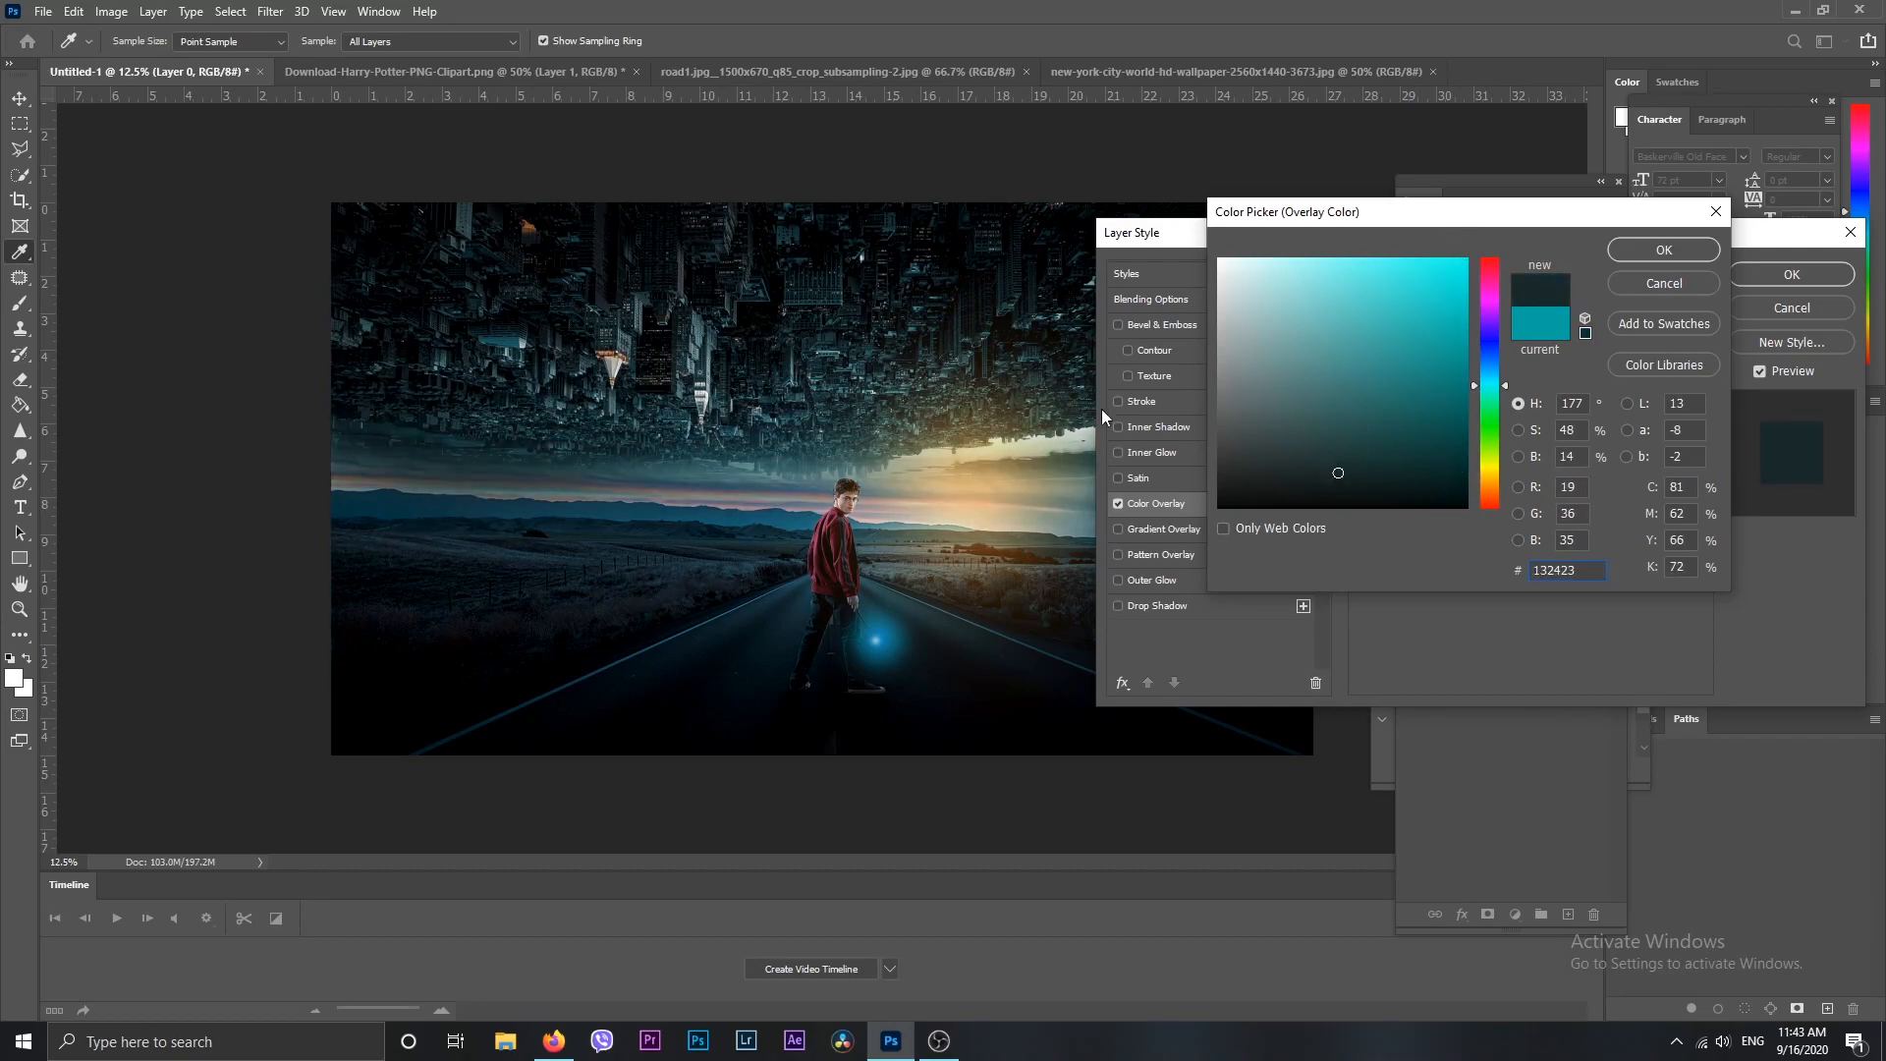
click(921, 351)
click(821, 317)
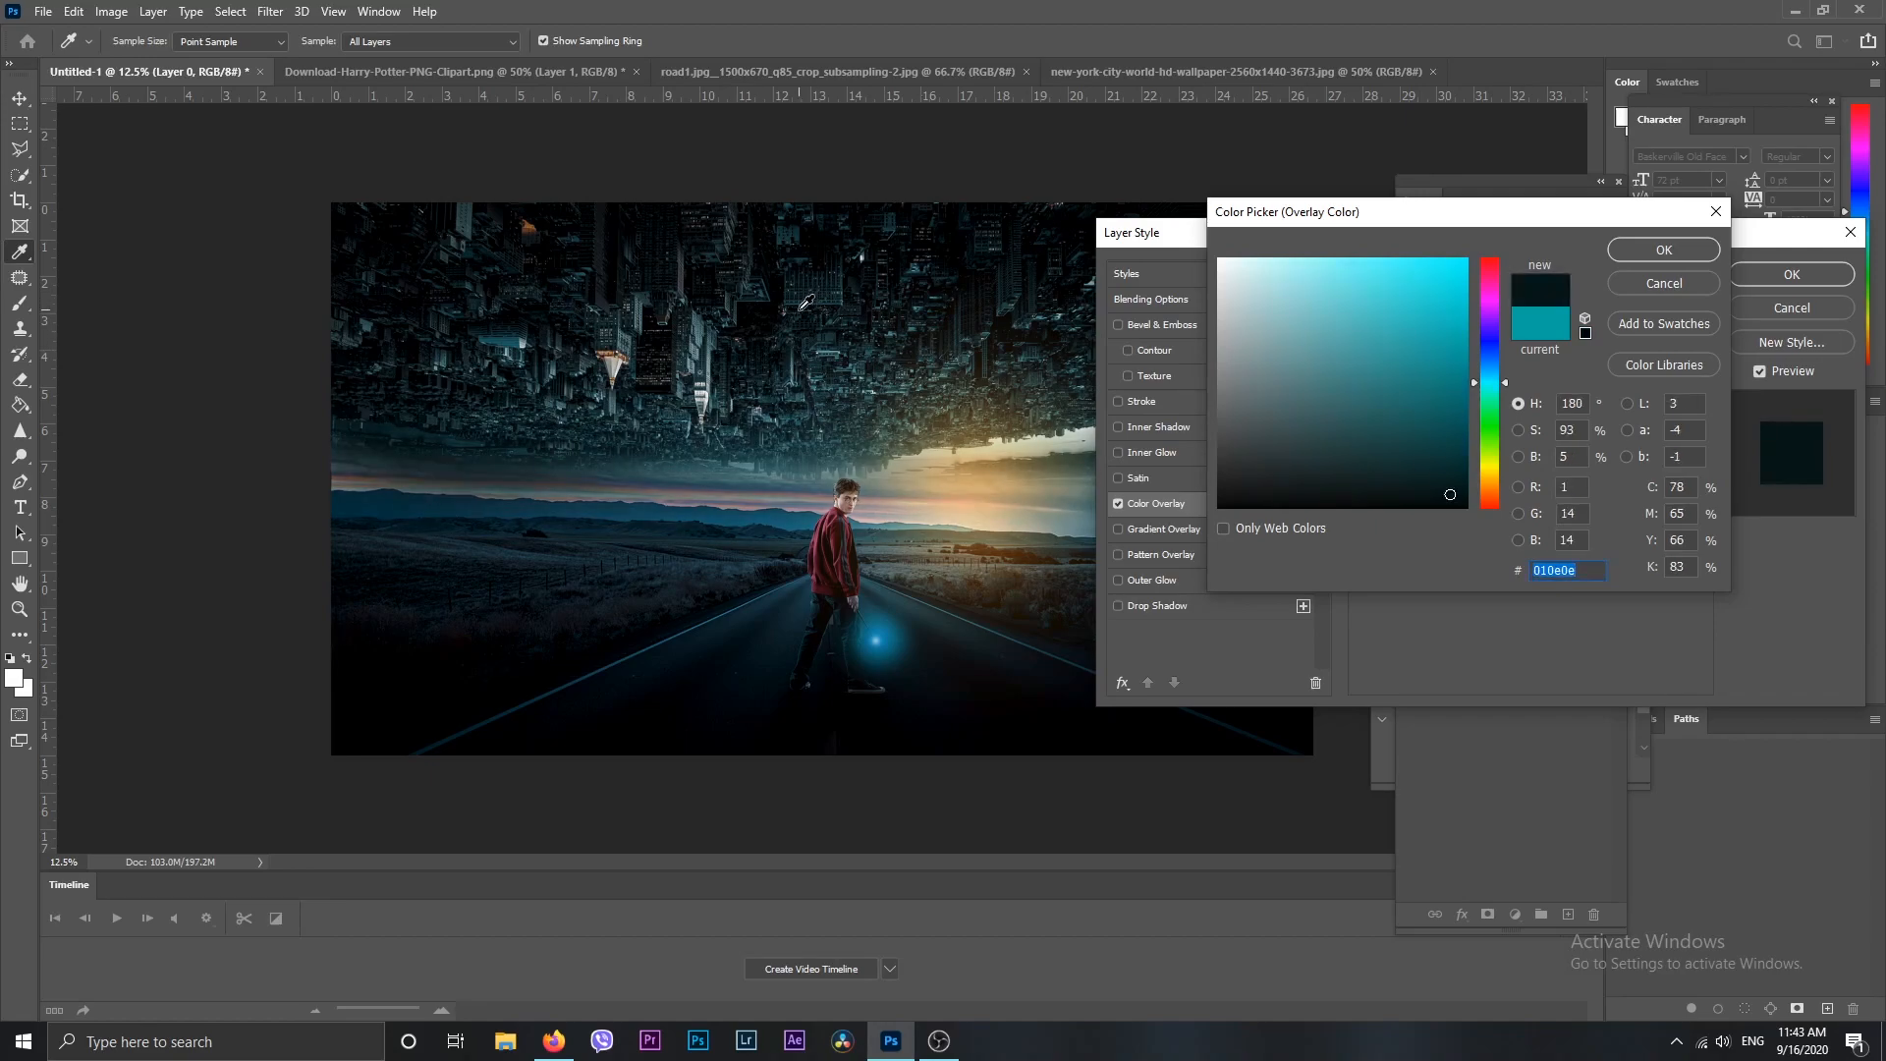
click(1635, 257)
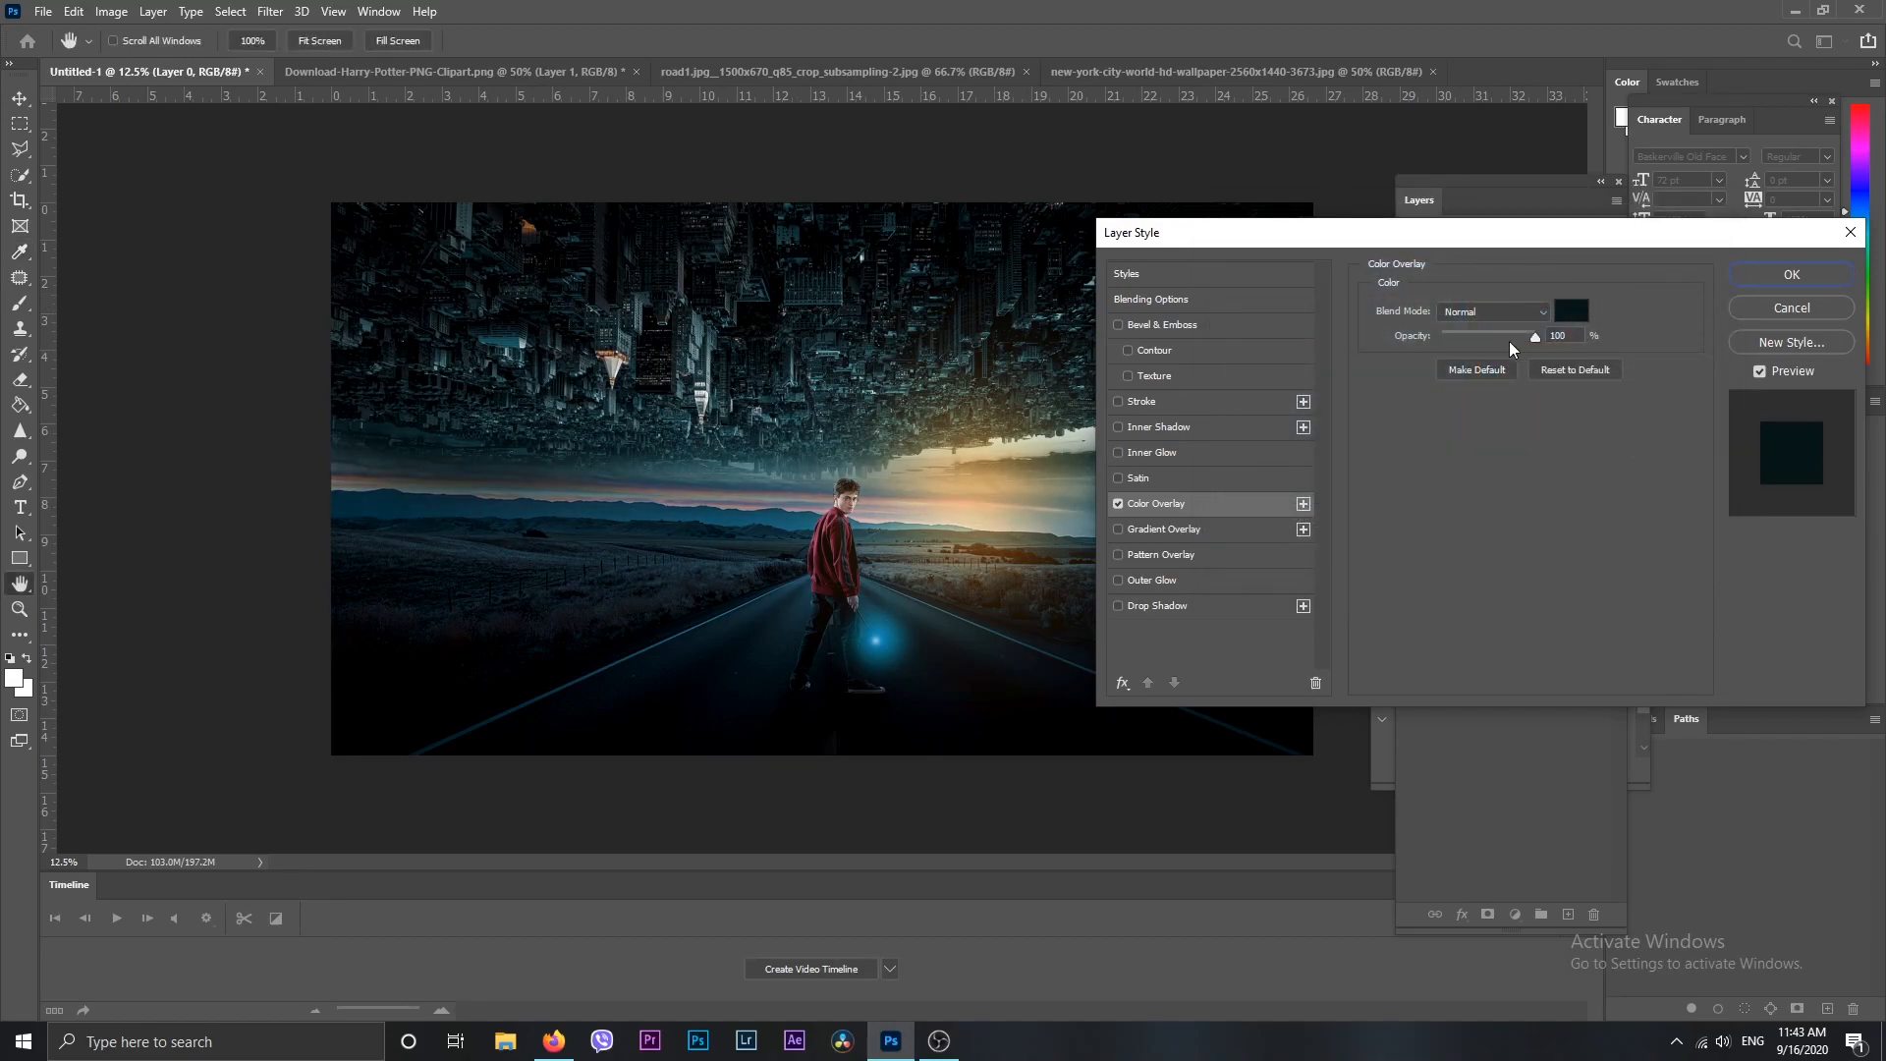
click(1778, 277)
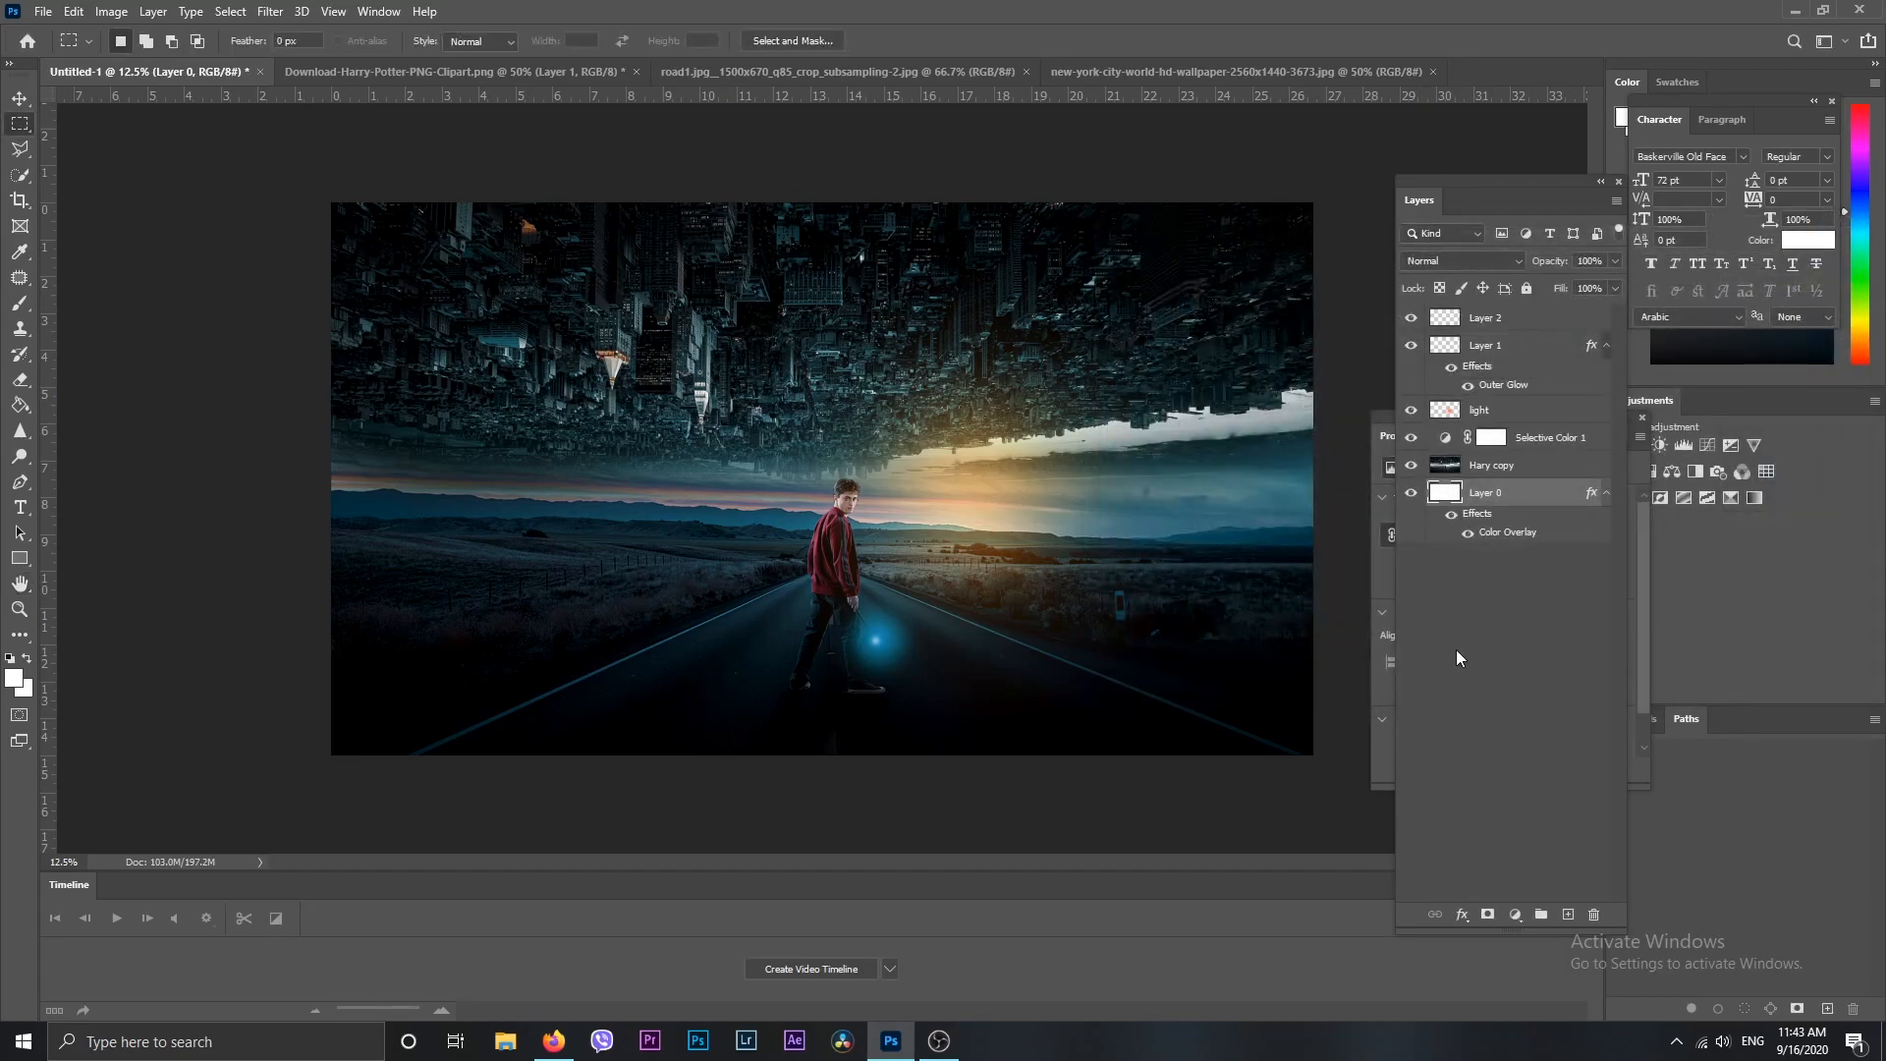
click(1491, 641)
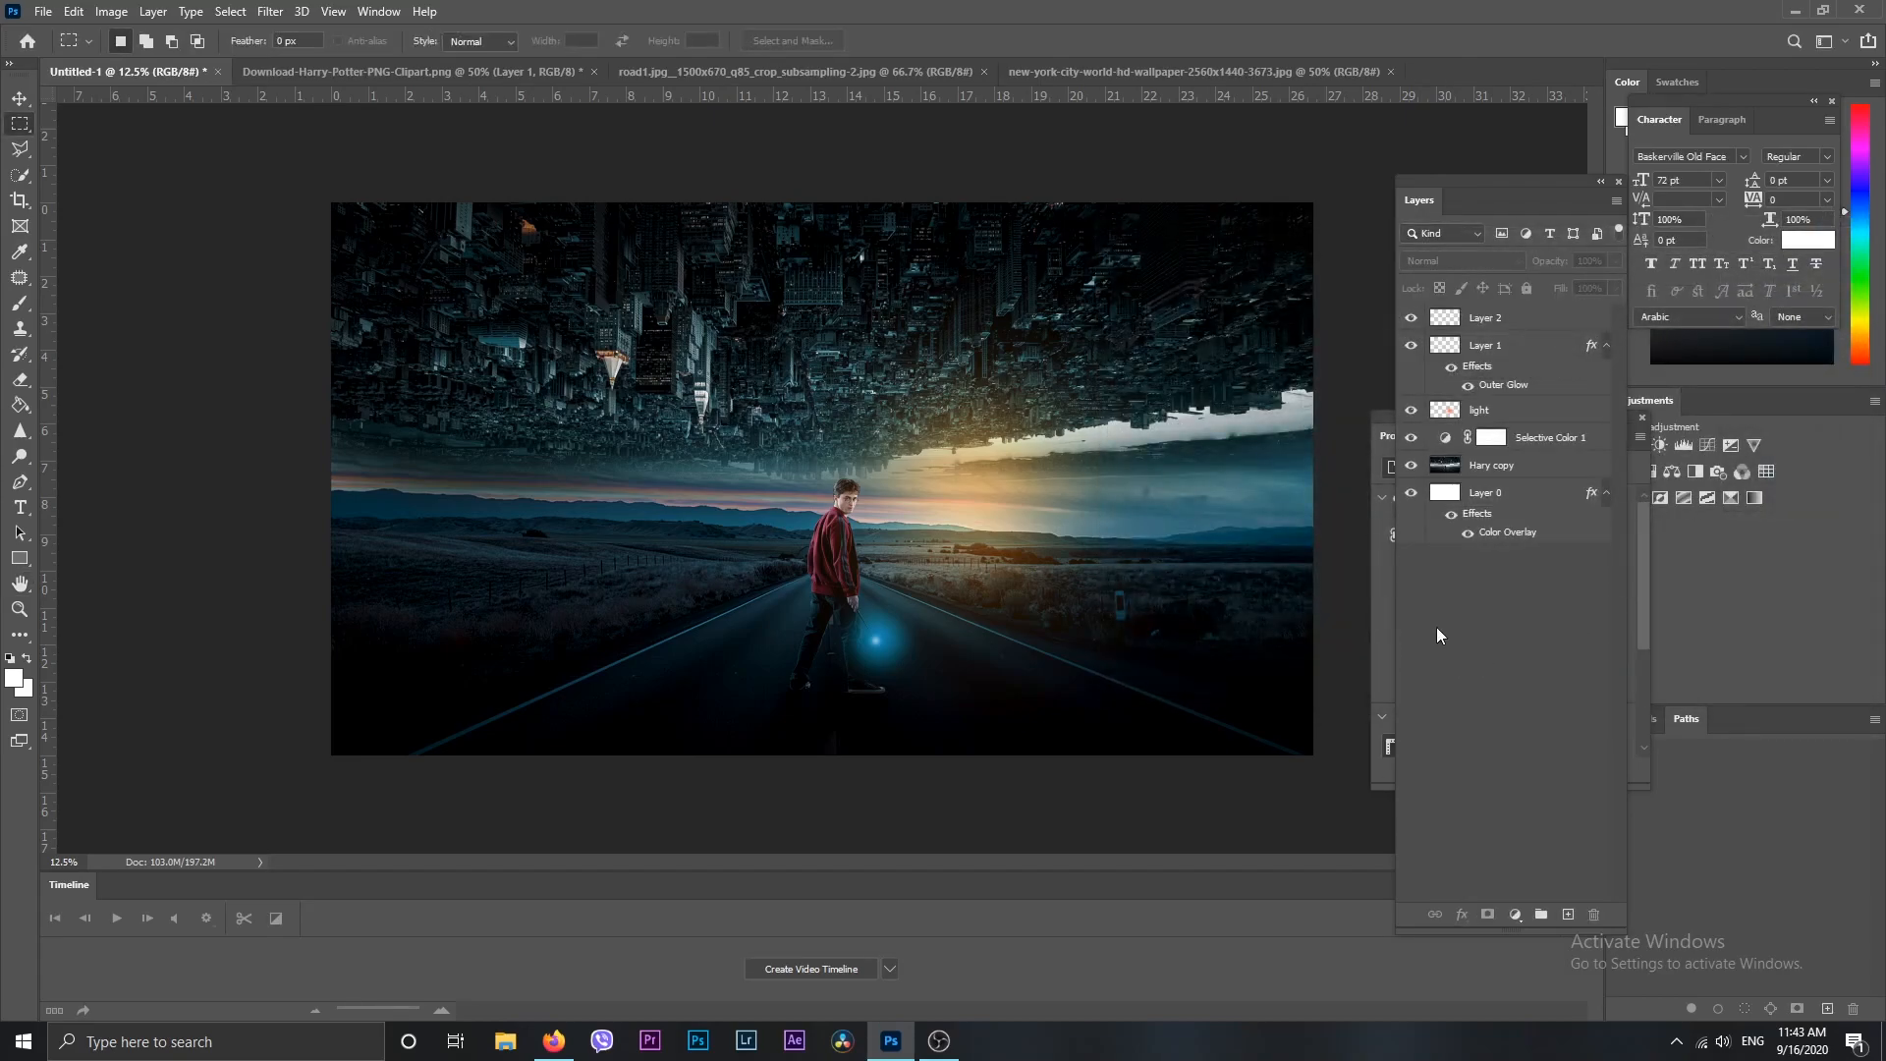
key(ctrl+plus)
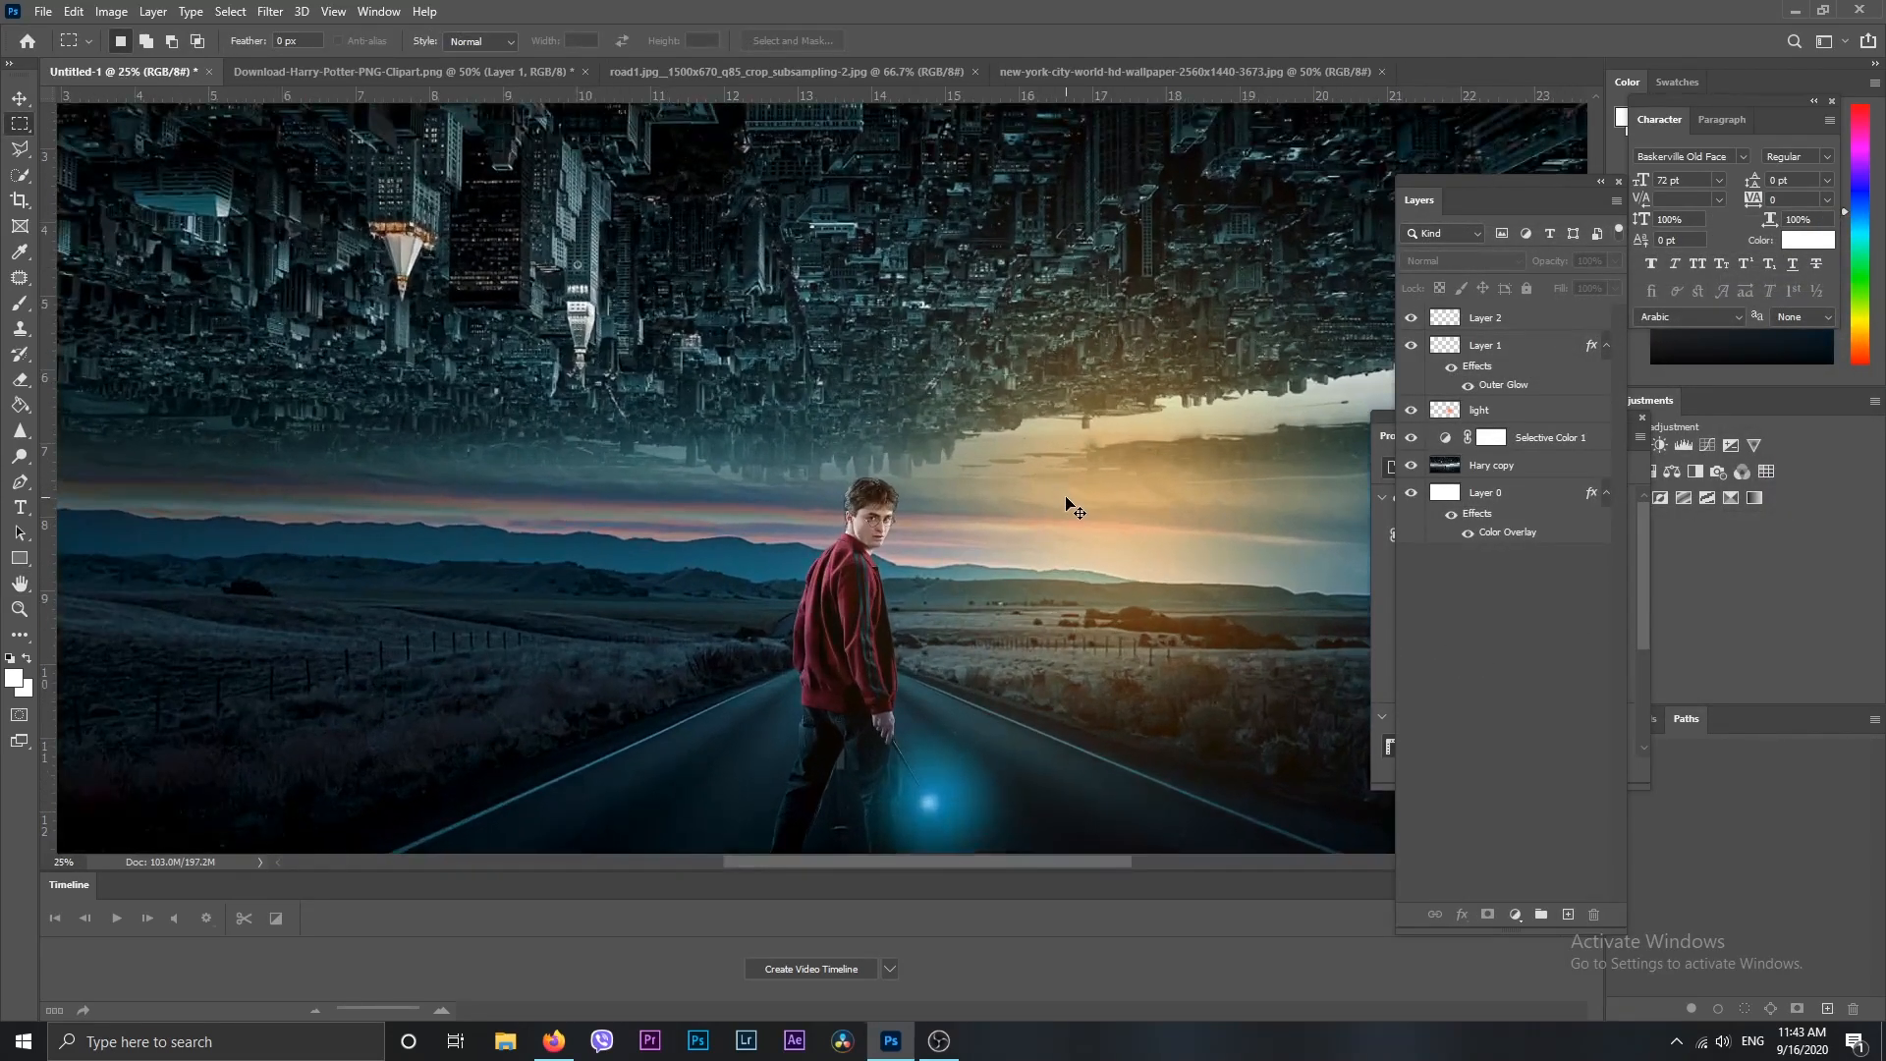
key(ctrl+minus)
key(ctrl+minus)
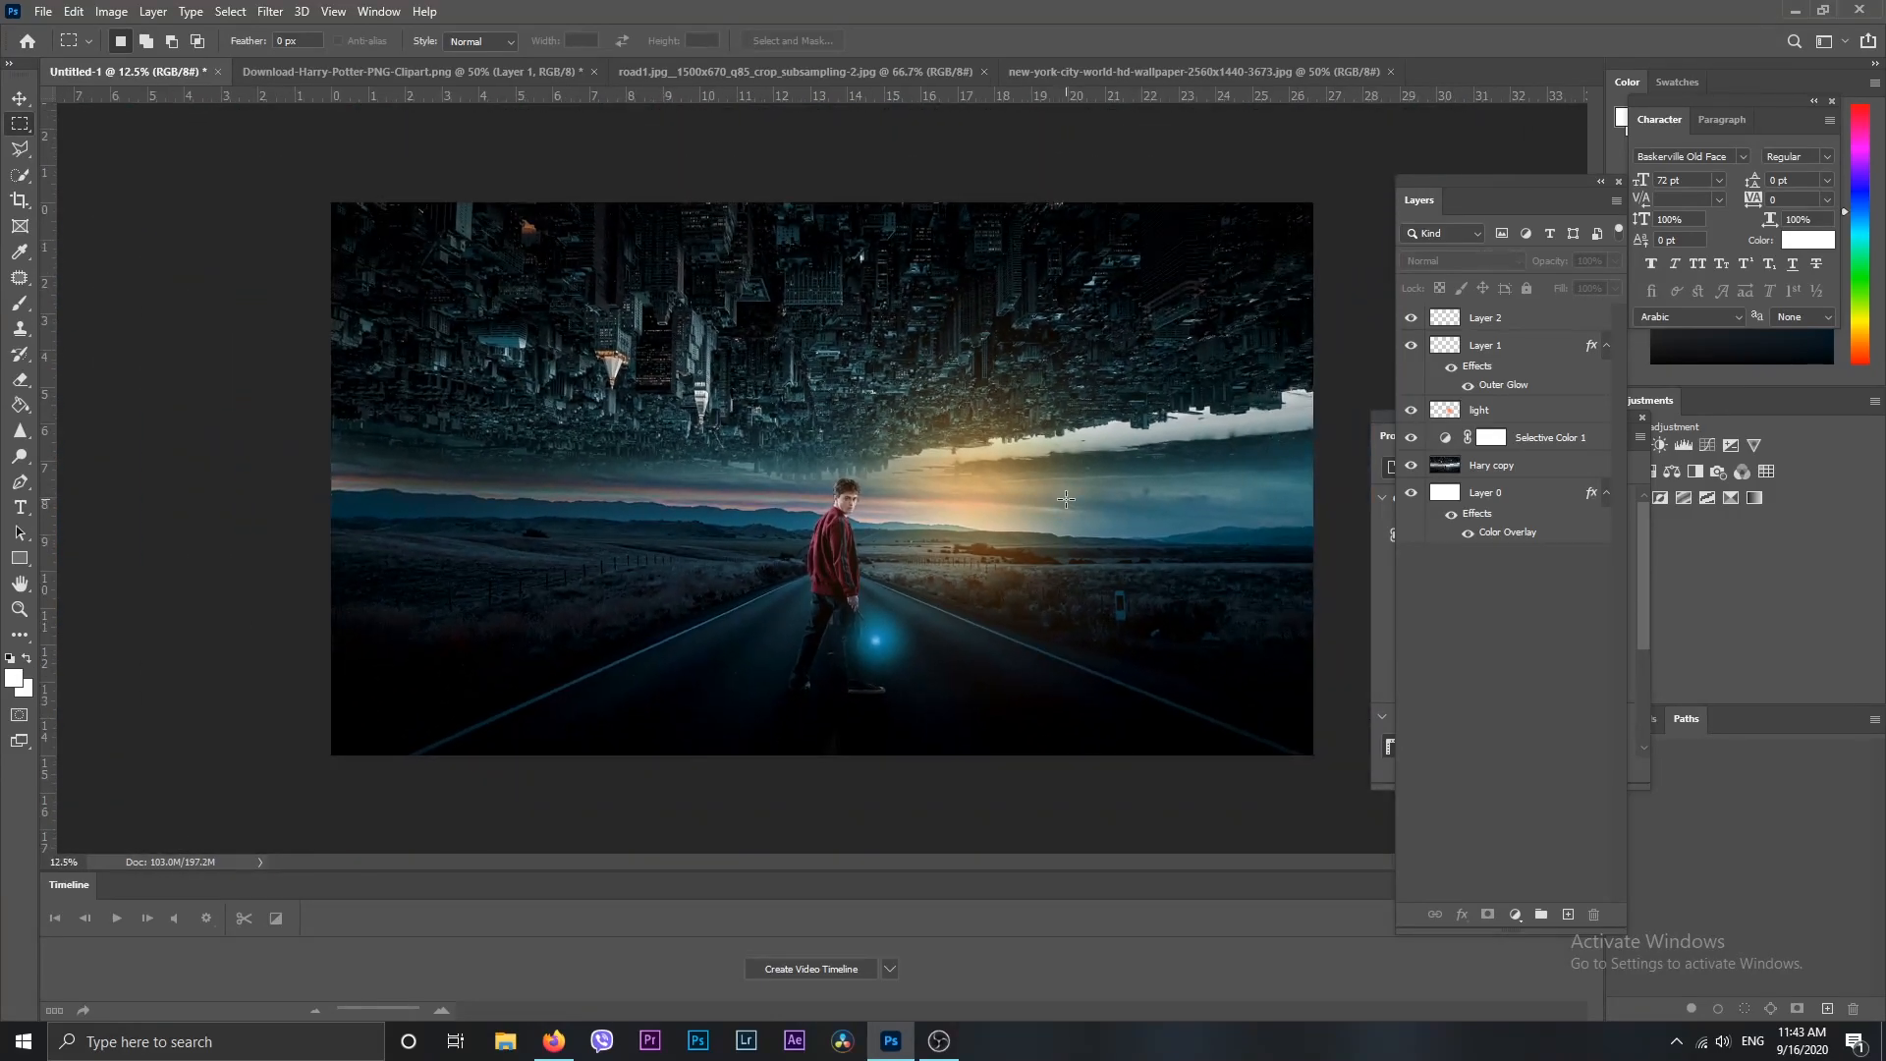